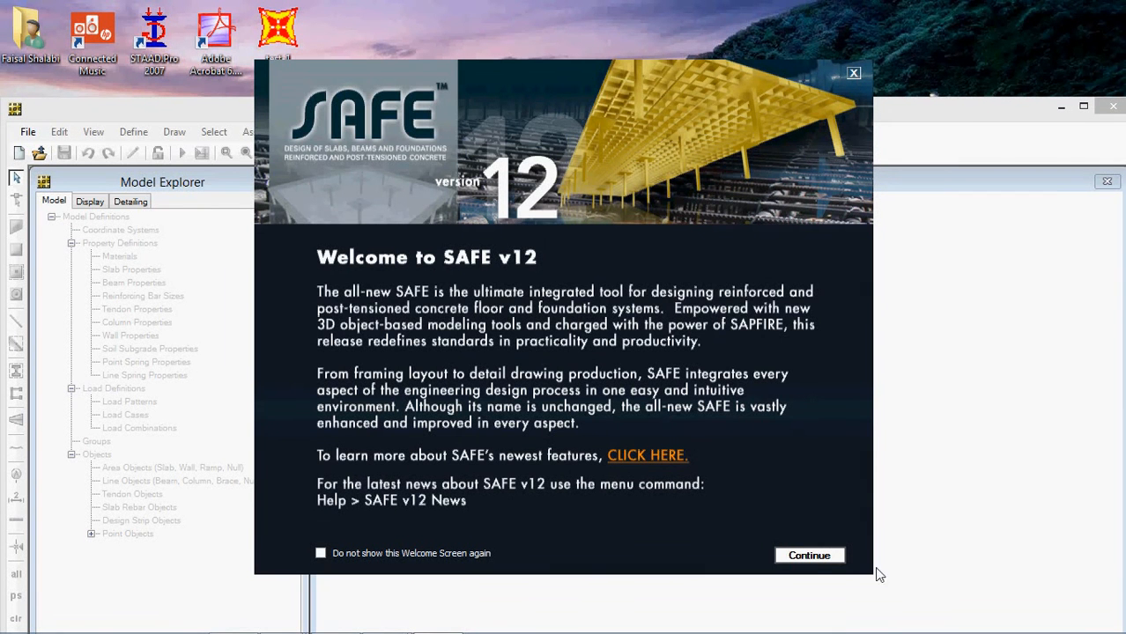
- Dismiss the welcome screen and maximize the program window
left_click(808, 556)
left_click(761, 191)
left_click(1083, 106)
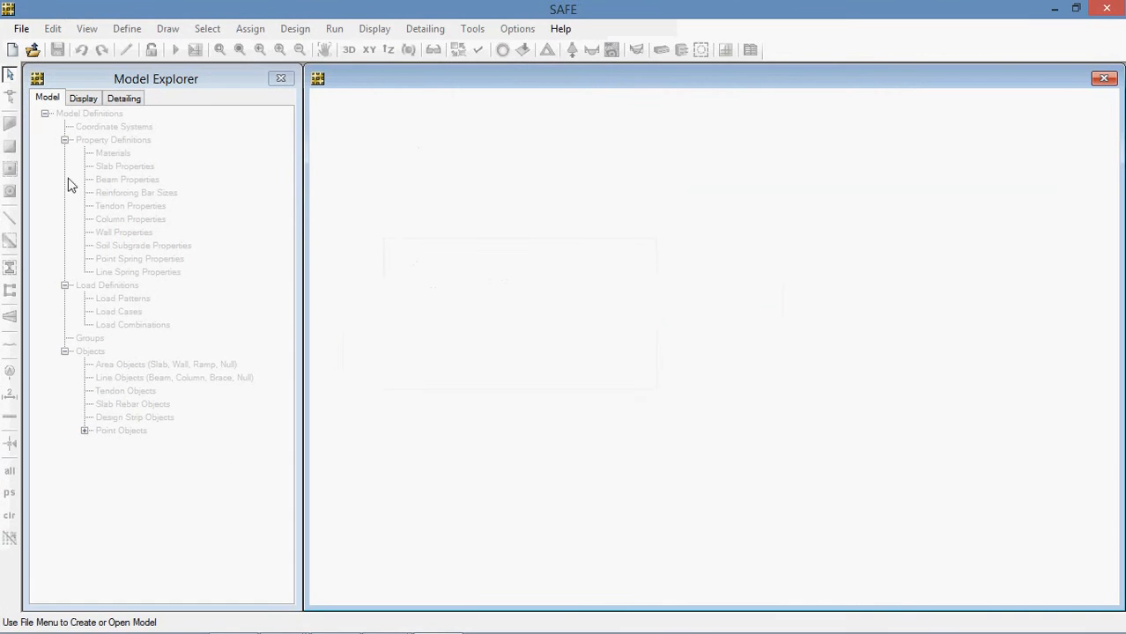
- Open the existing model file Isolated footing design.FDB from the Safe folder
left_click(20, 28)
left_click(33, 92)
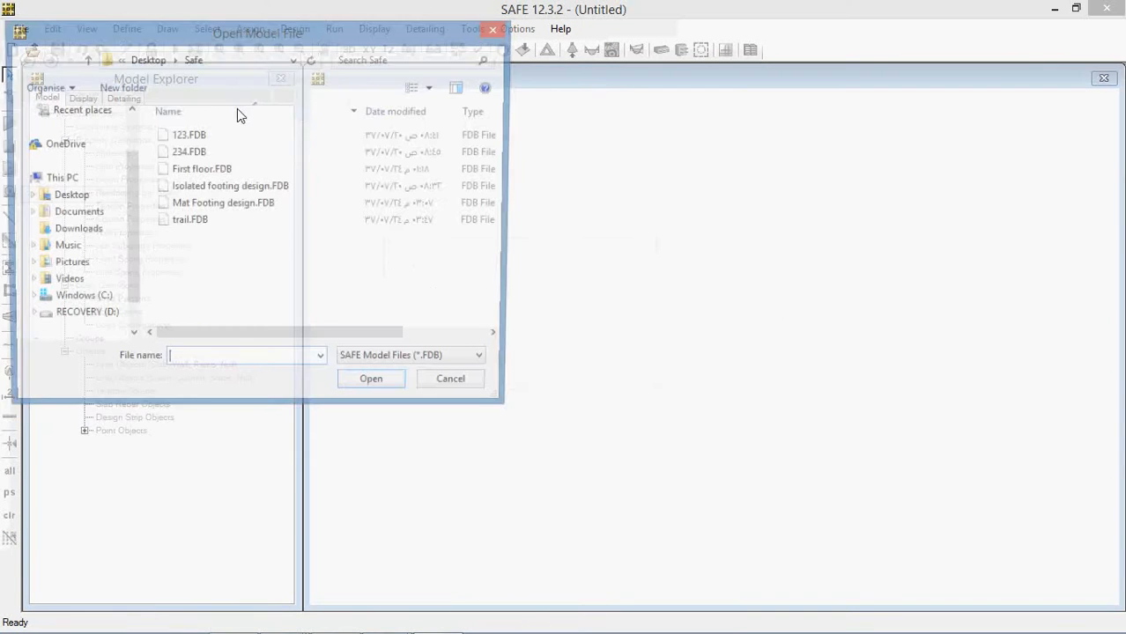
left_click(222, 190)
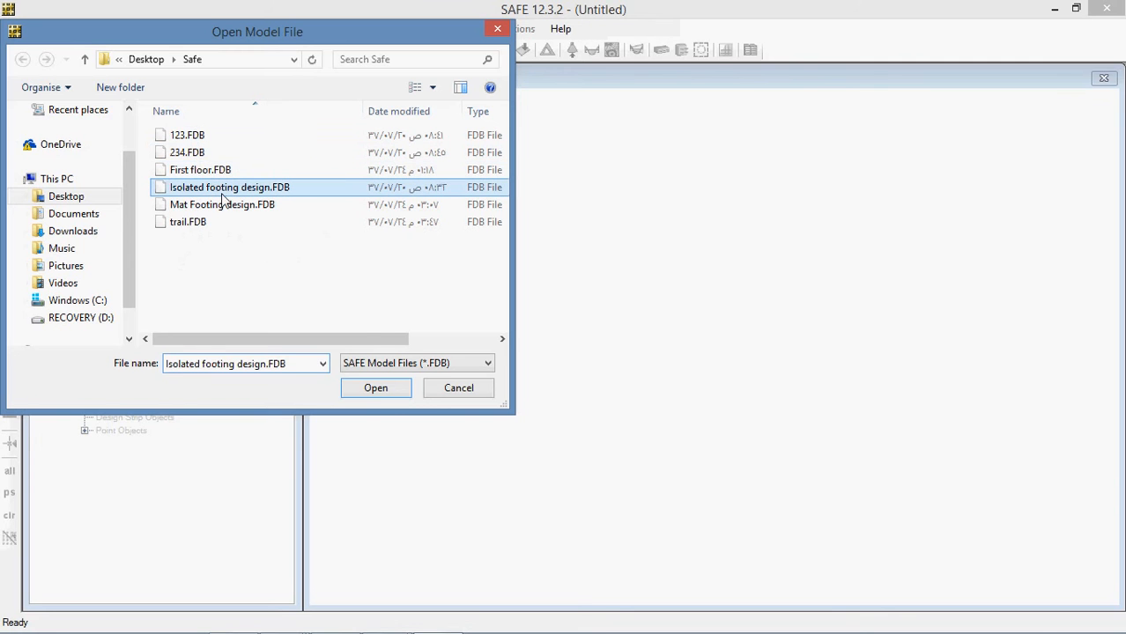
left_click(377, 389)
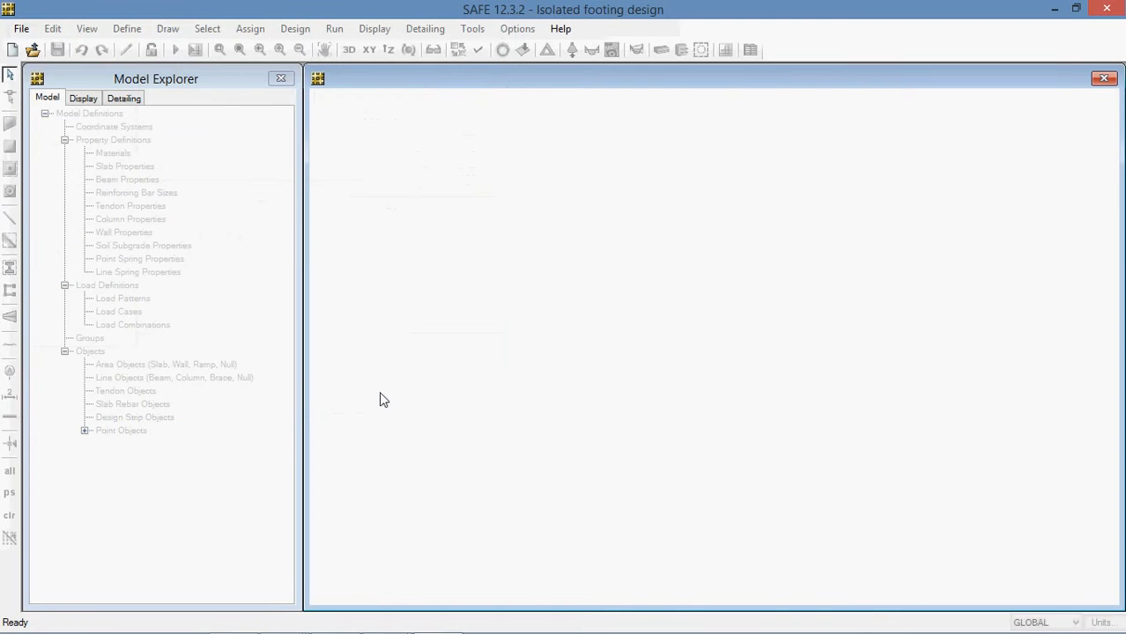
left_click(21, 28)
left_click(21, 28)
left_click(21, 29)
left_click(26, 47)
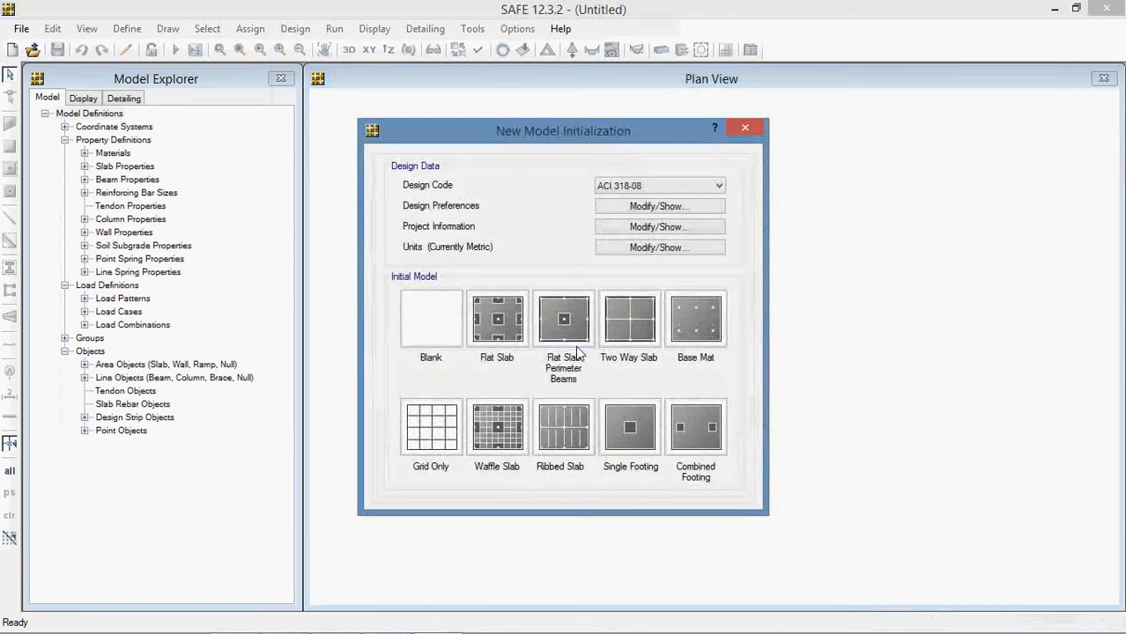
left_click(745, 129)
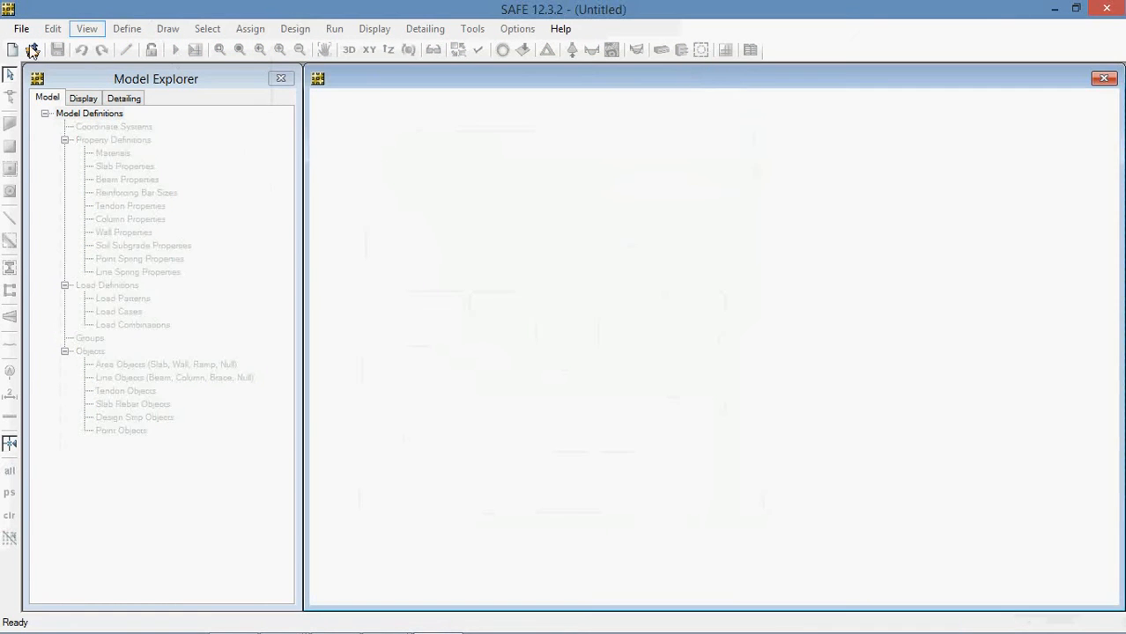
left_click(21, 28)
left_click(53, 92)
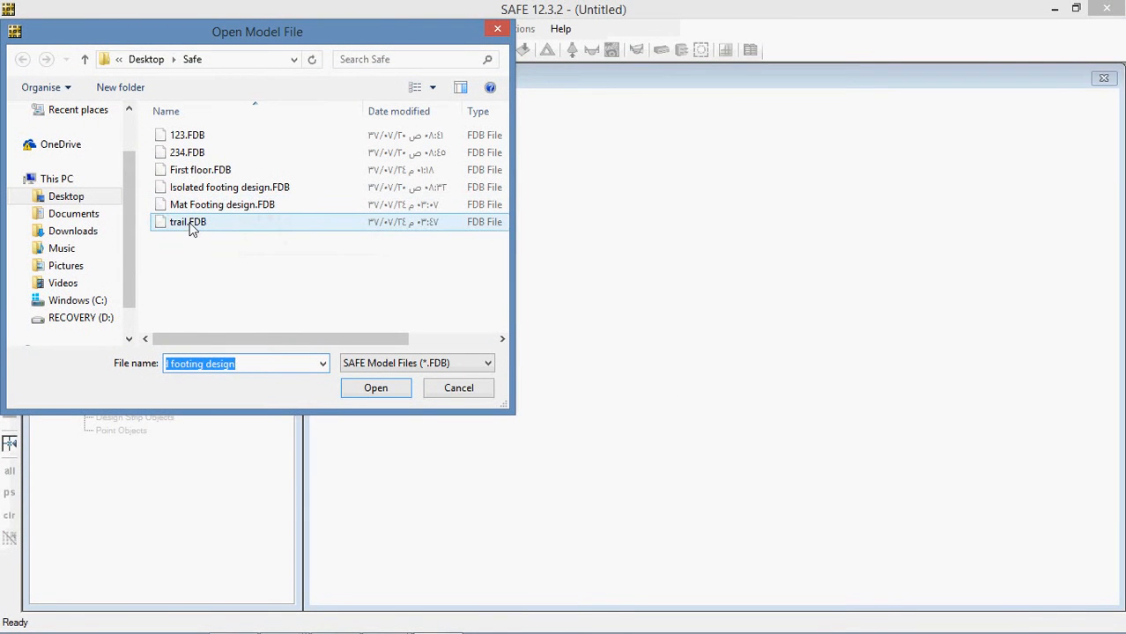
left_click(196, 212)
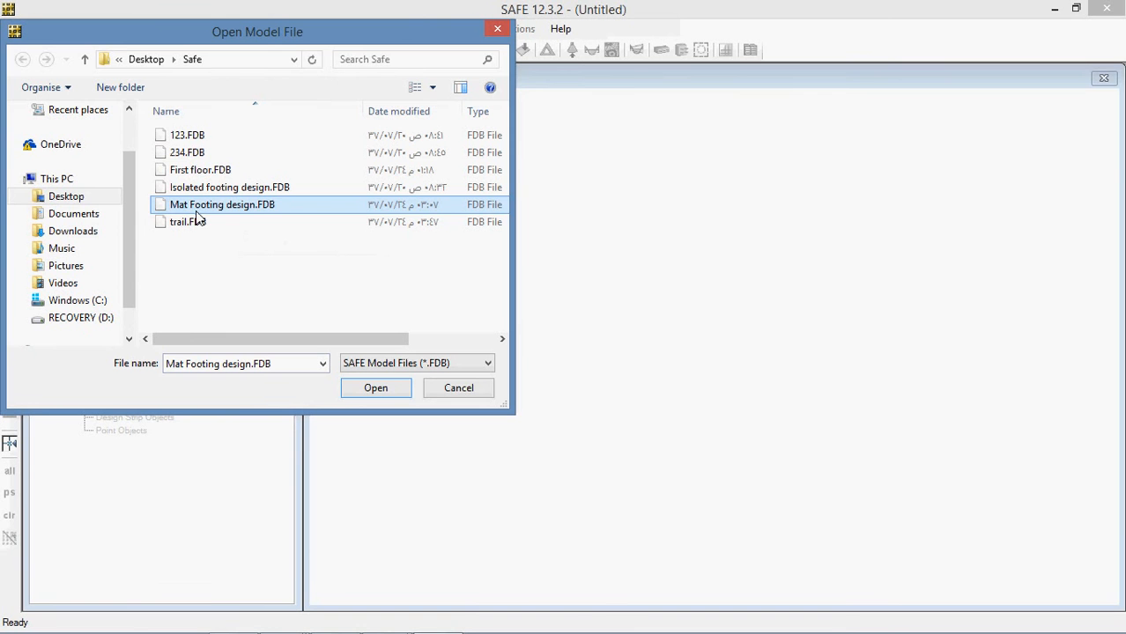
left_click(458, 389)
- Import the SAFE text file Mat footing design.F2K from the Safe folder
left_click(21, 28)
mouse_move(62, 167)
left_click(317, 166)
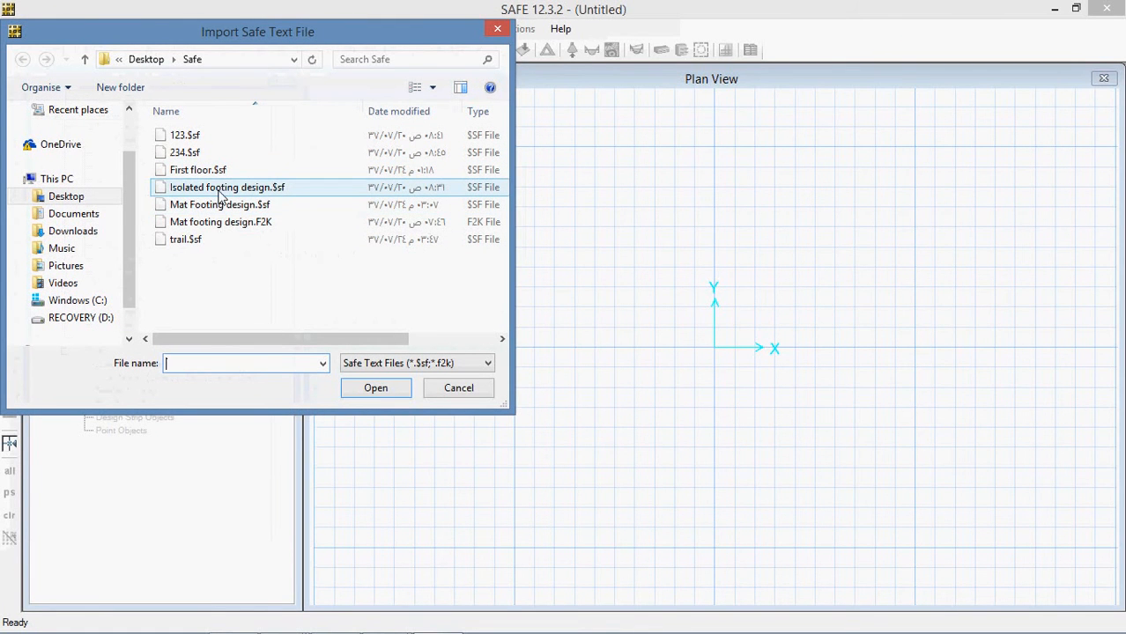
left_click(225, 224)
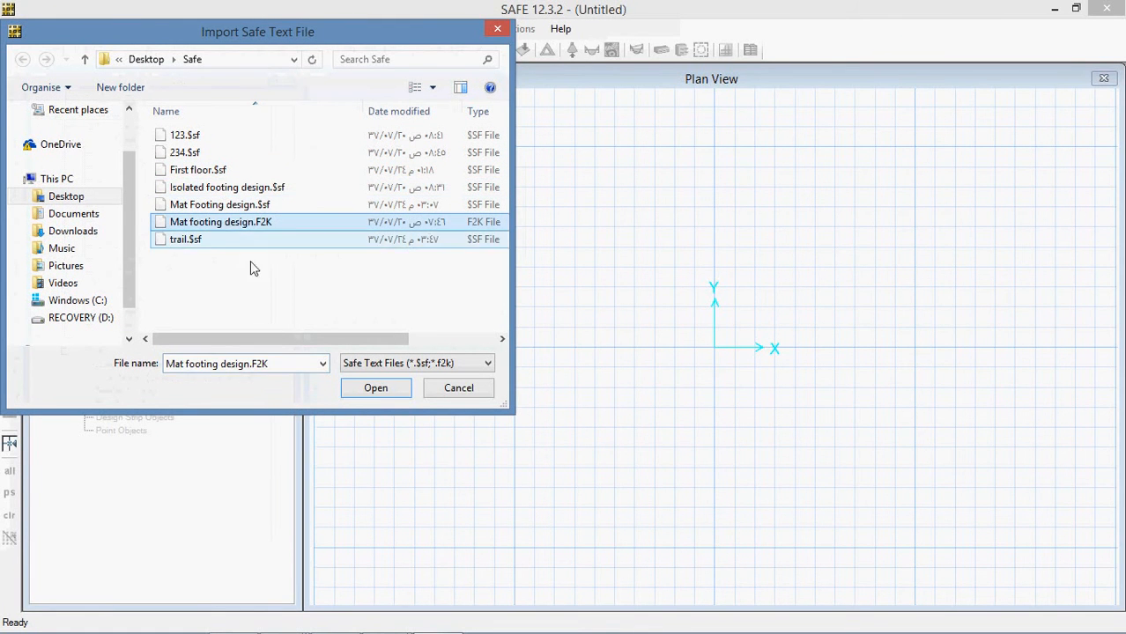
left_click(379, 389)
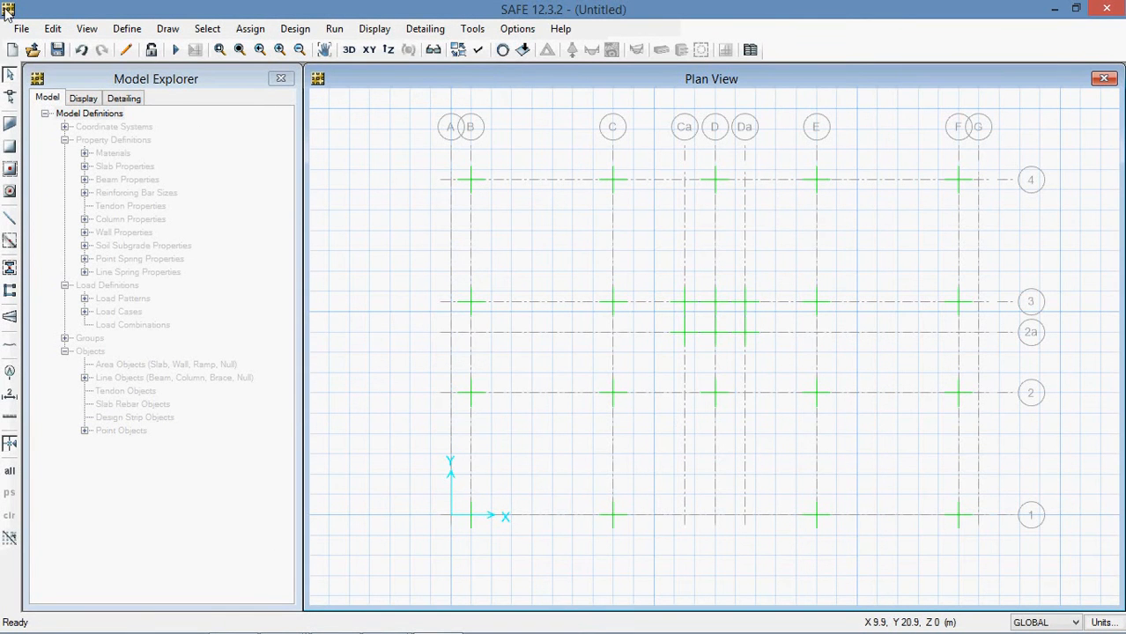
- Save the imported model under the file name Isolated footing 2
left_click(19, 28)
left_click(64, 141)
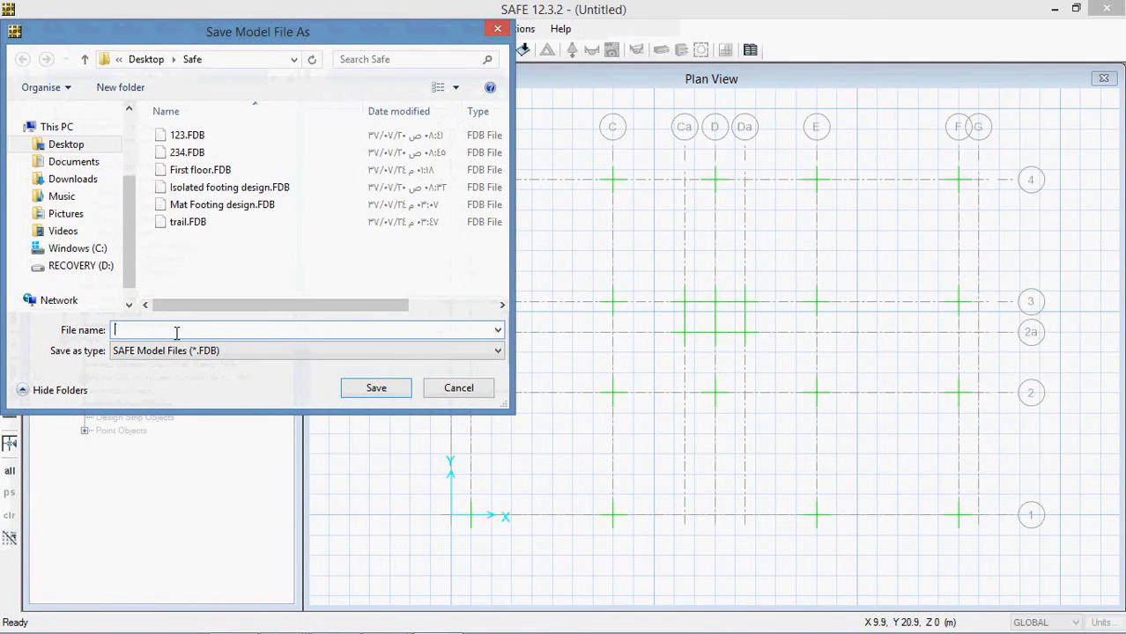
type("Isolated fo")
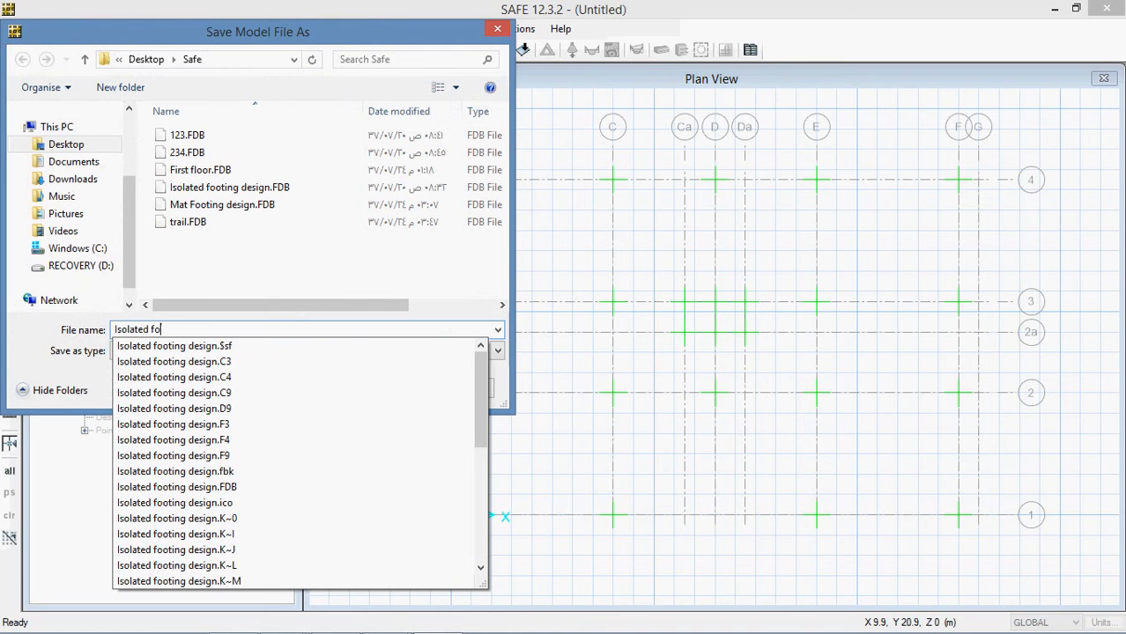
type("oting 2")
left_click(376, 388)
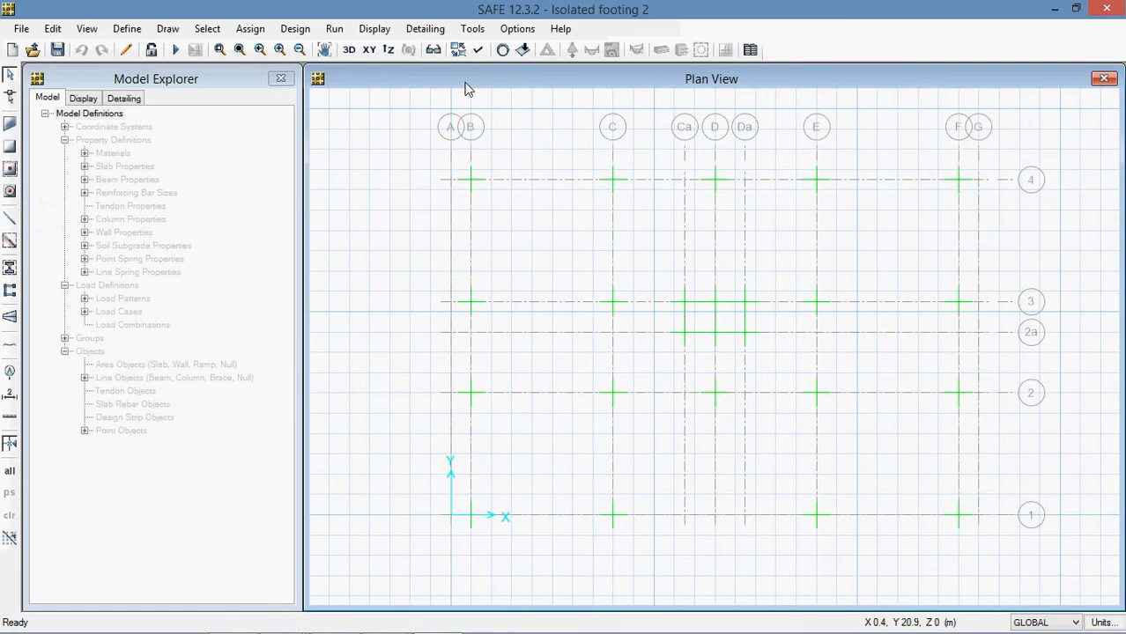
- Show the point loads of the LL_ABOVE load pattern with their loading values in the 3-D view
left_click(349, 50)
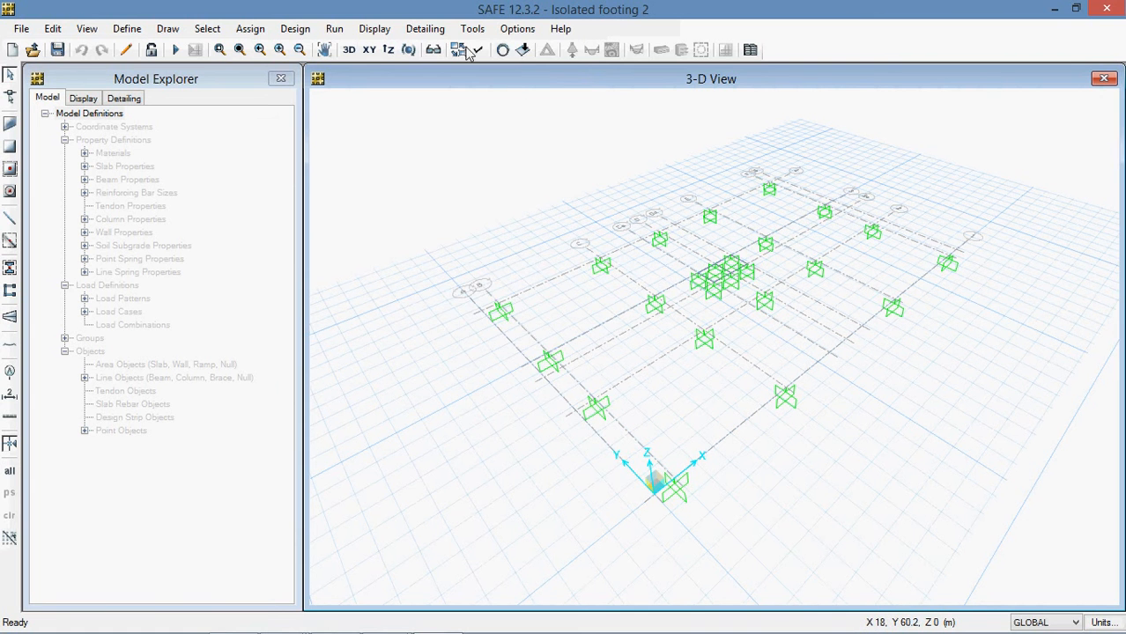
left_click(374, 29)
left_click(393, 77)
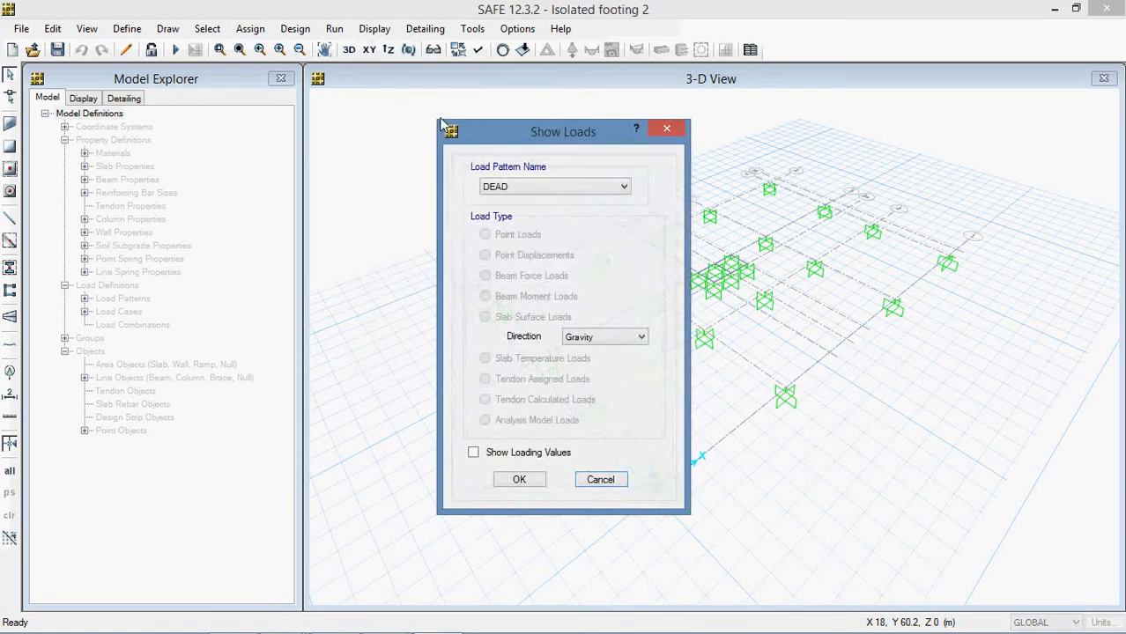
left_click(560, 191)
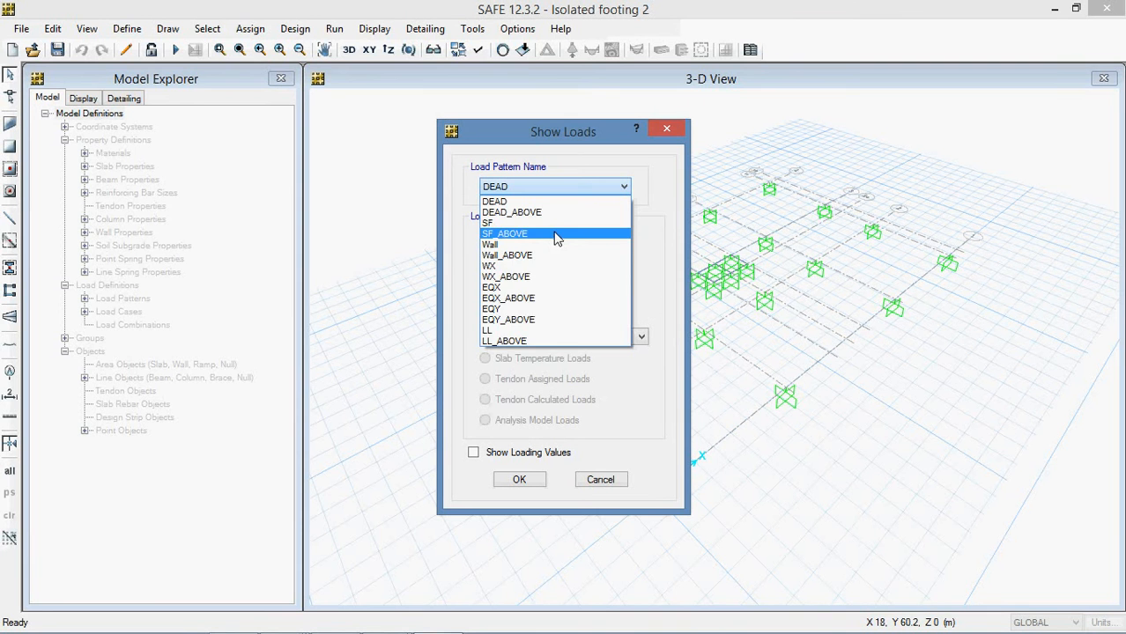
left_click(510, 342)
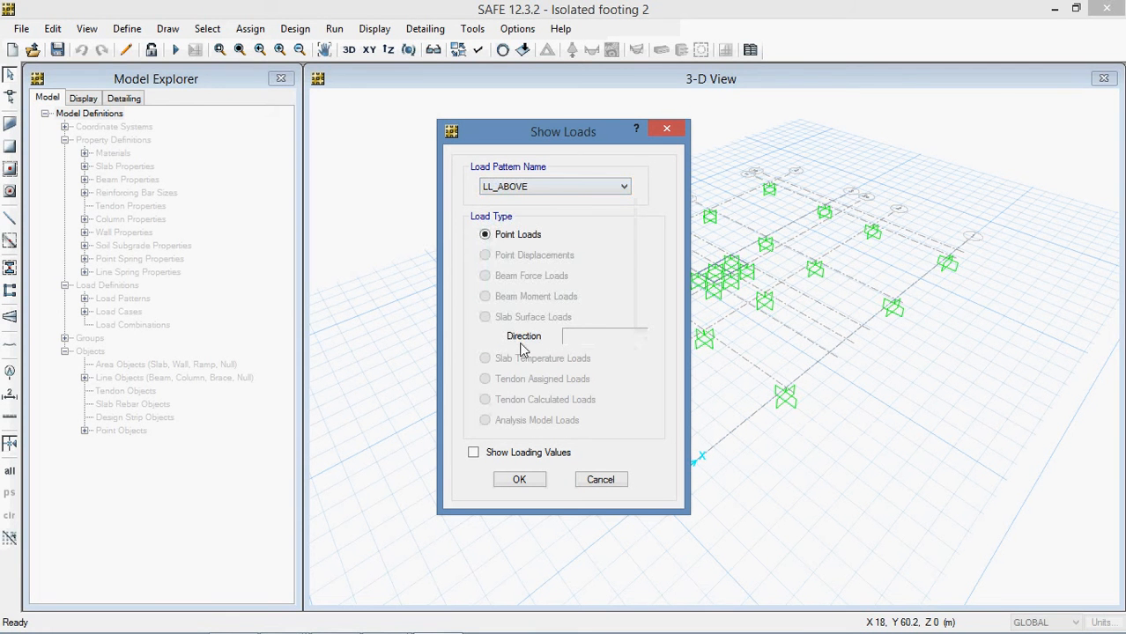
left_click(506, 457)
left_click(518, 481)
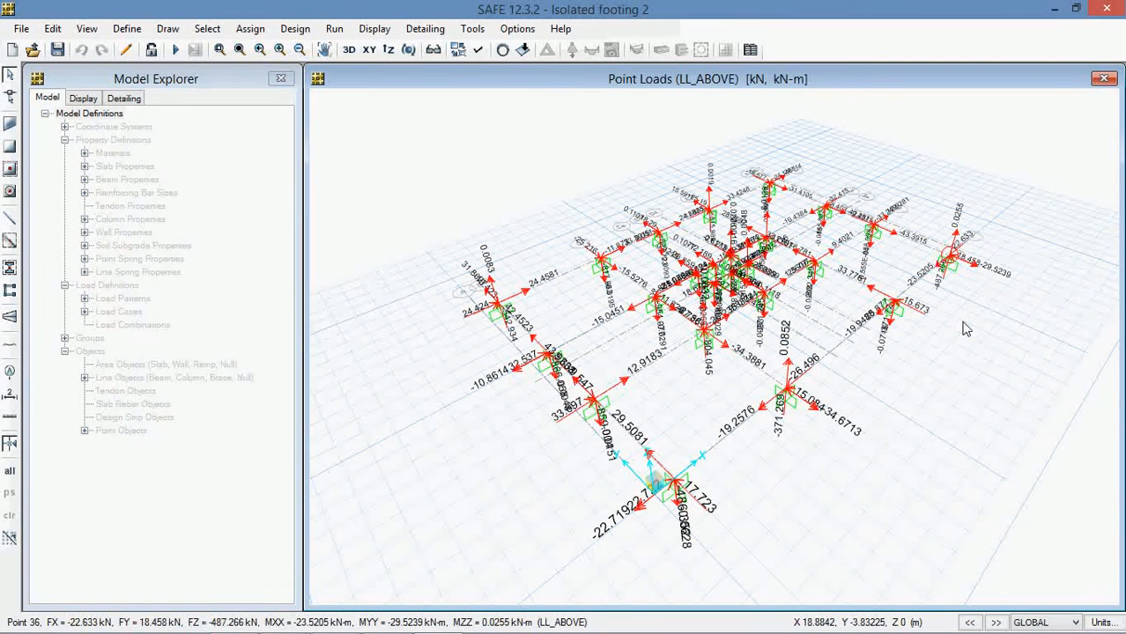
left_click(560, 28)
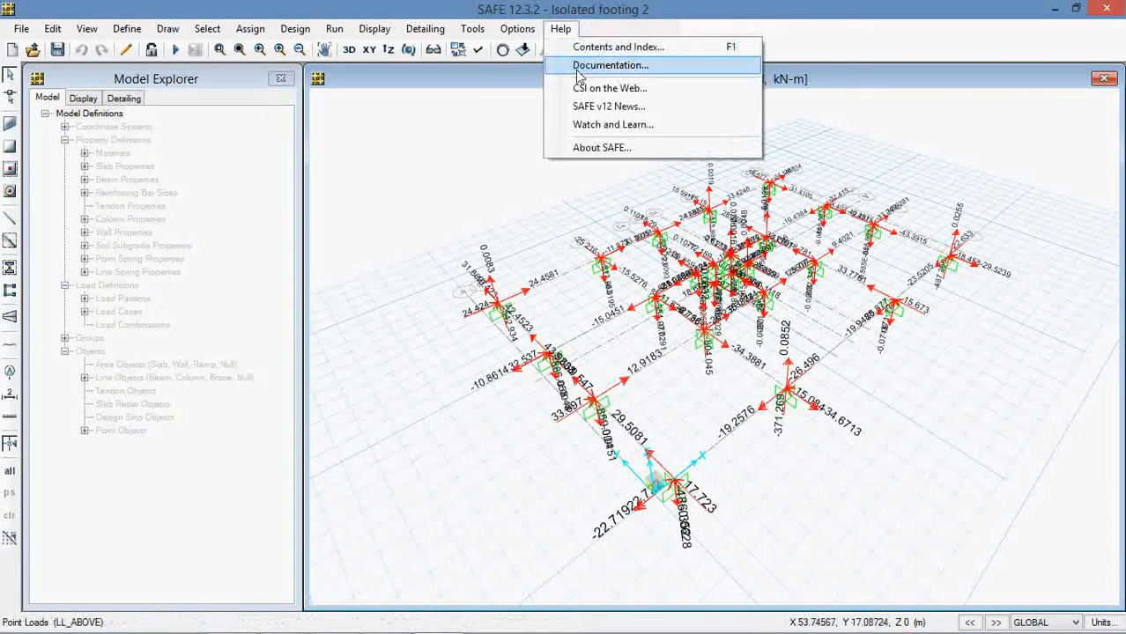
key("Escape")
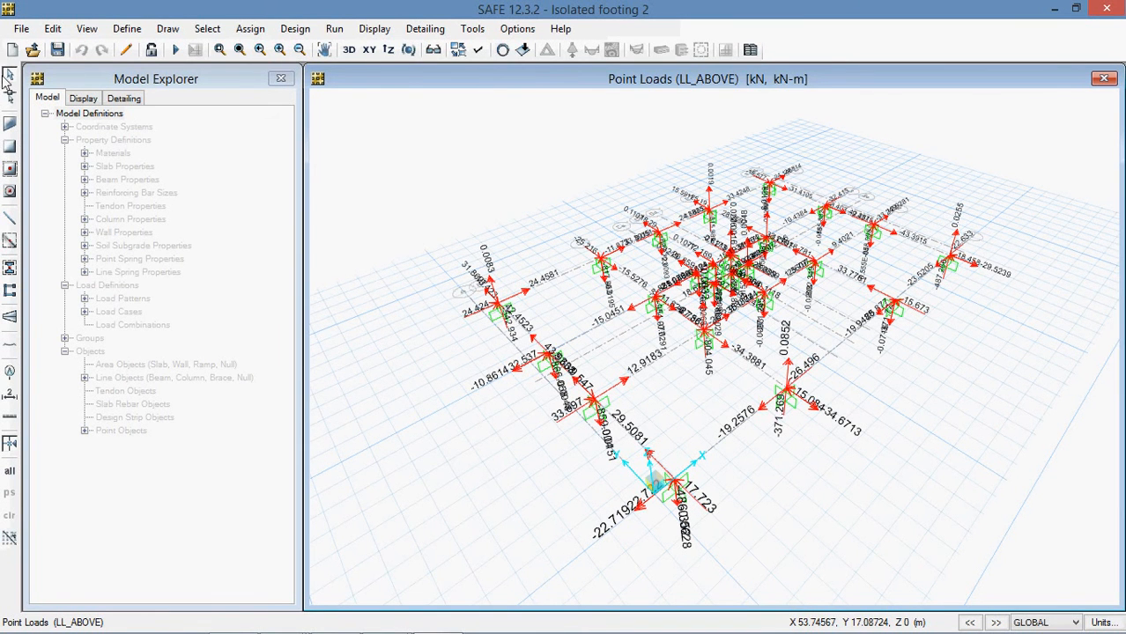
- Rename the C30 concrete material as C20 and set its modulus of elasticity to 21000 N/mm2
left_click(126, 28)
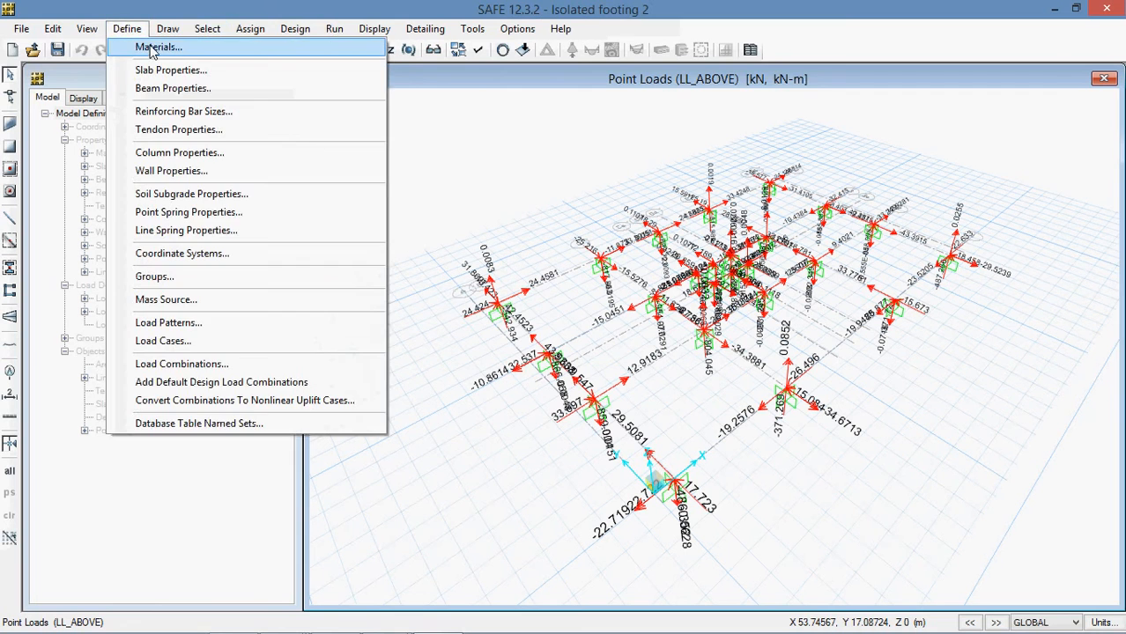
left_click(153, 48)
left_click(411, 262)
left_click(627, 322)
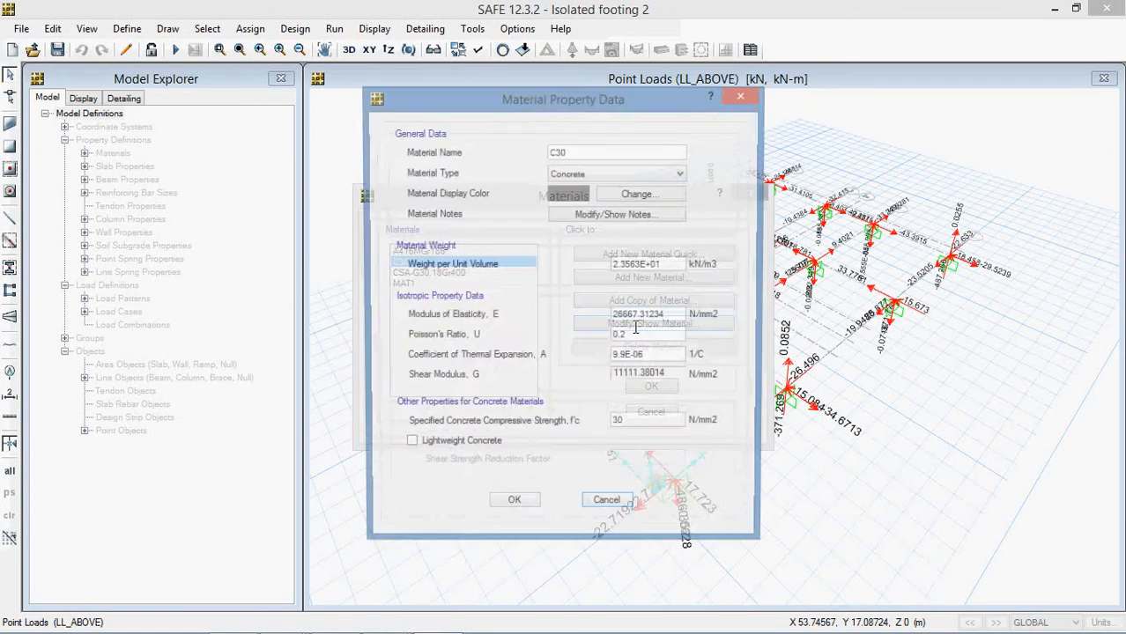
double_click(569, 155)
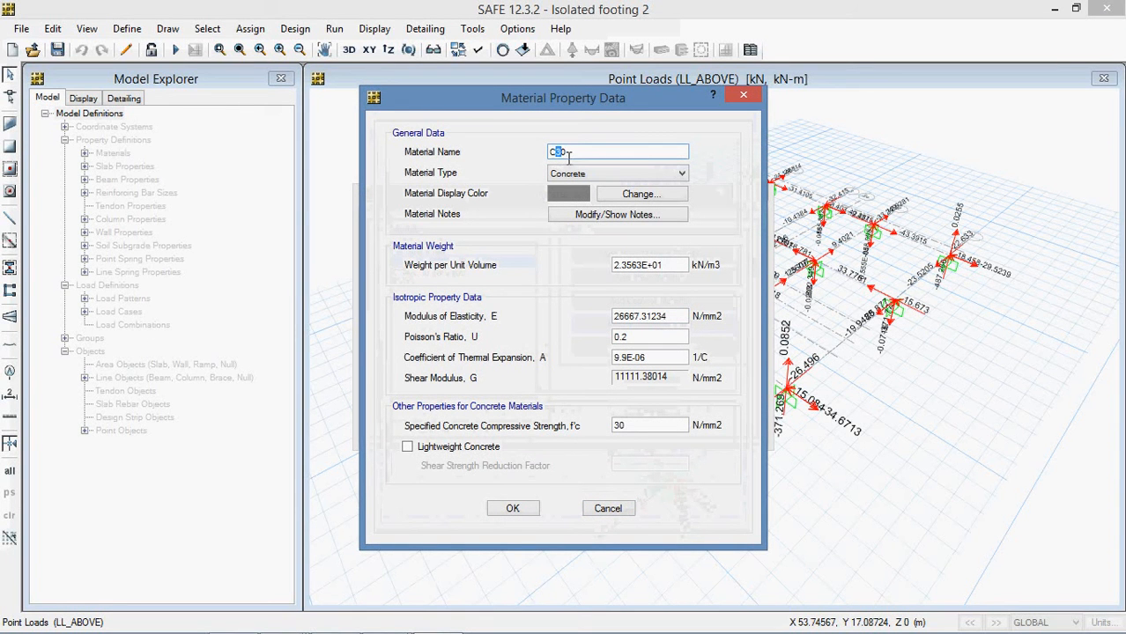
type("2")
double_click(653, 321)
type("21000")
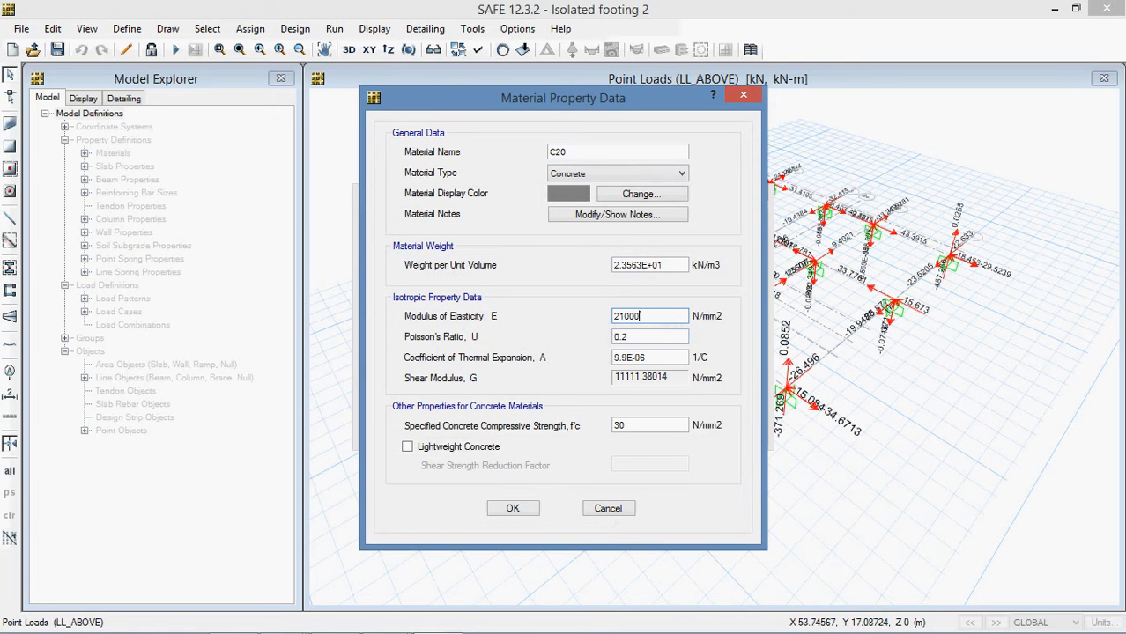
- Set the C20 material's Poisson's ratio to 0.15 and its compressive strength f'c to match the C20 grade, and accept the material changes
left_click(632, 339)
double_click(635, 342)
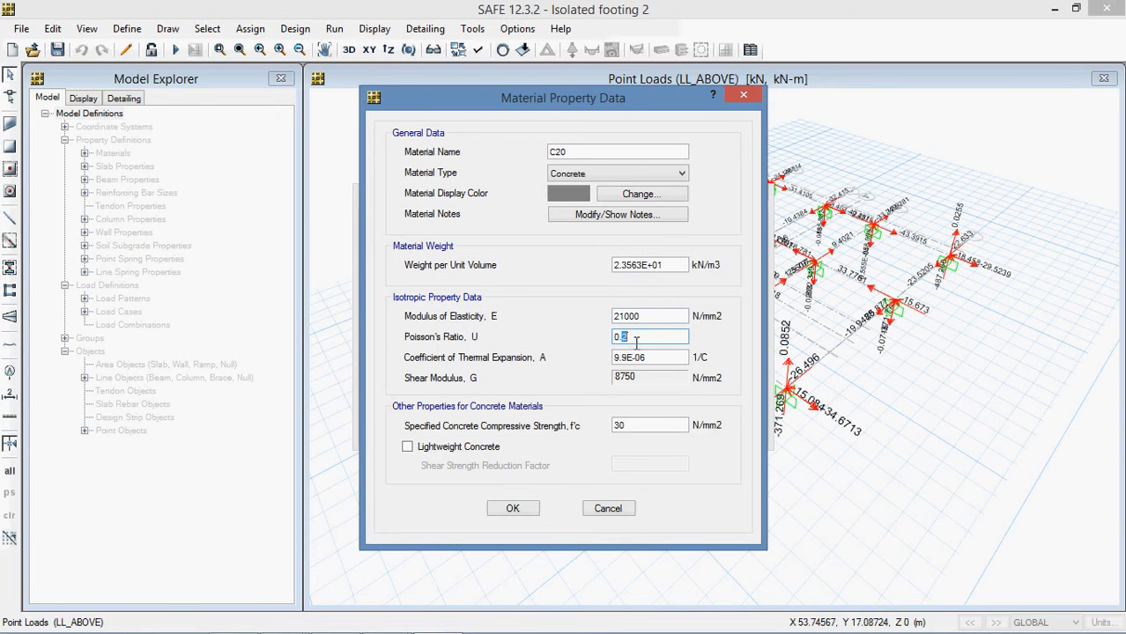
left_click(644, 428)
double_click(630, 428)
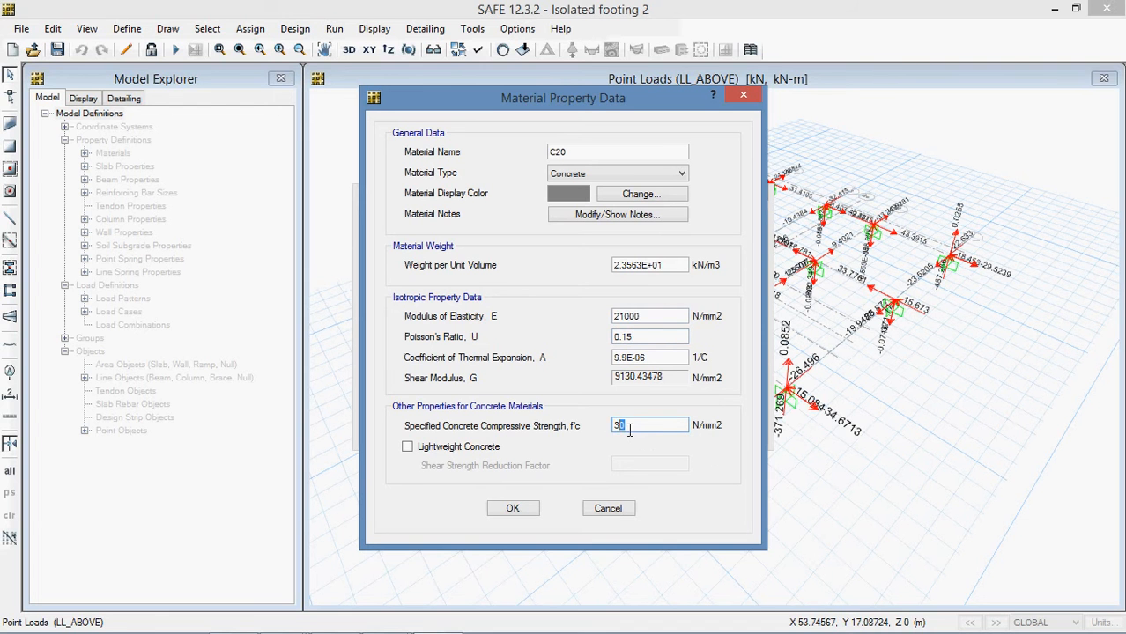
type("2")
left_click(503, 511)
left_click(652, 393)
- Add a slab property named Footing with type Footing and a thickness of 300 mm
left_click(127, 28)
left_click(127, 28)
left_click(126, 29)
left_click(143, 71)
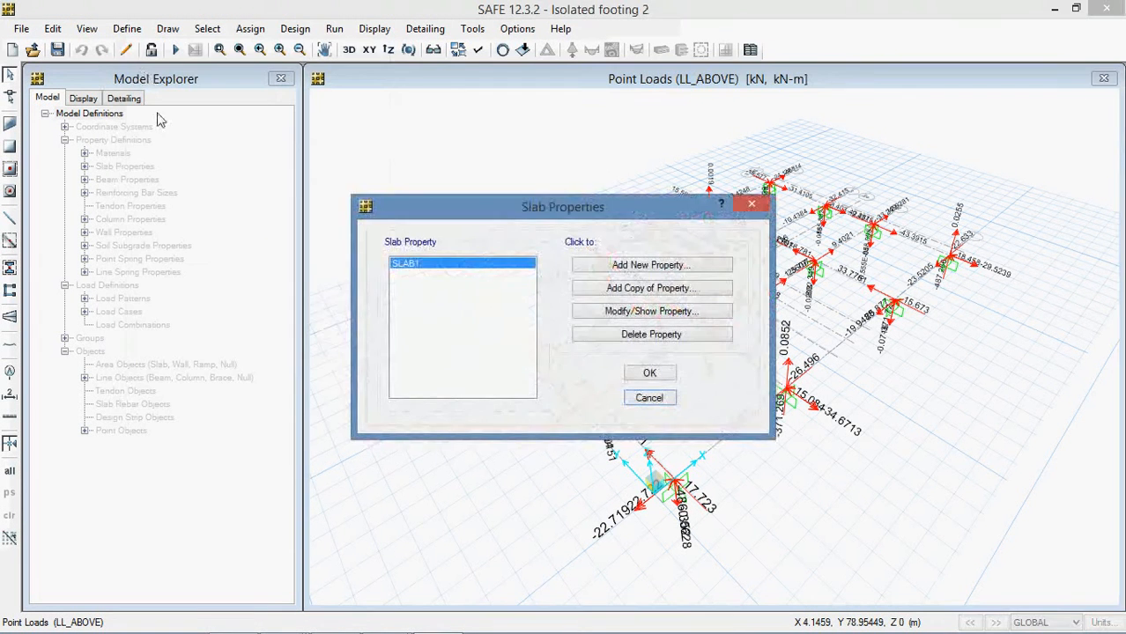
left_click(657, 272)
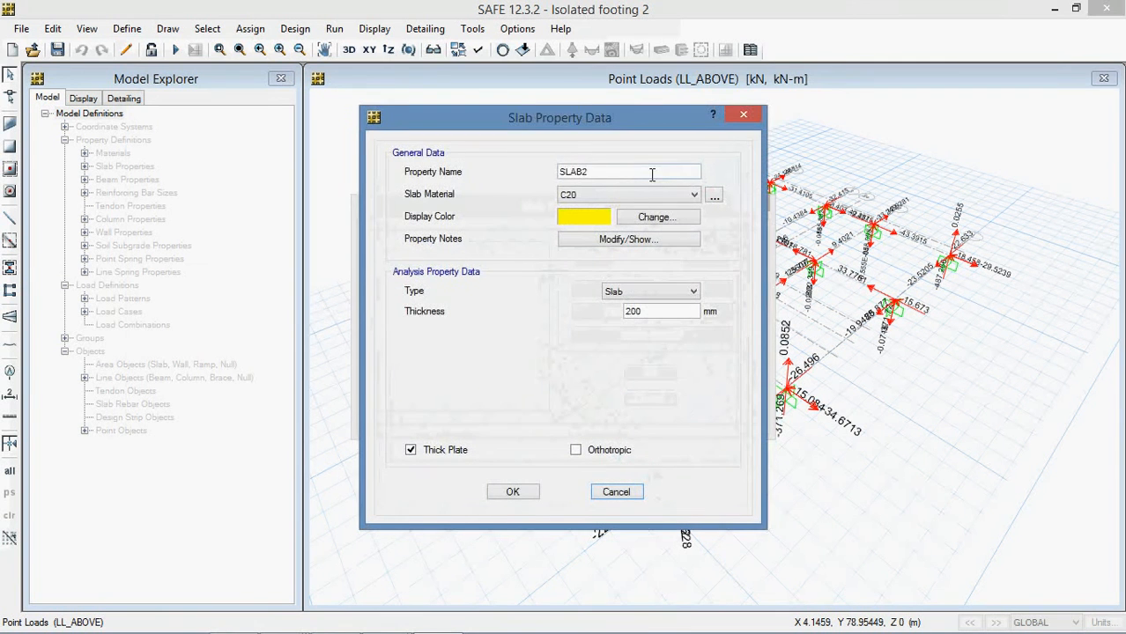
type("Footing")
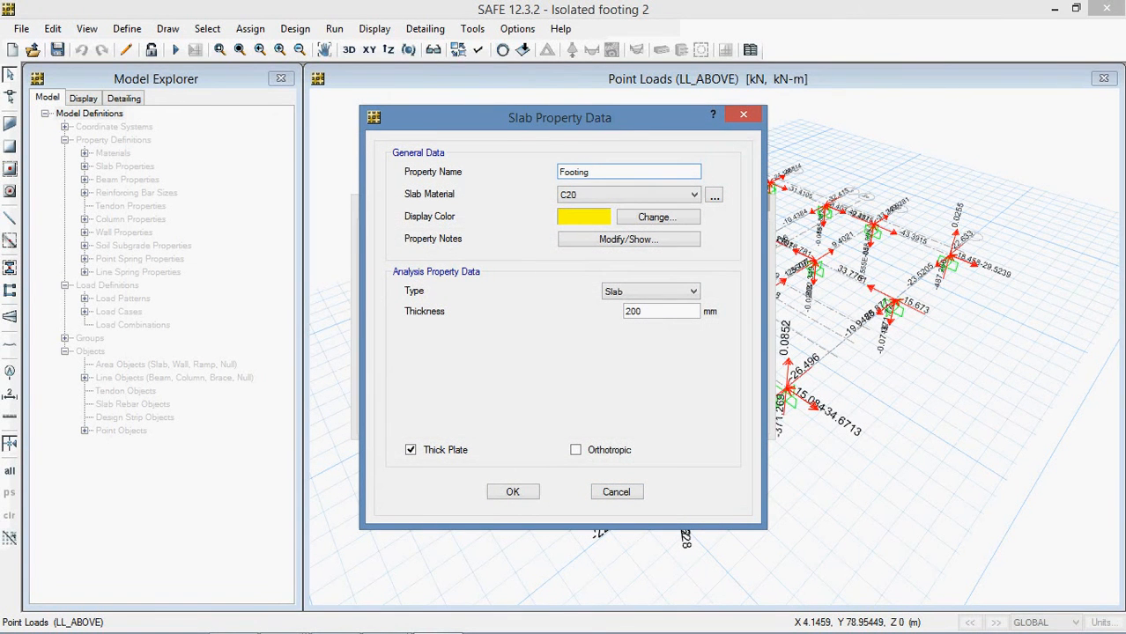
left_click(636, 292)
left_click(642, 374)
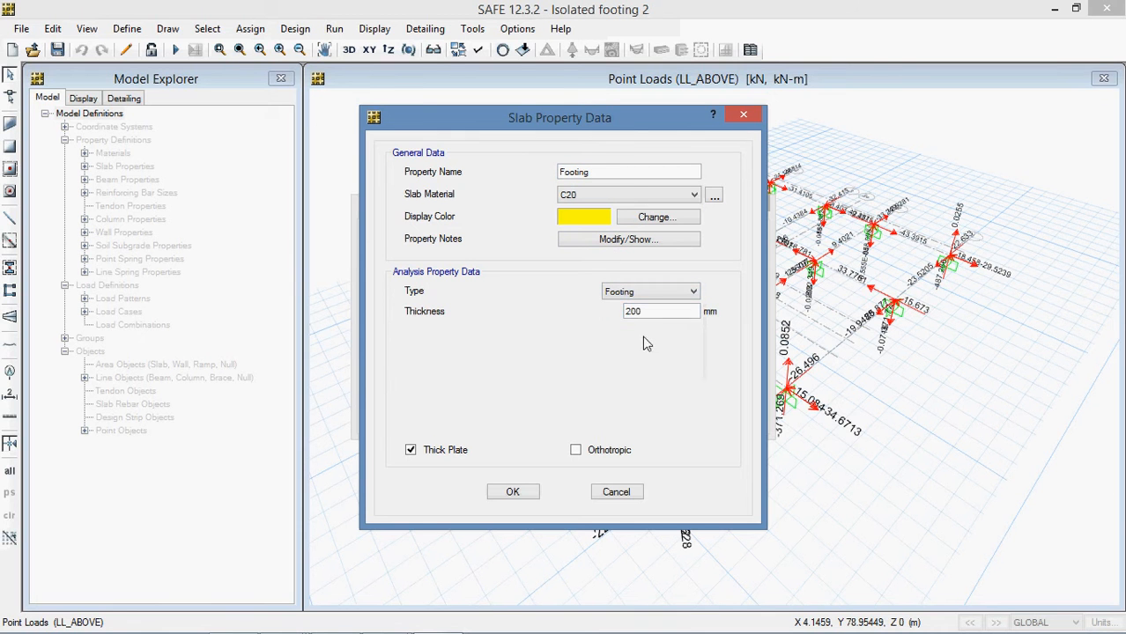
left_click_drag(654, 315, 594, 327)
type("300")
left_click(514, 493)
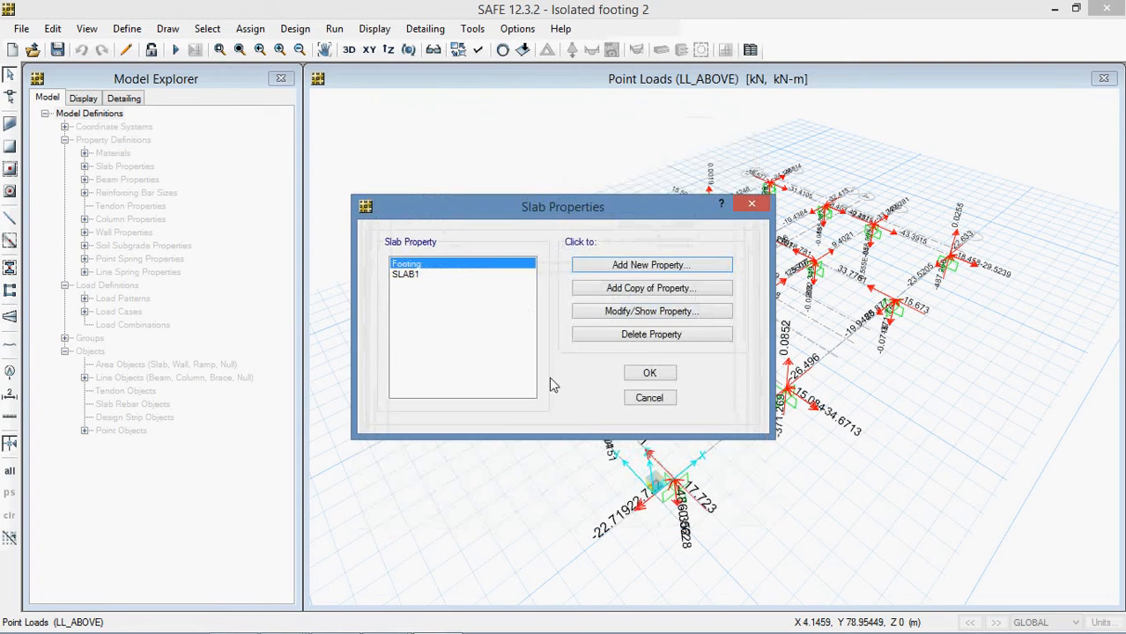
left_click(668, 380)
- Add a new column property named COL450X450 using the C20 material
left_click(127, 28)
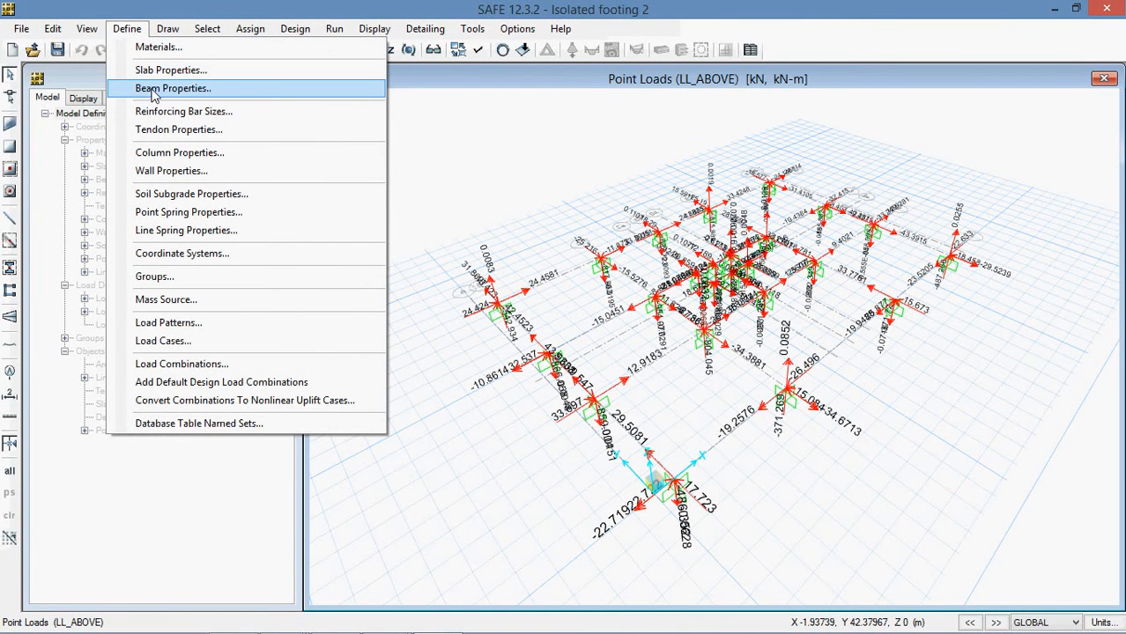
left_click(141, 155)
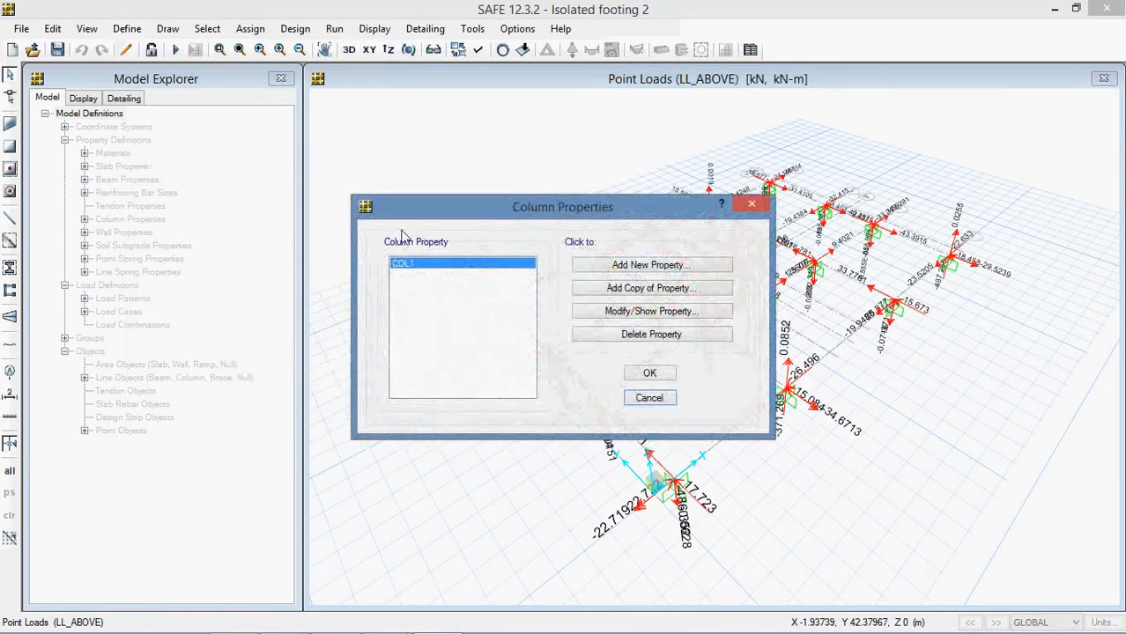
left_click(652, 268)
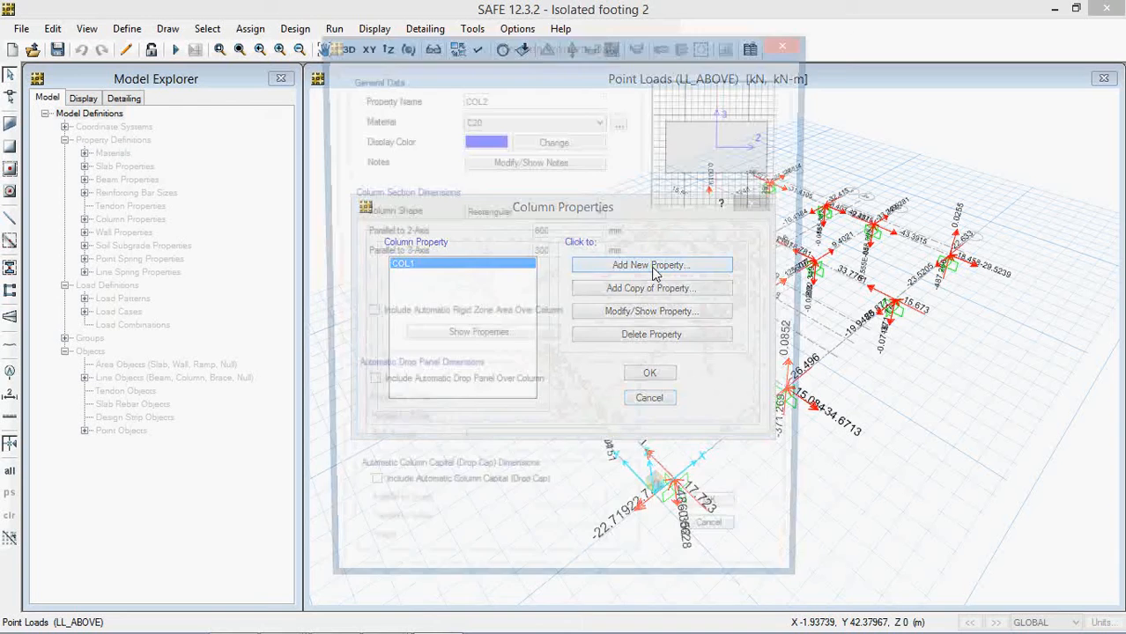
left_click(514, 105)
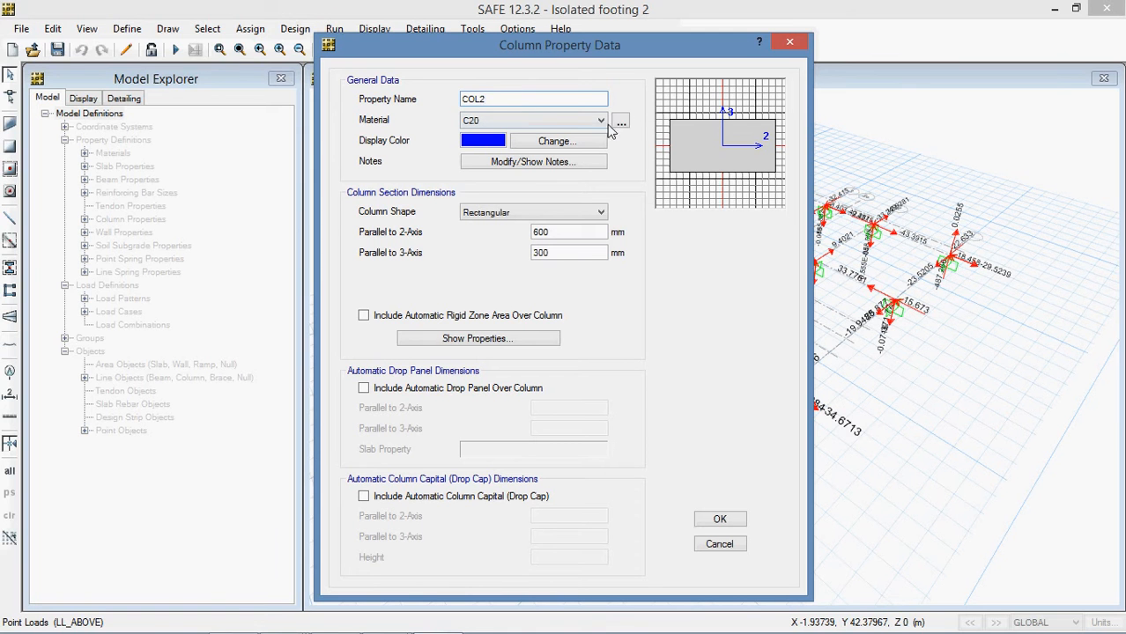
left_click_drag(479, 100, 495, 109)
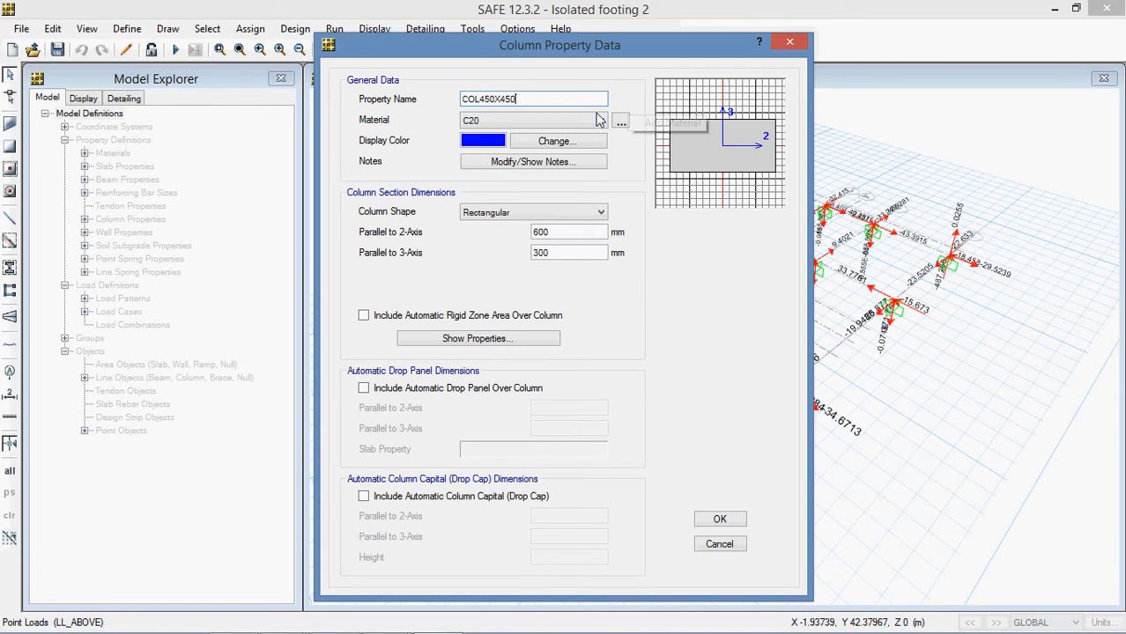
left_click(599, 121)
left_click(602, 121)
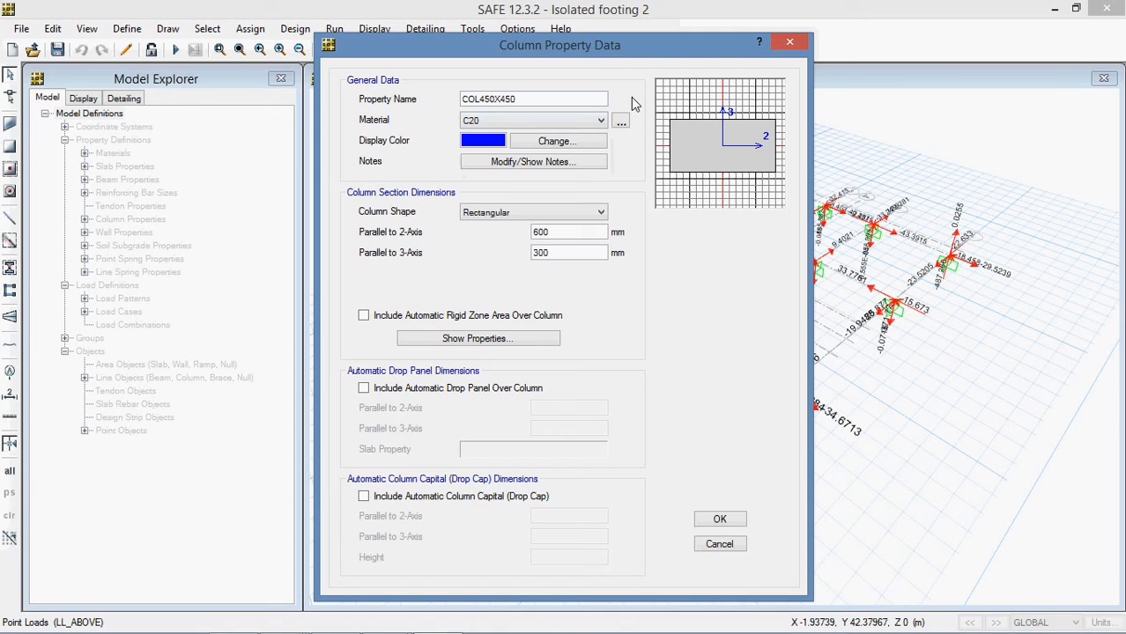
- Set the rectangular column section to 450 mm parallel to both the 2-axis and the 3-axis
double_click(547, 236)
type("450")
double_click(558, 254)
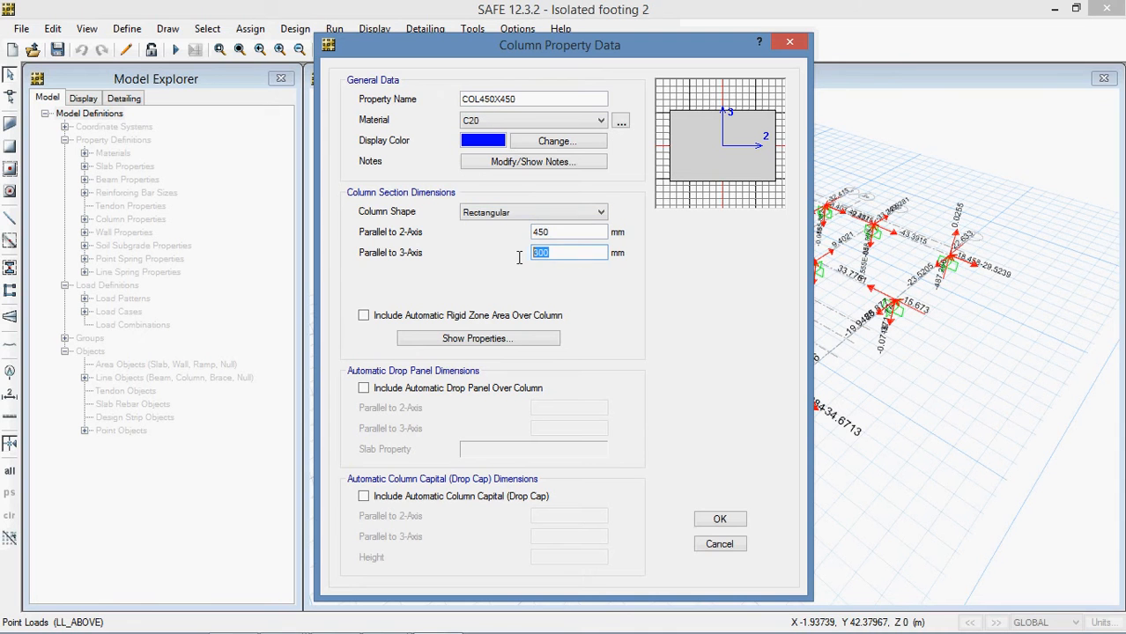
type("450")
left_click(559, 236)
left_click(573, 250)
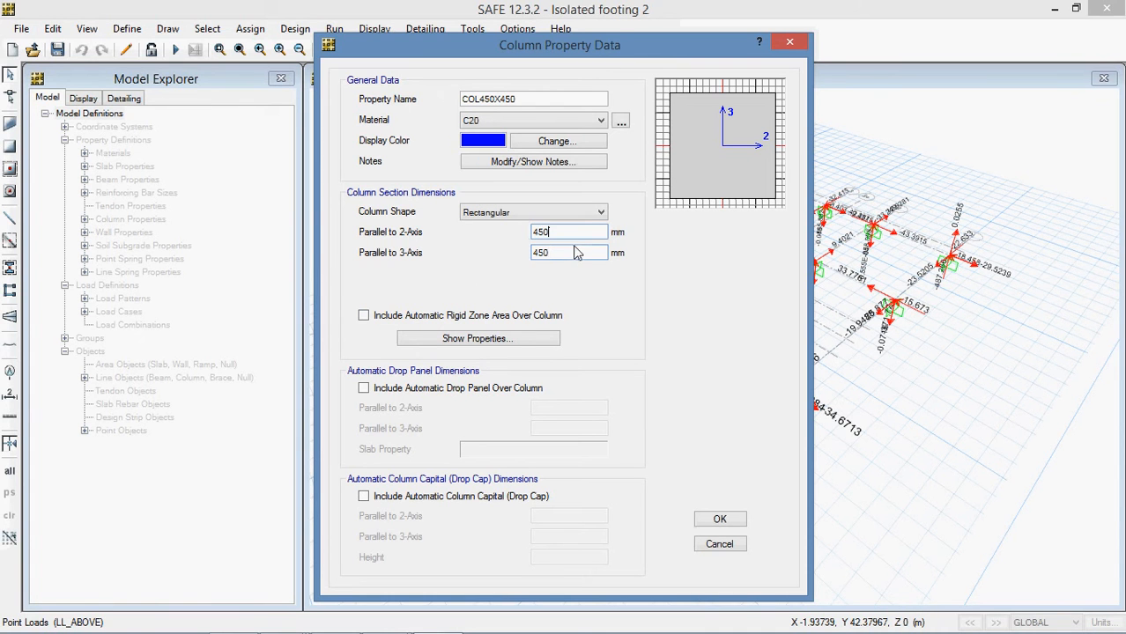
left_click(582, 236)
left_click(581, 256)
- Set the column section to 300 mm parallel to both axes, keep the Rectangular shape, and accept the property
left_click(577, 238)
double_click(561, 239)
type("300")
left_click_drag(555, 257, 529, 260)
type("300")
left_click(571, 236)
left_click(577, 217)
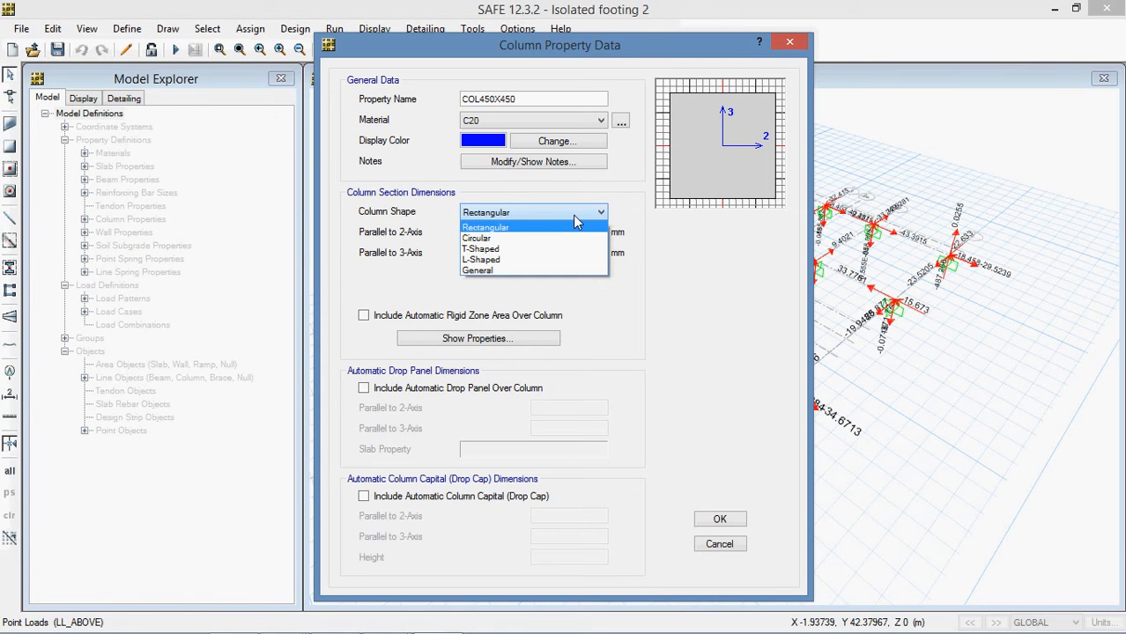
left_click(662, 211)
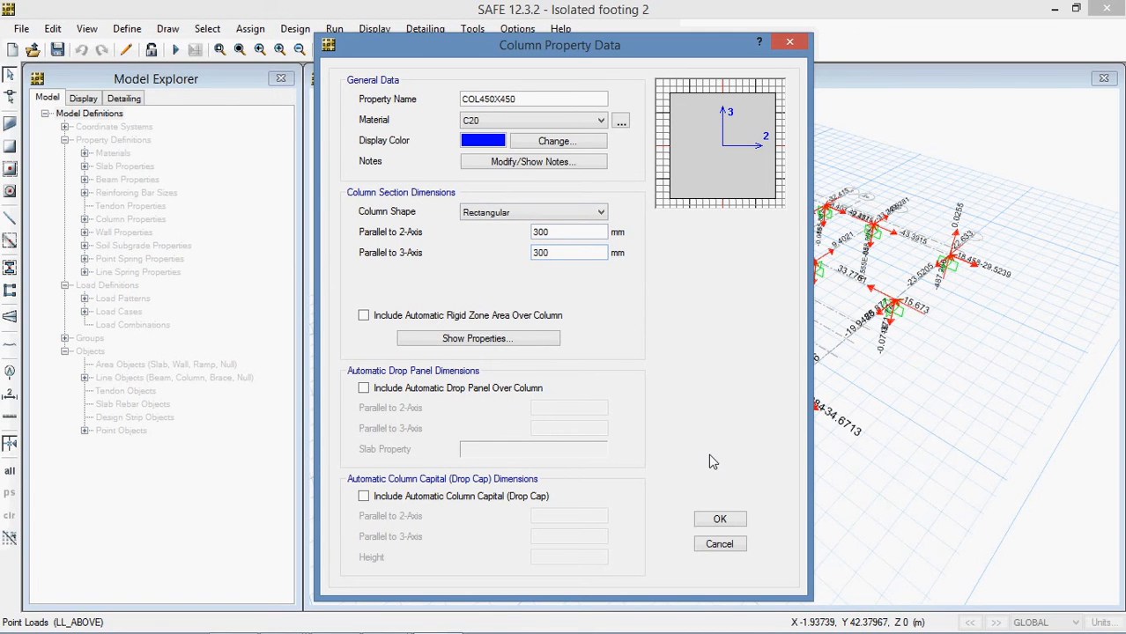
left_click(721, 521)
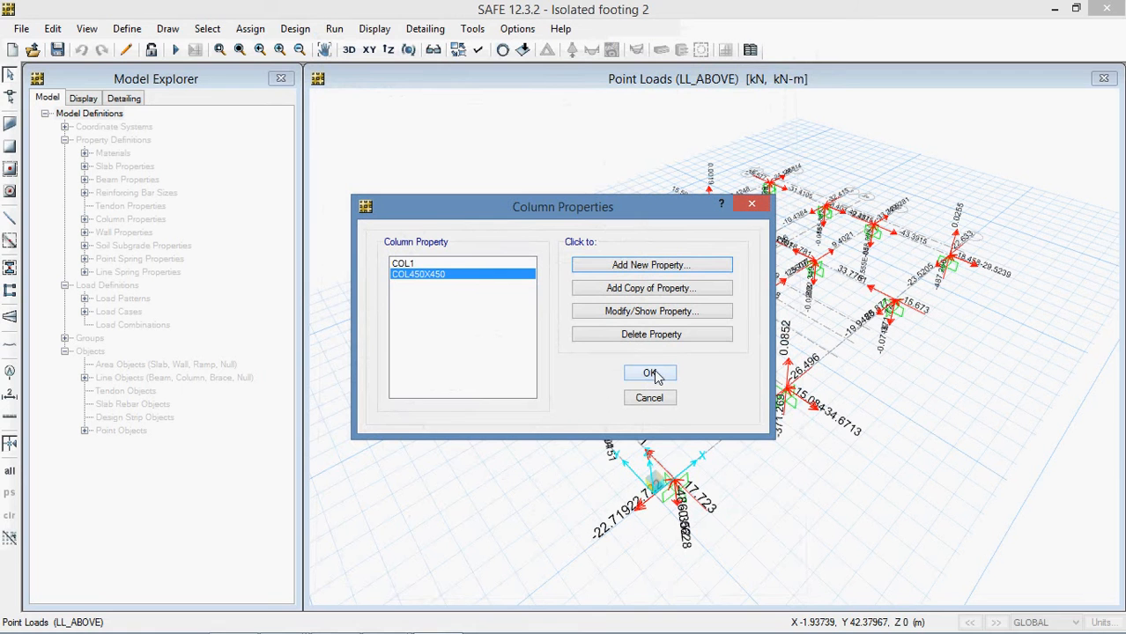
- Rename the COL450X450 column property as COL300X300 and accept the column properties
left_click(647, 314)
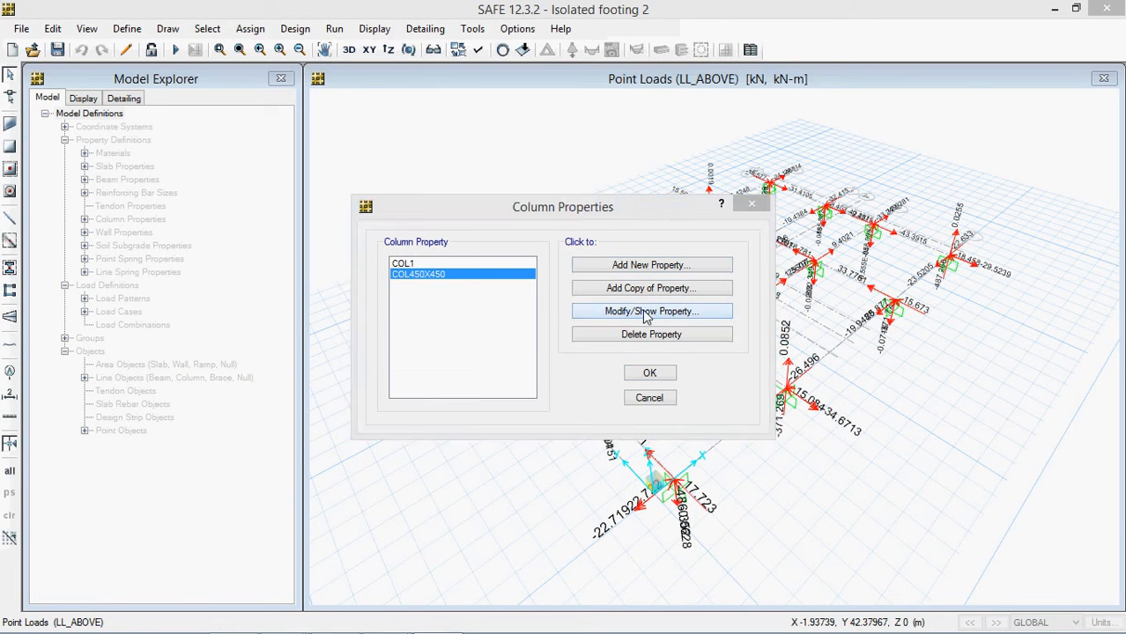
left_click_drag(480, 100, 498, 104)
type("300")
key("BackSpace")
left_click_drag(509, 103, 499, 102)
type("300")
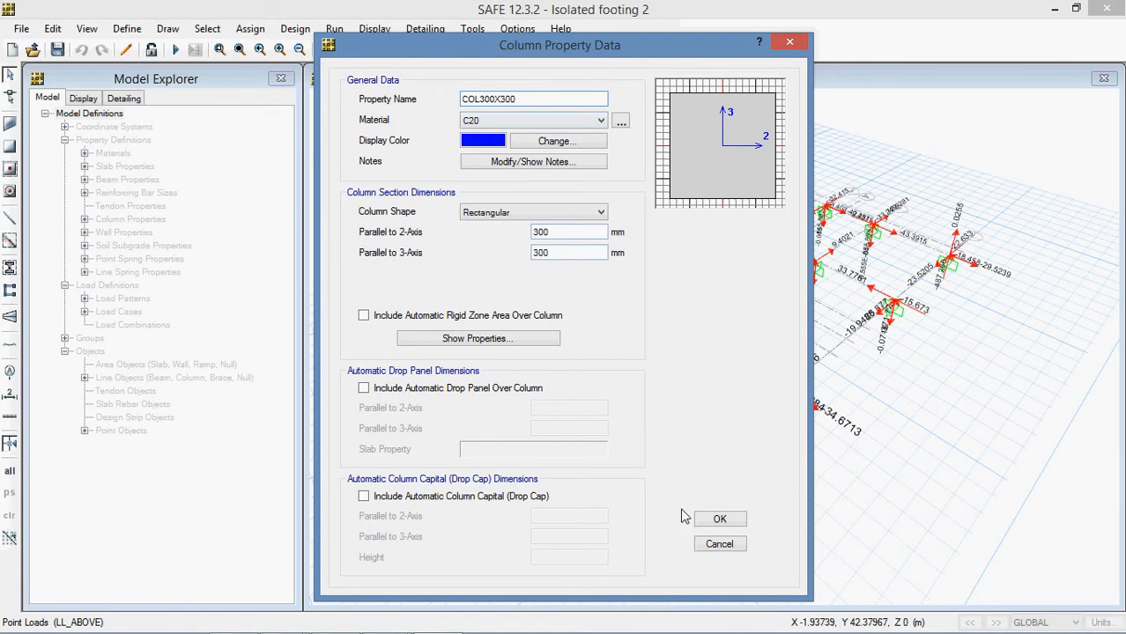
left_click(718, 520)
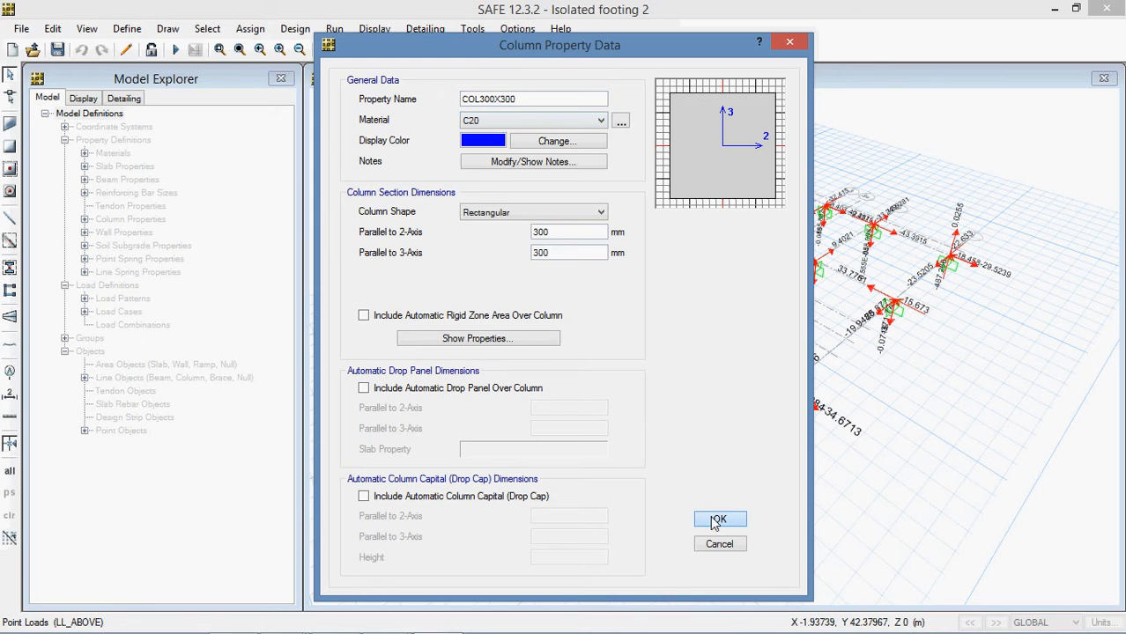
left_click(636, 376)
- Add a soil subgrade property named Qa
left_click(127, 28)
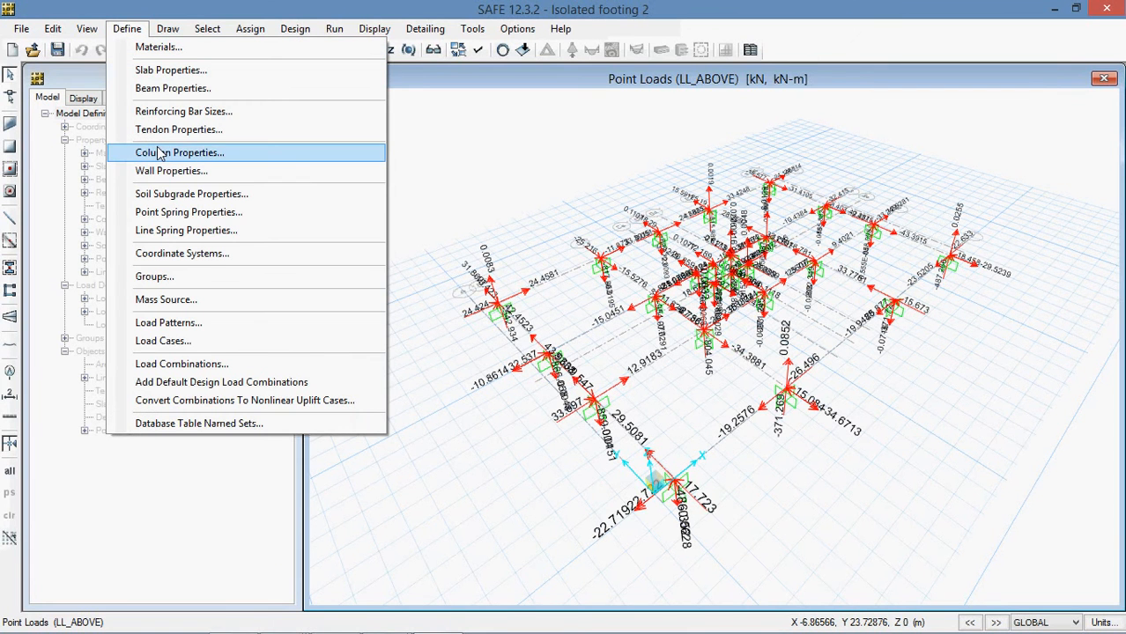
left_click(168, 198)
left_click(634, 266)
double_click(599, 262)
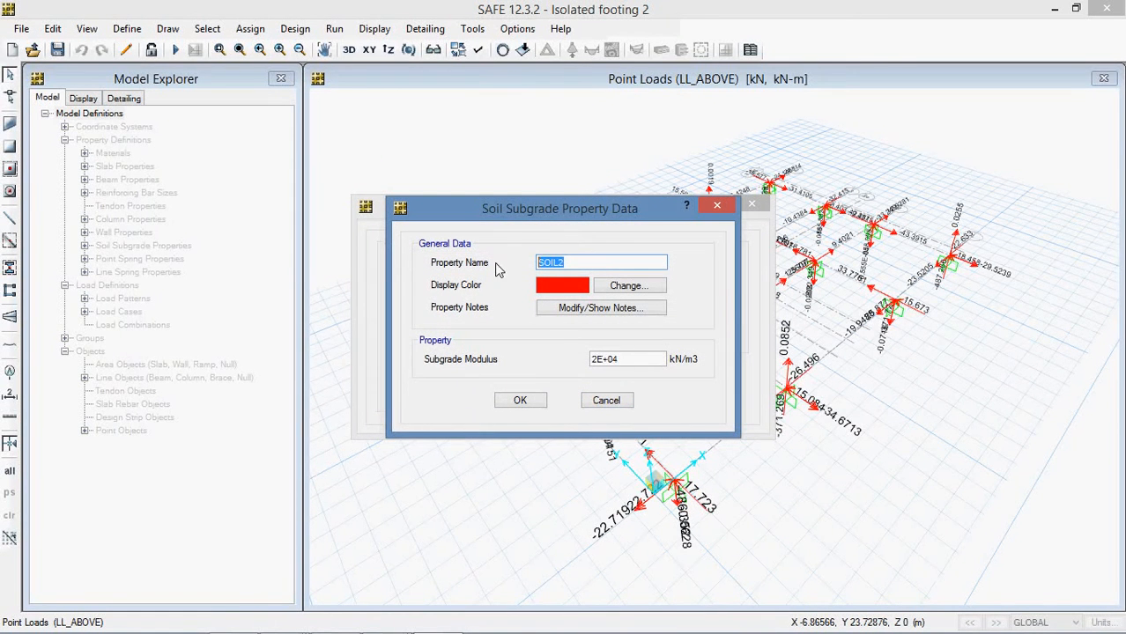
type("Qa")
- Calculate the Qa subgrade modulus as 8000 kN/m3 with the built-in calculator and accept the soil properties
left_click_drag(602, 360, 544, 370)
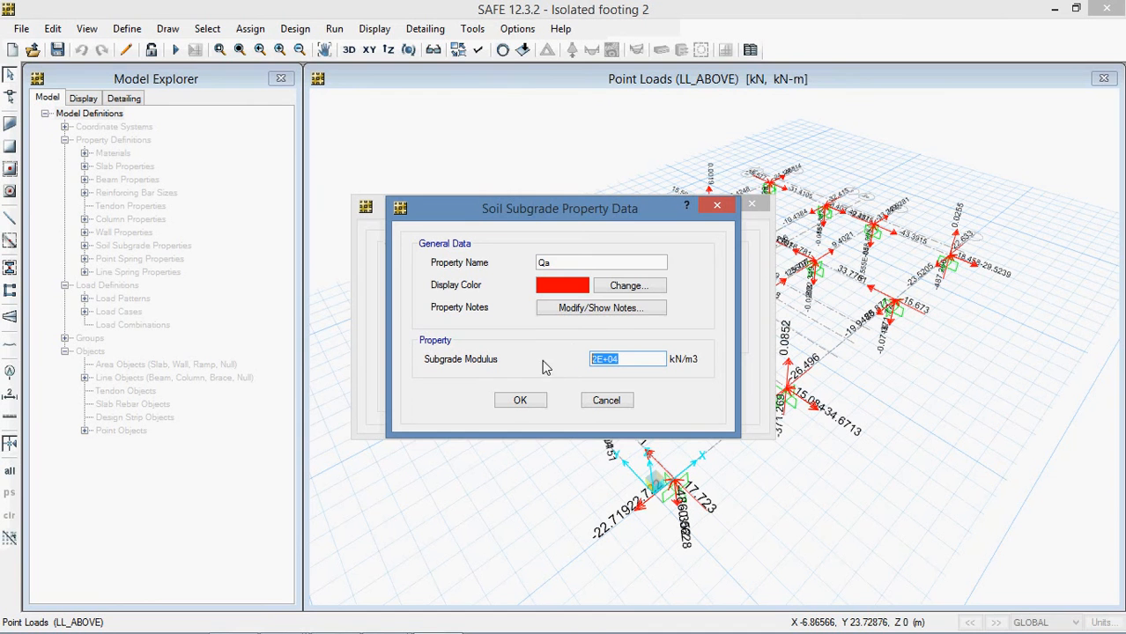
double_click(623, 368)
left_click_drag(440, 209, 377, 222)
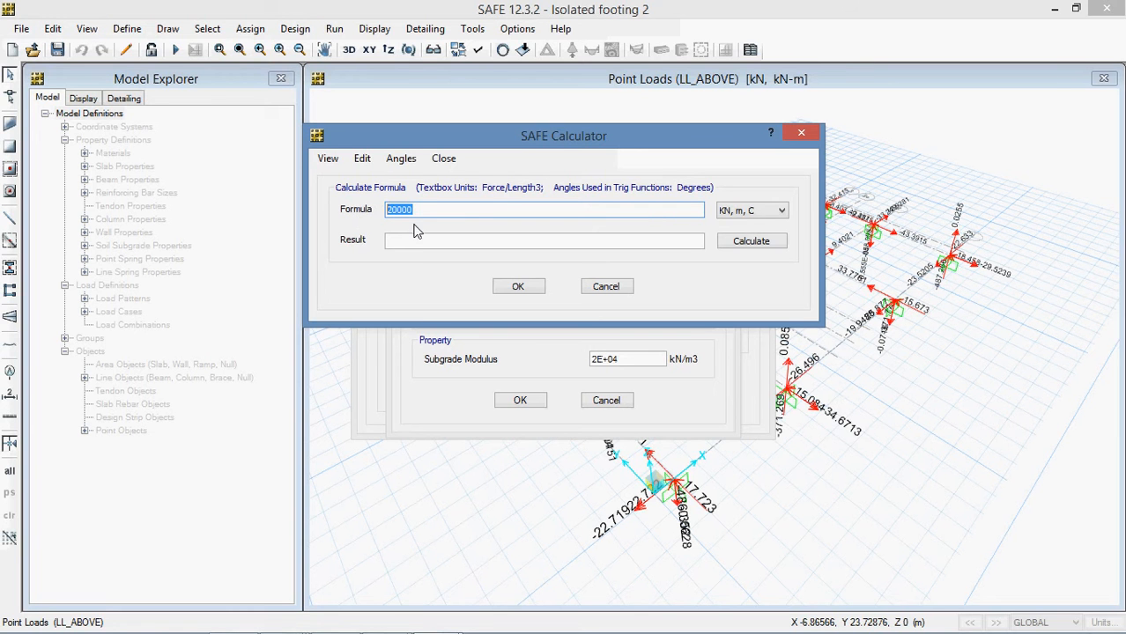
type("2")
type("025")
left_click(750, 243)
left_click(516, 286)
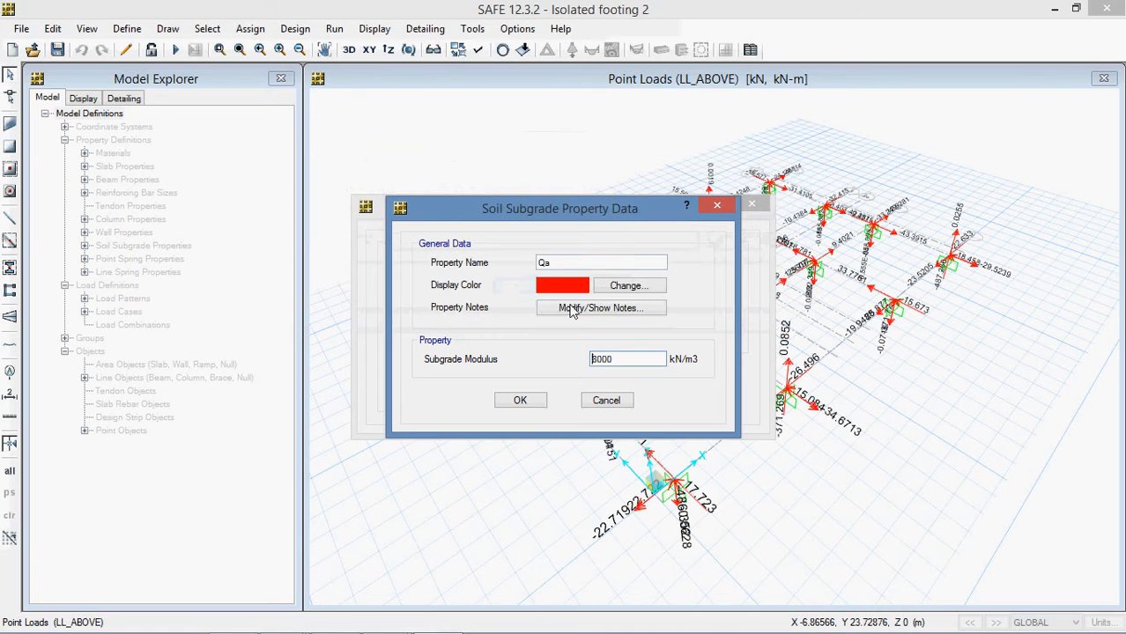
left_click(518, 404)
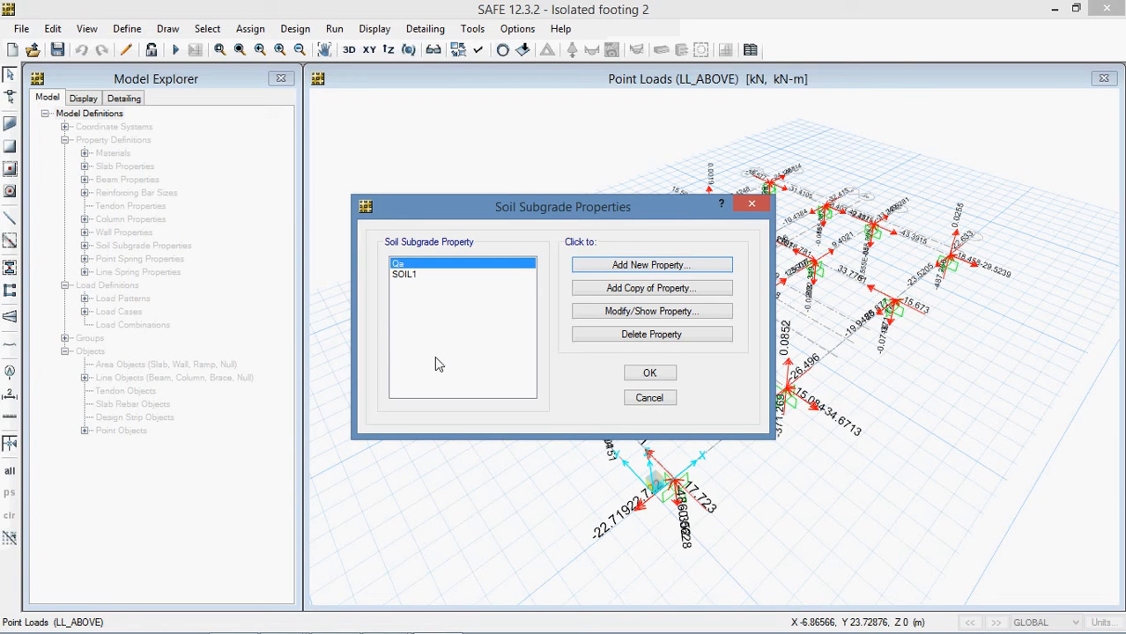
left_click(655, 377)
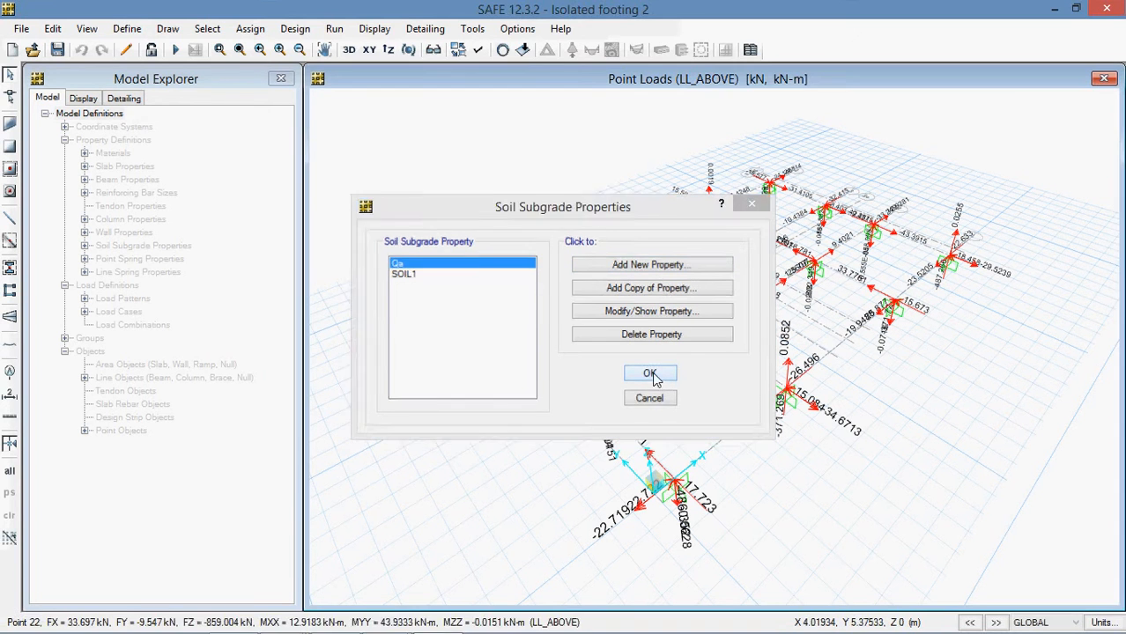
- Review the full list of defined load patterns
left_click(129, 30)
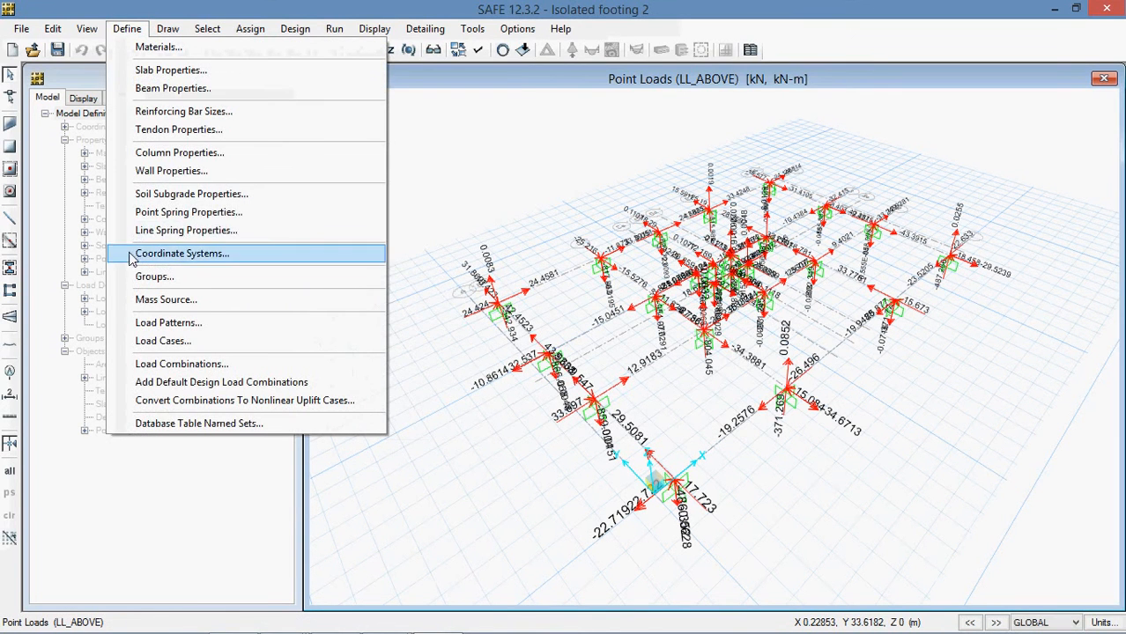
left_click(169, 322)
left_click_drag(745, 276, 745, 332)
left_click(847, 365)
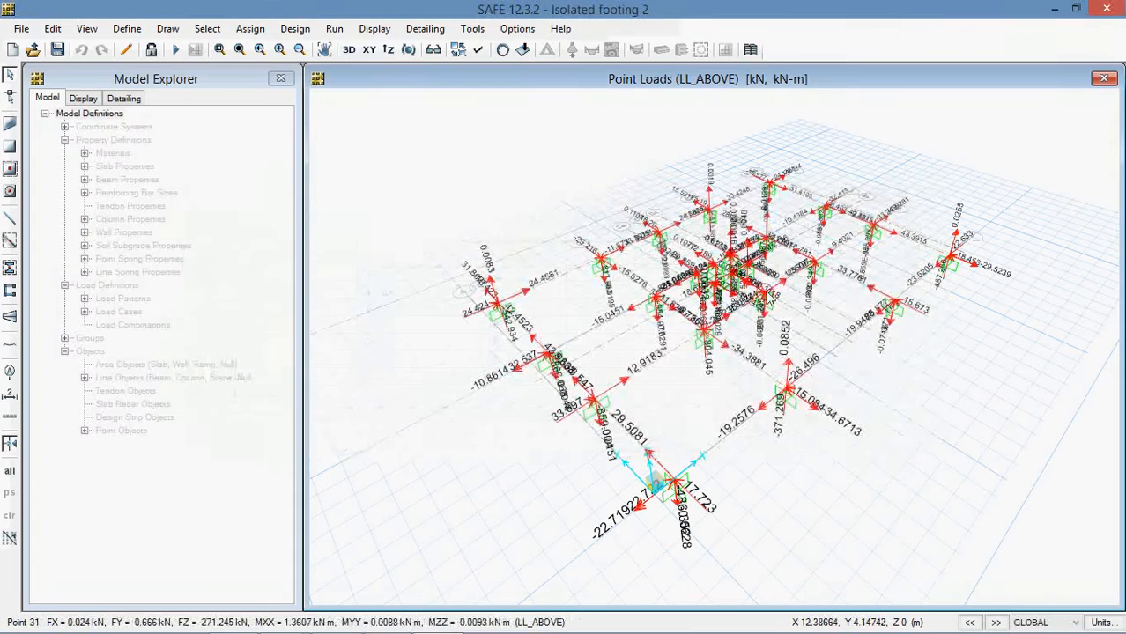
- Add a Linear Add load combination named SERV
left_click(134, 30)
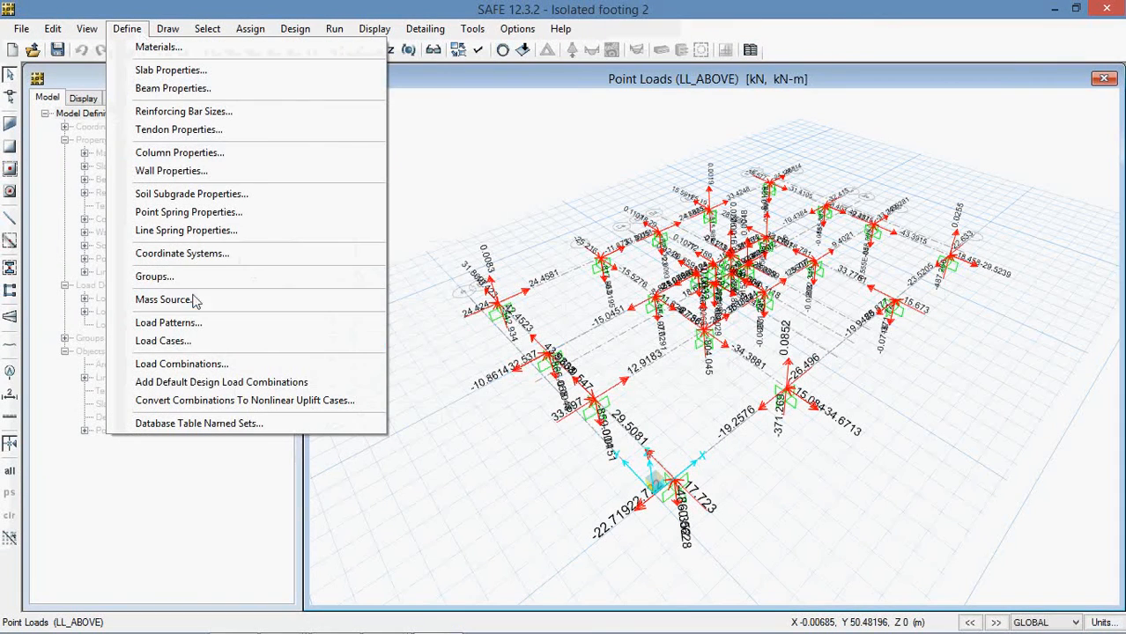
left_click(187, 363)
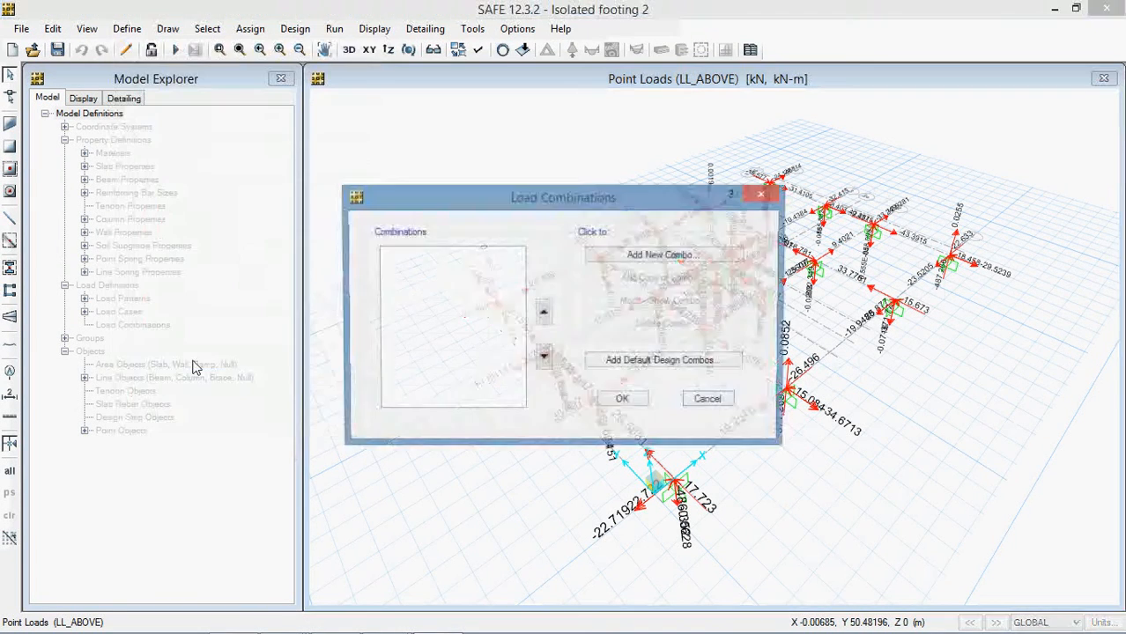
left_click(622, 255)
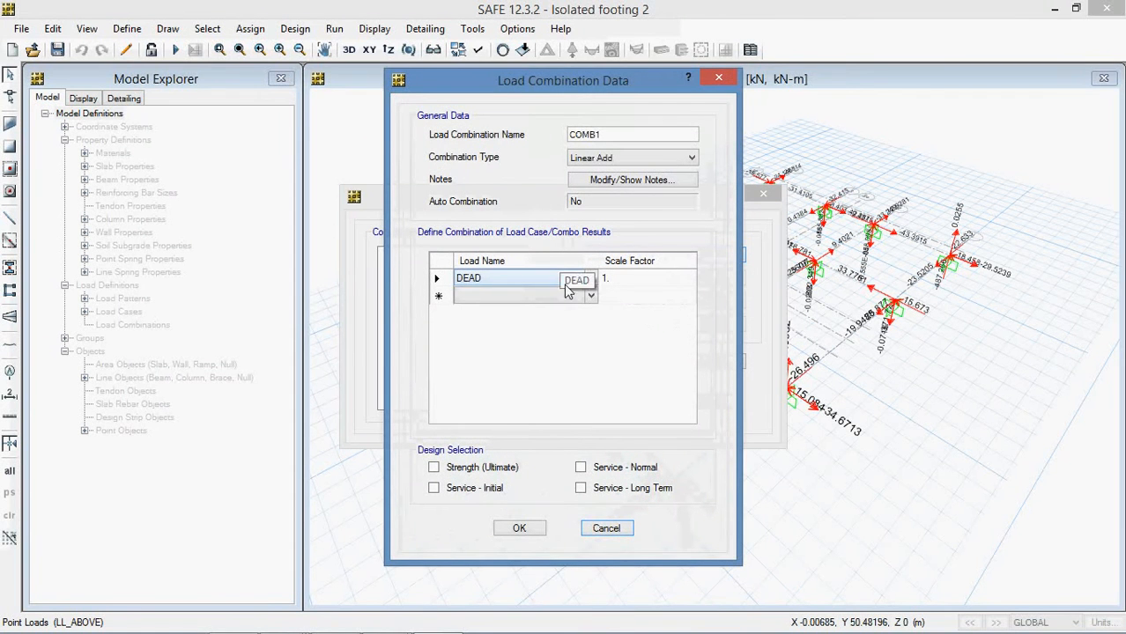
left_click_drag(609, 137, 548, 146)
type("SERV")
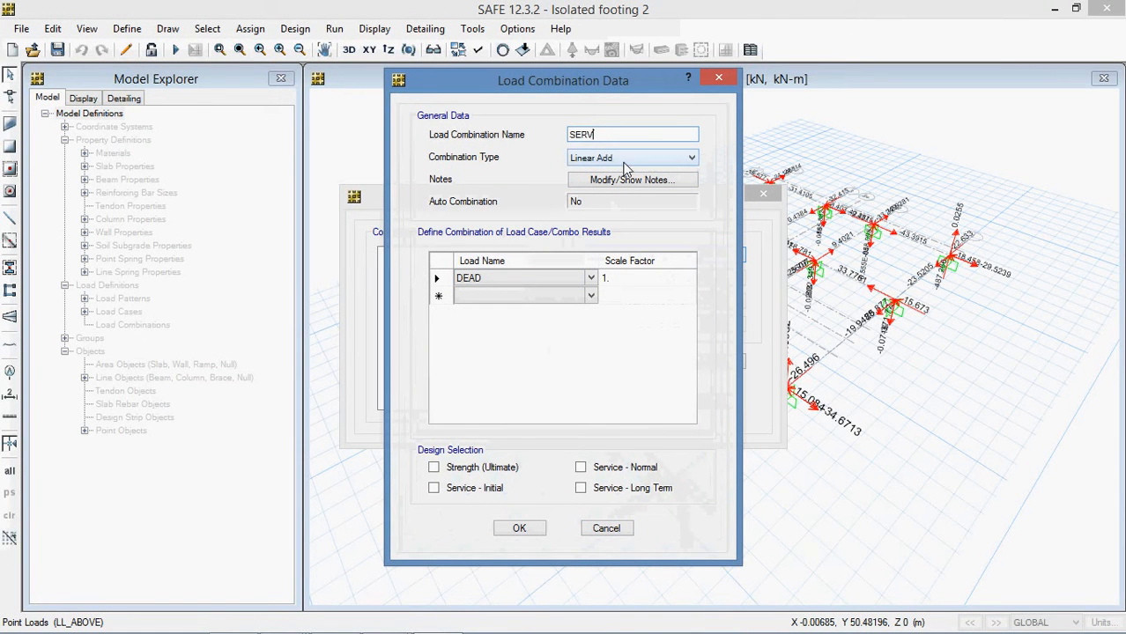
- Add the SF, Wall and LL load cases to SERV alongside DEAD with scale factor 1, and accept the combination
left_click(588, 296)
left_click(578, 292)
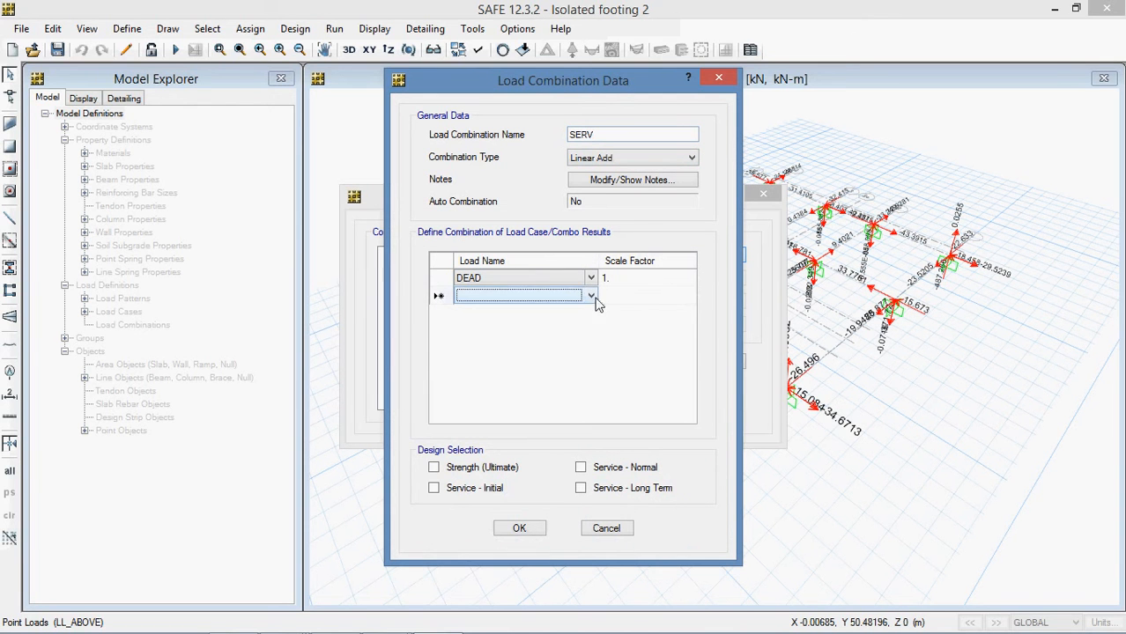
left_click(589, 296)
left_click(522, 326)
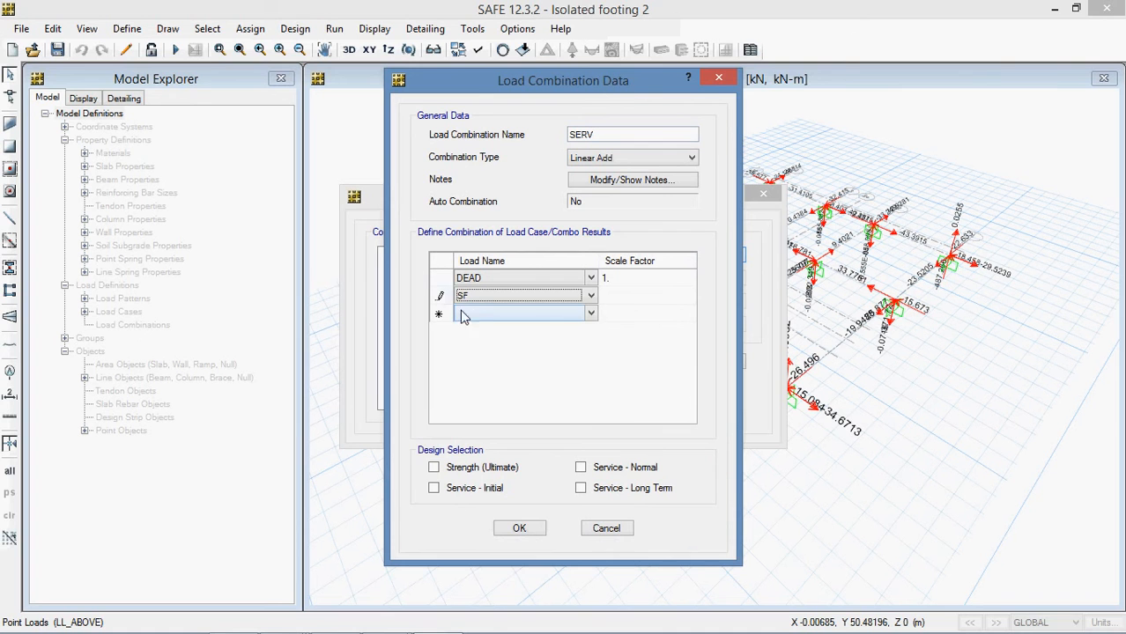
left_click(579, 311)
left_click(592, 314)
left_click(493, 349)
left_click(581, 331)
left_click(591, 332)
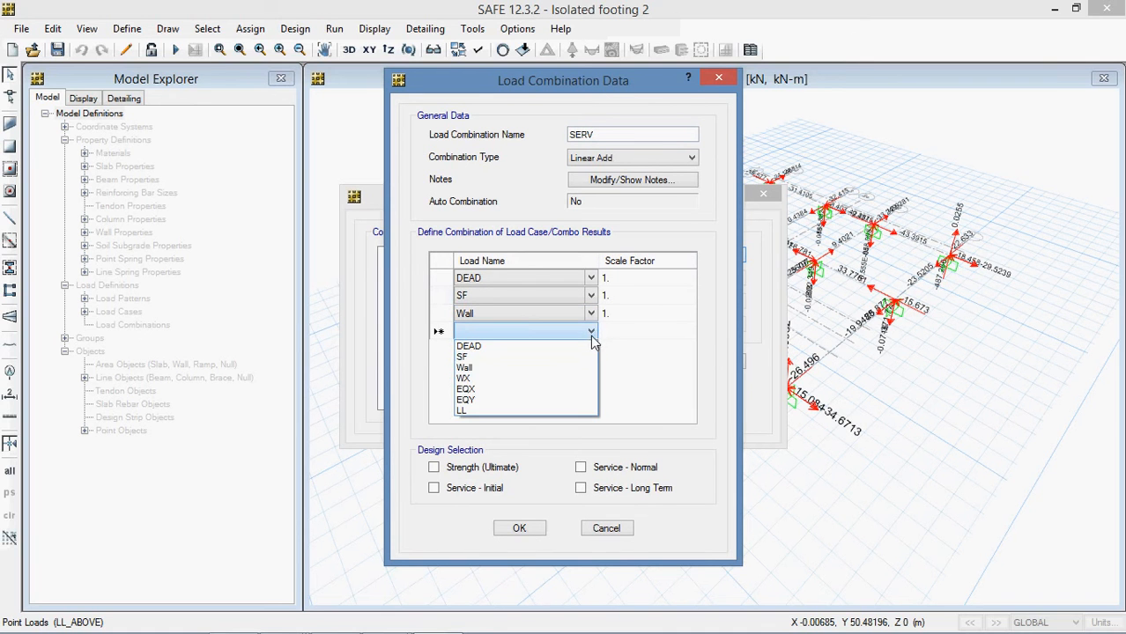
left_click(546, 411)
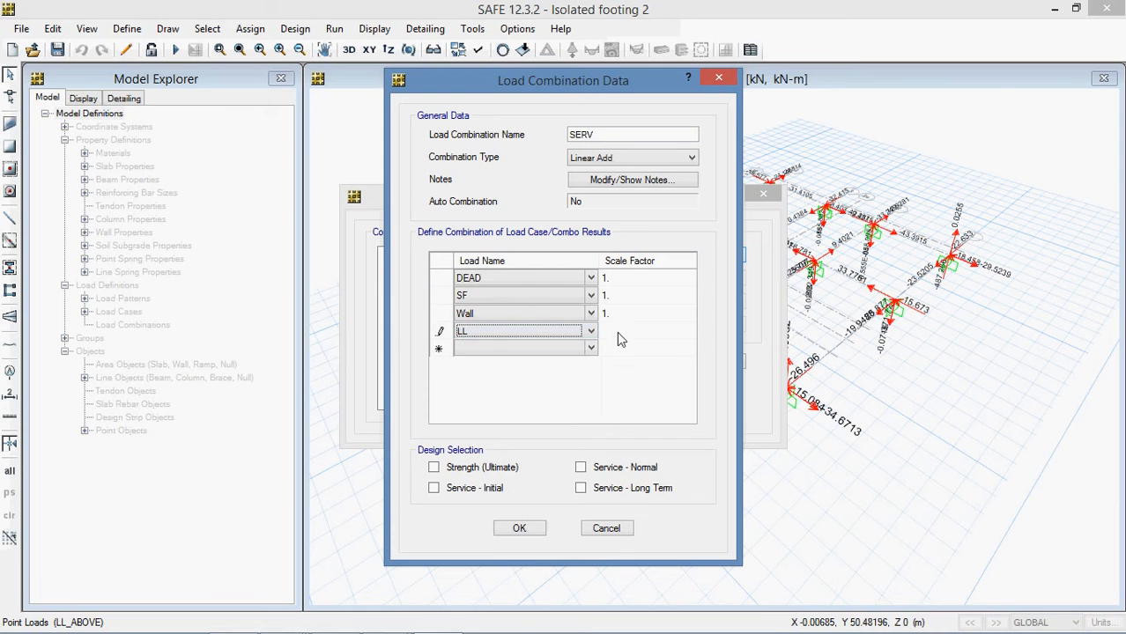
left_click(616, 331)
left_click(519, 528)
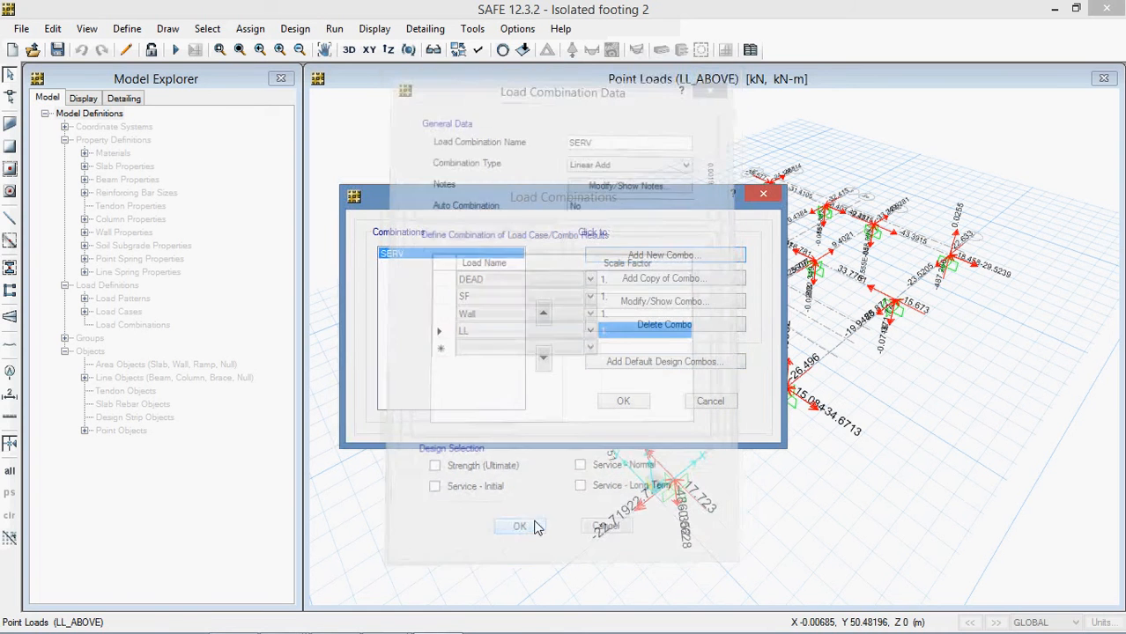
- Add a Linear Add load combination named 1.2D+1.6L with DEAD as its first load case
left_click(617, 254)
double_click(600, 136)
type("1.2D+1.6L")
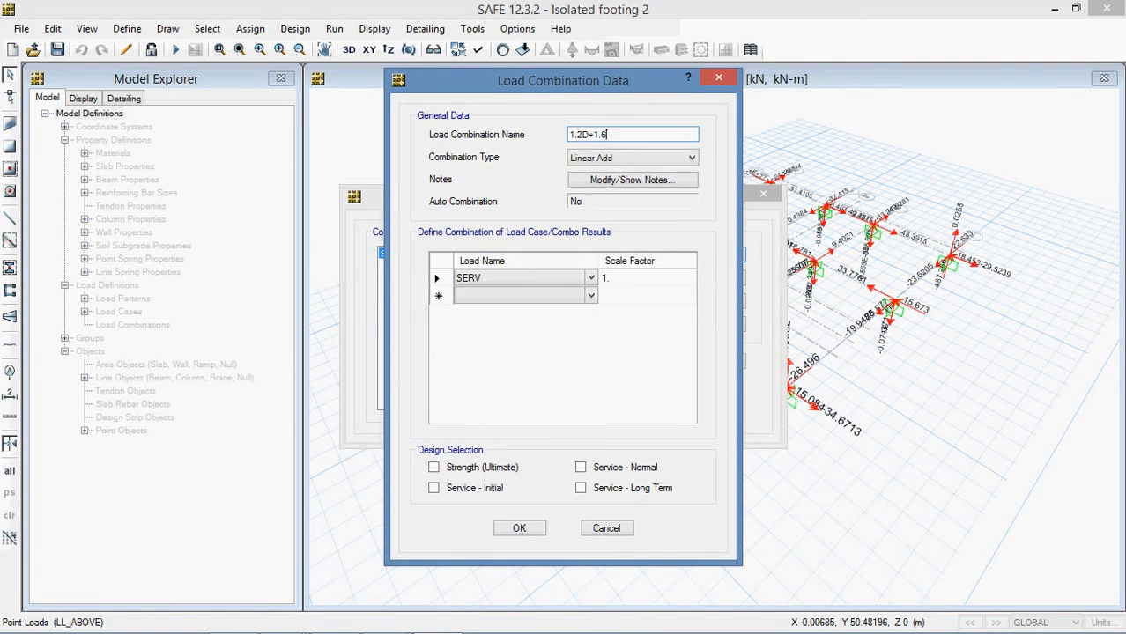
left_click(507, 273)
left_click(547, 279)
left_click(520, 306)
left_click(518, 300)
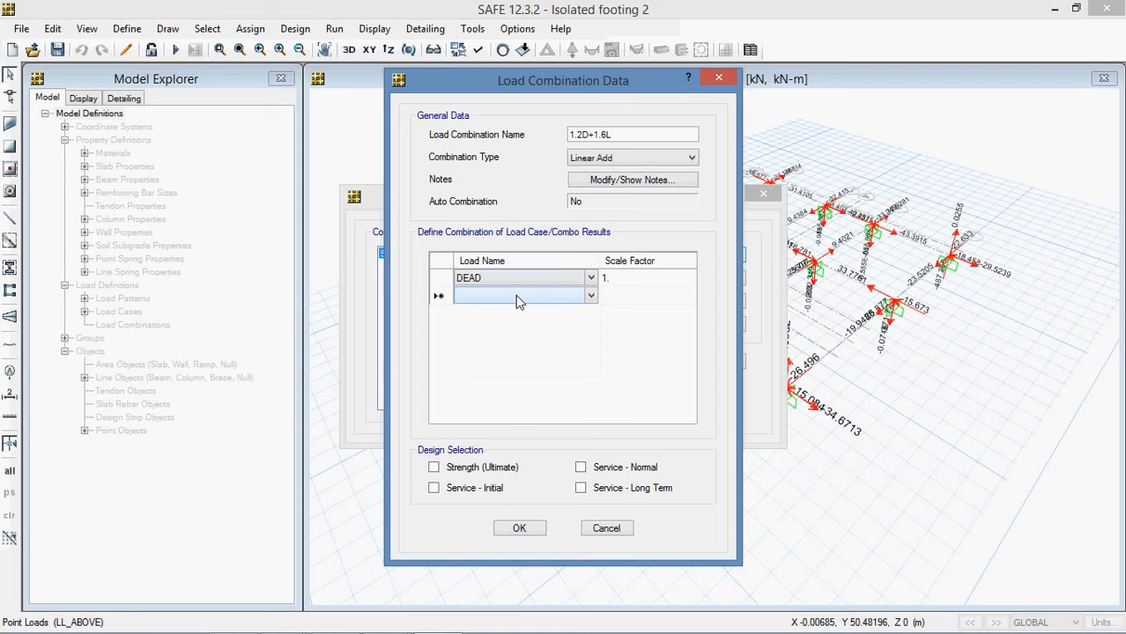
- Add the SF, Wall and LL load cases to the 1.2D+1.6L combination
left_click(590, 296)
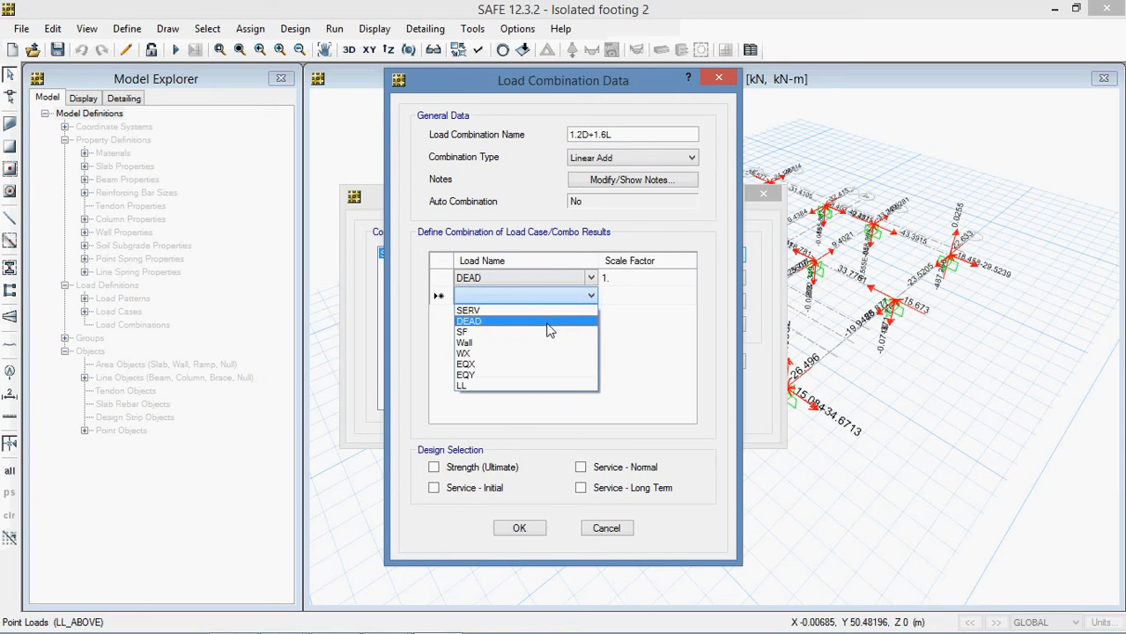
left_click(548, 333)
left_click(568, 316)
left_click(590, 315)
left_click(521, 358)
left_click(592, 332)
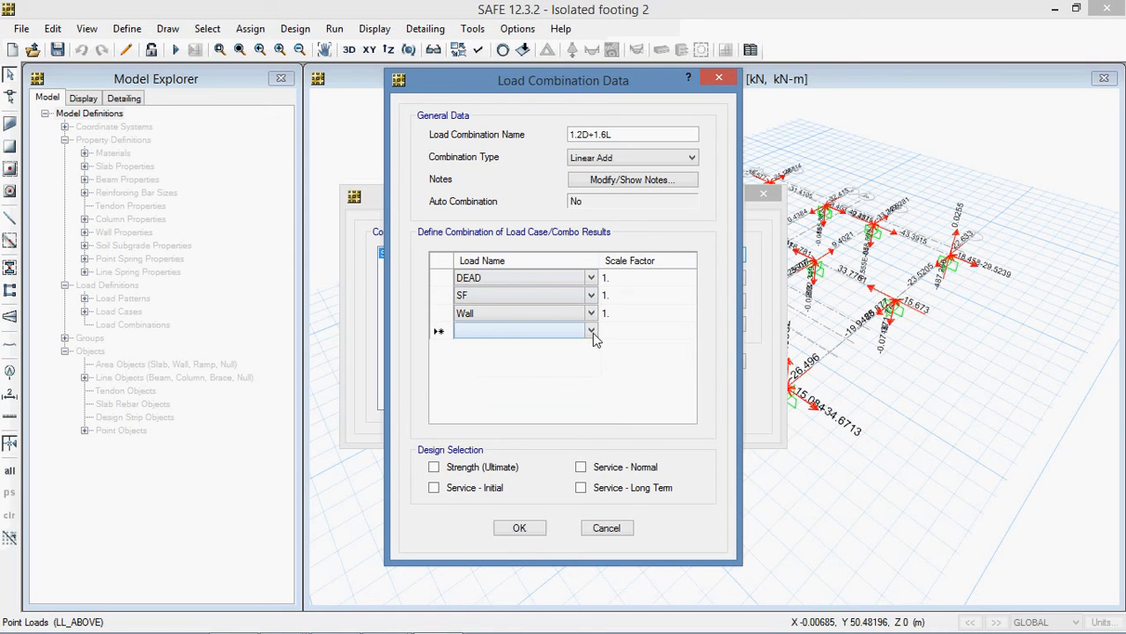
left_click(592, 332)
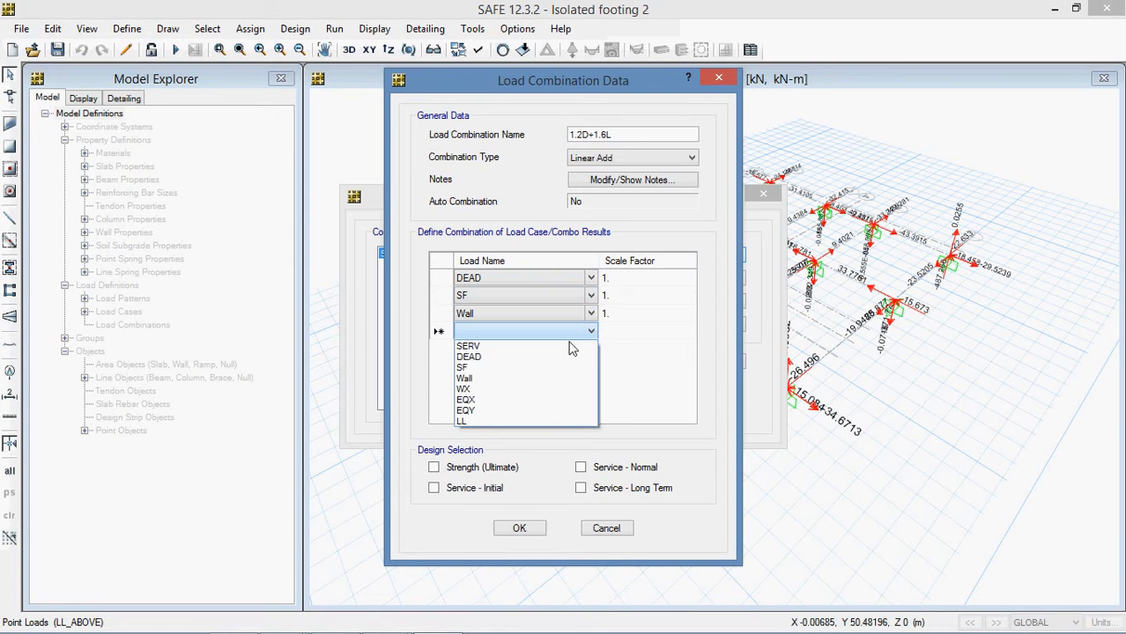
left_click(545, 416)
- Set the scale factors to 1.2 for DEAD, SF and Wall and 1.6 for LL, and accept the load combinations
left_click(649, 279)
type("1.2")
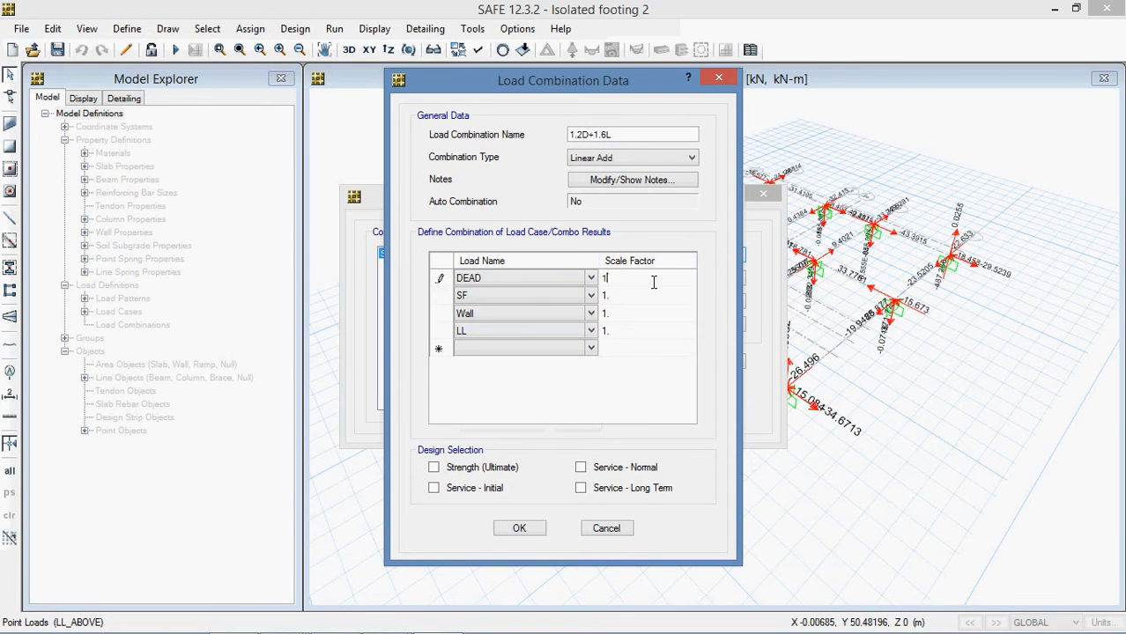
left_click(693, 300)
left_click(608, 296)
type("2")
left_click(671, 316)
left_click(671, 315)
type("2")
left_click(649, 333)
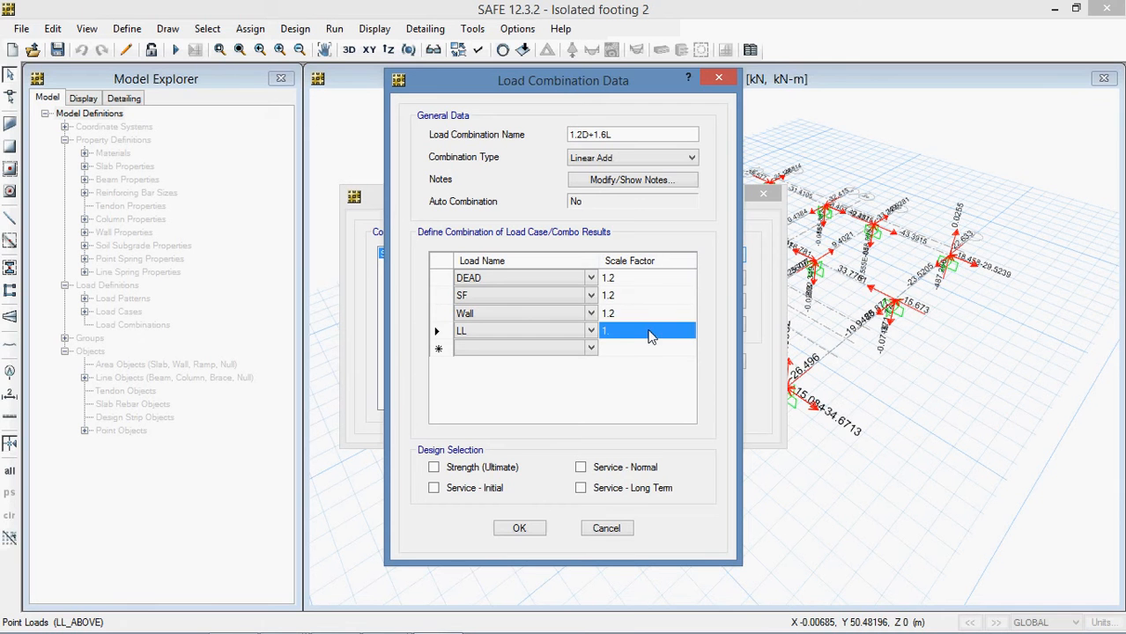
type("1.6")
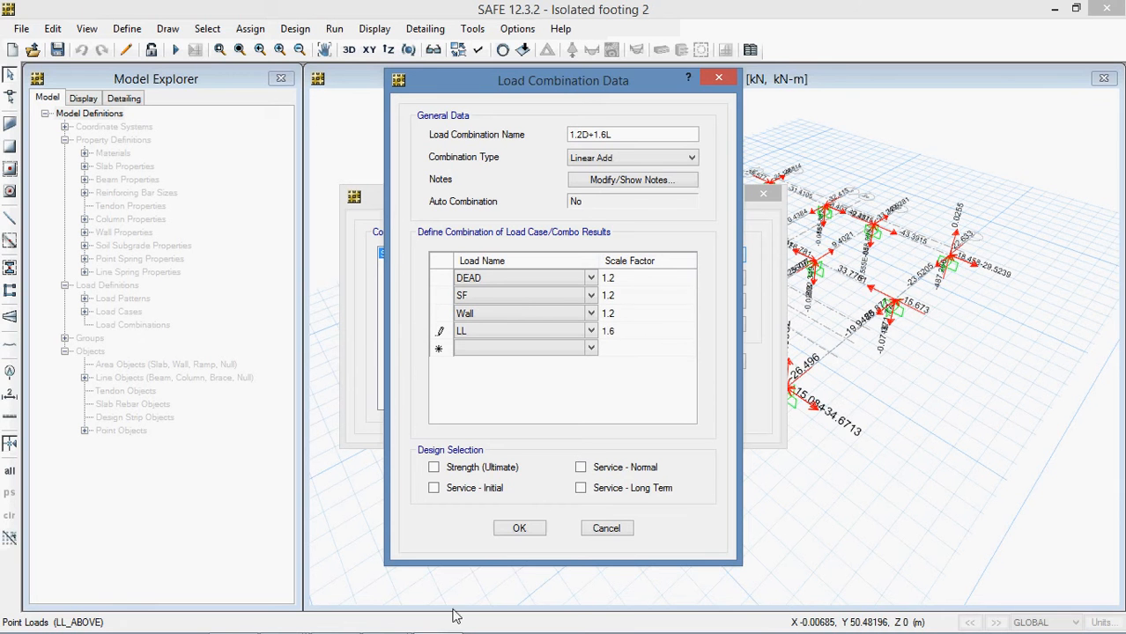
left_click(519, 528)
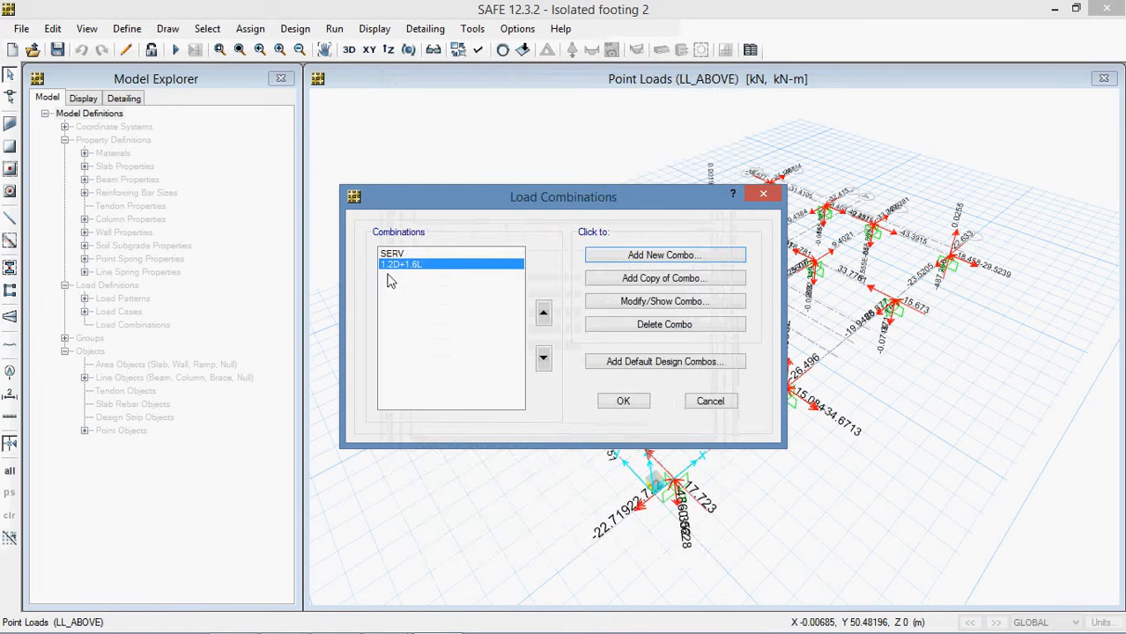
left_click(623, 402)
- Add the default design load combinations for Strength (Ultimate) only, excluding Service - Initial, Normal and Long Term
left_click(121, 28)
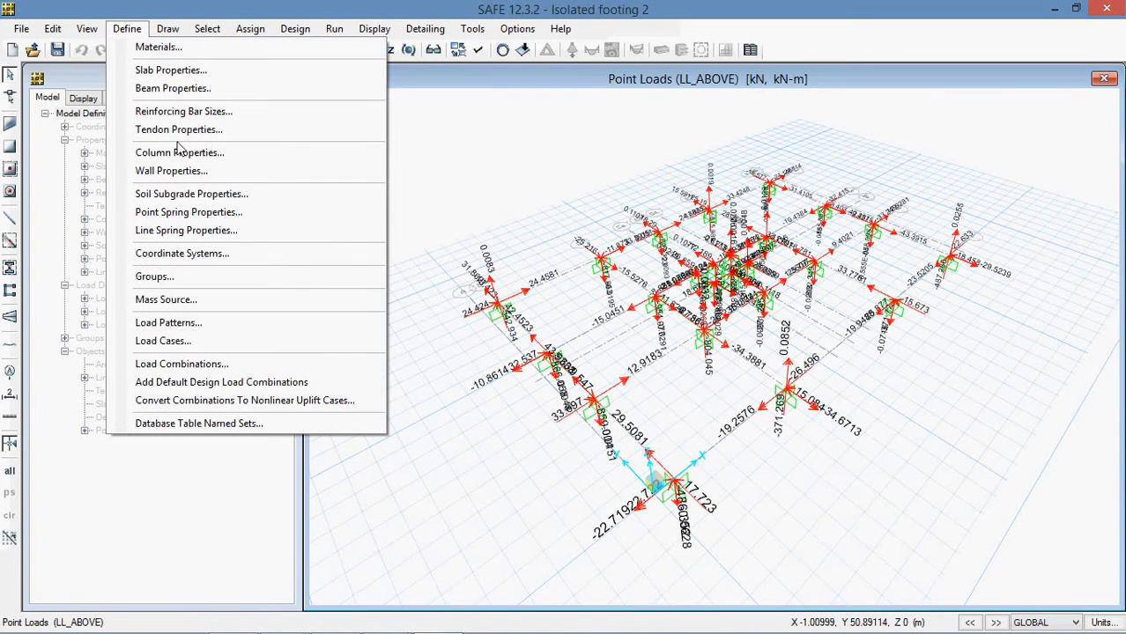
left_click(210, 384)
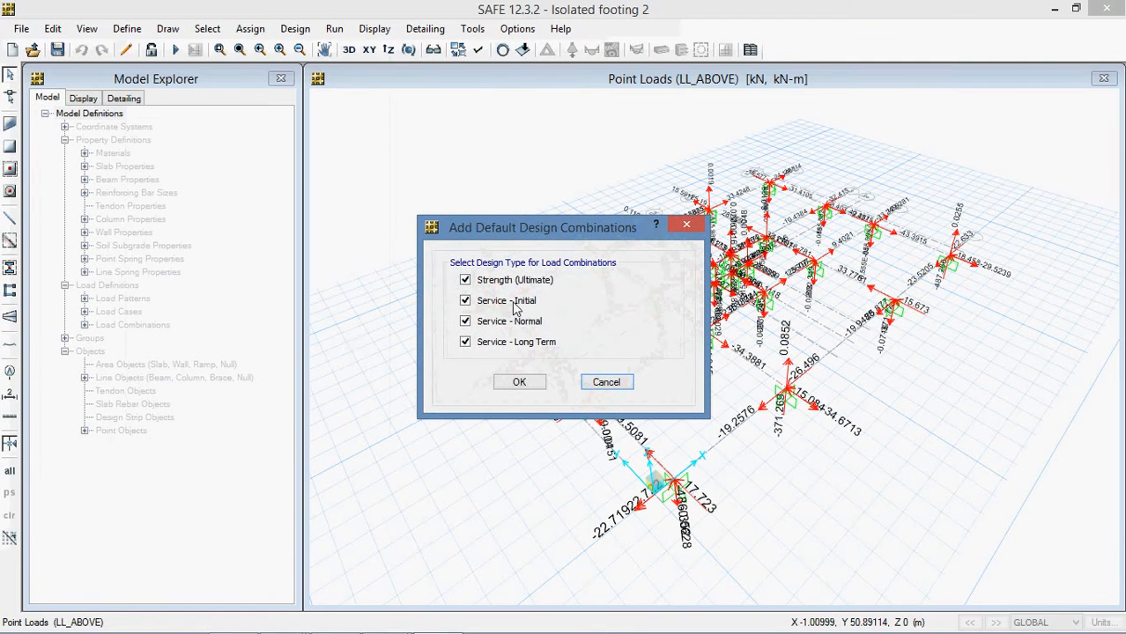
left_click(467, 322)
left_click(465, 343)
left_click(466, 302)
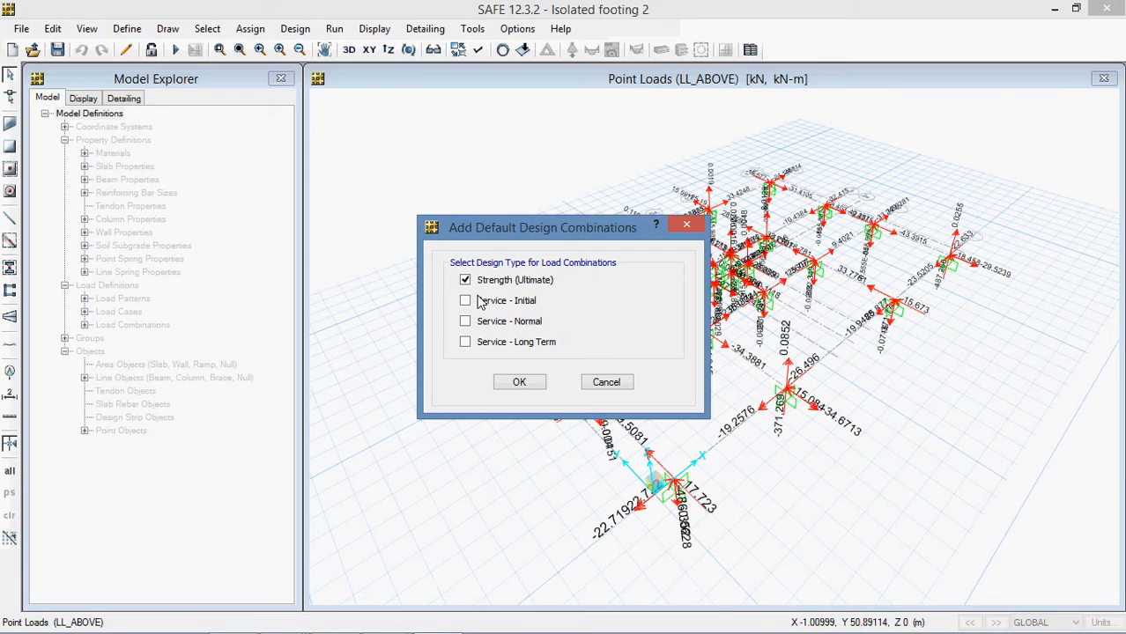
left_click(518, 385)
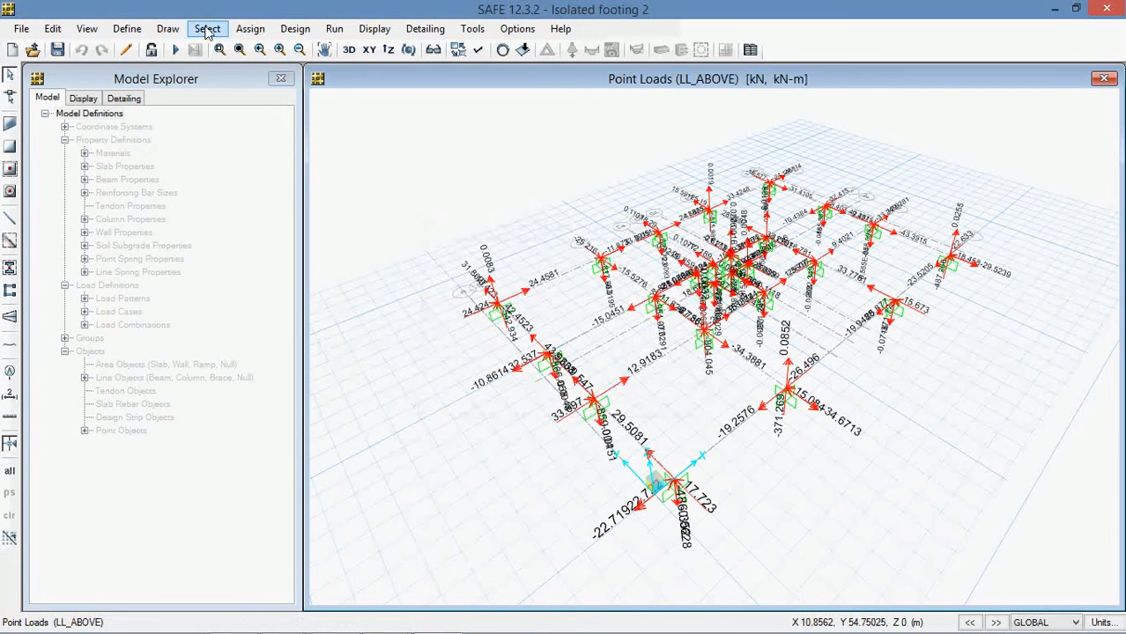
left_click(125, 31)
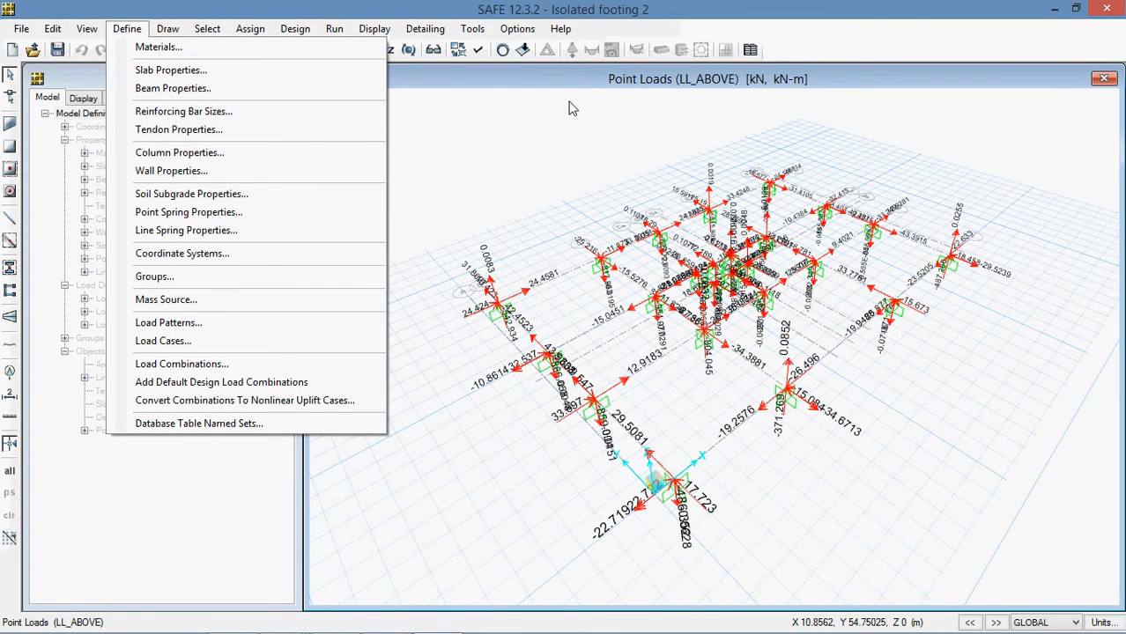
left_click(552, 80)
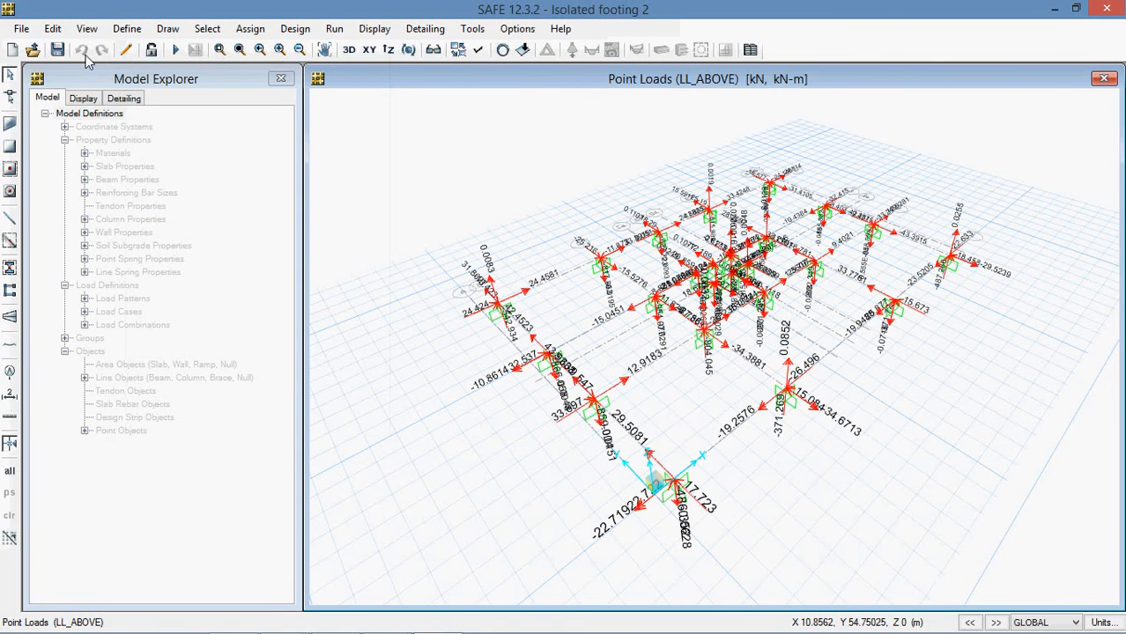
left_click(381, 32)
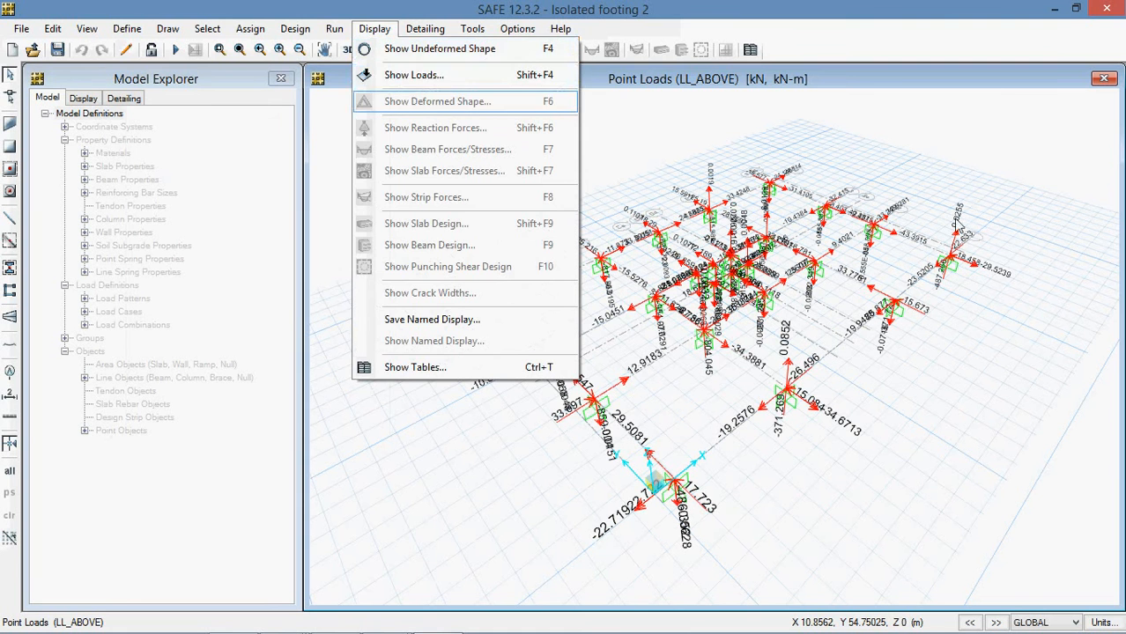
left_click(843, 86)
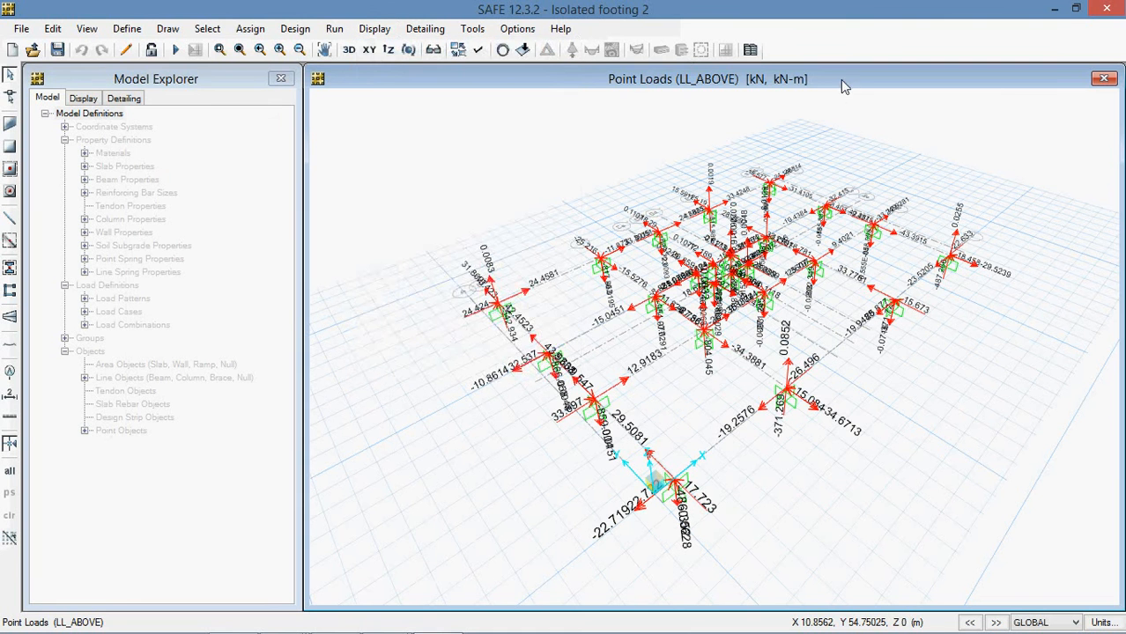
- Switch the model from the 3D view to the XY plan view
left_click(368, 50)
left_click_drag(339, 119, 1057, 586)
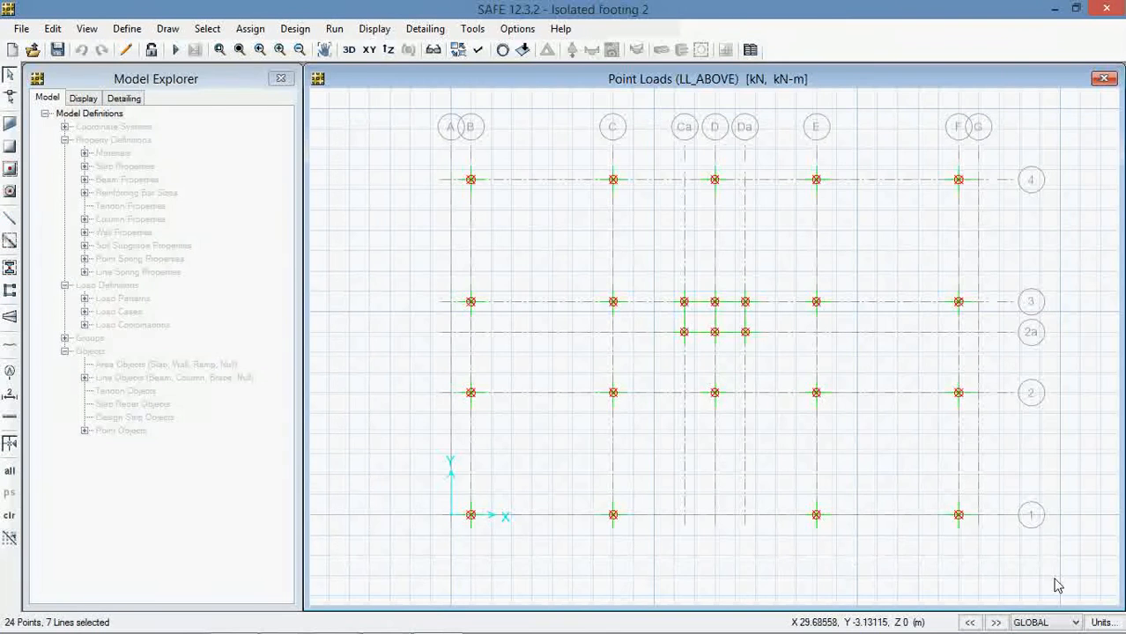
left_click(378, 29)
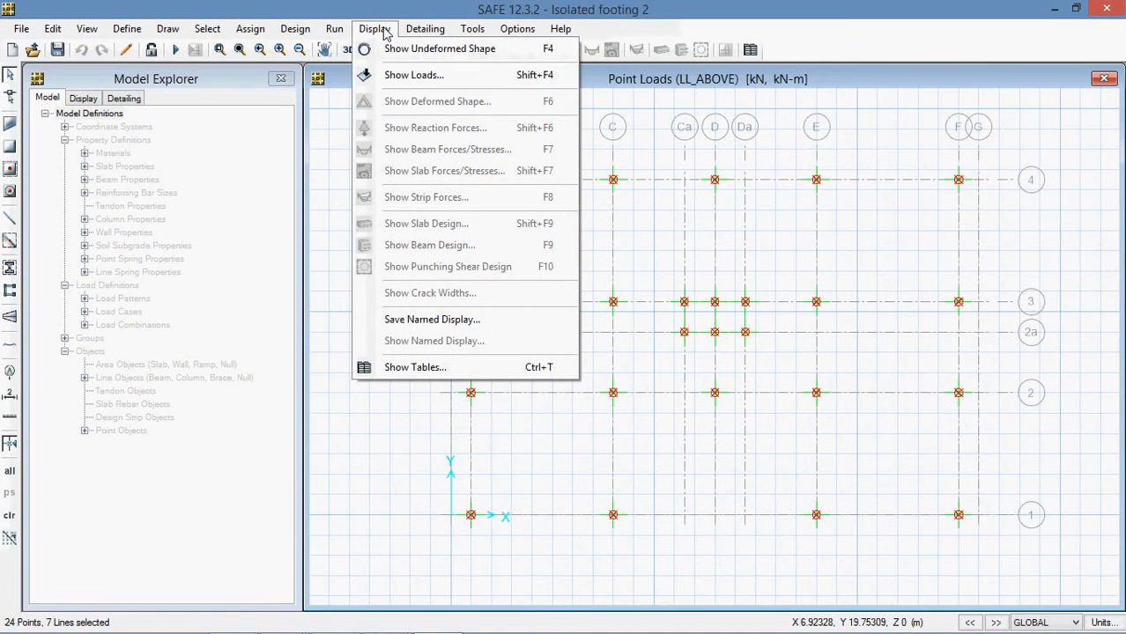
left_click(378, 30)
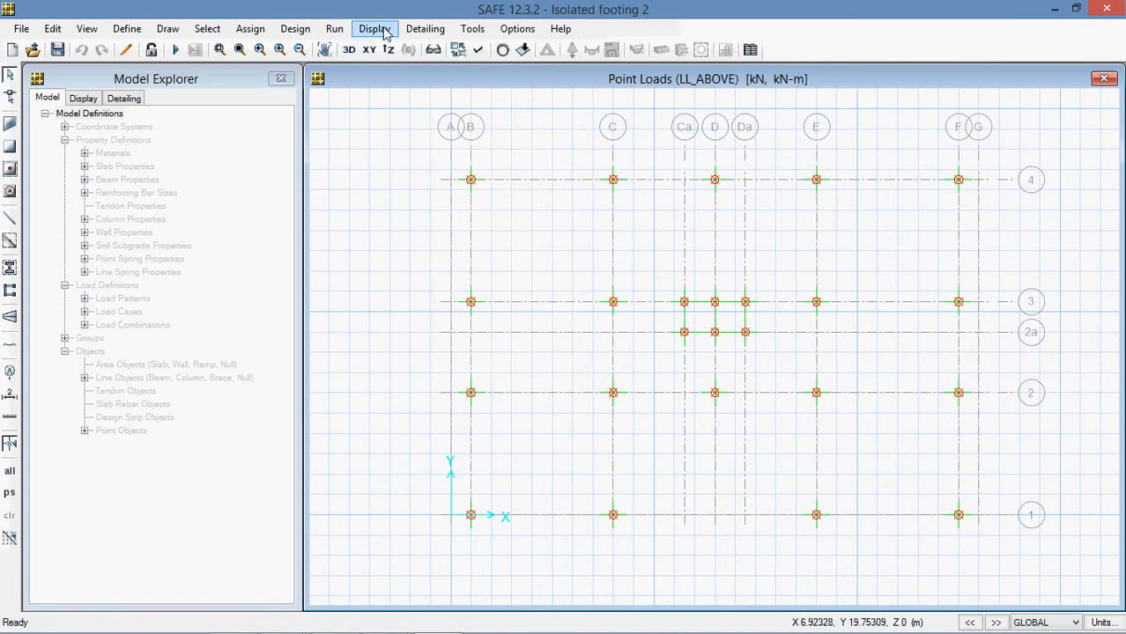
left_click(86, 98)
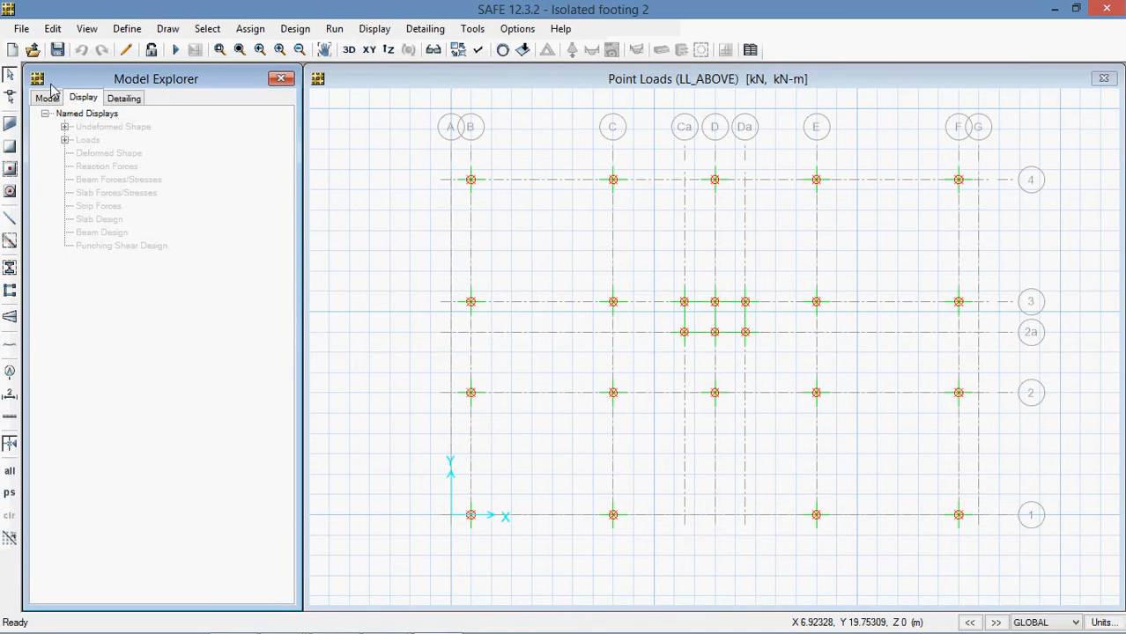
- Start Quick Draw Areas Around Points and set the rectangular footing slab to 1.2 m in both X and Y dimensions
left_click(9, 193)
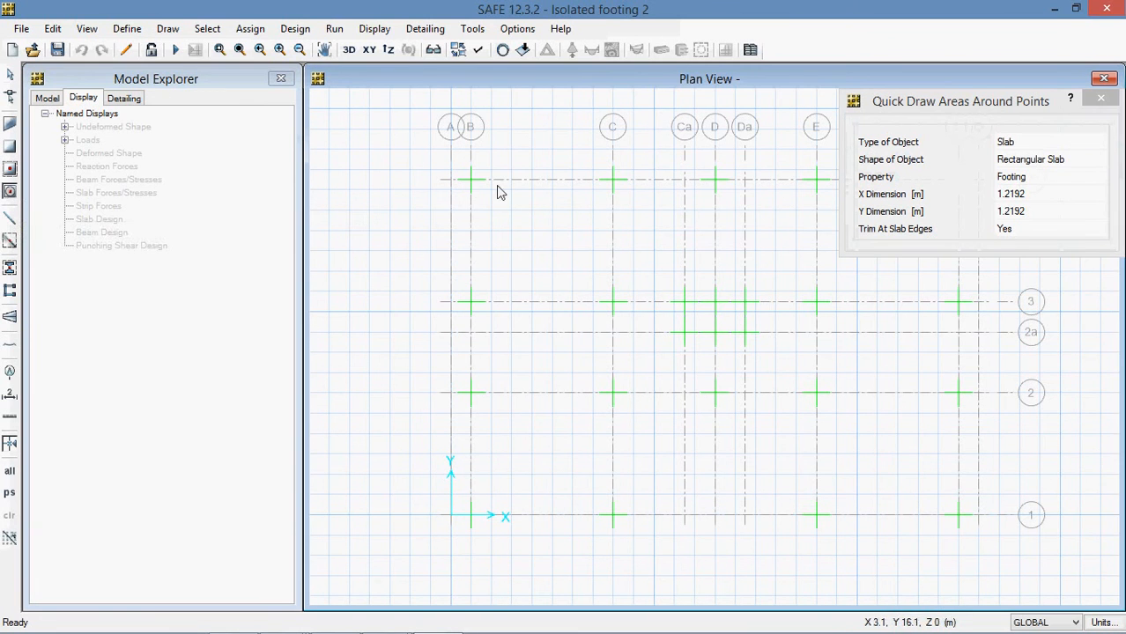
left_click(1036, 197)
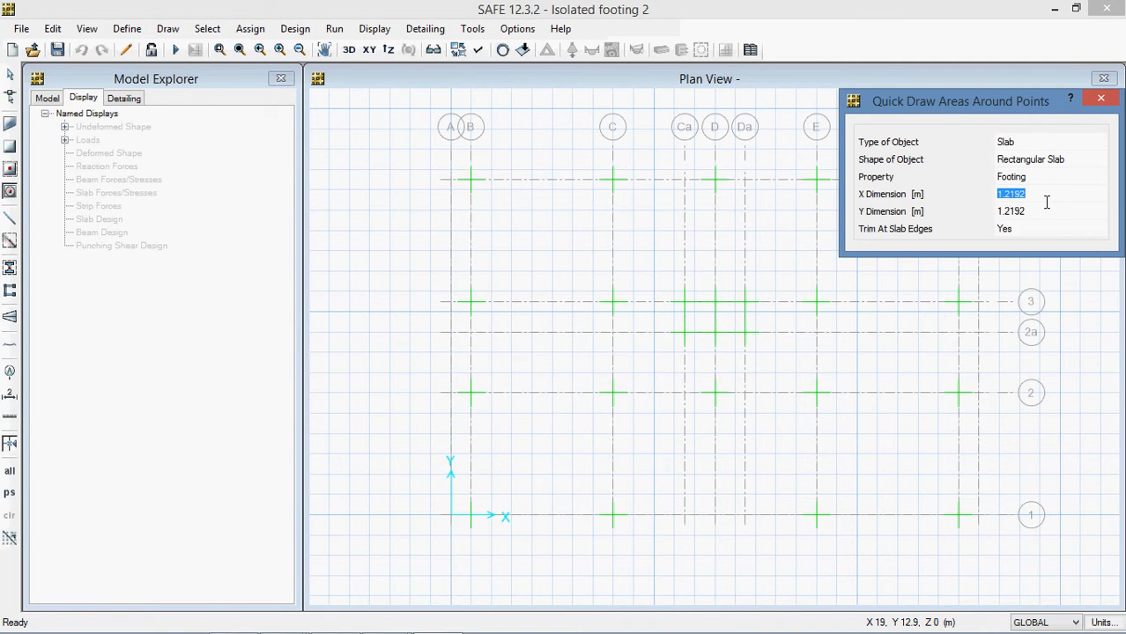
type("0.9")
left_click(1054, 213)
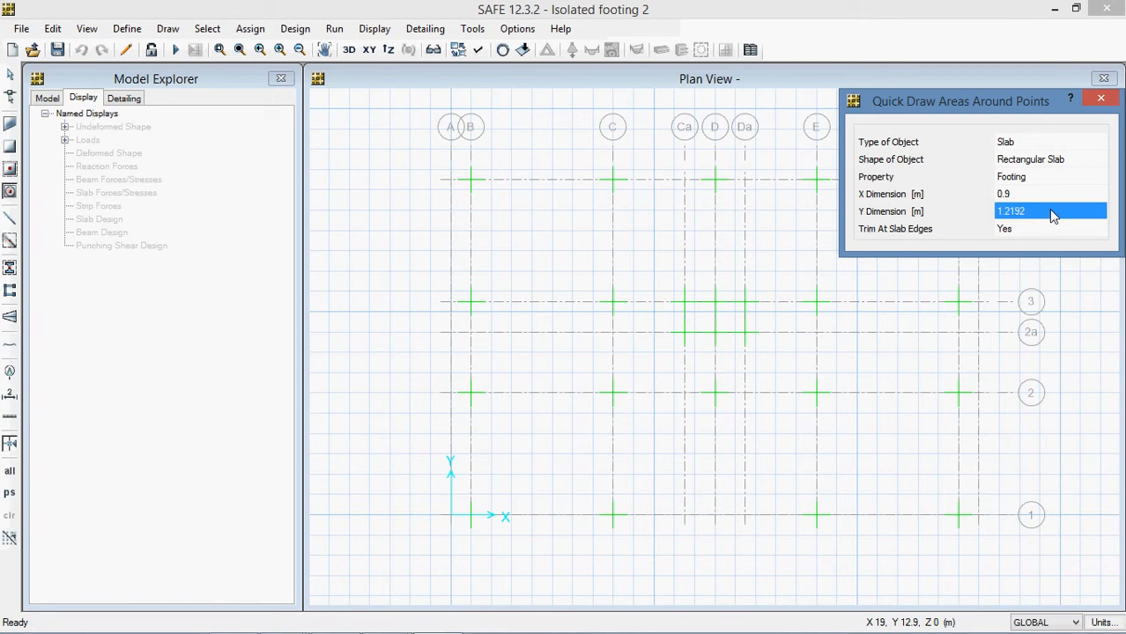
left_click(1048, 196)
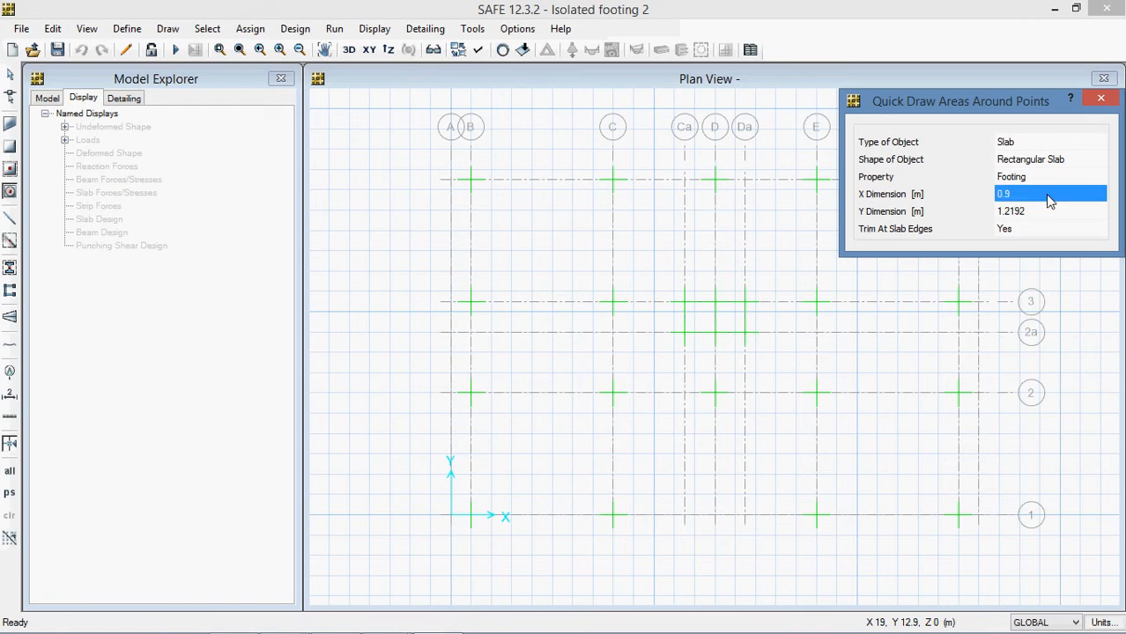
left_click(1049, 196)
type("1")
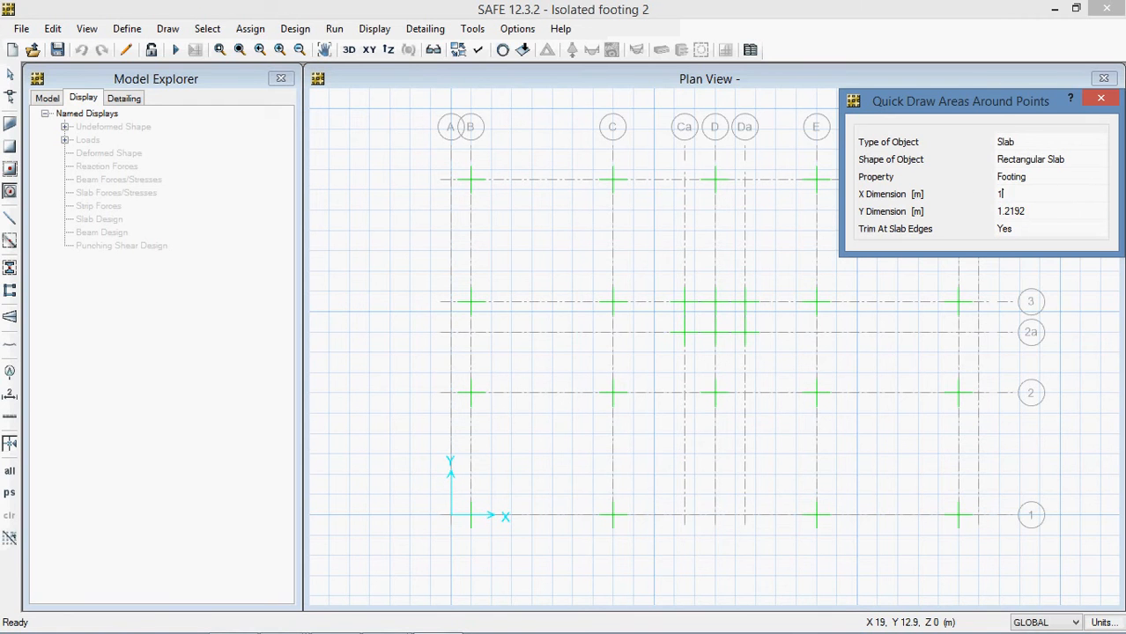
type(".2")
left_click(1036, 212)
left_click(1040, 213)
type("1.2")
- Examine the trim, property, slab shape and object type options for the quick-drawn areas
left_click(1057, 231)
left_click(1056, 230)
left_click(1056, 232)
left_click(1048, 177)
left_click(1048, 177)
left_click(1047, 177)
left_click(1064, 160)
left_click(1067, 159)
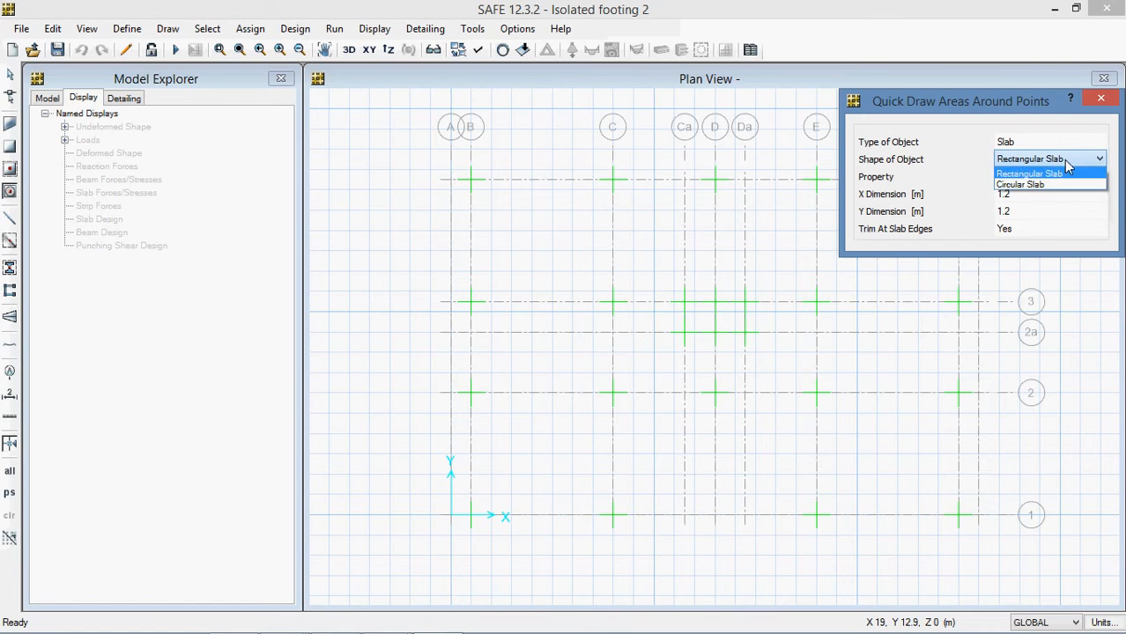
left_click(1066, 163)
left_click(1066, 143)
left_click(1065, 144)
- Place 1.2 m square footings along grid line B at grids 4, 3, 2 and 1
left_click_drag(1052, 99, 1021, 57)
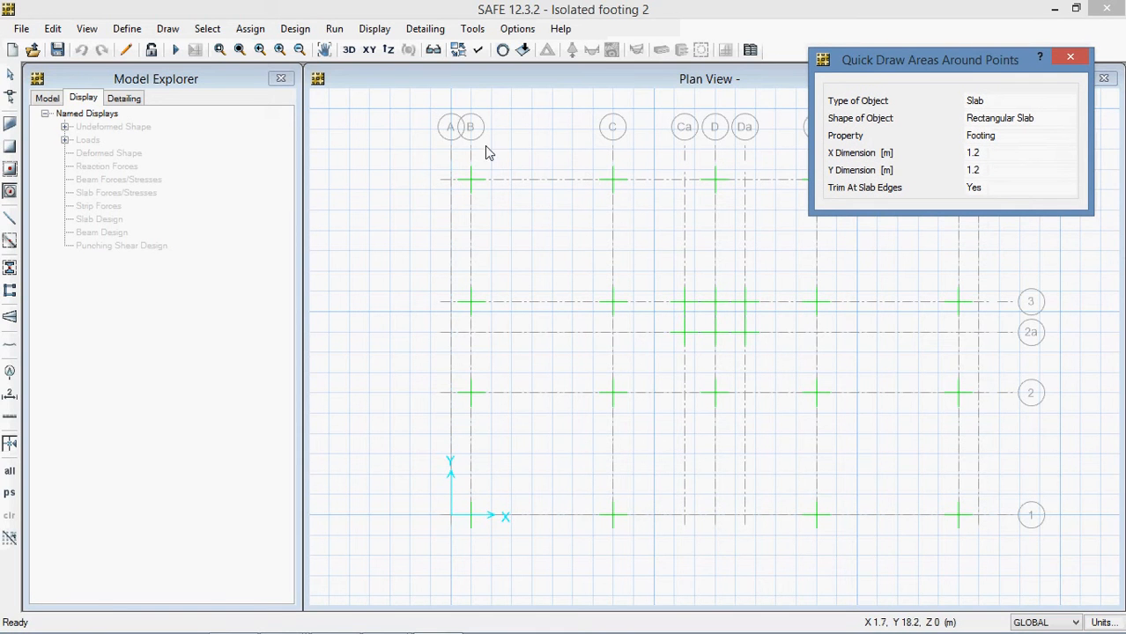
left_click(472, 180)
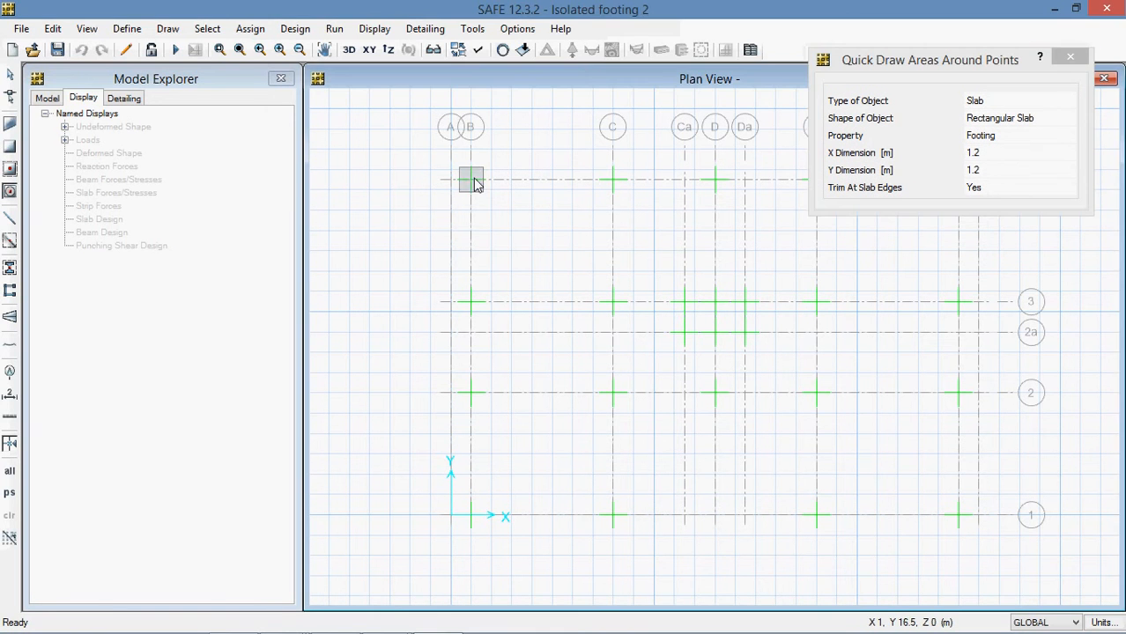
left_click(471, 302)
left_click(471, 393)
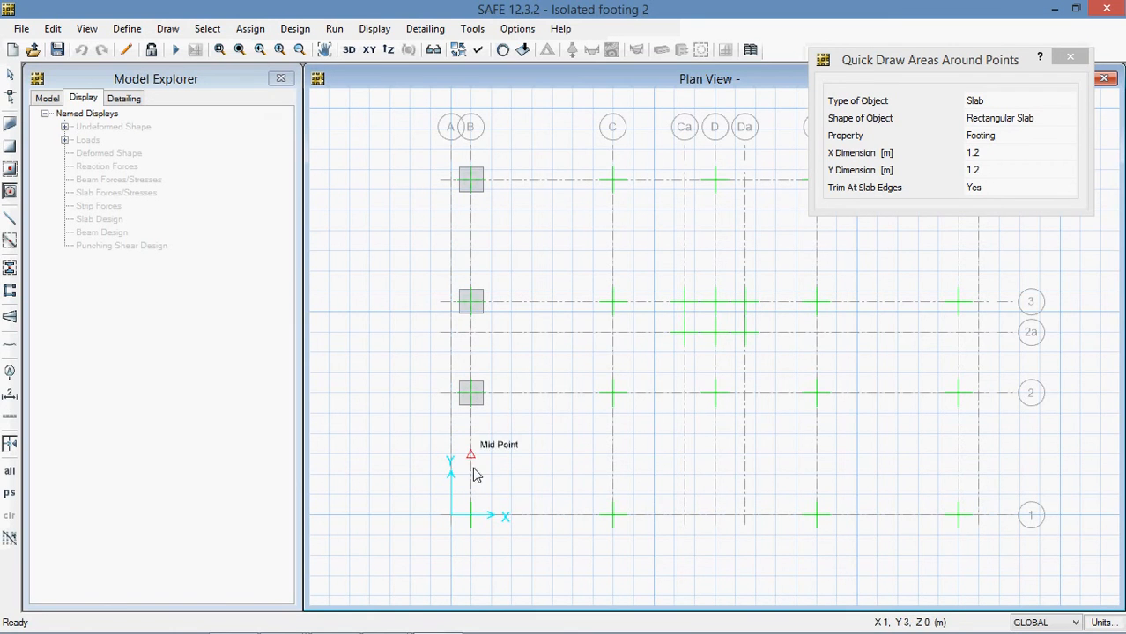
left_click(471, 515)
- Place 1.2 m square footings at C, E and F on grid line 1 and at grids 2, 3 and 4 on line F
left_click(613, 515)
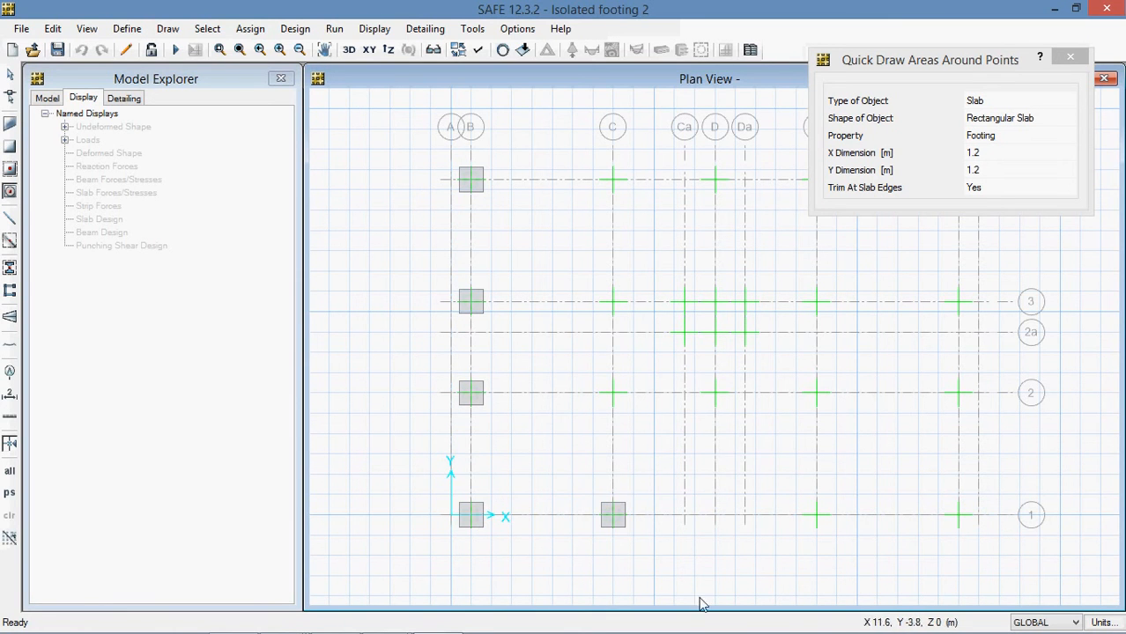
left_click(817, 516)
left_click(959, 515)
left_click(958, 392)
left_click(959, 301)
middle_click_drag(917, 342, 900, 426)
left_click(925, 277)
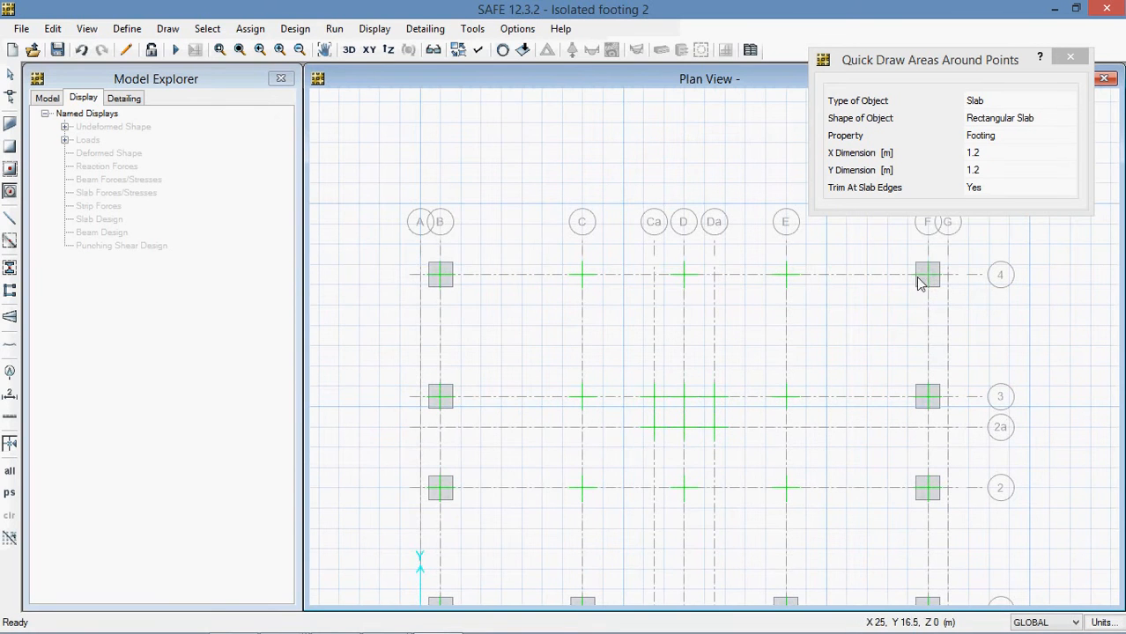
- Place 1.2 m square footings on grid line 4 at grids E, D and C
left_click(785, 274)
left_click(685, 276)
left_click(582, 275)
- Place 1.2 m square footings at C, D and E on grid line 2 and at E and C on grid line 3
left_click(582, 488)
left_click(686, 491)
left_click(787, 490)
left_click(783, 399)
left_click(581, 396)
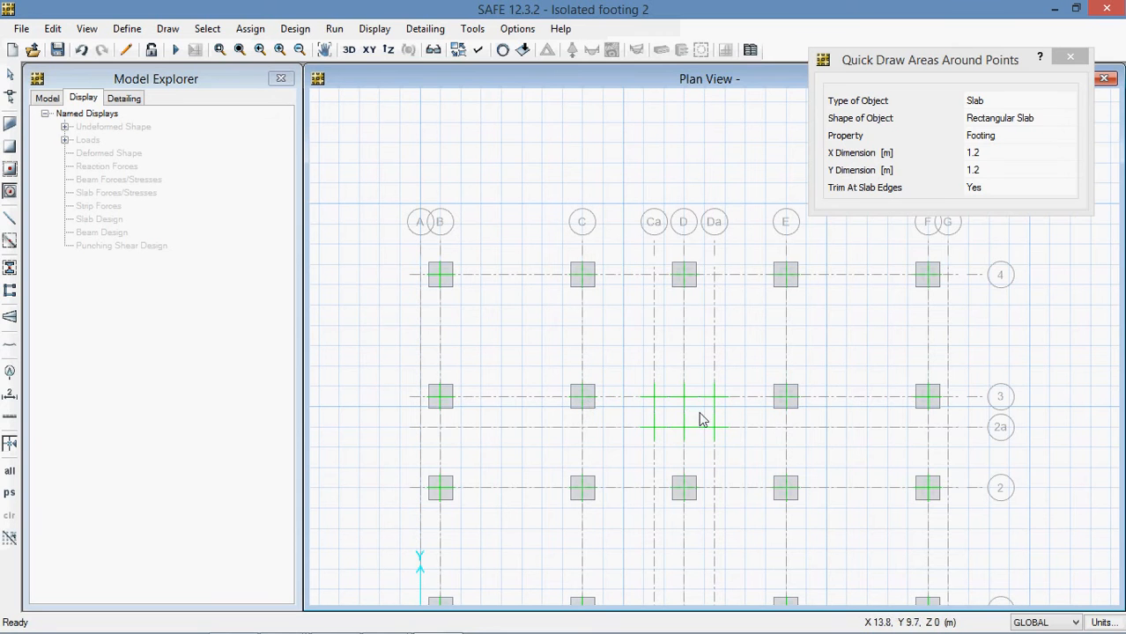
key("Escape")
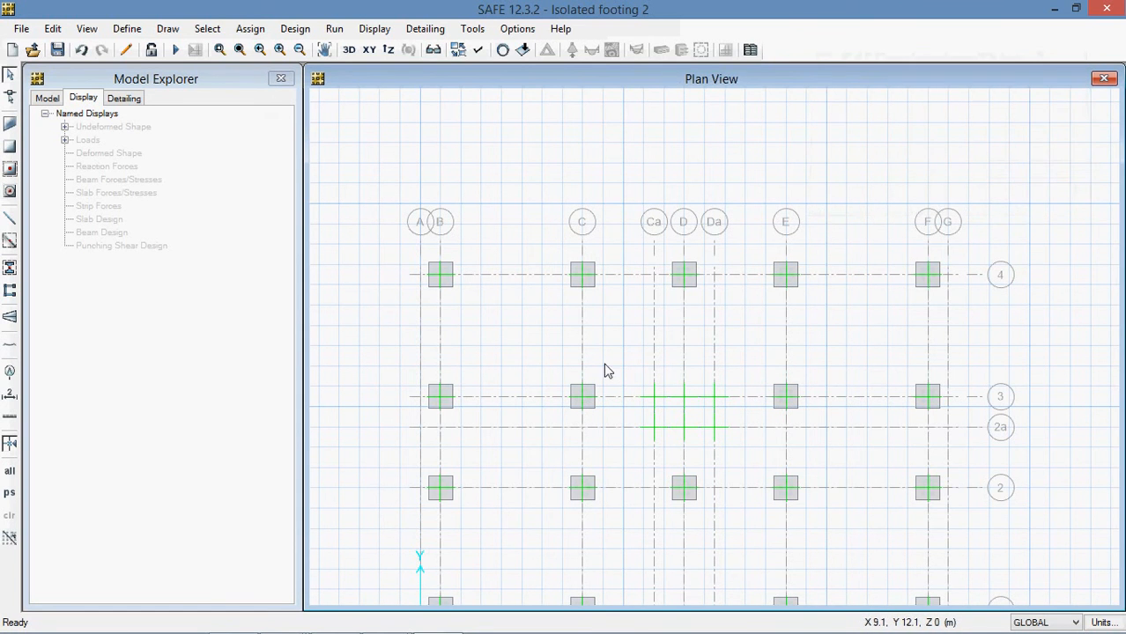
- Draw a rectangular Footing slab about 4 m by 3 m around the column group at grids Ca–Da and 2a–3
left_click(10, 148)
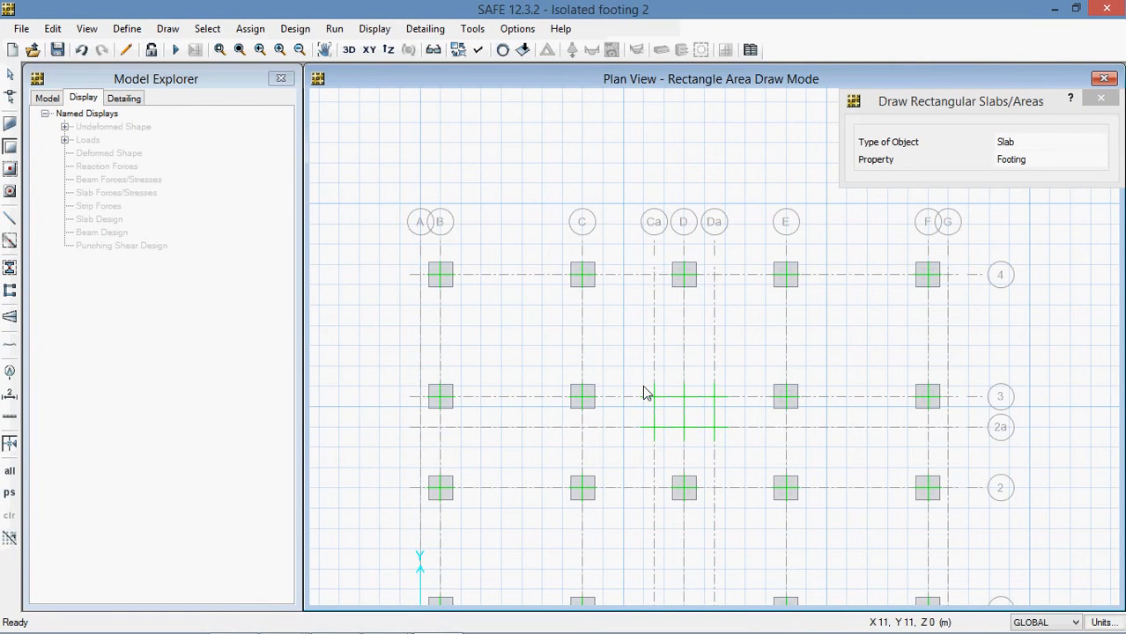
left_click_drag(644, 387, 727, 453)
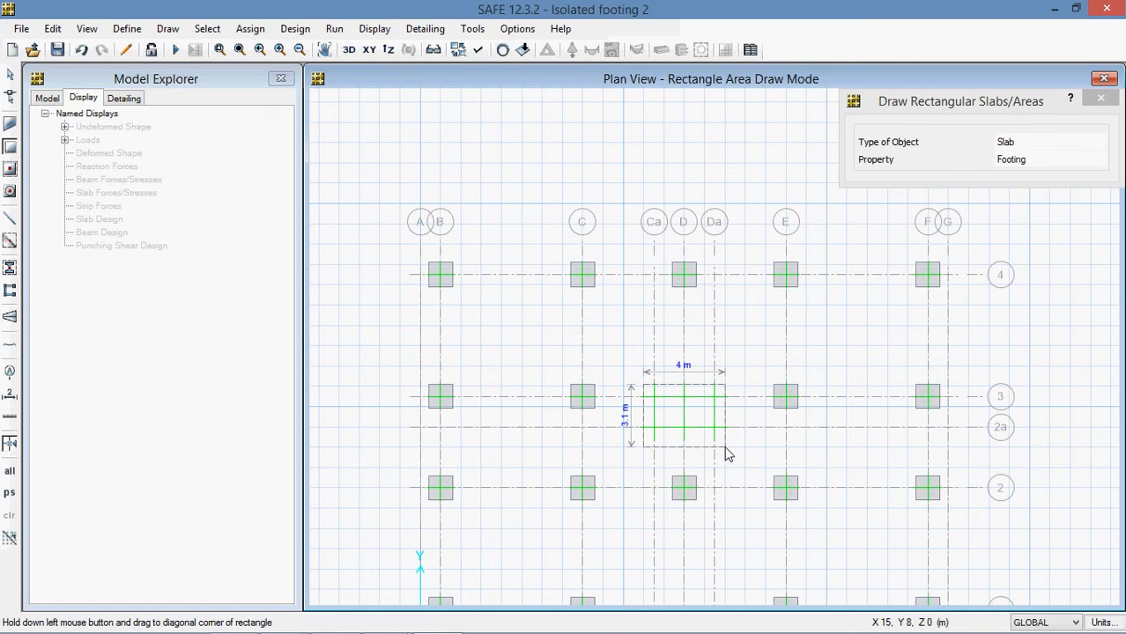
left_click_drag(727, 454, 726, 451)
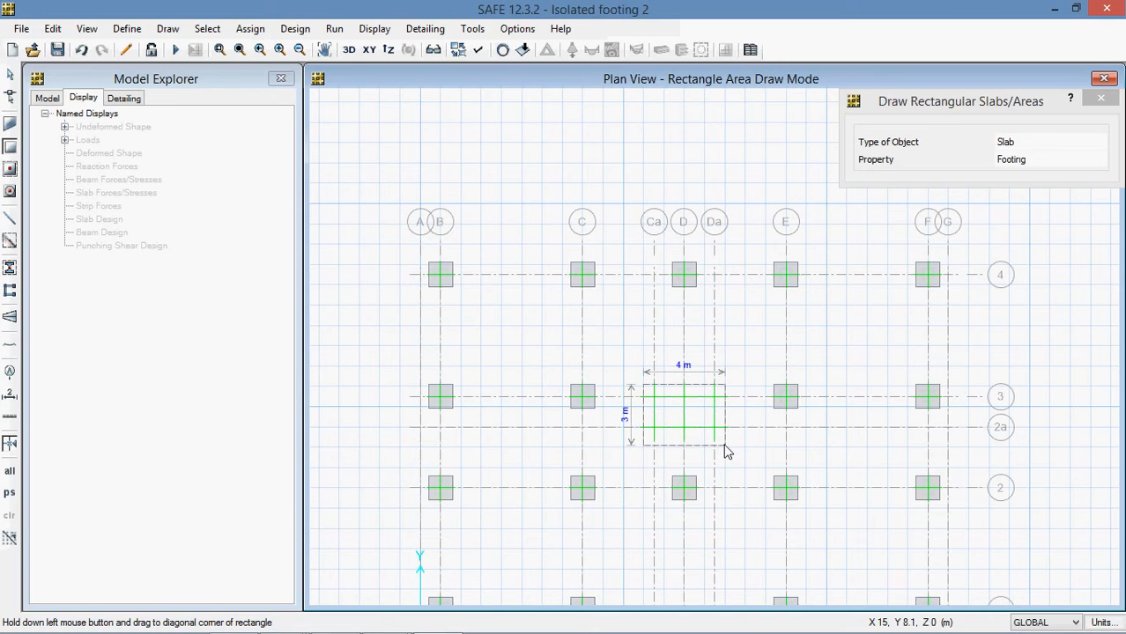
left_click_drag(726, 451, 727, 452)
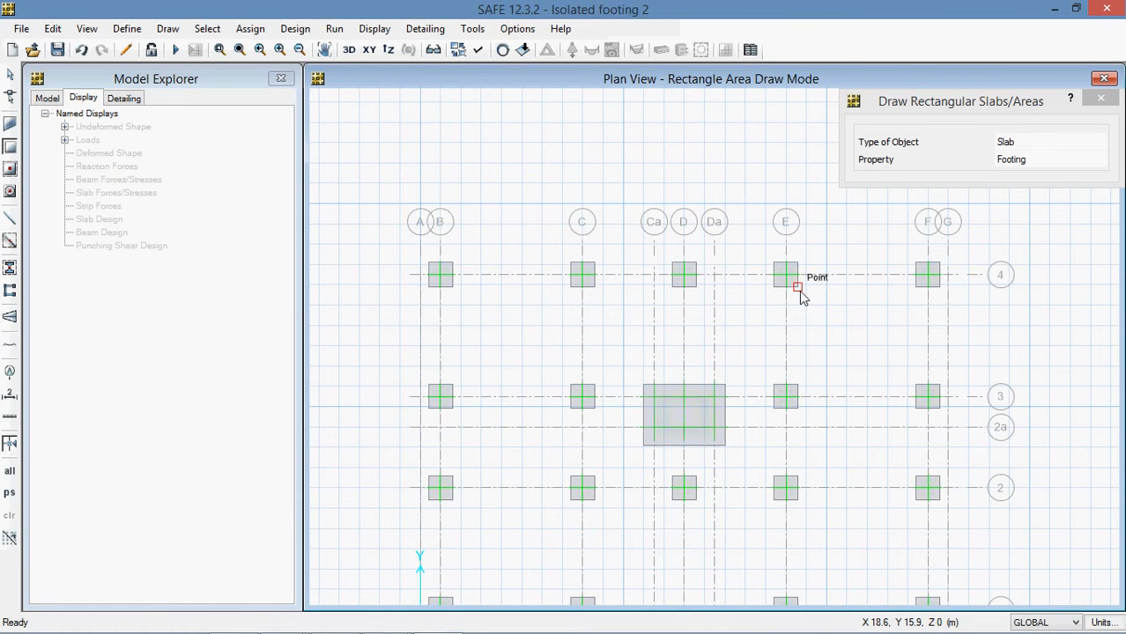
key("Escape")
- Move the upper-right corner point of the footing at grid F-4 to X 25.1 m, Y 16.6 m
mouse_move(749, 454)
middle_mouse_down()
mouse_move(739, 377)
mouse_move(754, 420)
middle_mouse_up()
scroll(951, 238, "up", 1)
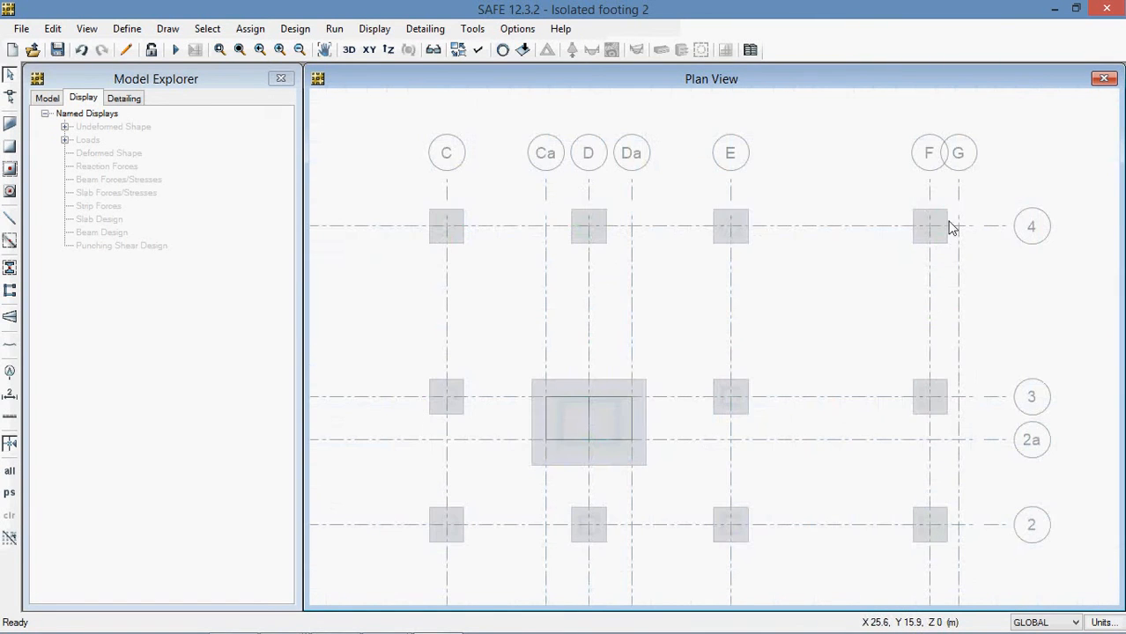
scroll(934, 352, "down", 1)
middle_click_drag(935, 354, 919, 291)
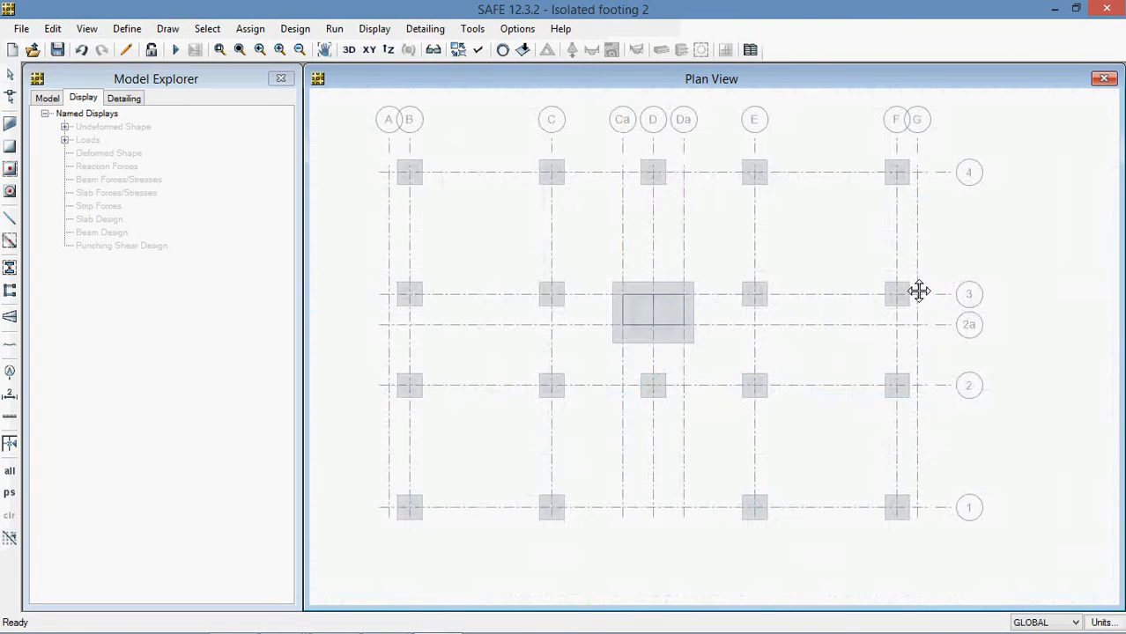
scroll(912, 170, "up", 1)
left_click(912, 168)
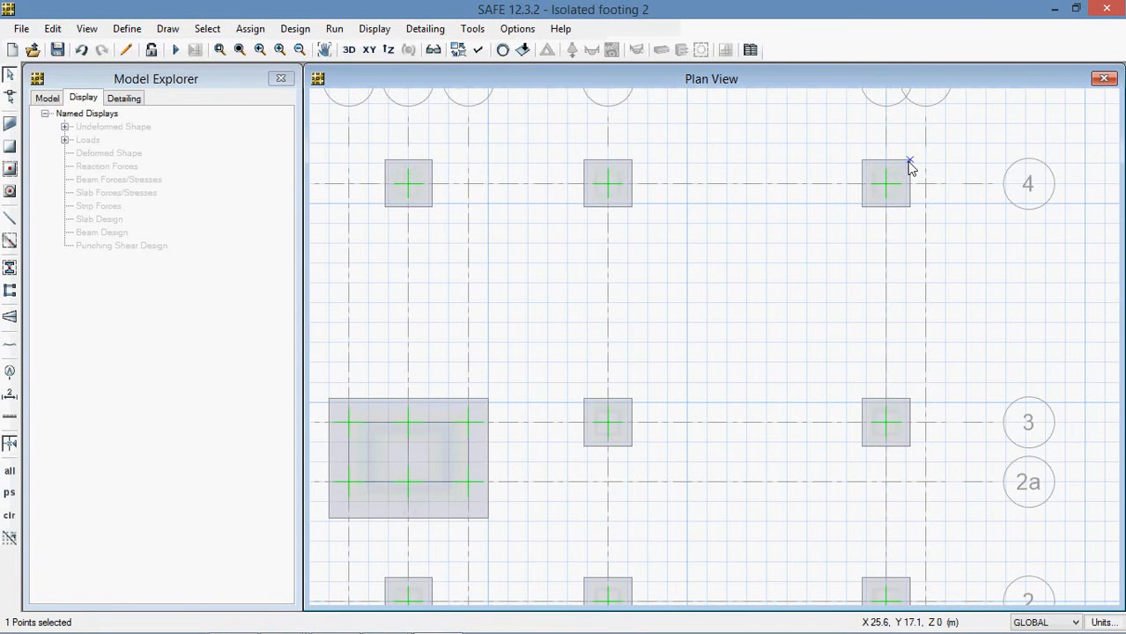
right_click(910, 162)
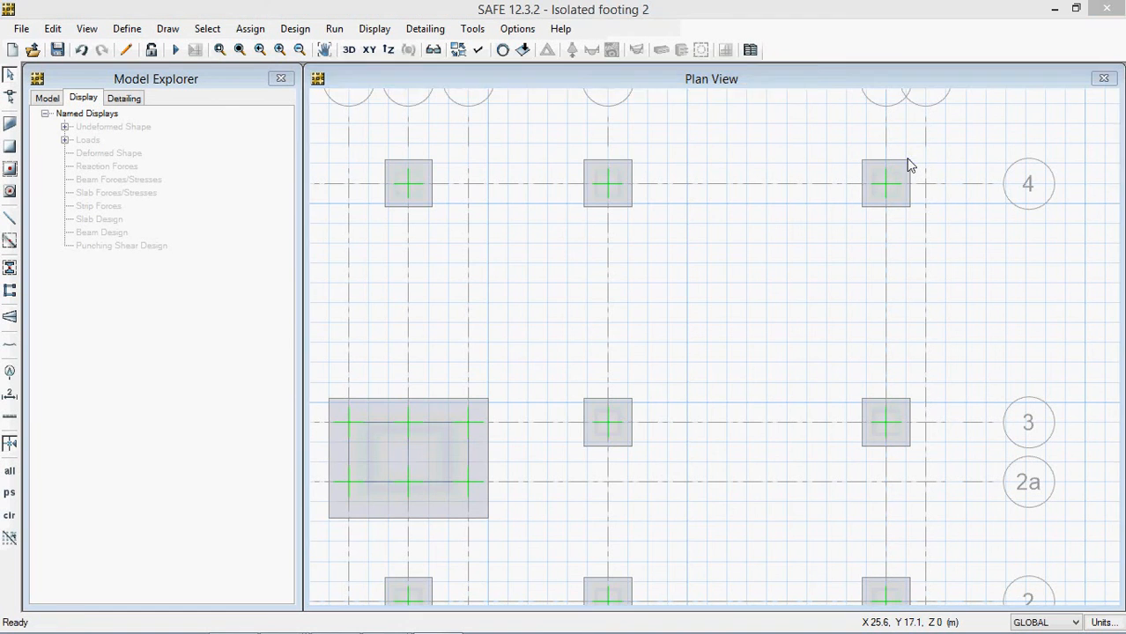
left_click(456, 184)
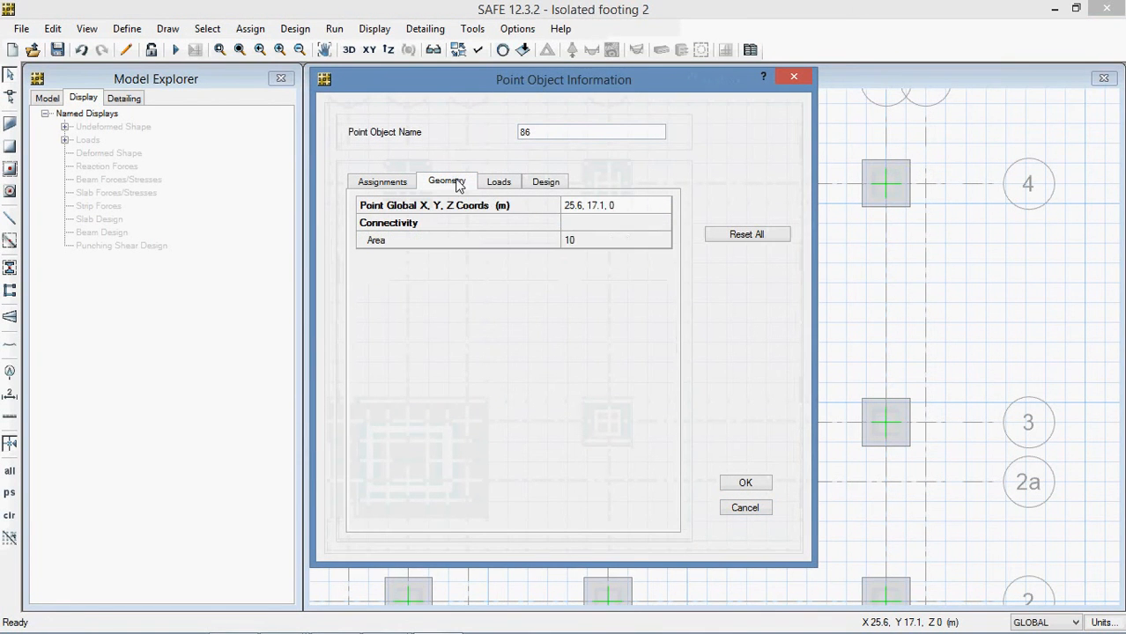
left_click(591, 207)
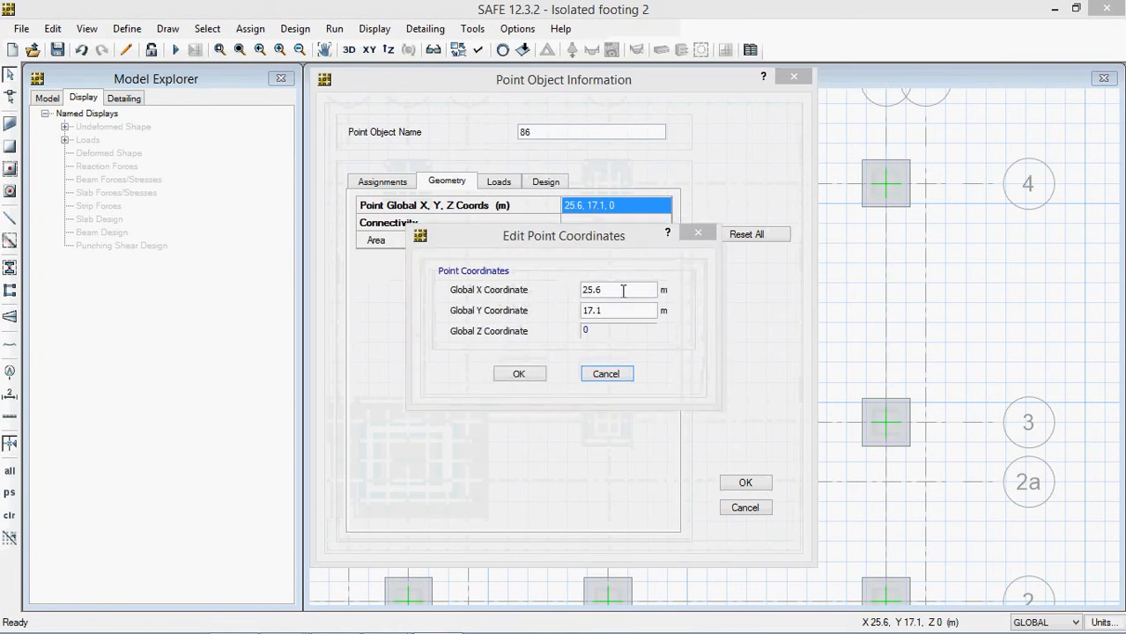
left_click_drag(588, 222, 610, 292)
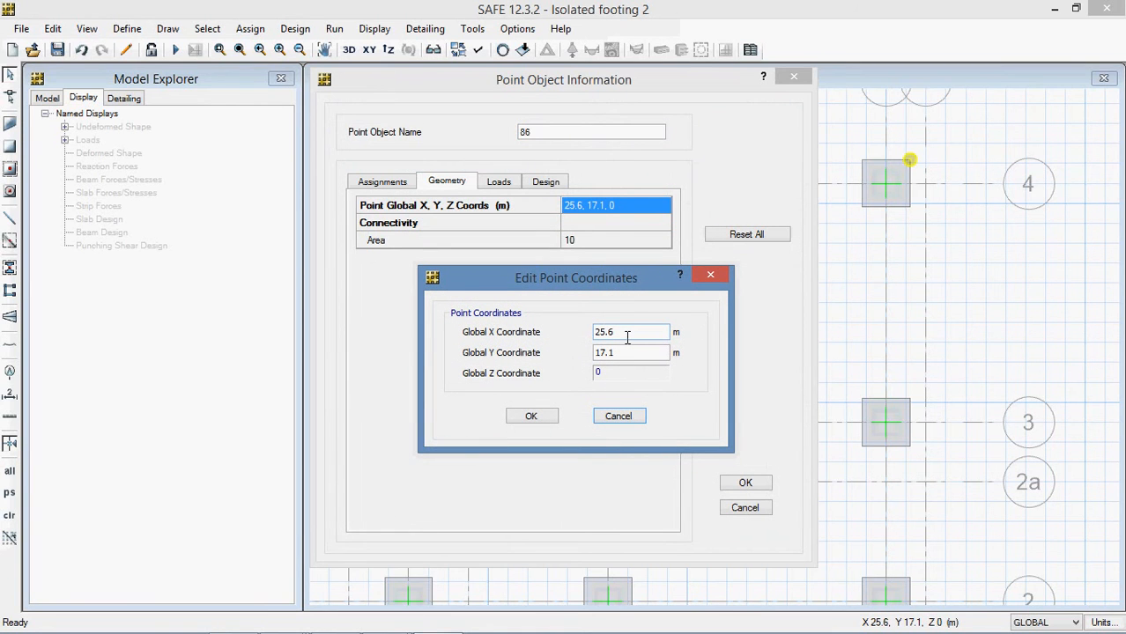
double_click(617, 339)
left_click_drag(621, 337, 615, 340)
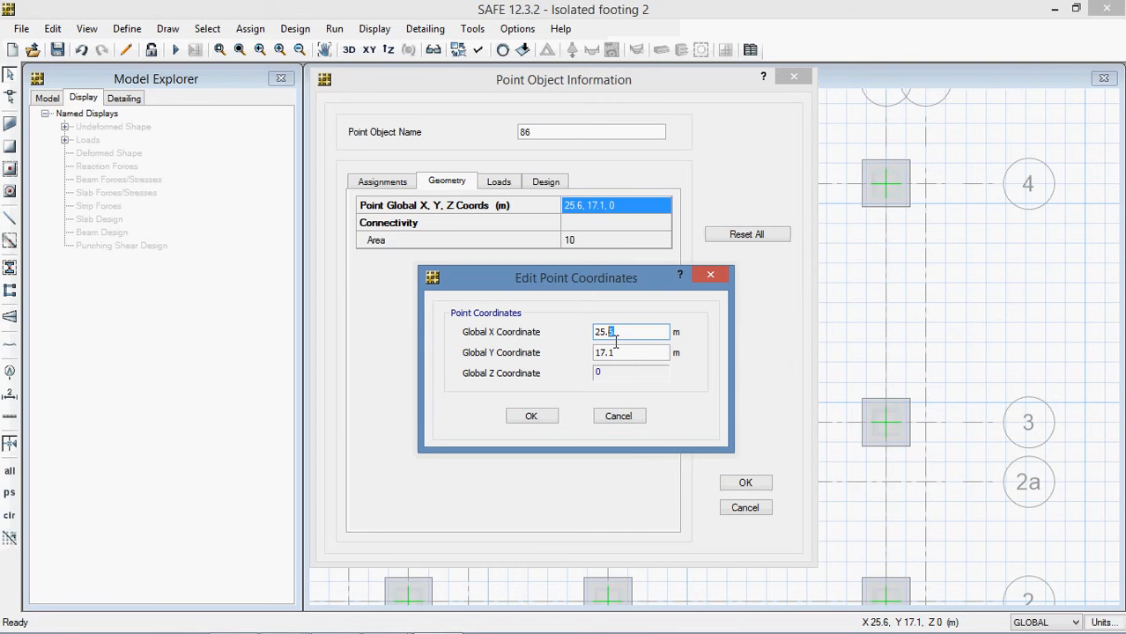
type("1")
left_click_drag(608, 355, 613, 368)
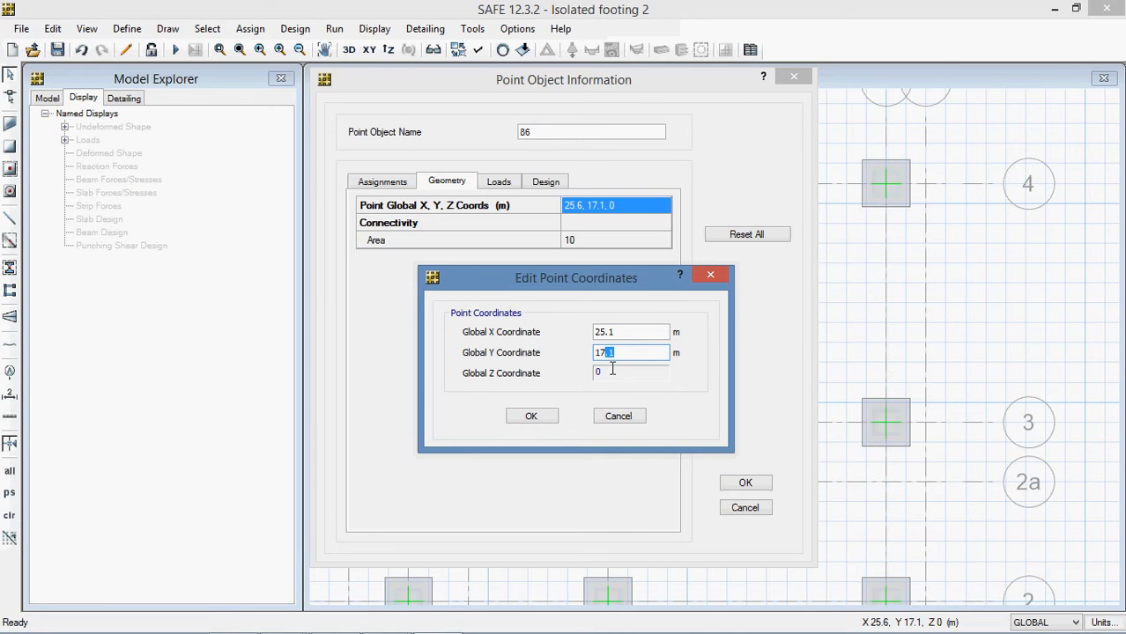
left_click_drag(612, 369, 607, 370)
type("6.6")
left_click(546, 419)
left_click(740, 485)
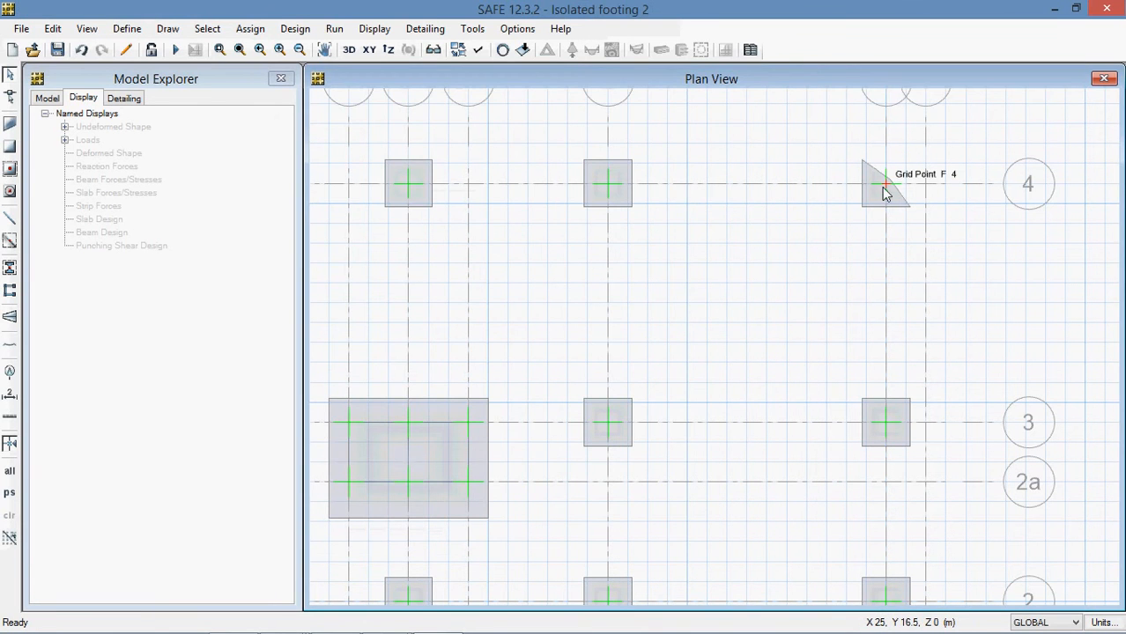
- Move the upper-left corner point of the footing at grid F-4 to X 24 m, Y 16.6 m
left_click(861, 163)
right_click(863, 164)
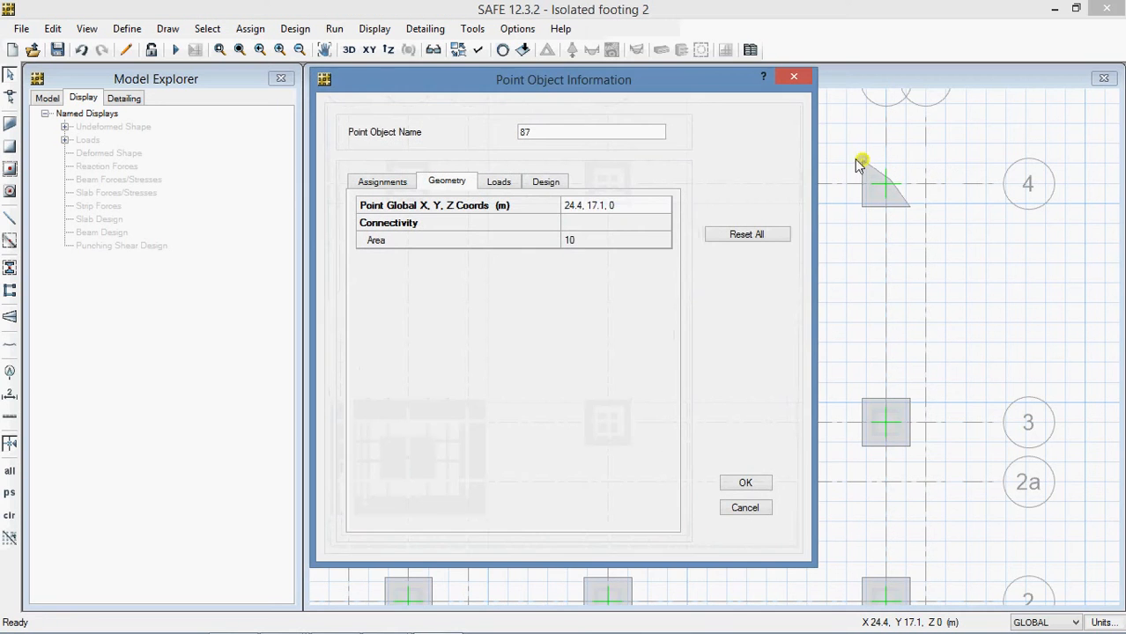
left_click(616, 205)
left_click(621, 291)
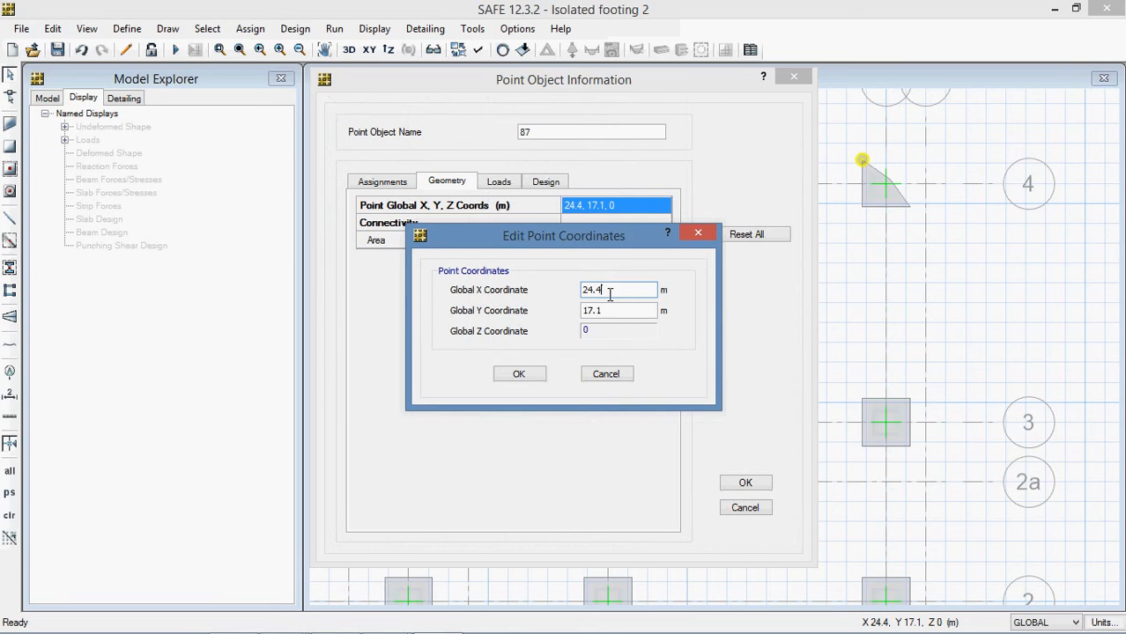
left_click_drag(596, 291, 633, 293)
type("0")
left_click(608, 319)
left_click_drag(608, 319, 594, 319)
key("BackSpace")
key("BackSpace")
type("6.6")
left_click(540, 375)
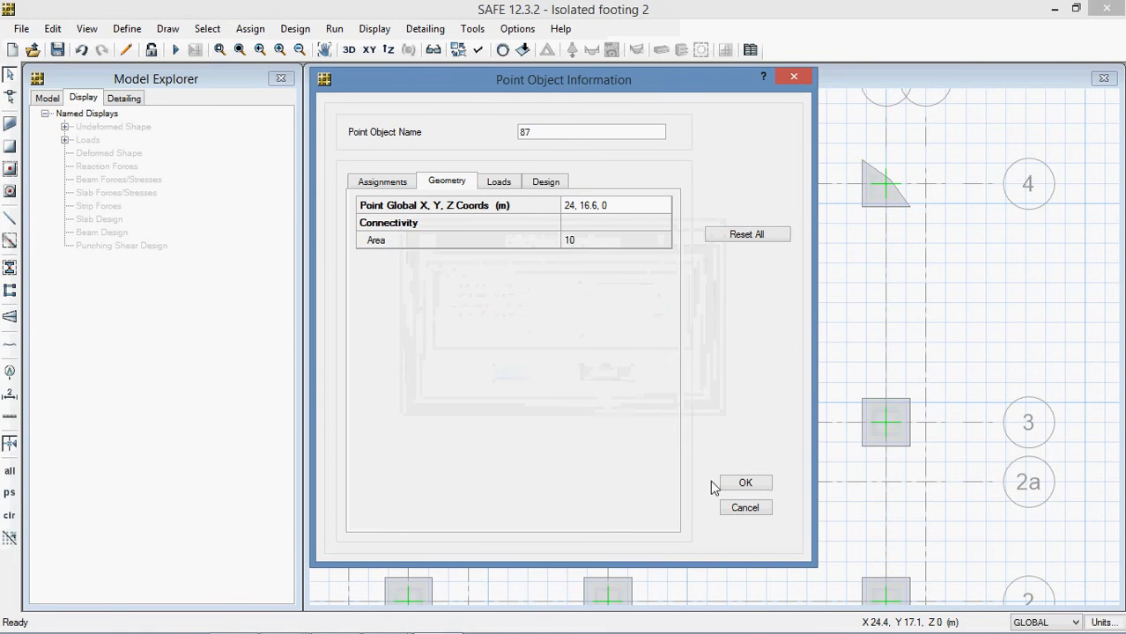
left_click(744, 483)
- Set the X coordinate of the lower-right corner point of the F-4 footing to 25.1 m
left_click(860, 208)
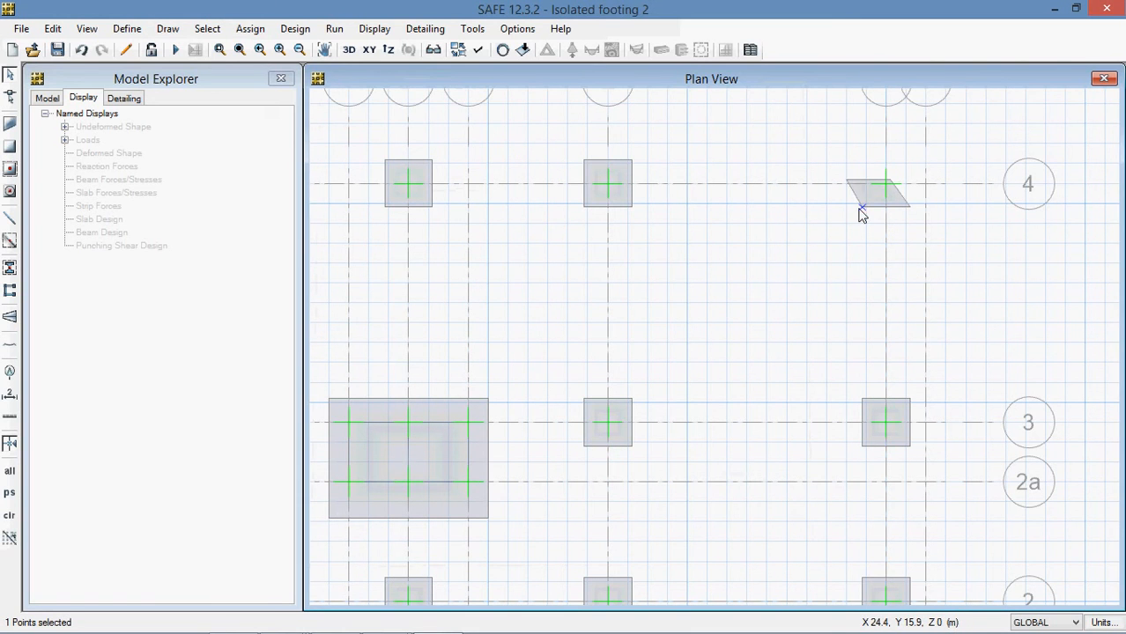
left_click(909, 207)
key("ctrl+q")
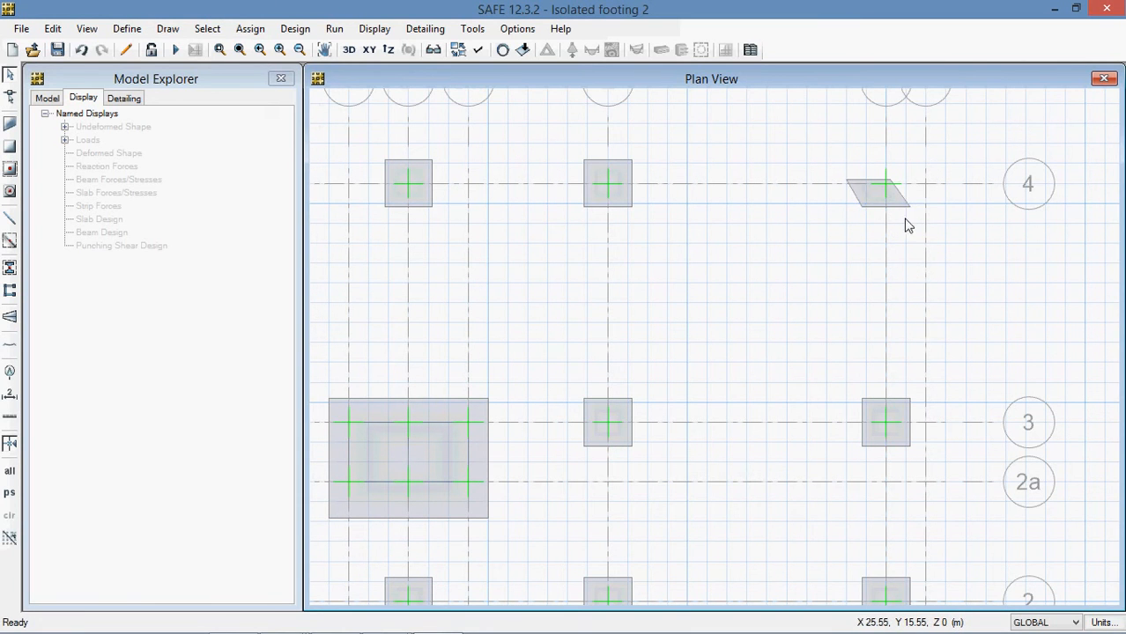
left_click(912, 209)
right_click(912, 211)
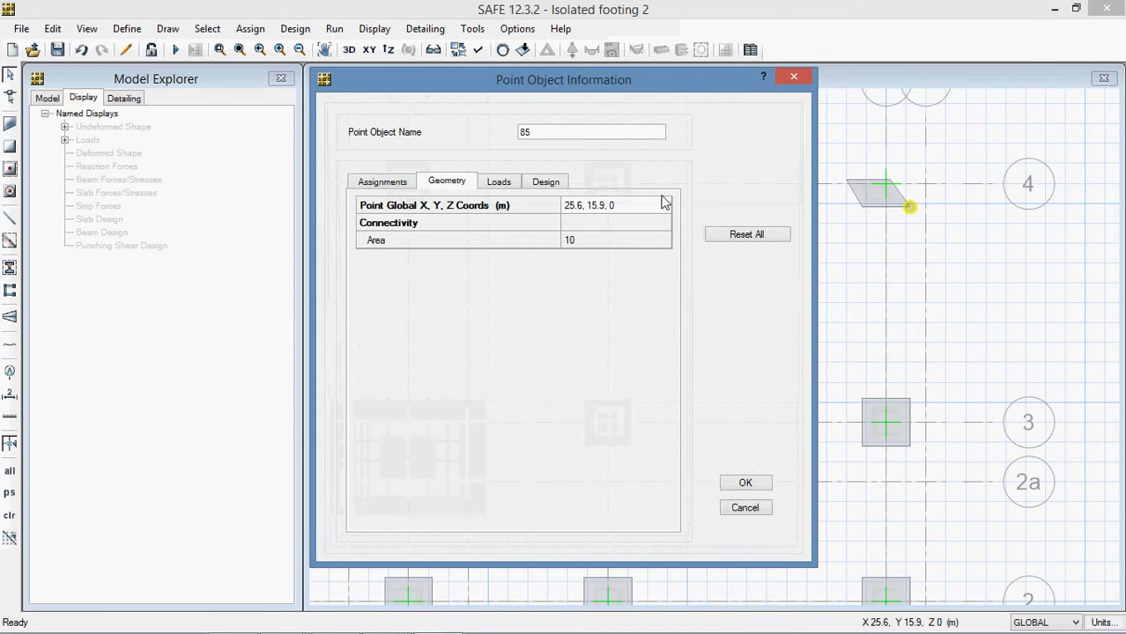
left_click(597, 214)
left_click(597, 214)
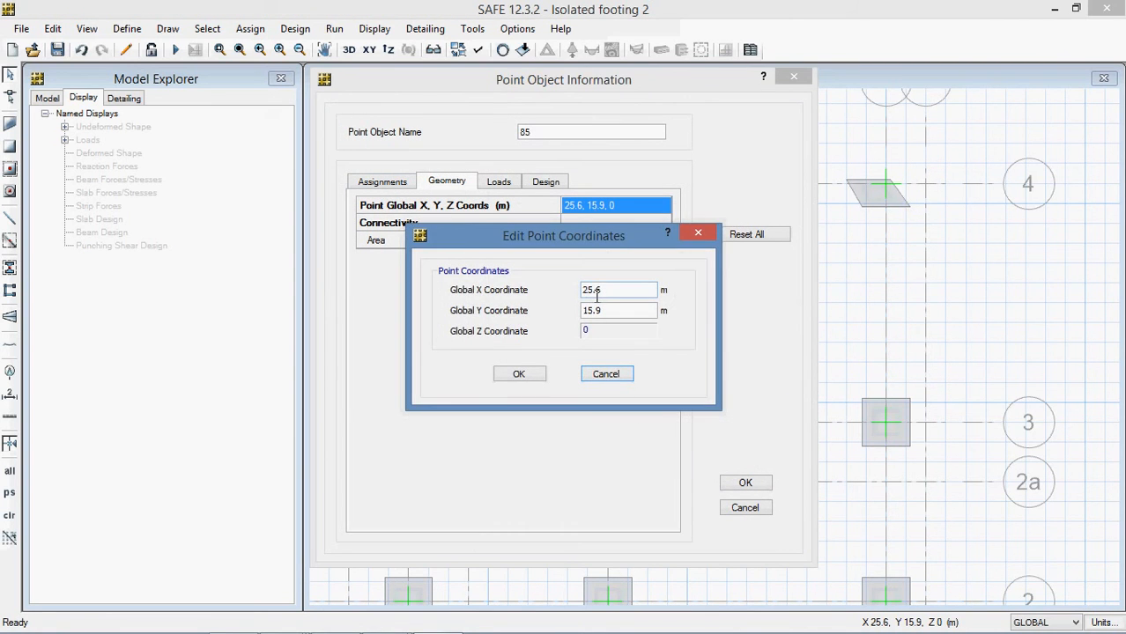
left_click(606, 296)
key("BackSpace")
type("1")
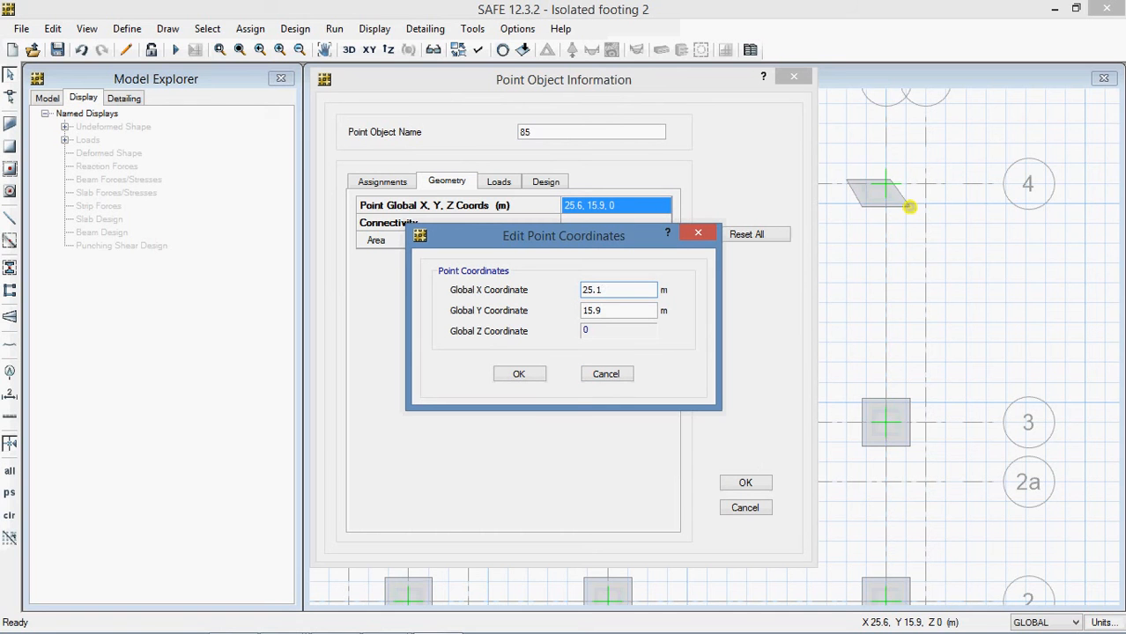
left_click(518, 376)
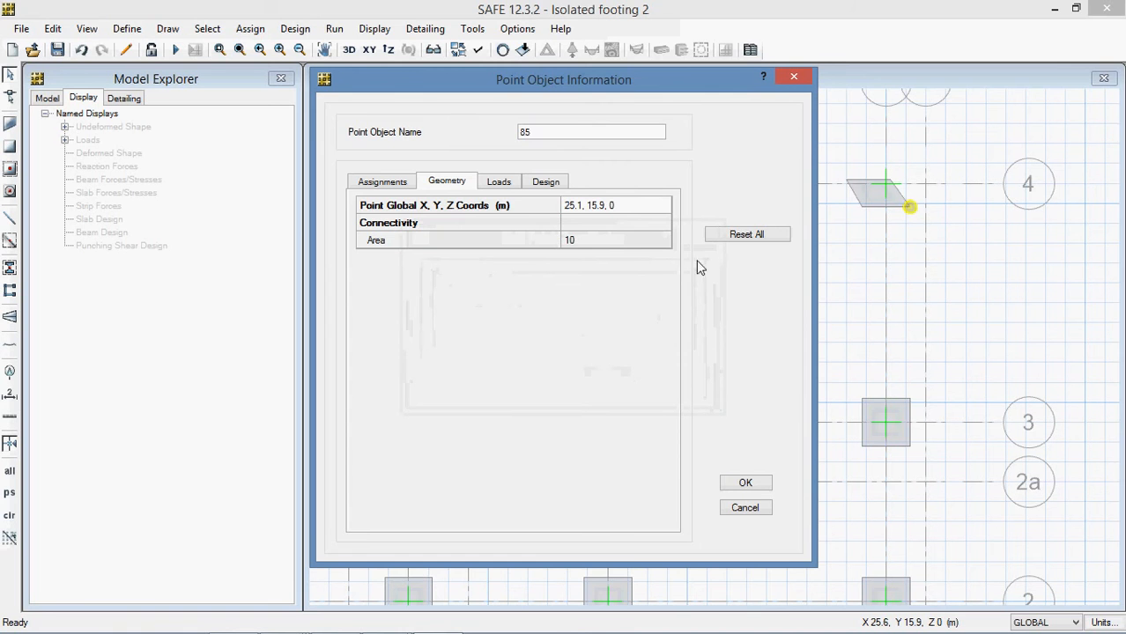
left_click(722, 483)
- Set the X coordinate of the lower-left corner point of the F-4 footing to 24 m
left_click(858, 204)
right_click(855, 208)
left_click(627, 209)
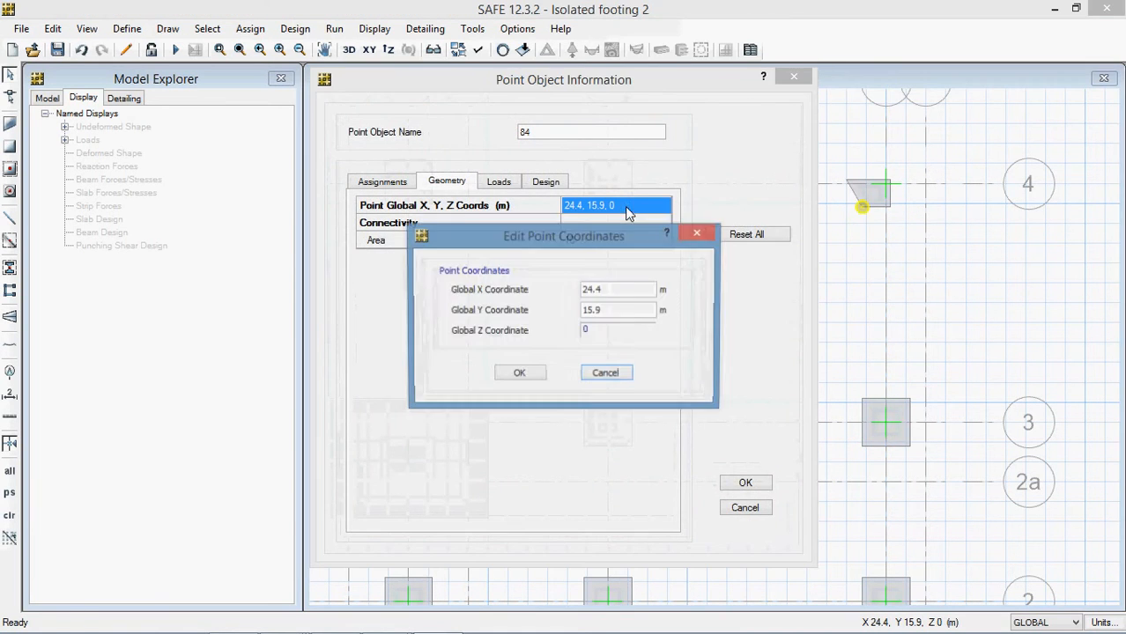
left_click(597, 311)
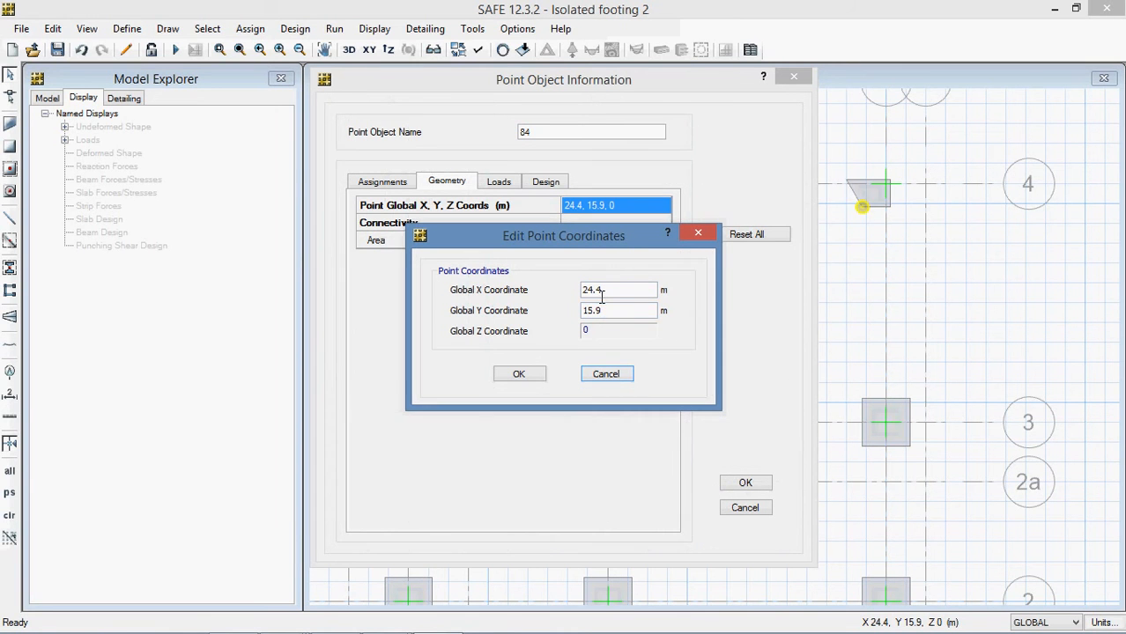
left_click_drag(597, 297, 606, 297)
type("0")
left_click(517, 373)
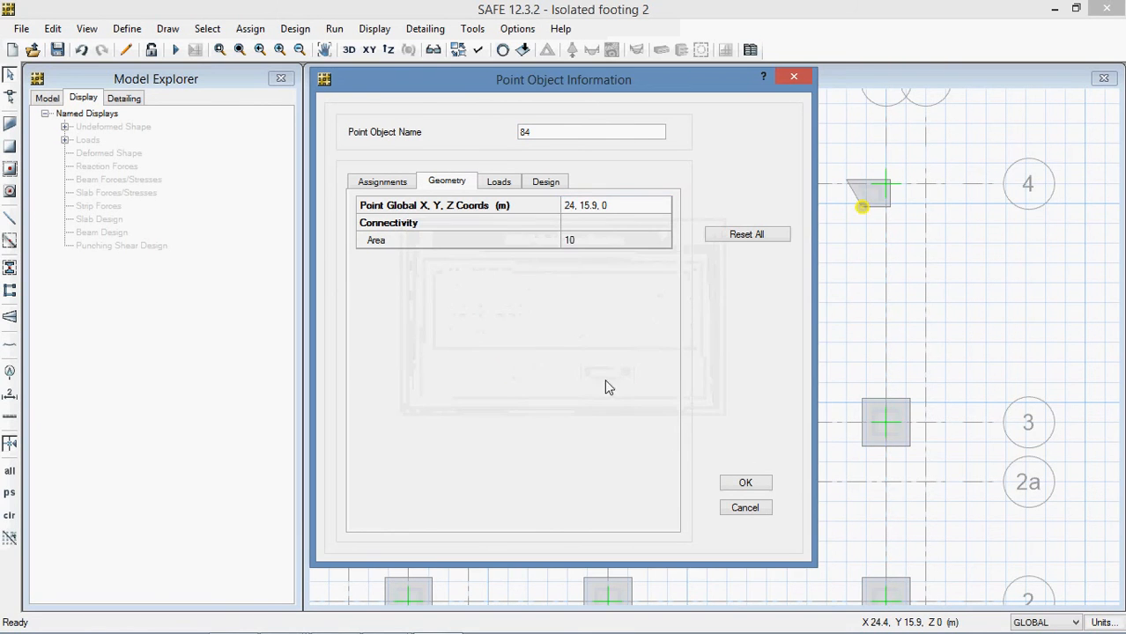
left_click(746, 482)
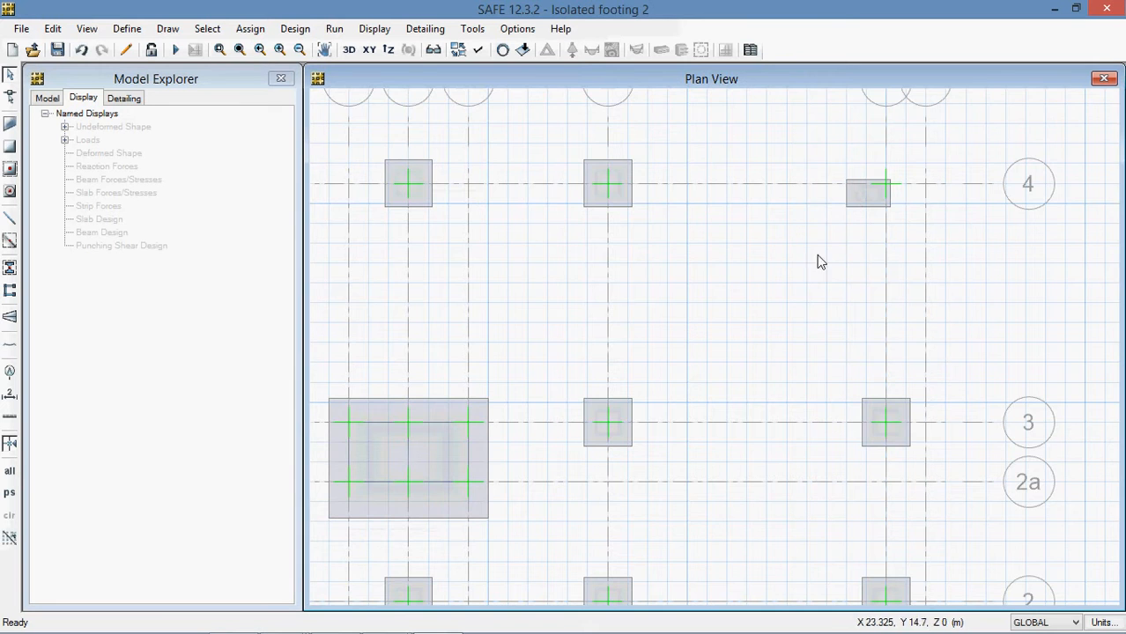
middle_click_drag(799, 268, 741, 359)
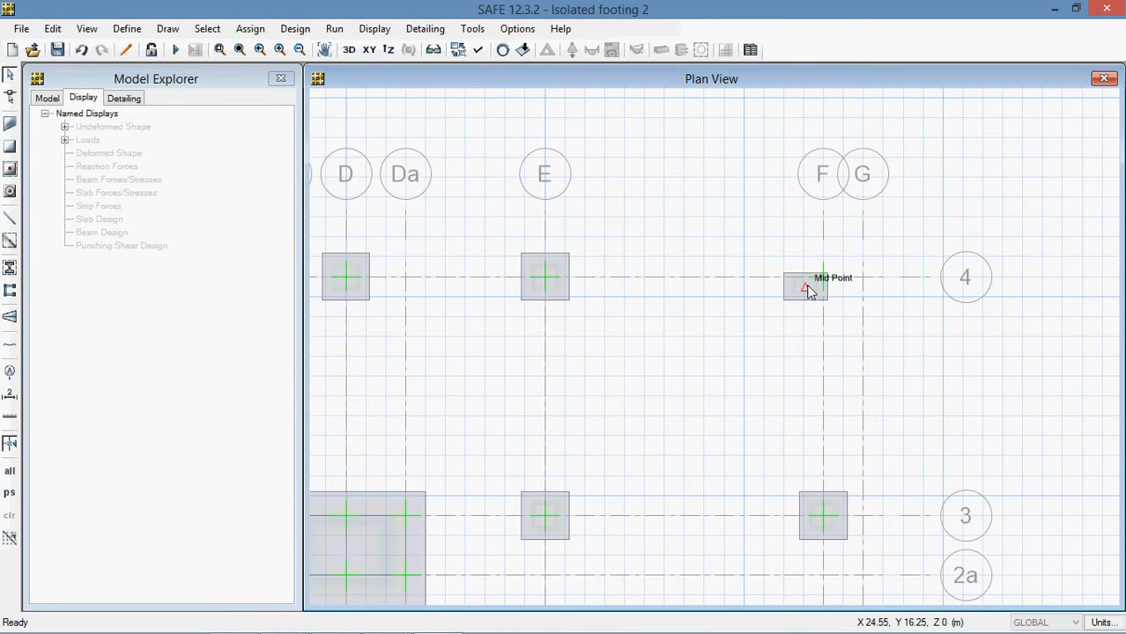
left_click(807, 293)
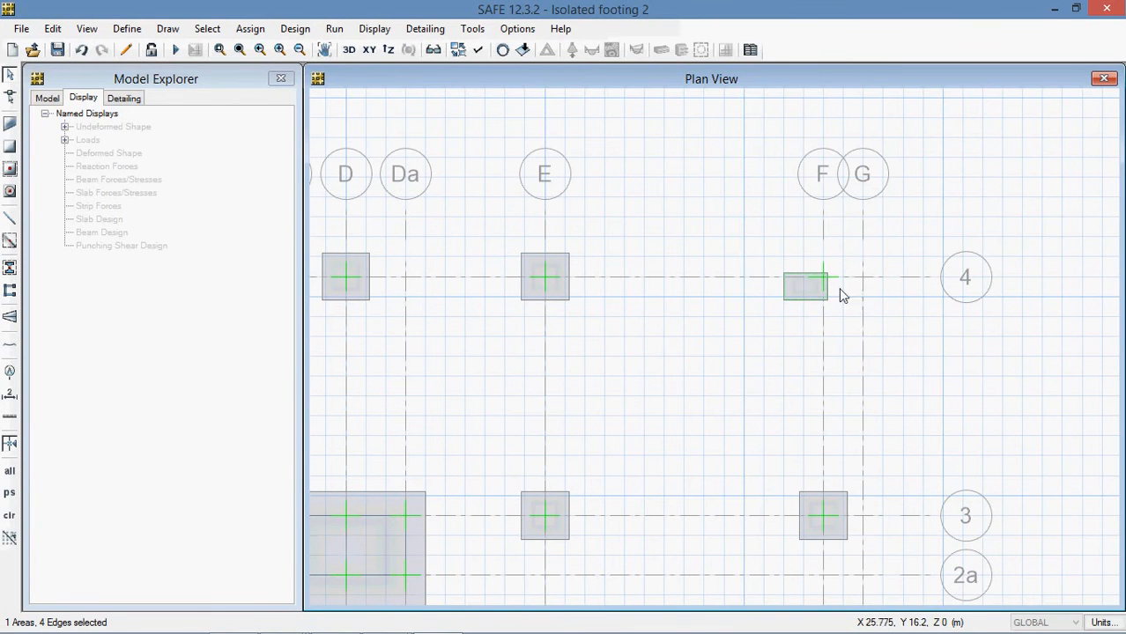
left_click(810, 292)
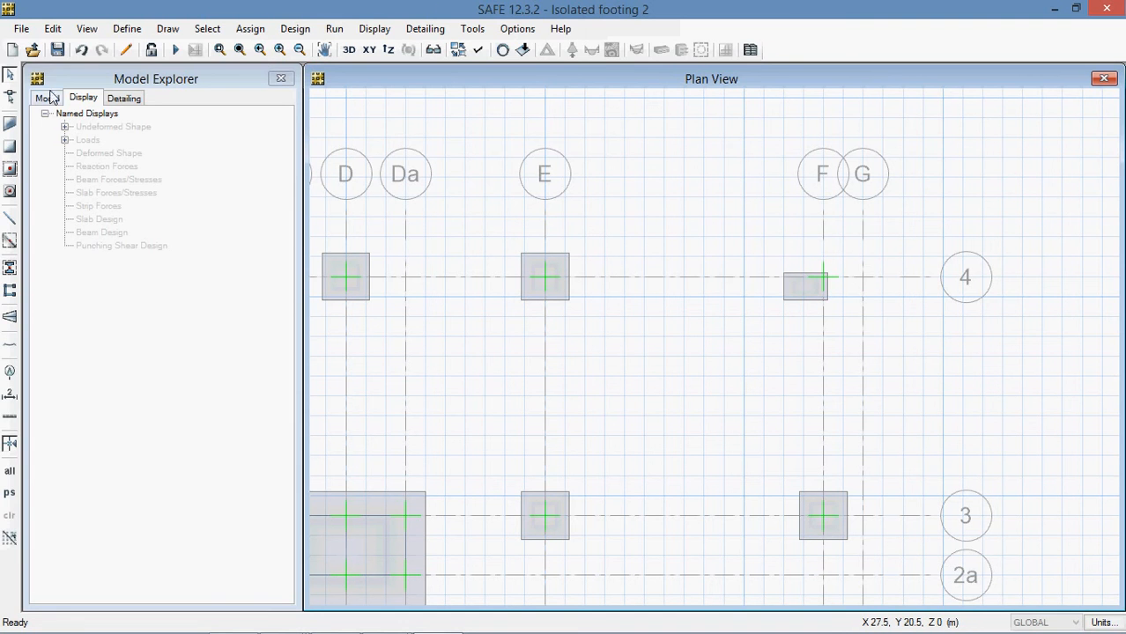
left_click(21, 28)
left_click(50, 29)
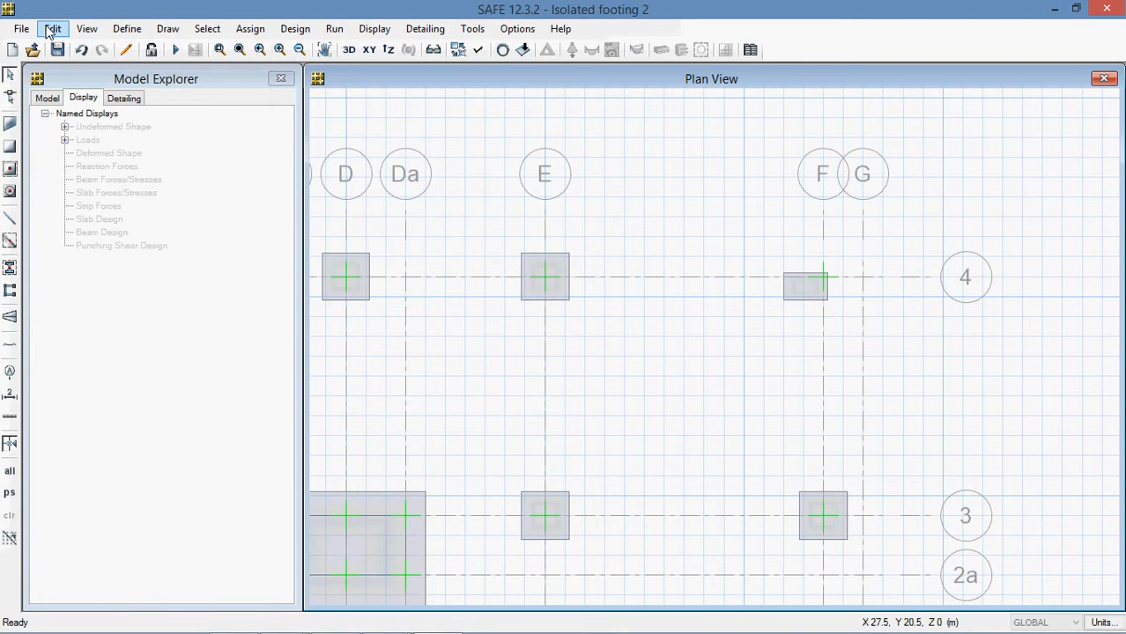
left_click(50, 29)
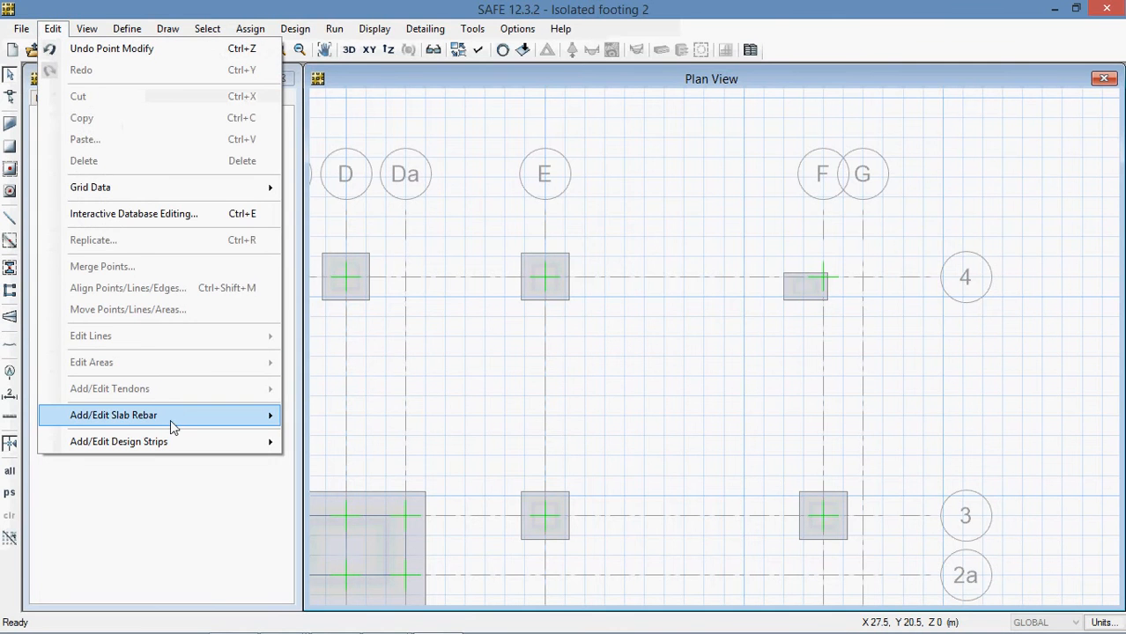
mouse_move(170, 419)
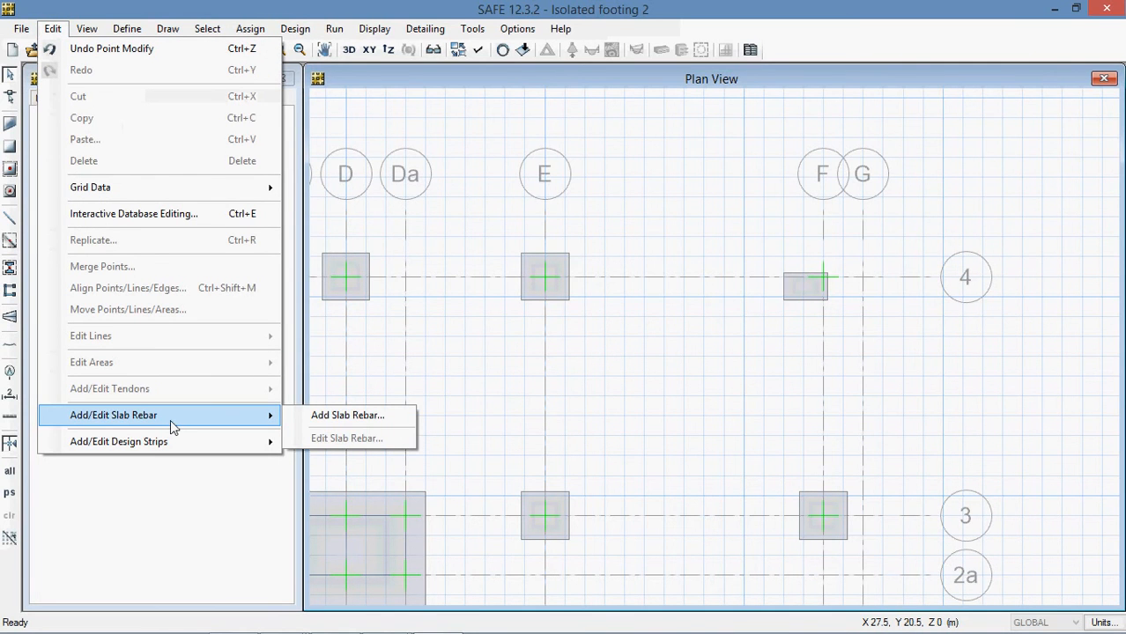
left_click(740, 322)
- Expand the footing area at grid F-4 outward by an offset of 300 mm
left_click(797, 290)
scroll(790, 280, "up", 3)
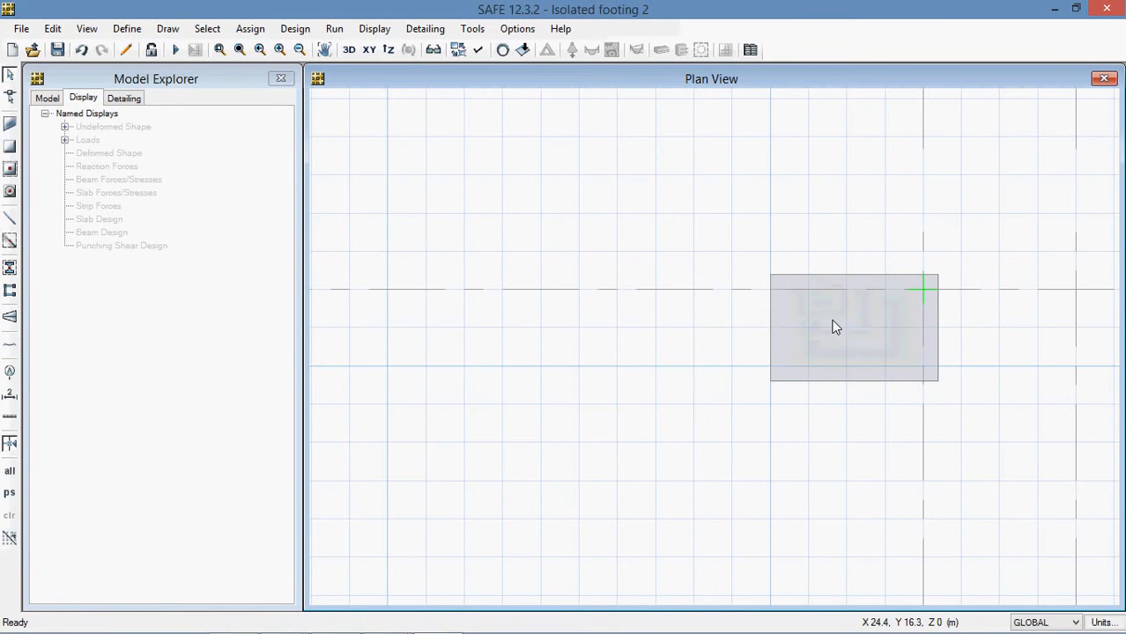
left_click(53, 31)
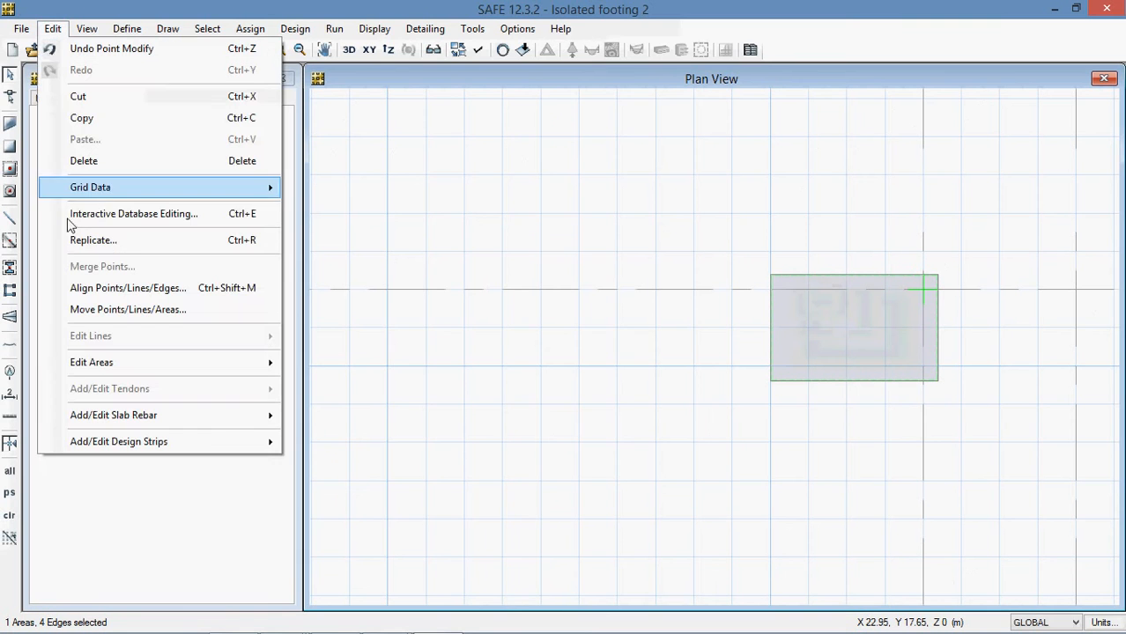
mouse_move(103, 362)
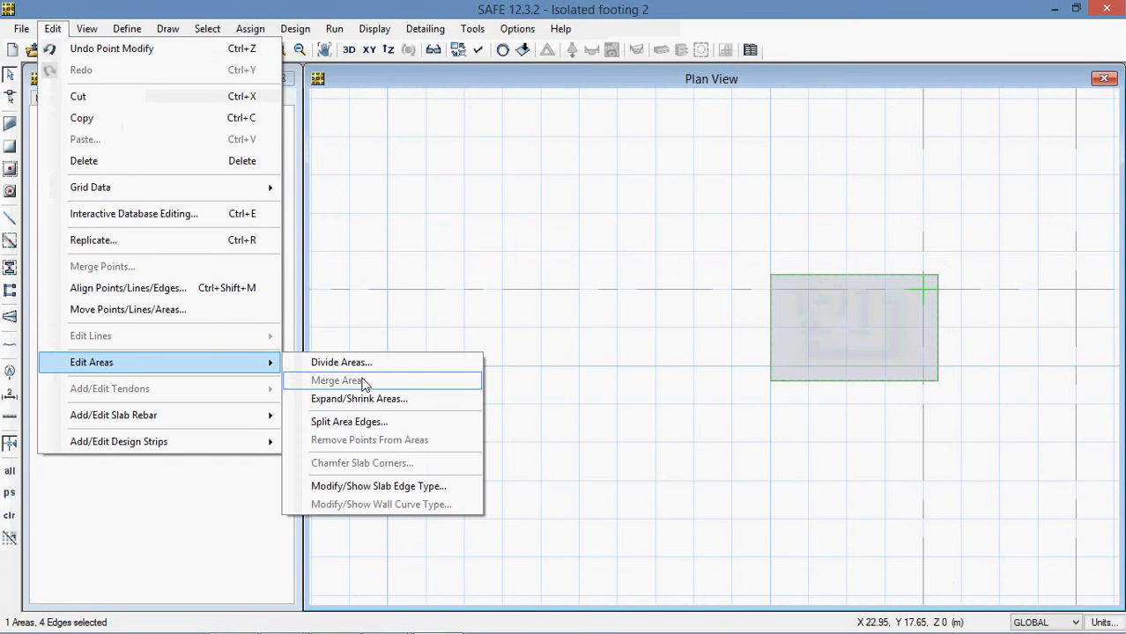
left_click(381, 402)
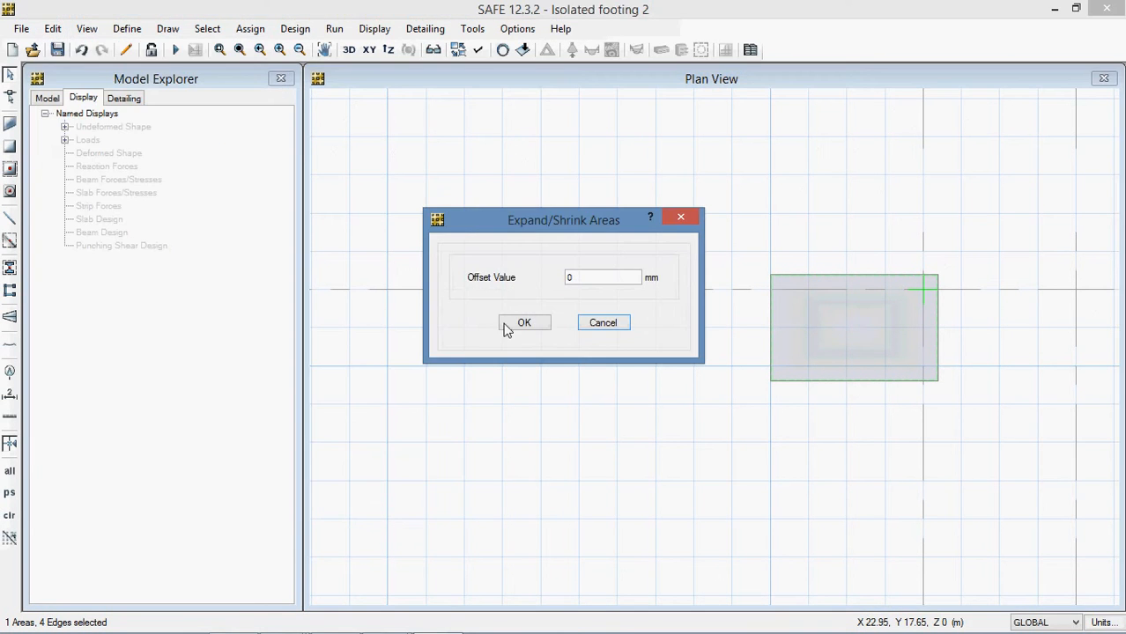
left_click_drag(578, 280, 531, 293)
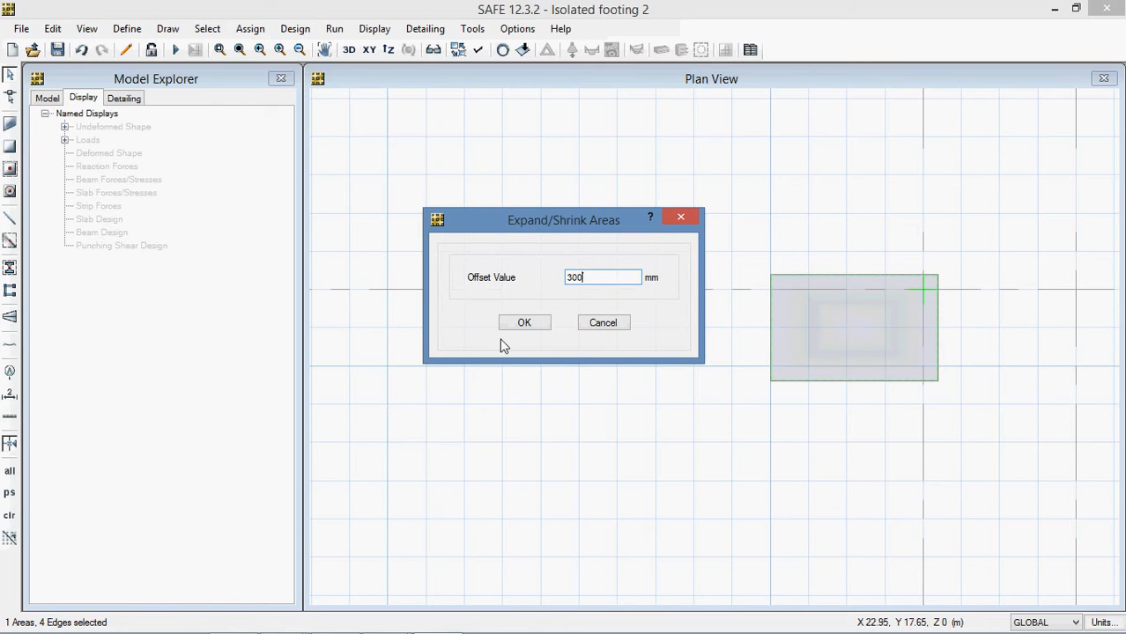
left_click(524, 323)
scroll(798, 331, "down", 5)
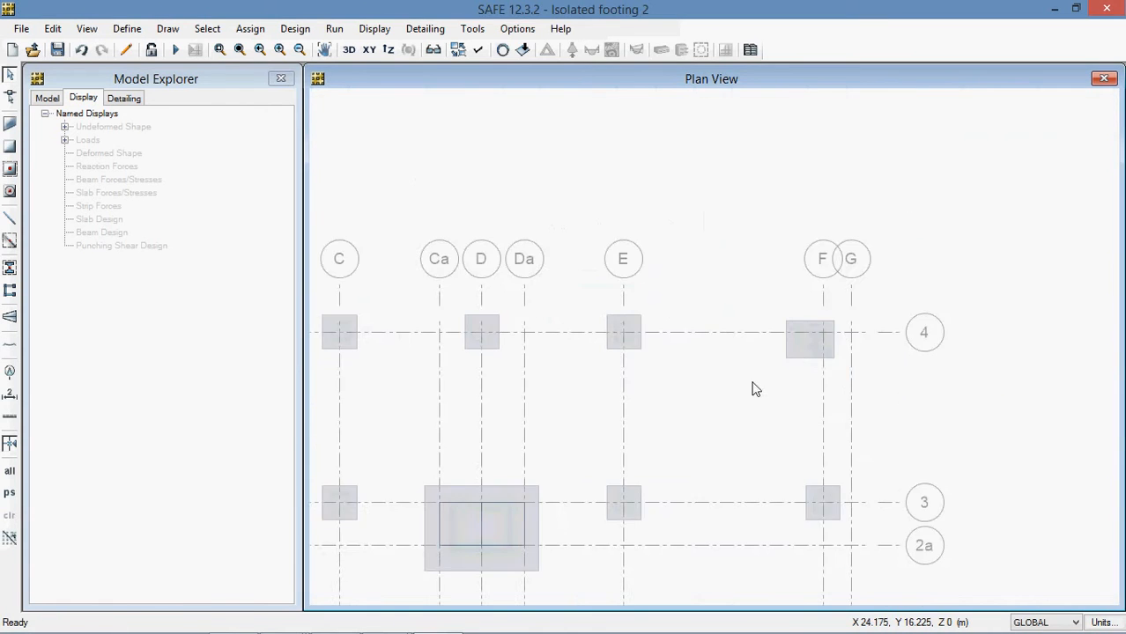
middle_click_drag(742, 390, 935, 319)
scroll(558, 310, "up", 1)
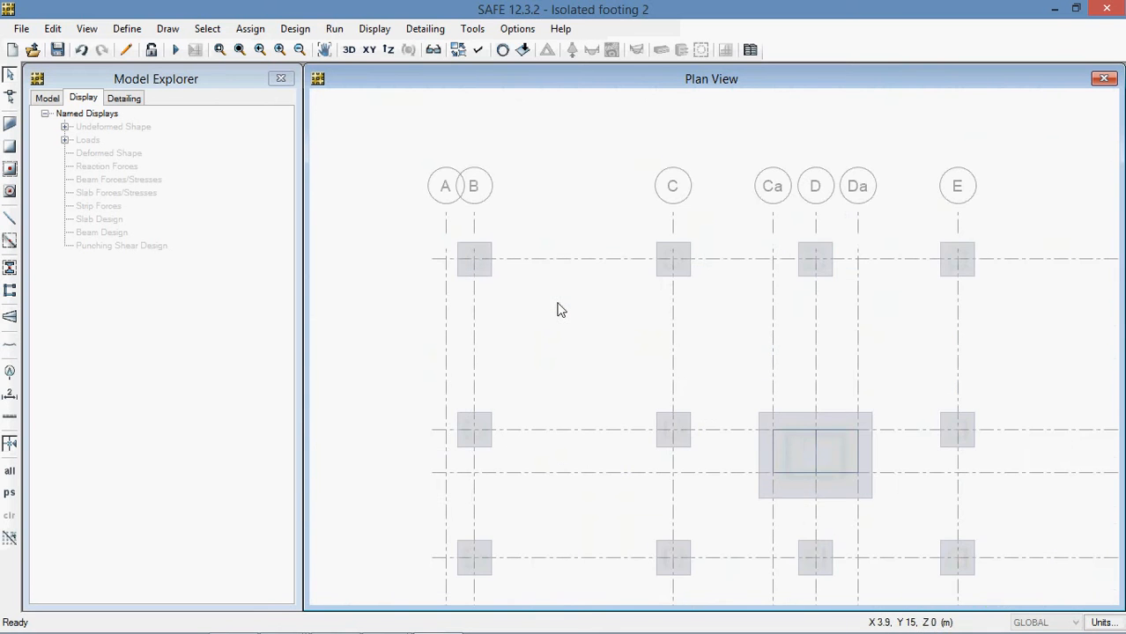
middle_click_drag(810, 320, 651, 317)
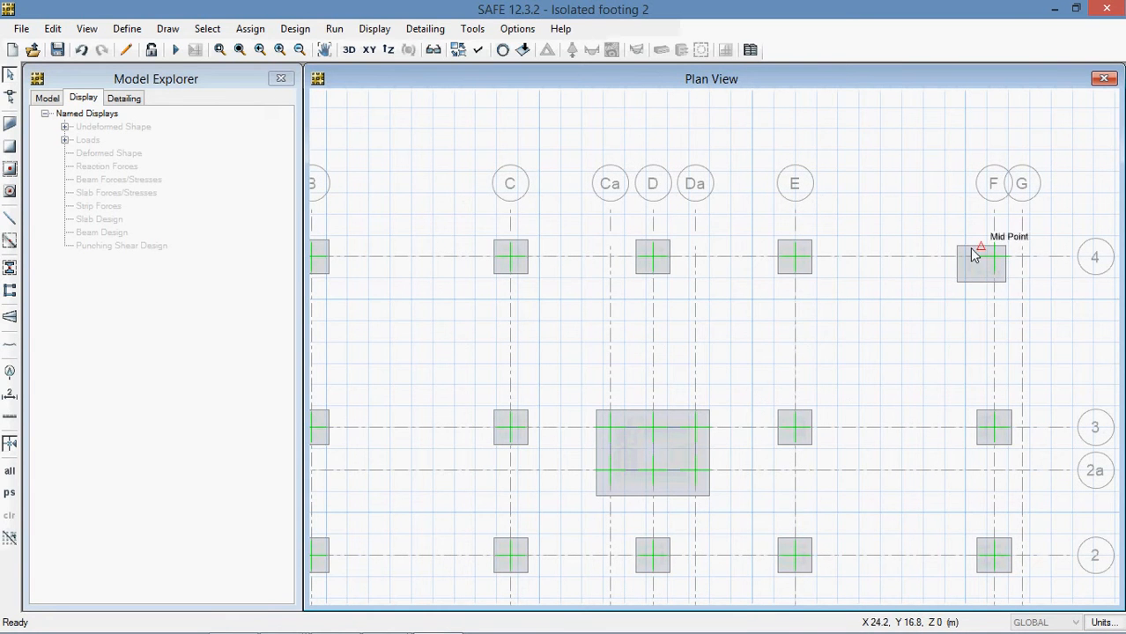
middle_click_drag(608, 259, 721, 293)
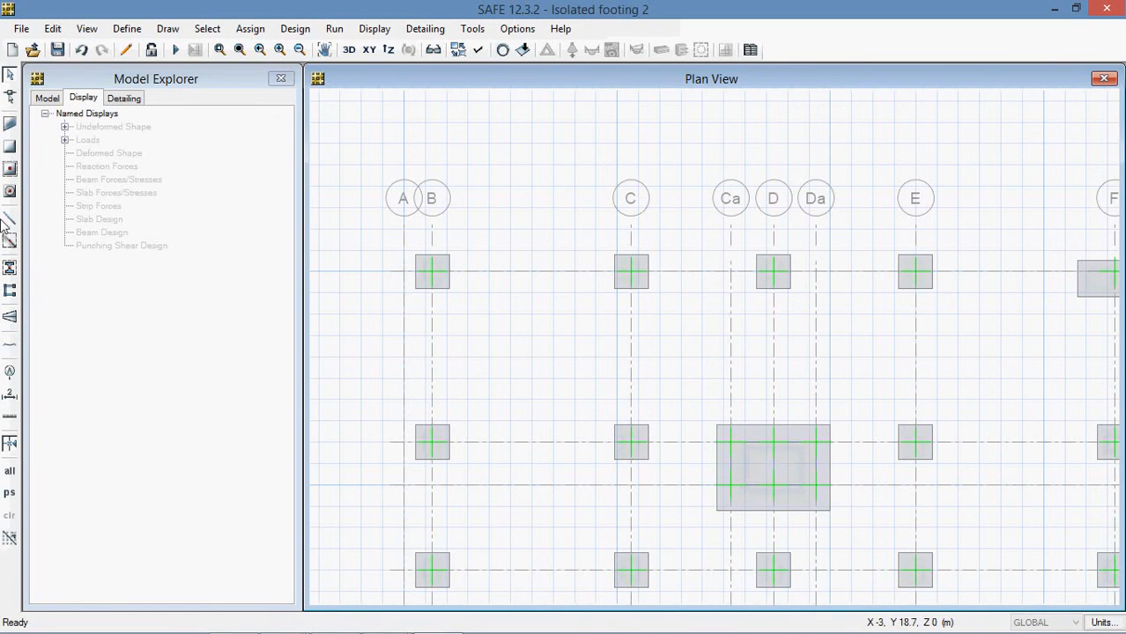
left_click(9, 169)
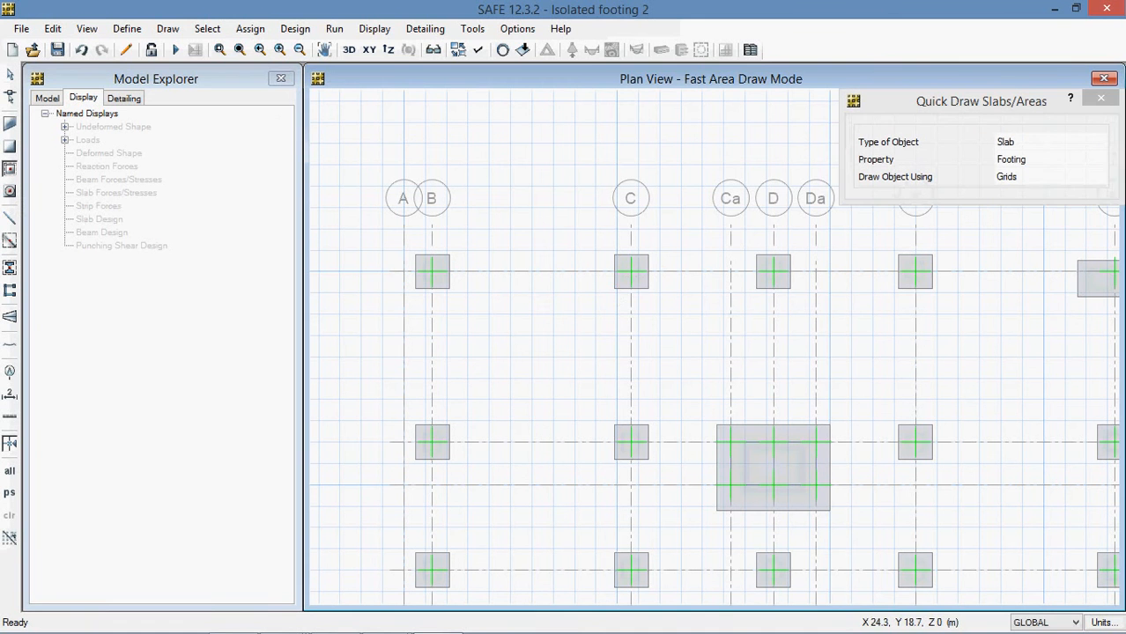
left_click(1103, 78)
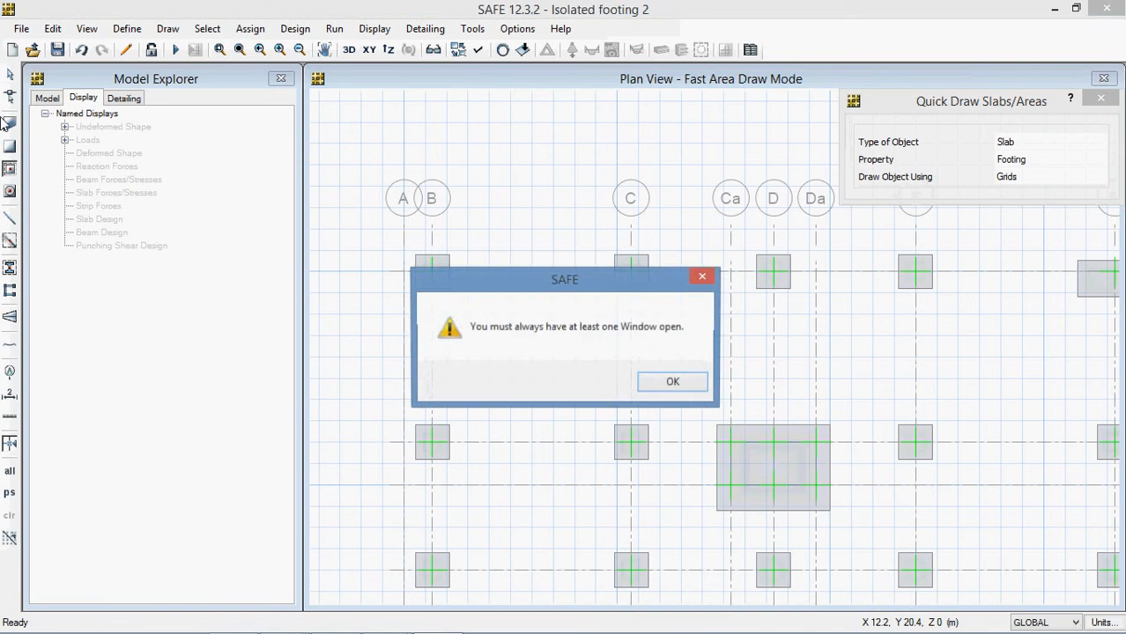
left_click(669, 384)
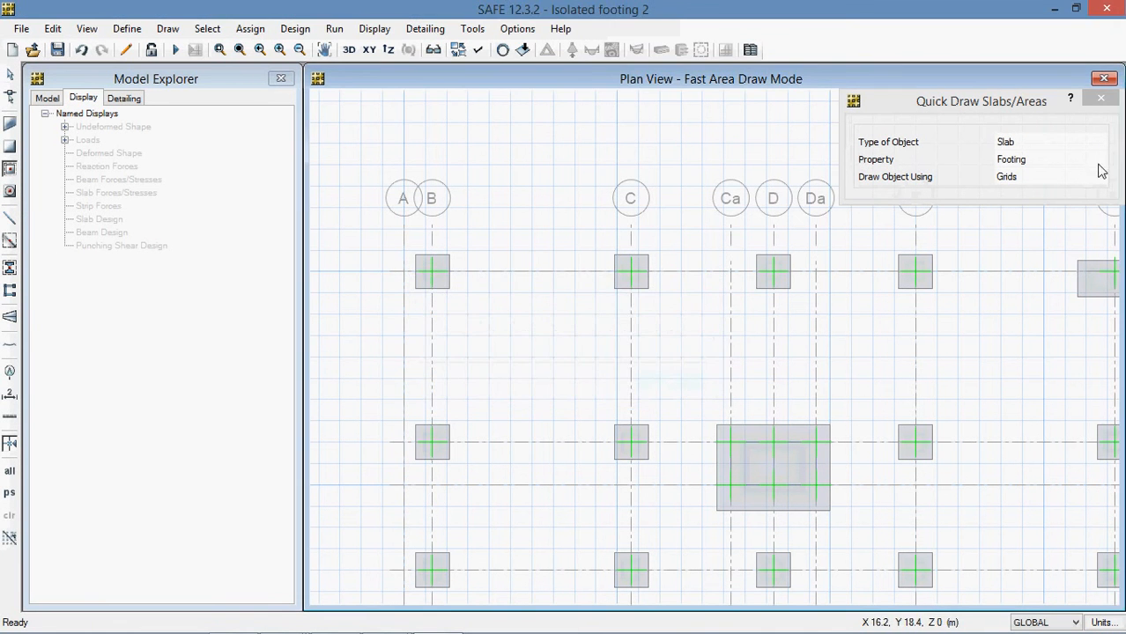
left_click(1100, 97)
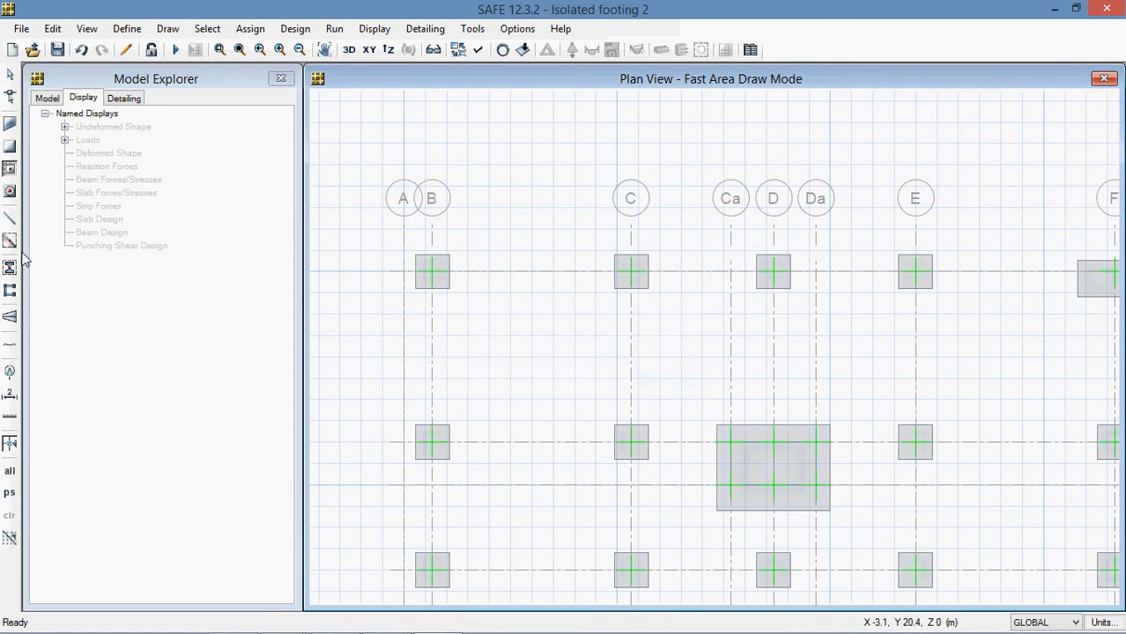
- Save the model
left_click(57, 50)
left_click(9, 194)
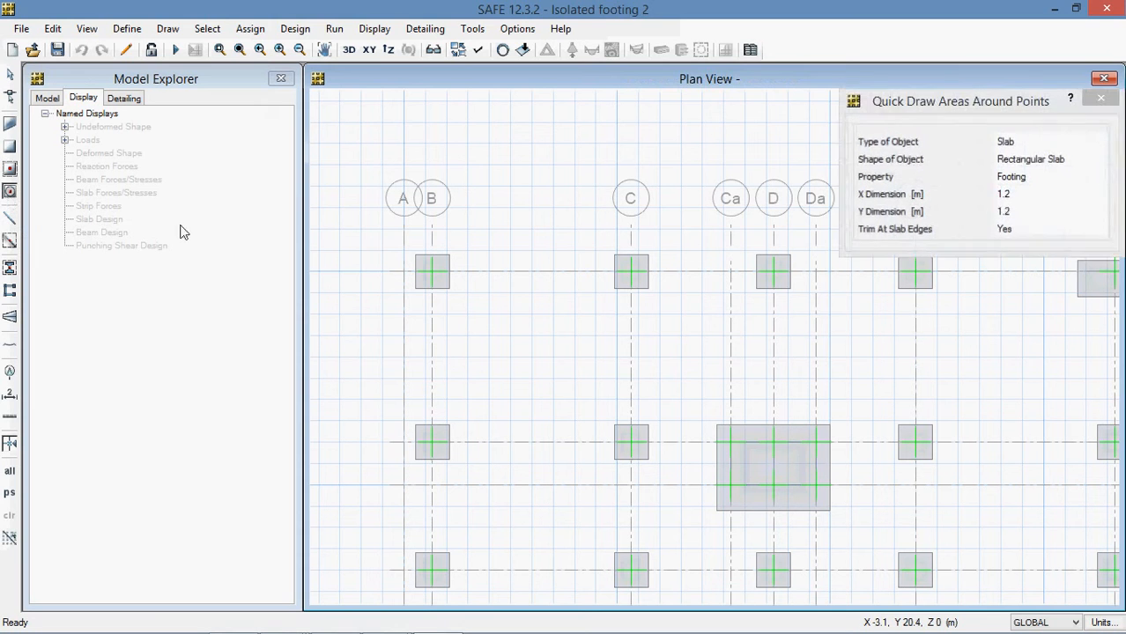
left_click(1040, 204)
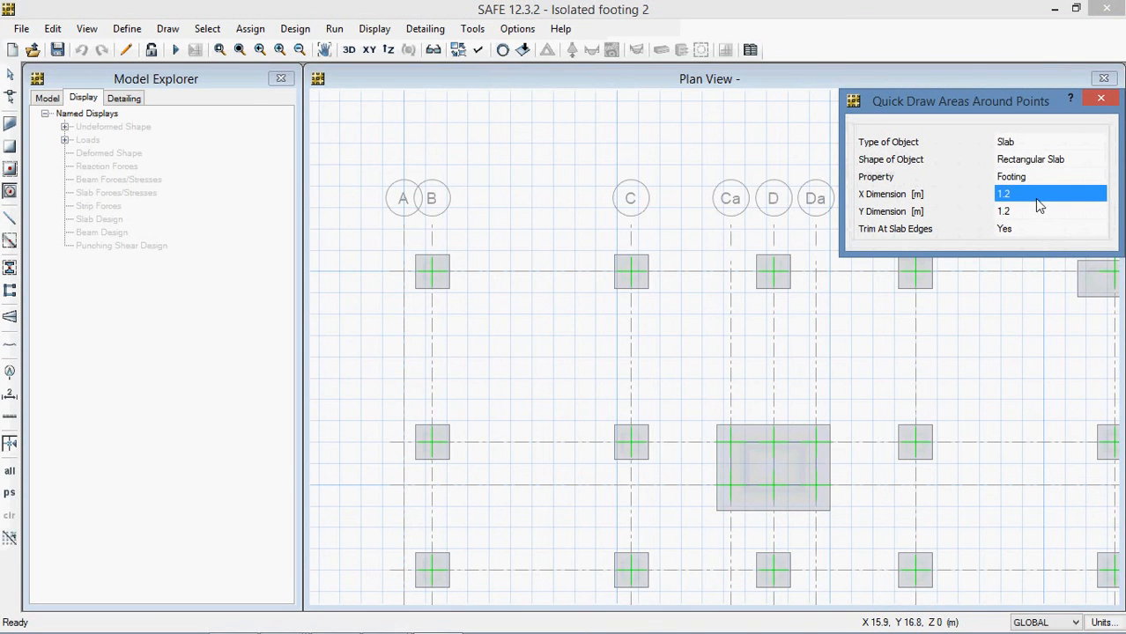
left_click_drag(1031, 105, 888, 95)
left_click(965, 91)
scroll(893, 322, "down", 3)
mouse_move(895, 357)
middle_mouse_down()
mouse_move(831, 333)
mouse_move(807, 329)
mouse_move(805, 340)
middle_mouse_up()
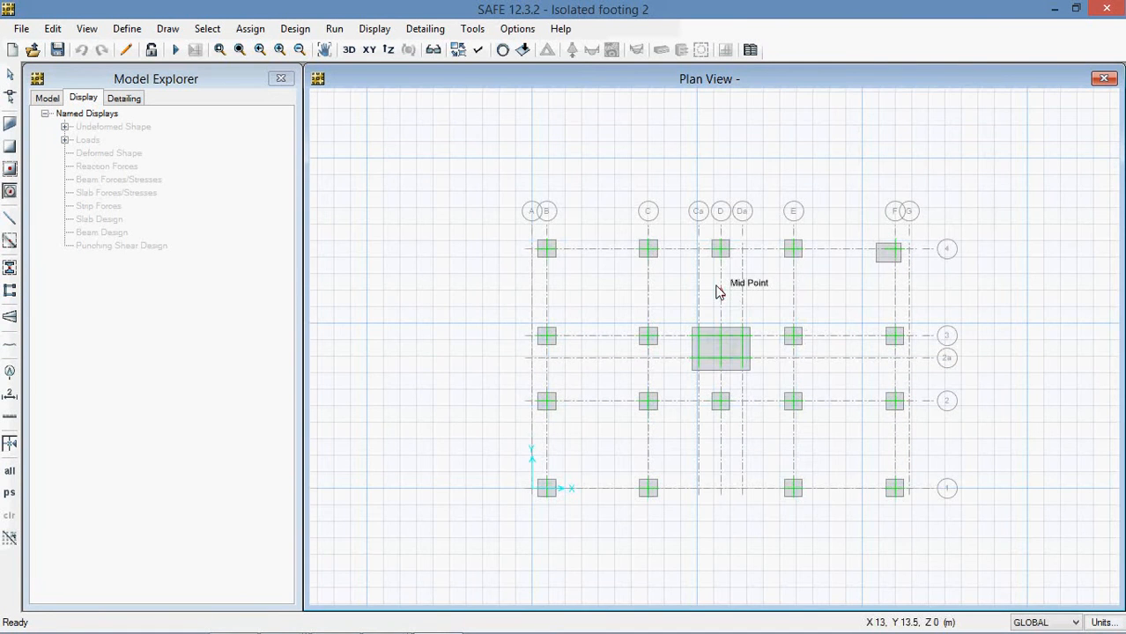
scroll(572, 270, "up", 3)
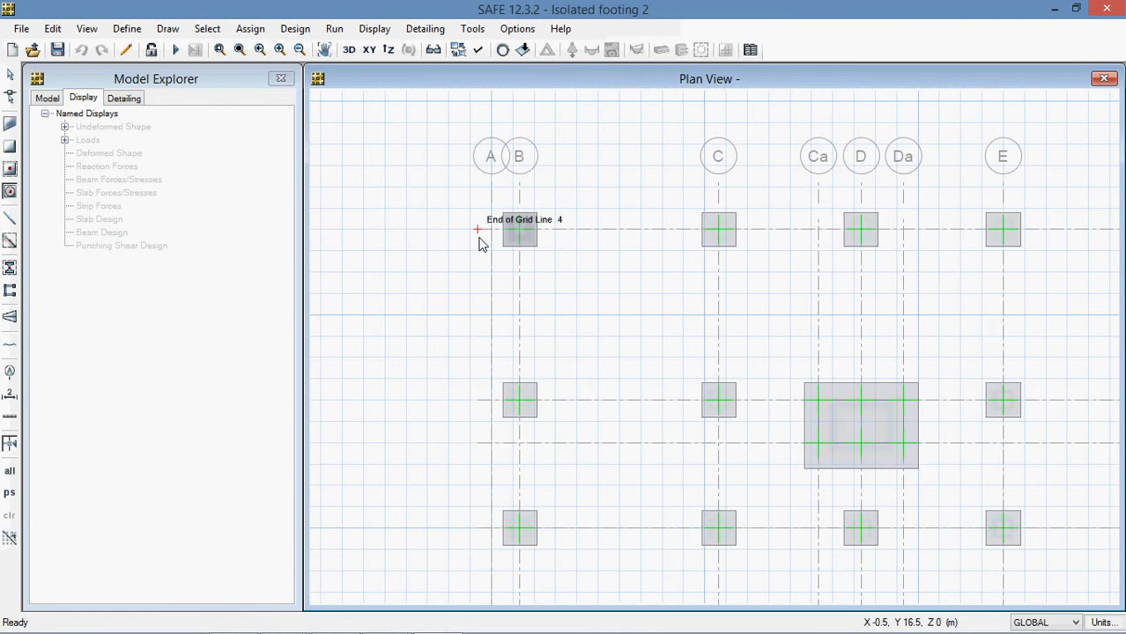
scroll(443, 205, "down", 1)
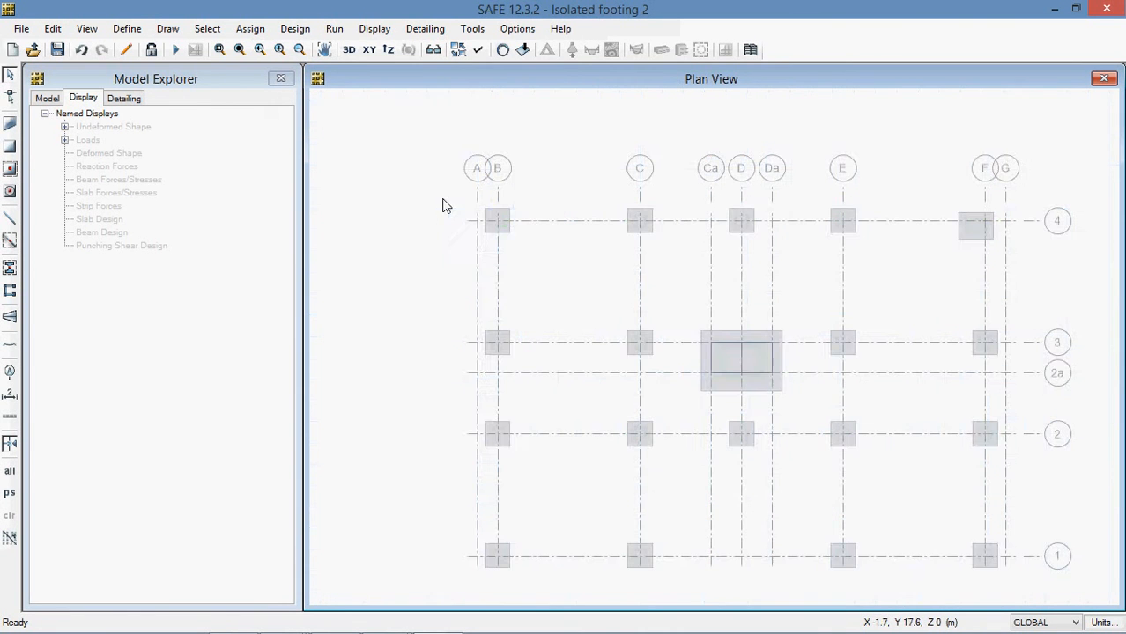
middle_click_drag(444, 199, 424, 173)
left_click_drag(414, 159, 980, 171)
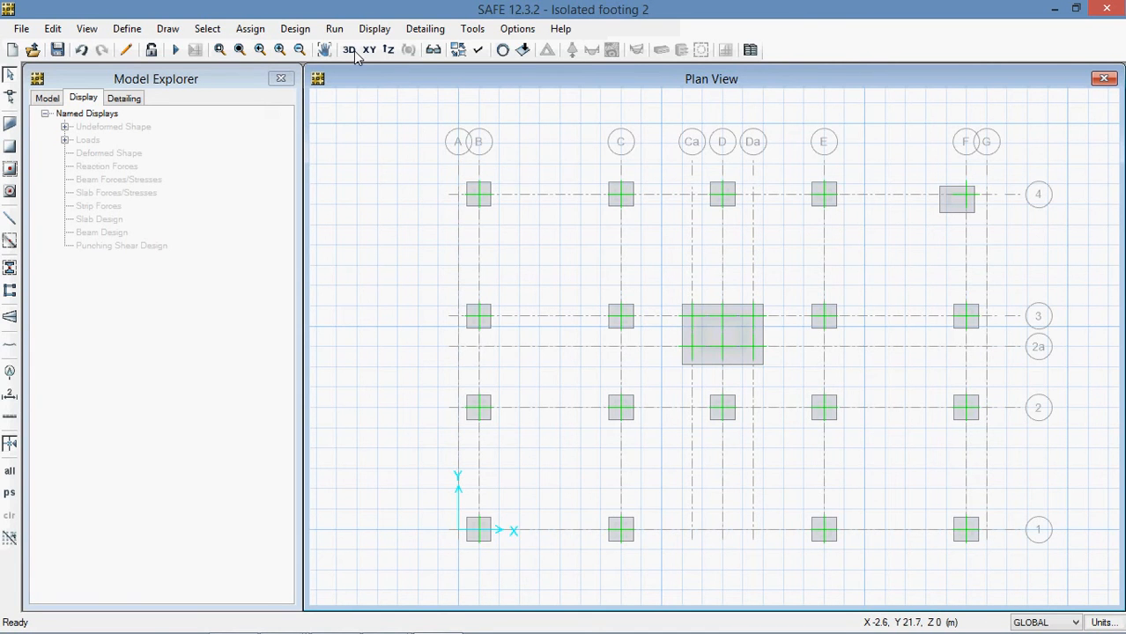
- Review the point loads of every load pattern assigned to the column point at grid B-3
left_click(478, 317)
right_click(478, 319)
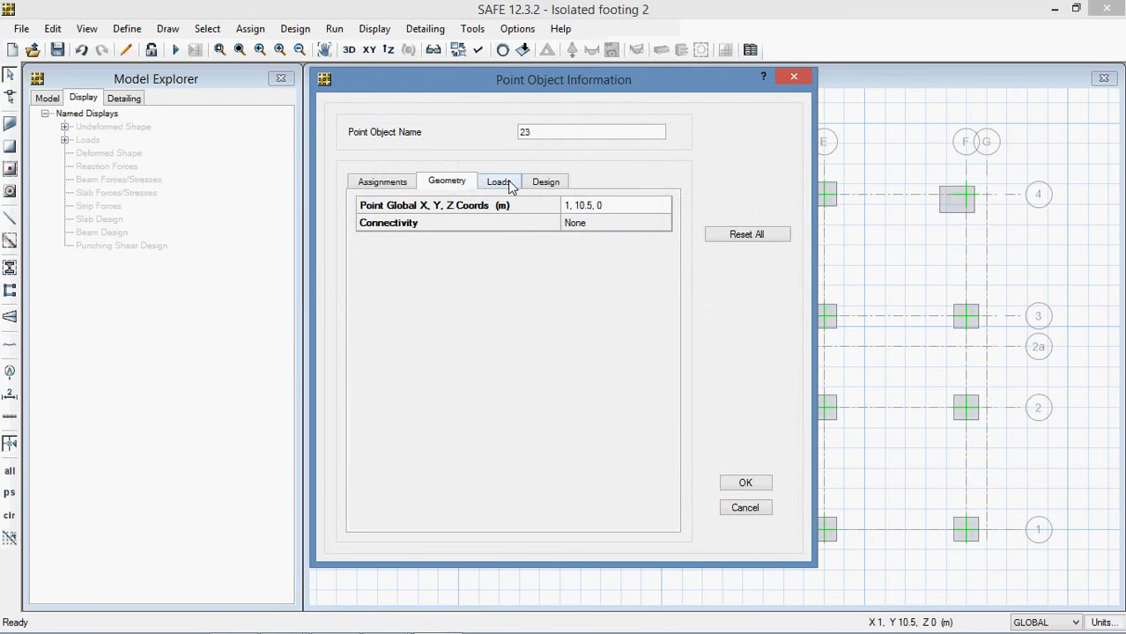
left_click(499, 182)
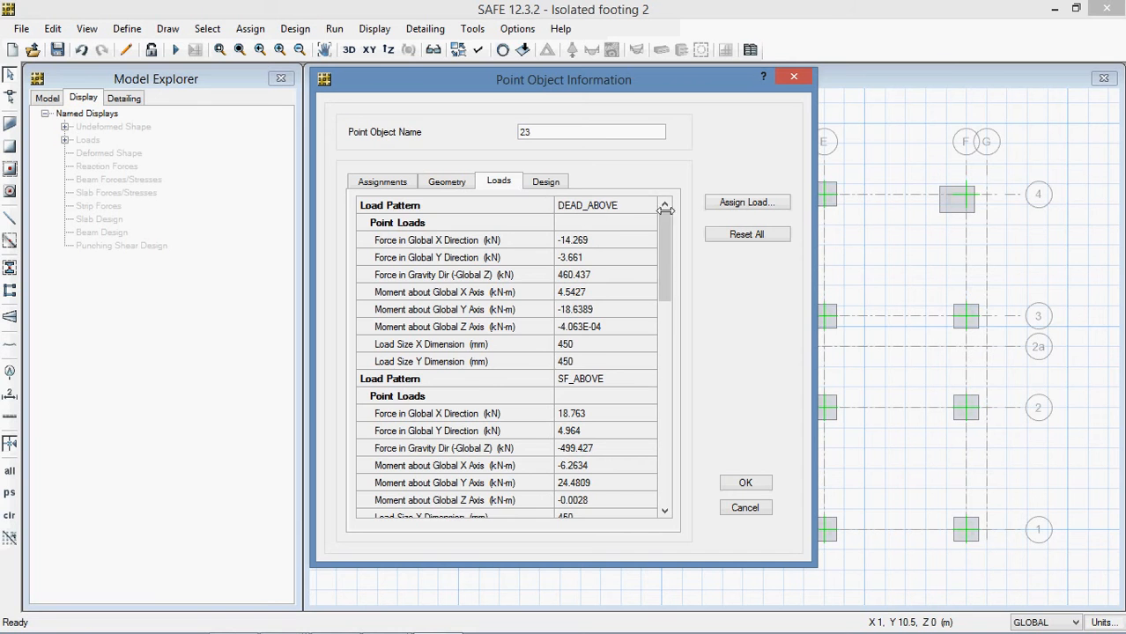
left_click_drag(658, 225, 667, 249)
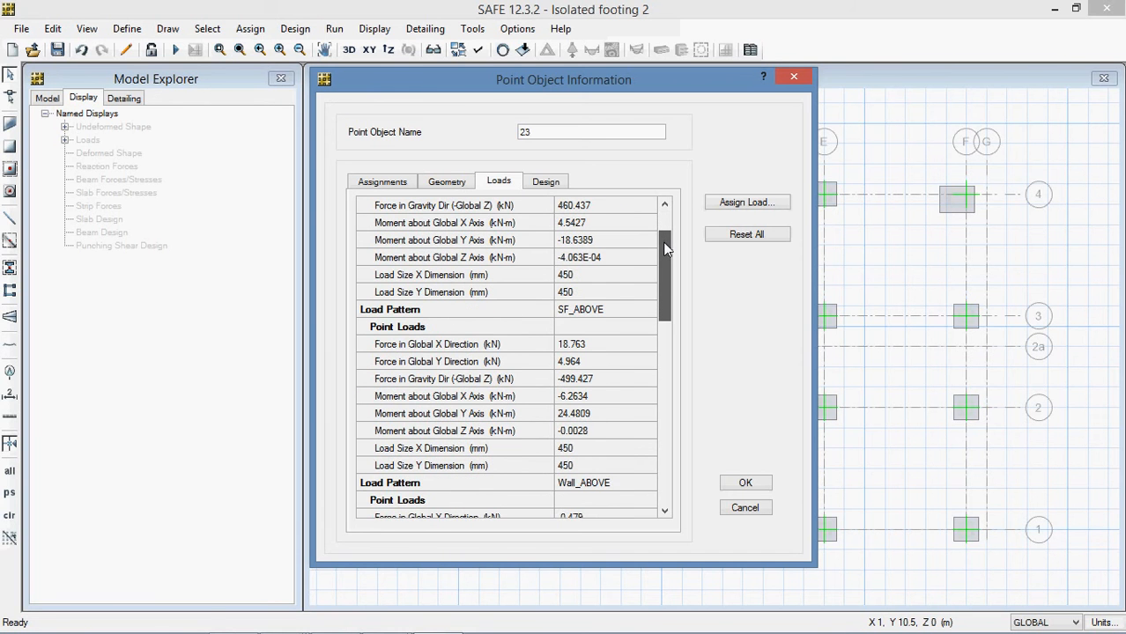
left_click_drag(664, 248, 686, 452)
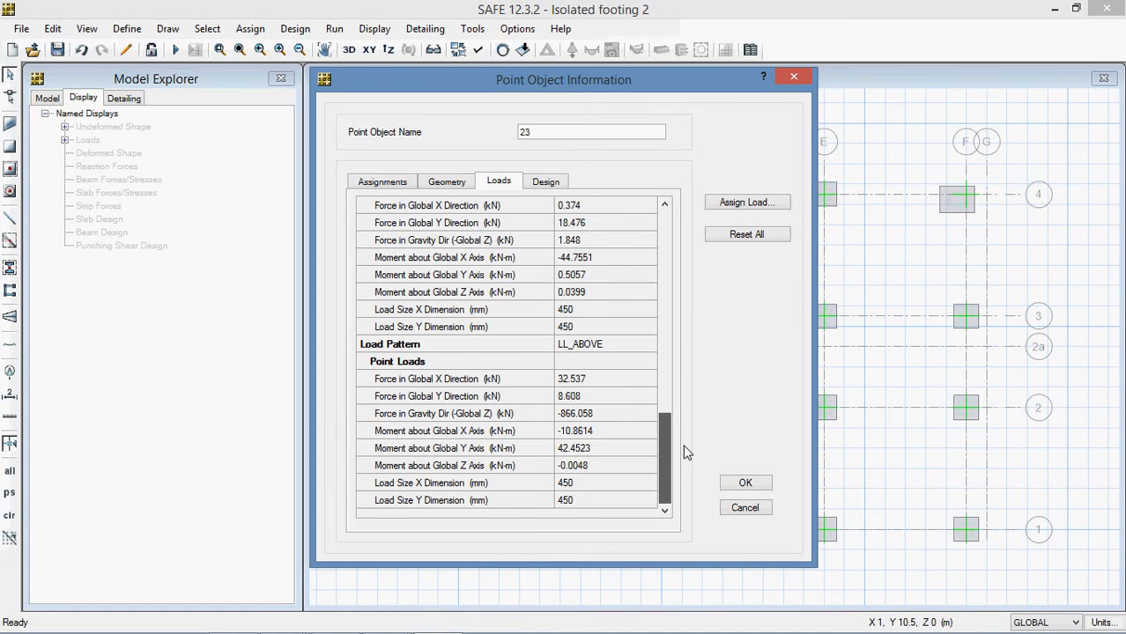
left_click_drag(685, 453, 685, 453)
mouse_move(662, 435)
left_mouse_down()
mouse_move(661, 389)
mouse_move(666, 436)
left_mouse_up()
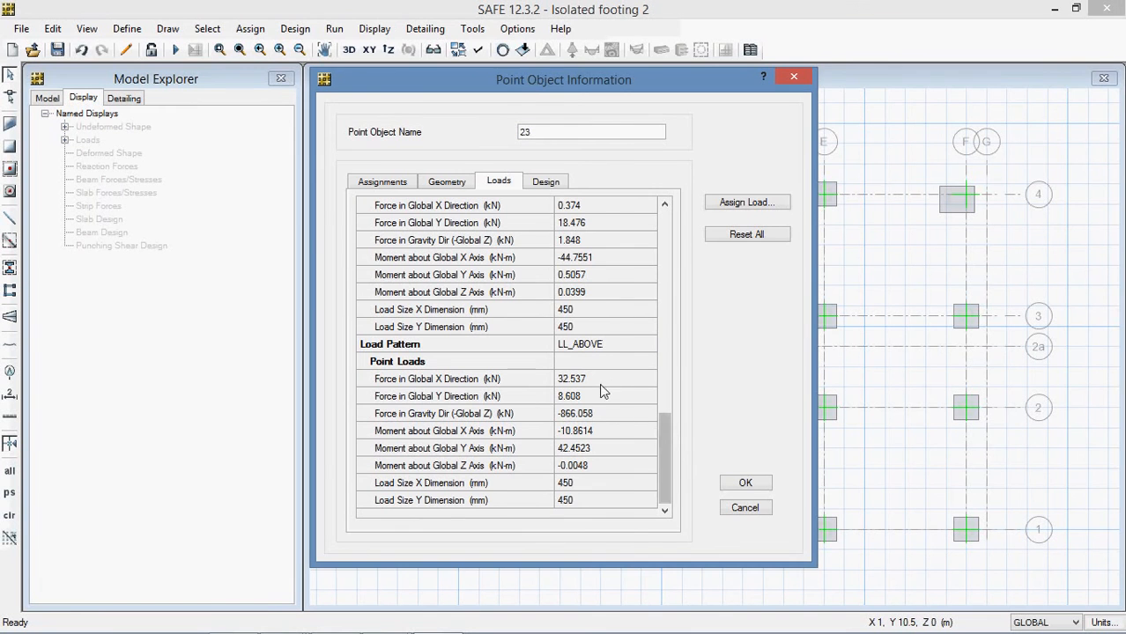
left_click(787, 78)
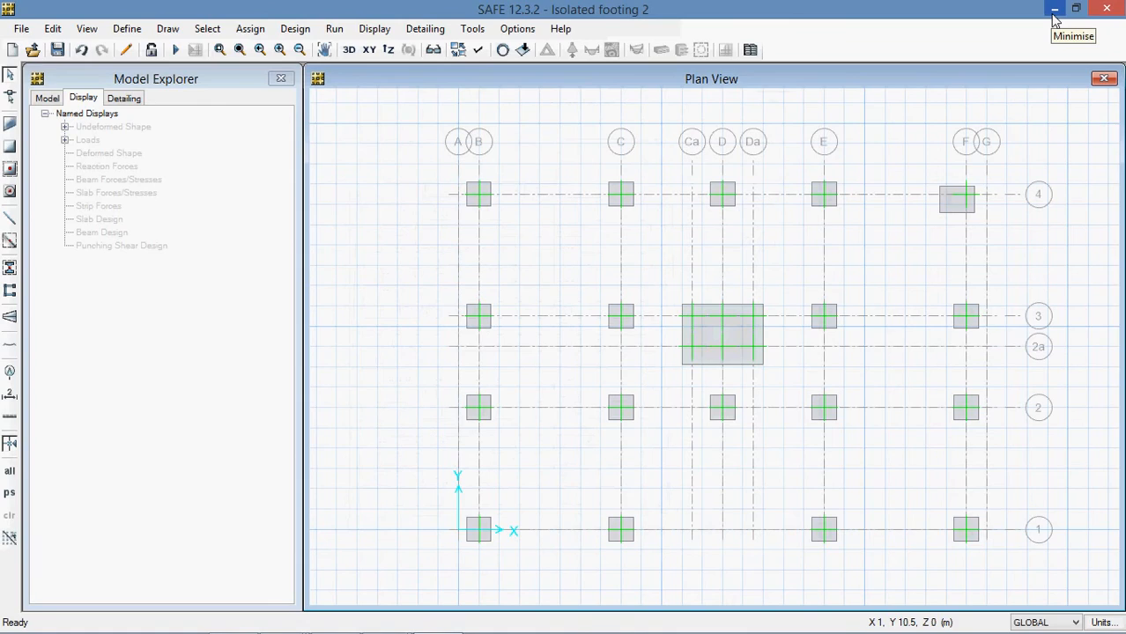
- Switch to the Windows desktop, create a new Microsoft Excel worksheet there with the default name and open it
left_click(1054, 10)
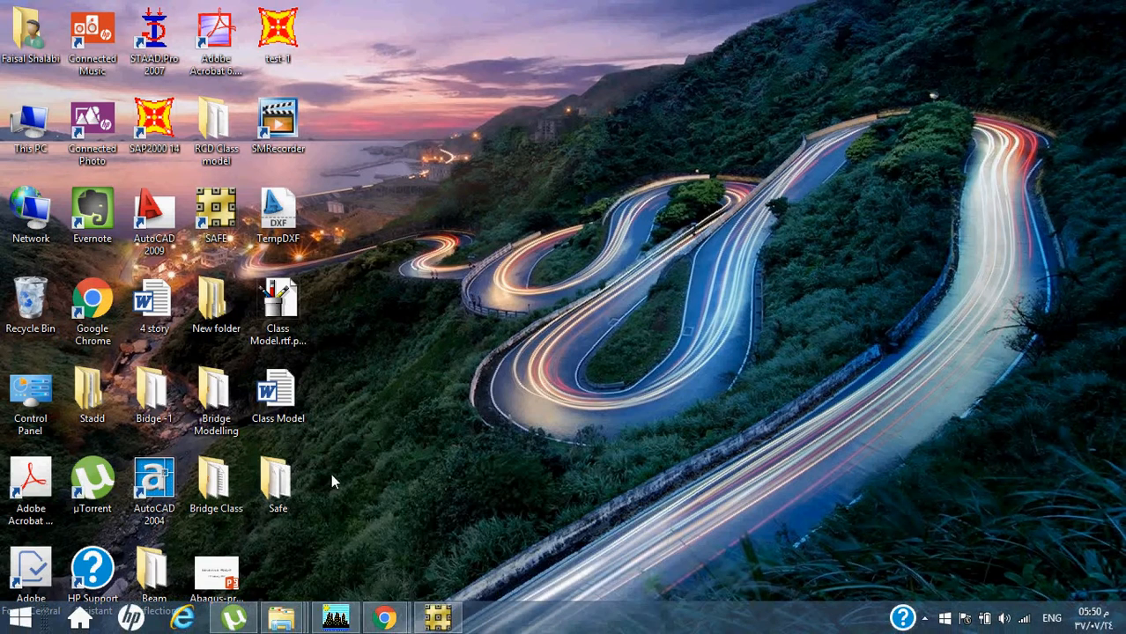
right_click(335, 619)
left_click(455, 432)
right_click(458, 425)
mouse_move(531, 377)
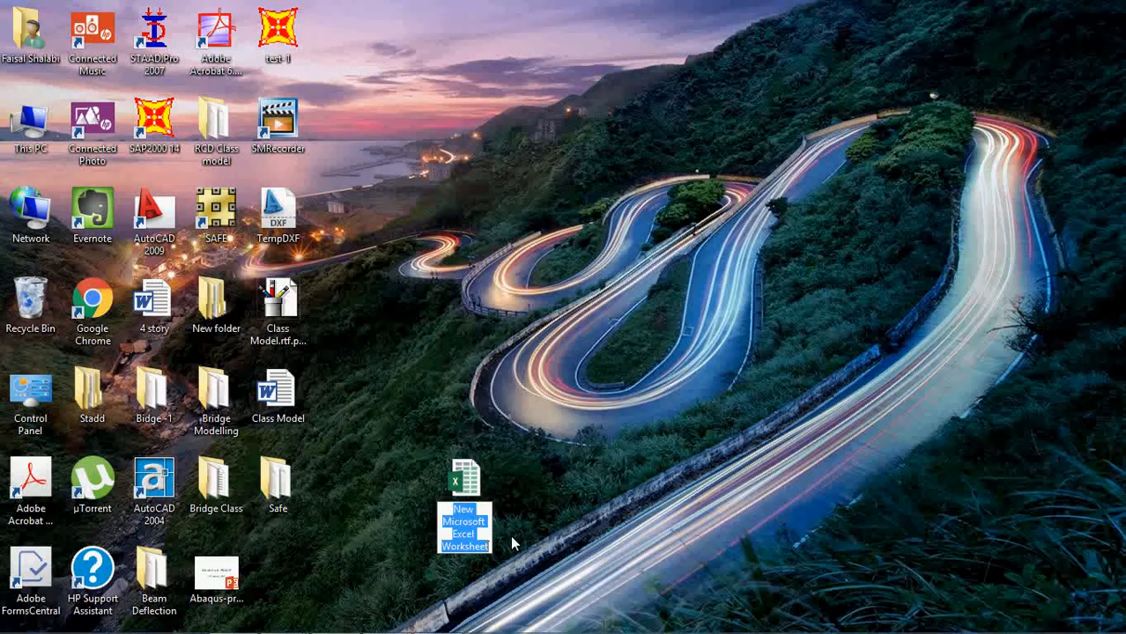
key("Return")
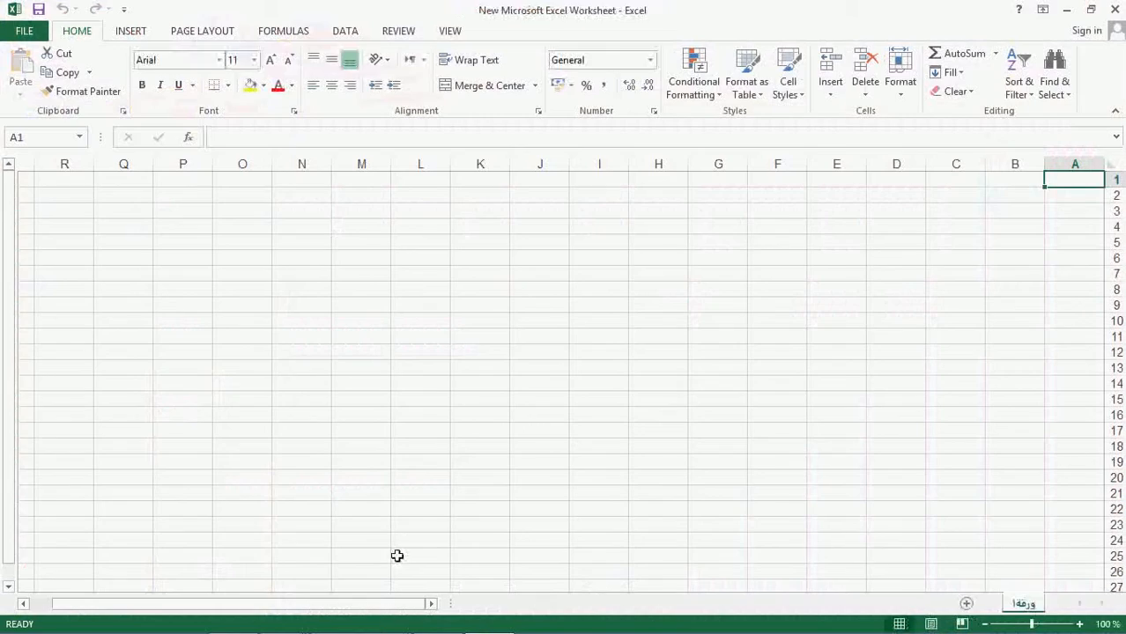
- Switch back to SAFE and review the point loads of every load pattern at the column point at grid C-2
left_click(438, 619)
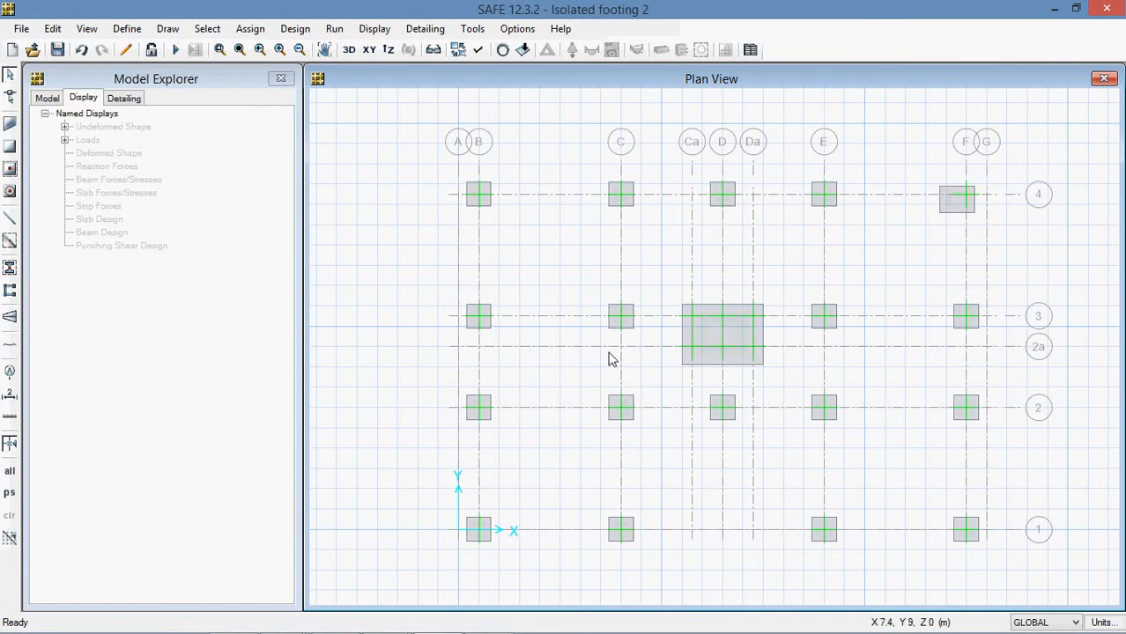
right_click(621, 409)
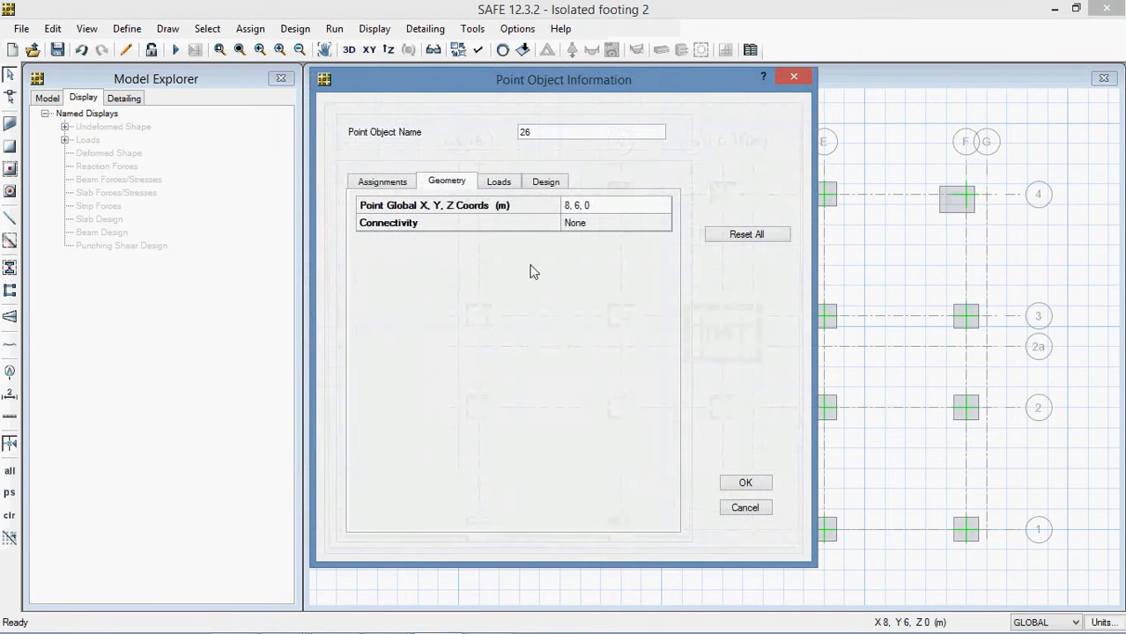
left_click(500, 182)
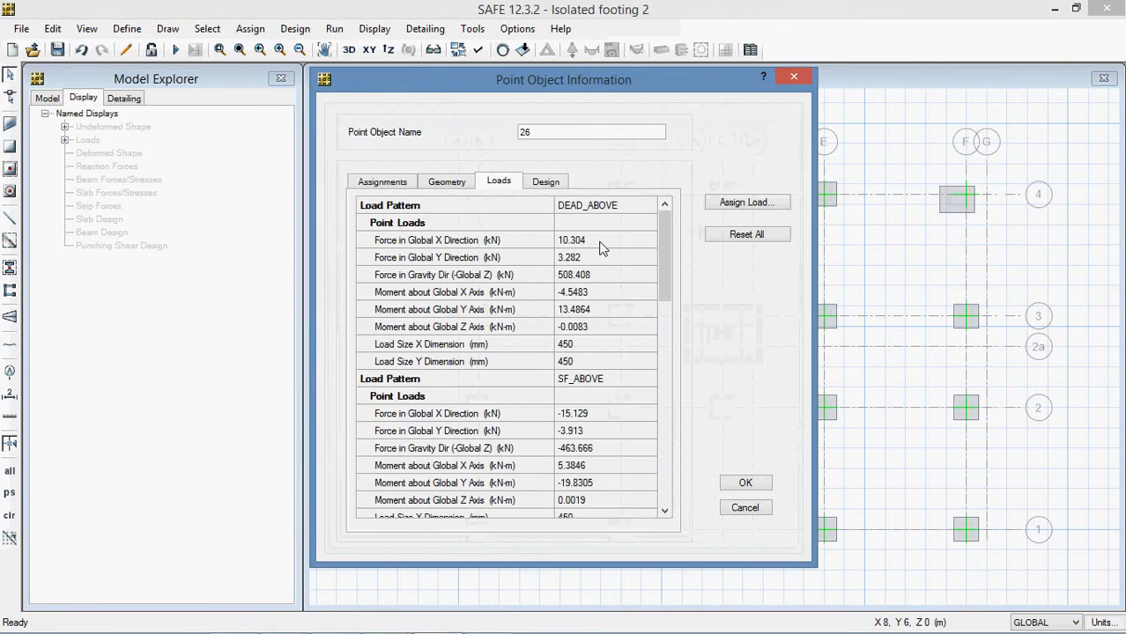
left_click_drag(660, 250, 696, 516)
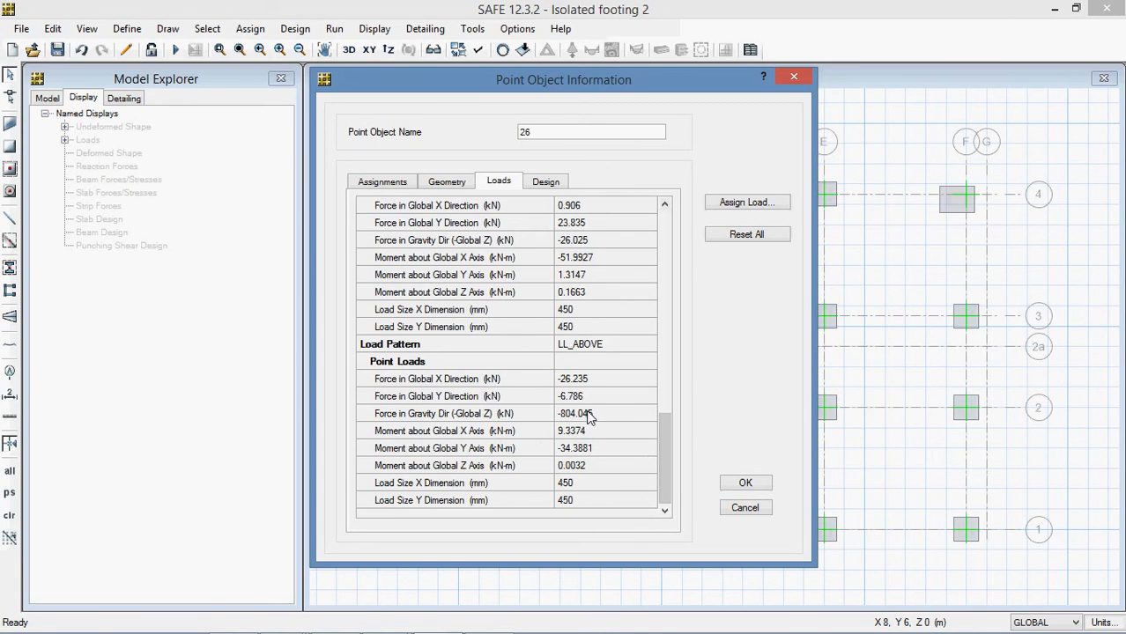
left_click(745, 508)
- Open the selection of tables for printing and expand the model definition's Assignments group
left_click(24, 28)
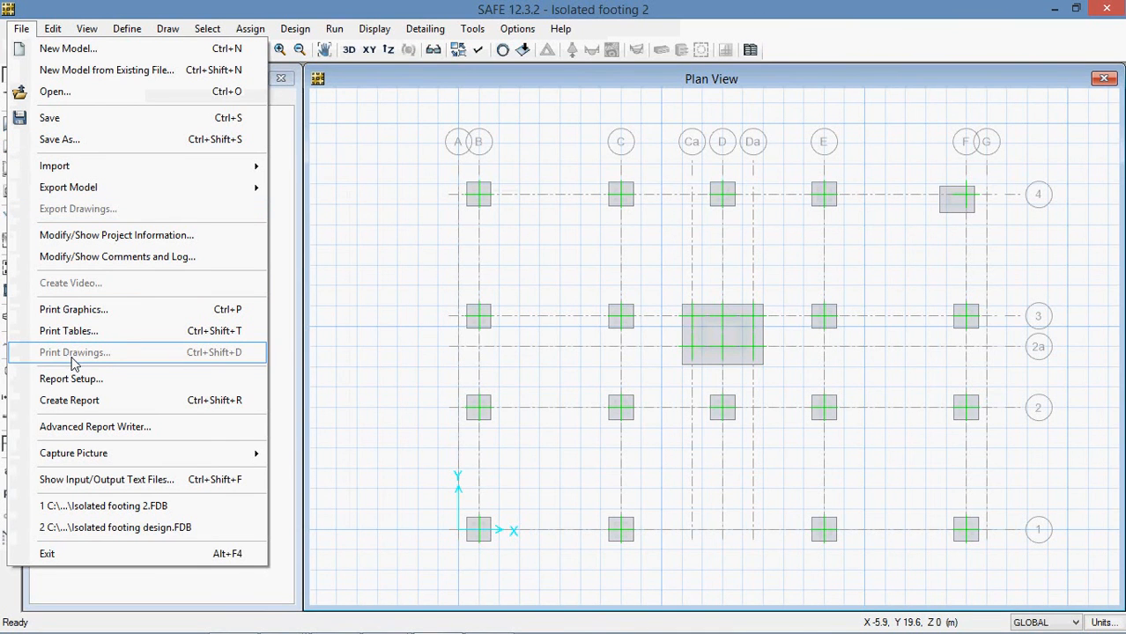
mouse_move(86, 192)
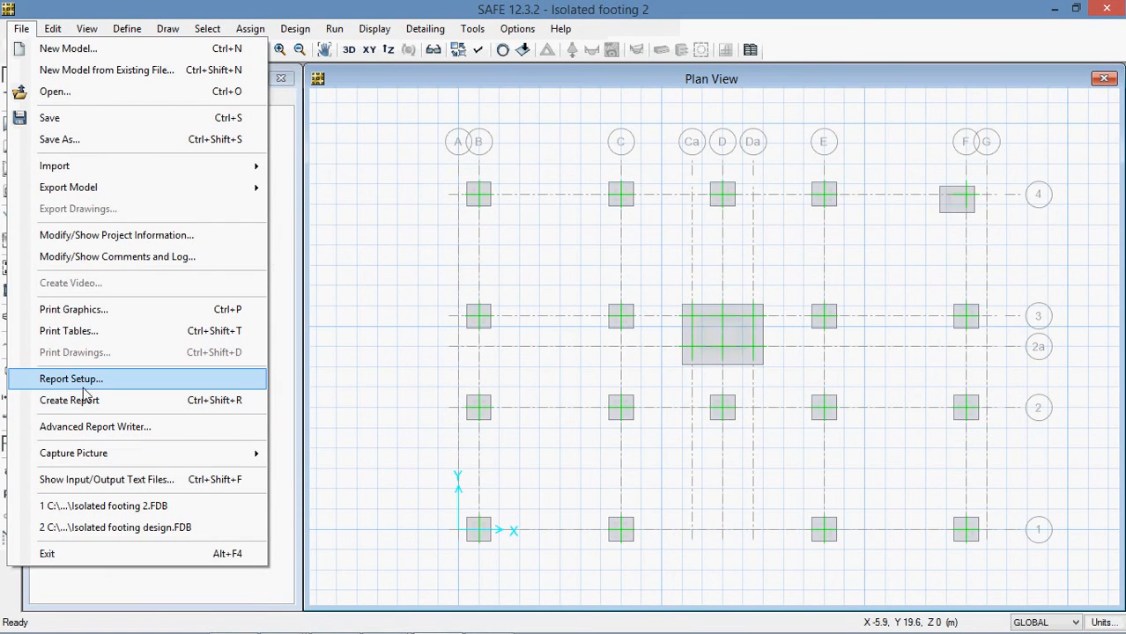
left_click(76, 332)
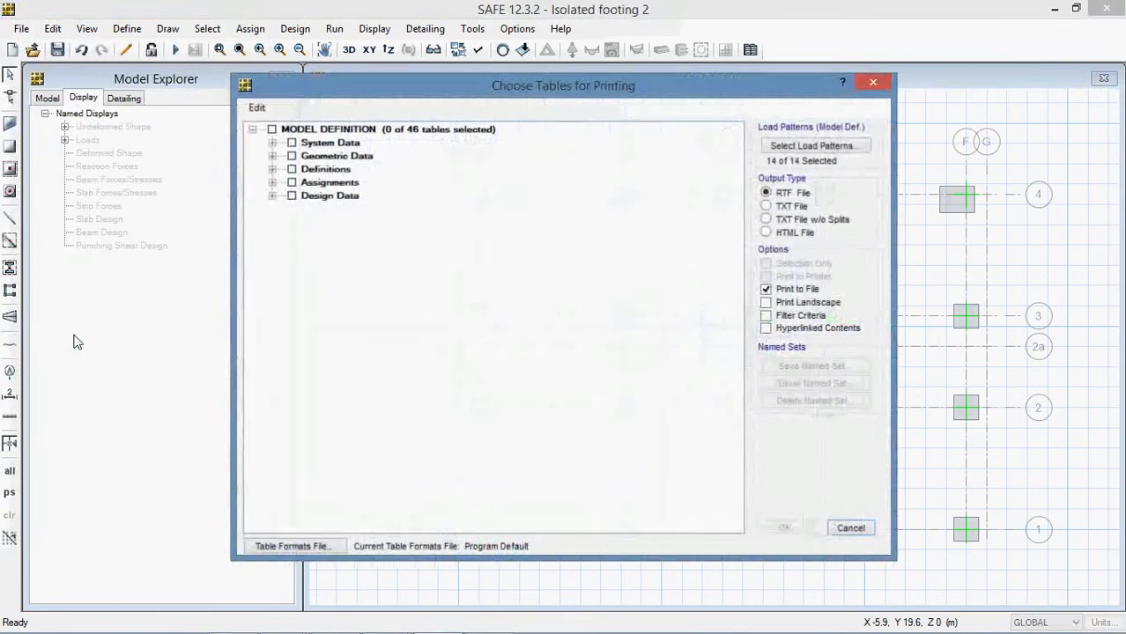
left_click(273, 183)
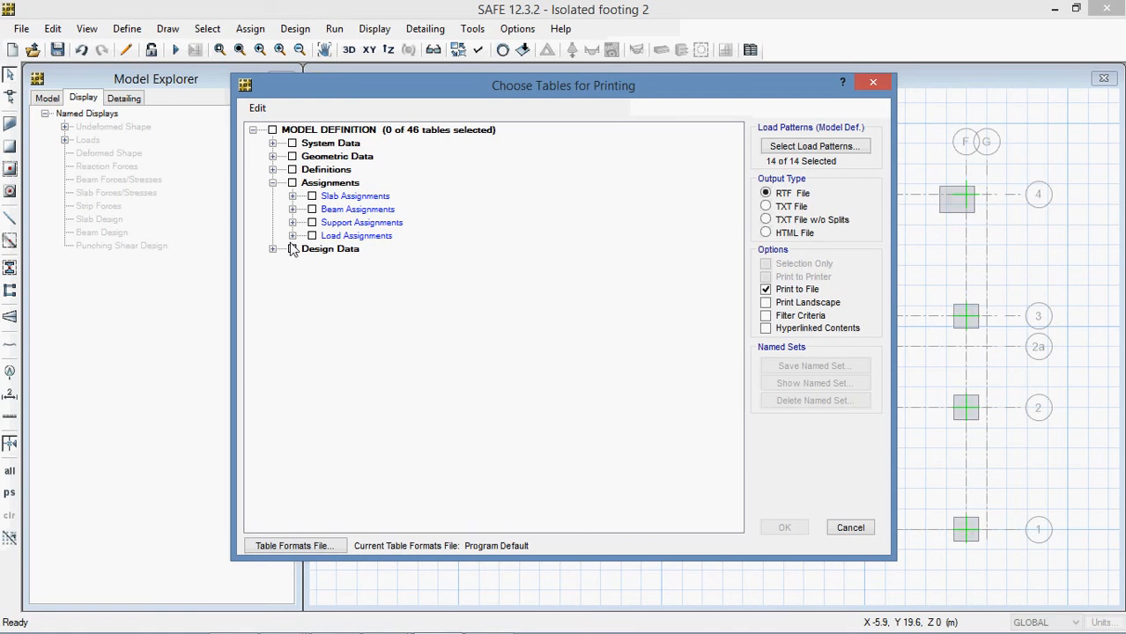
- Limit the load patterns for the printed tables to DEAD_ABOVE, LL_ABOVE, SF_ABOVE and Wall_ABOVE
left_click(829, 150)
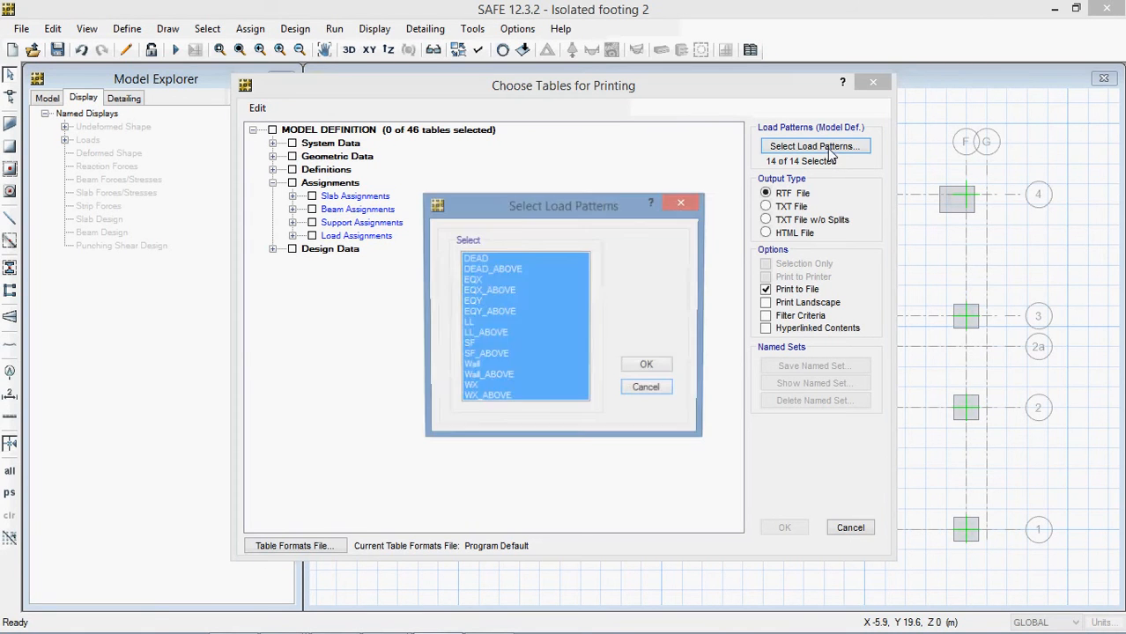
left_click(519, 322)
left_click(500, 262)
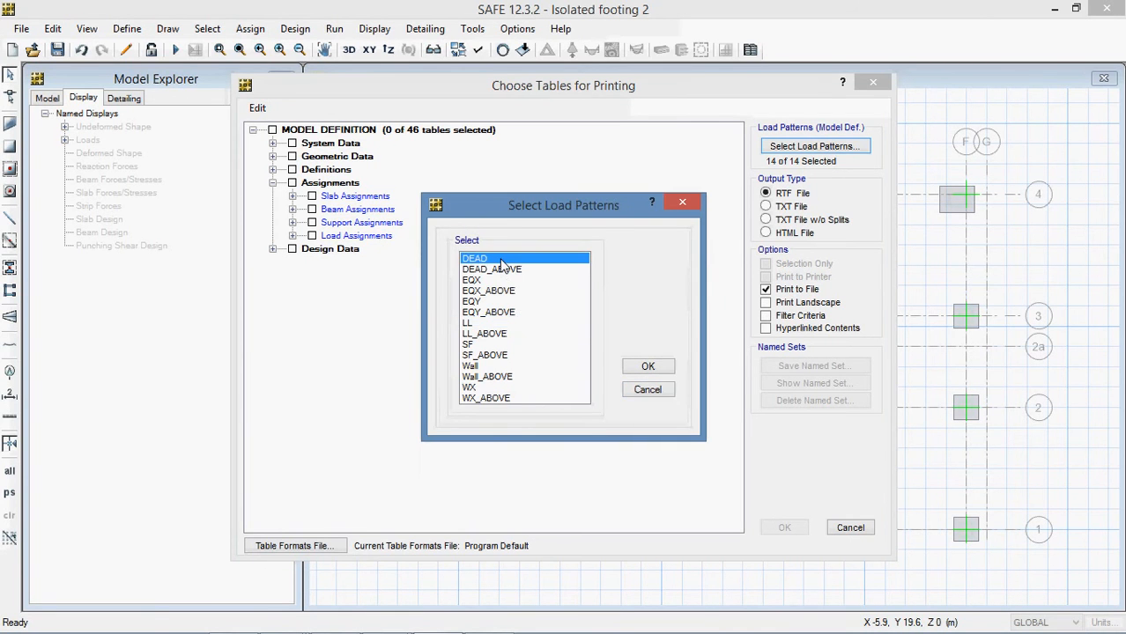
left_click(481, 324, "shift")
left_click(480, 344)
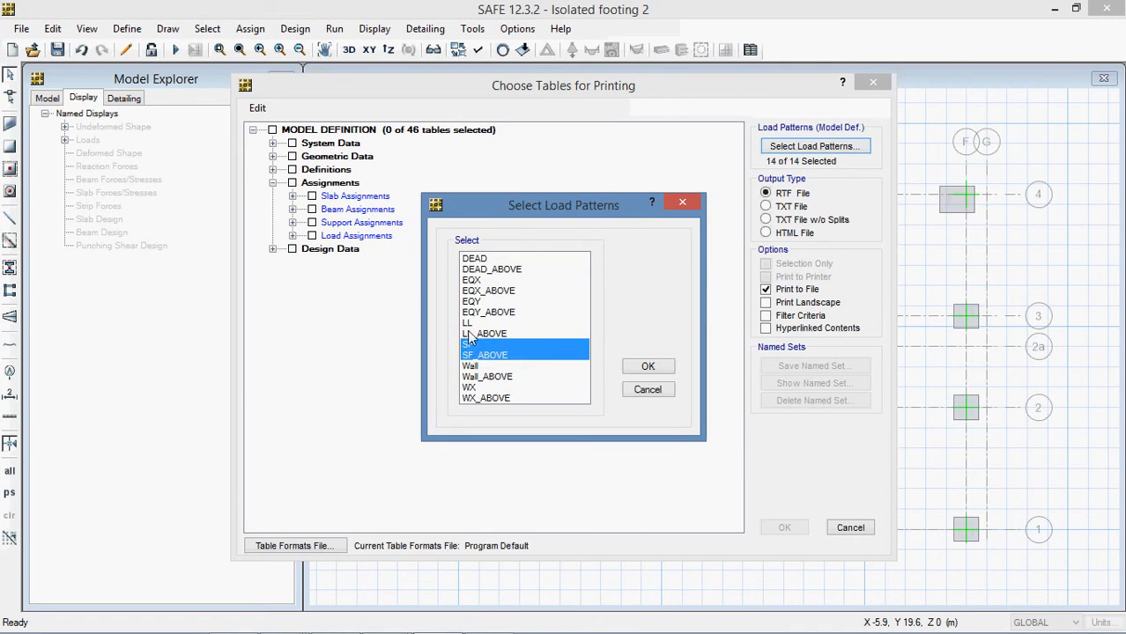
left_click(476, 323)
left_click(492, 260, "ctrl")
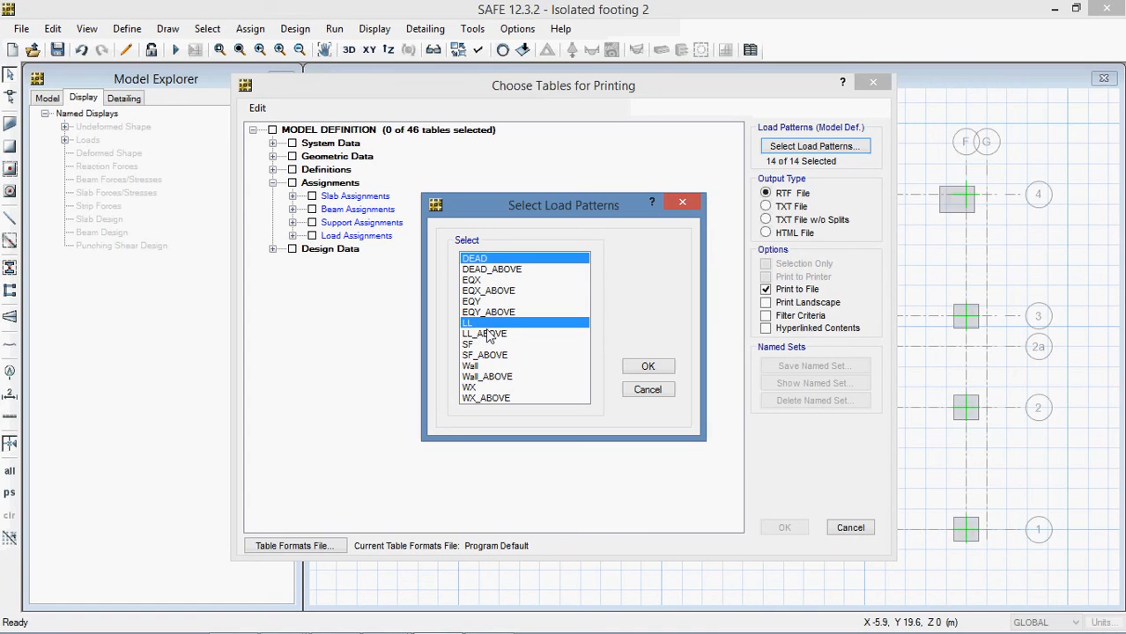
left_click(487, 335)
left_click(489, 269, "ctrl")
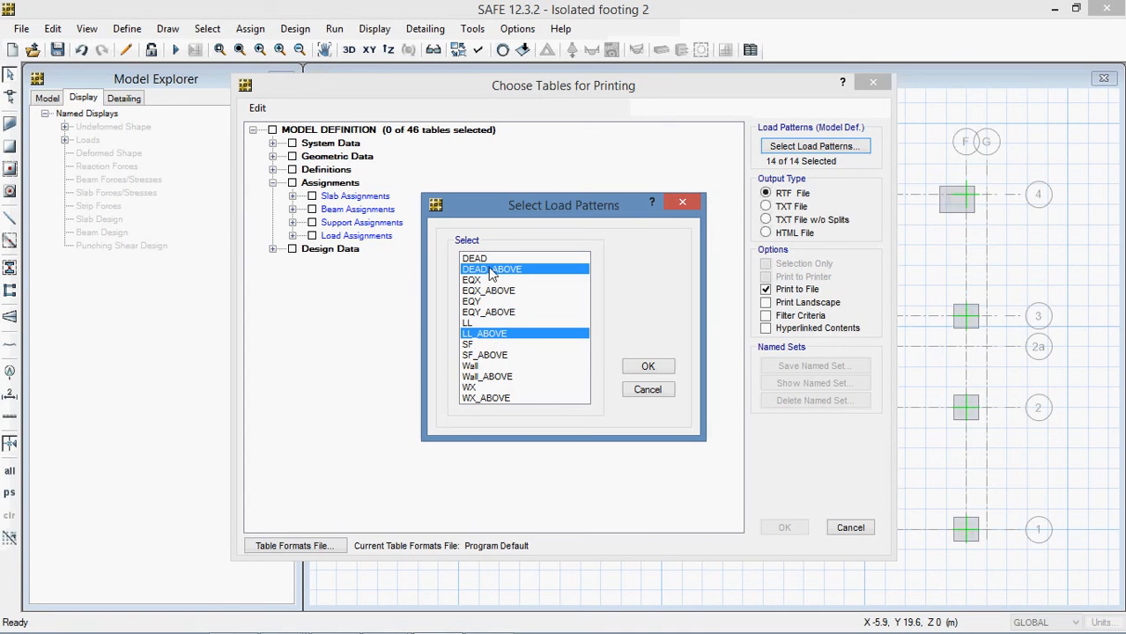
left_click(488, 378, "ctrl")
left_click(502, 356, "ctrl")
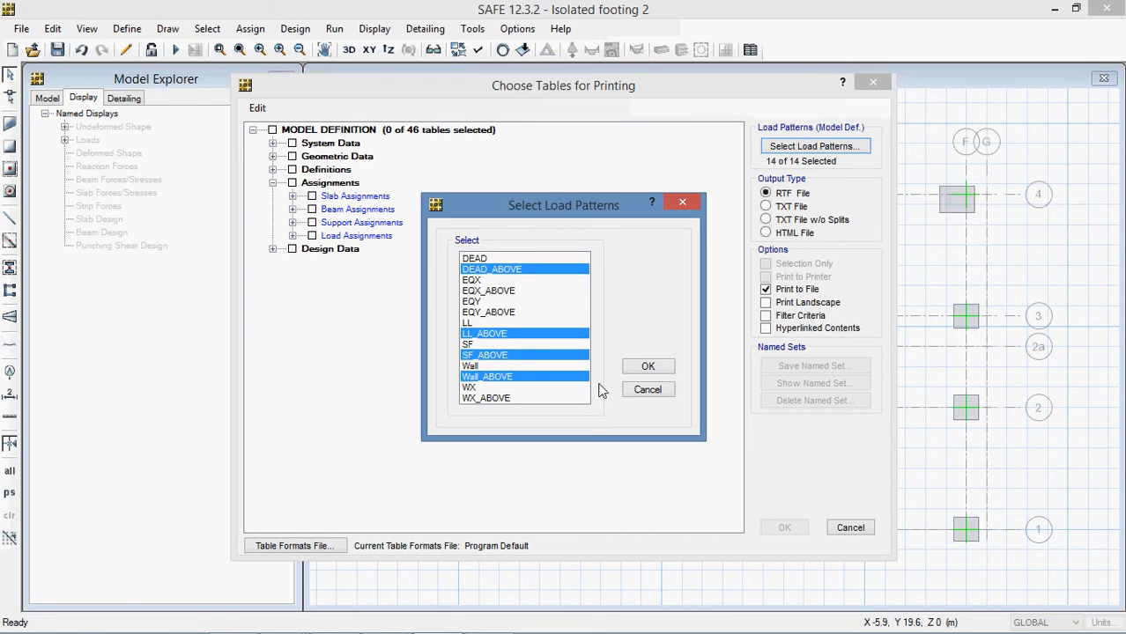
left_click(662, 371)
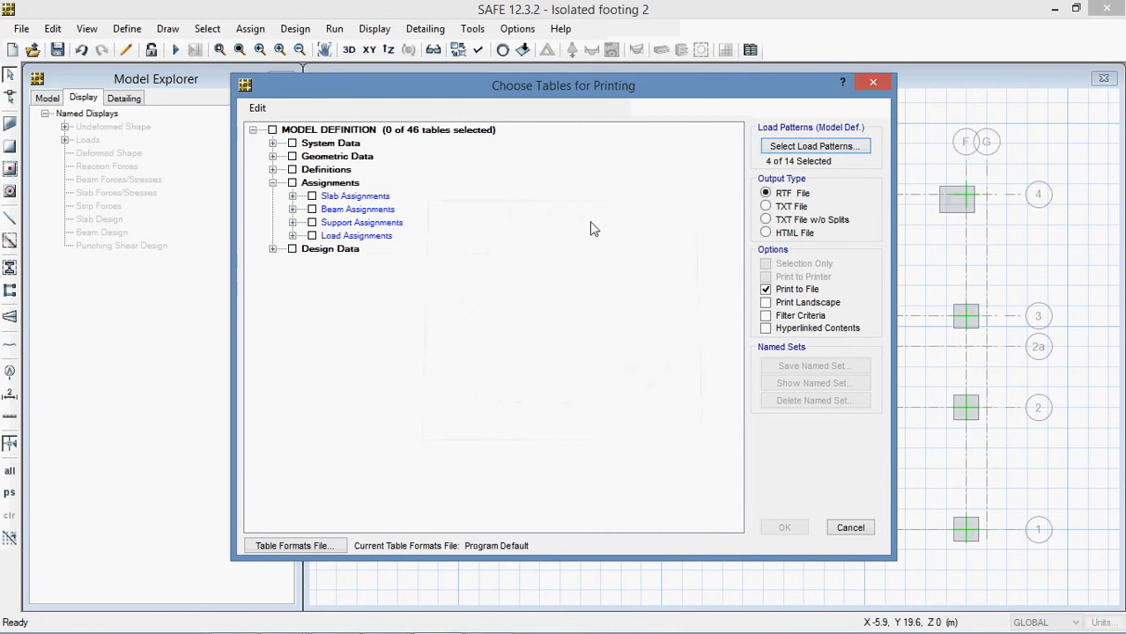
- Include the Support Assignments tables in the printout and choose TXT File as the output type, sent to a printer
left_click(312, 223)
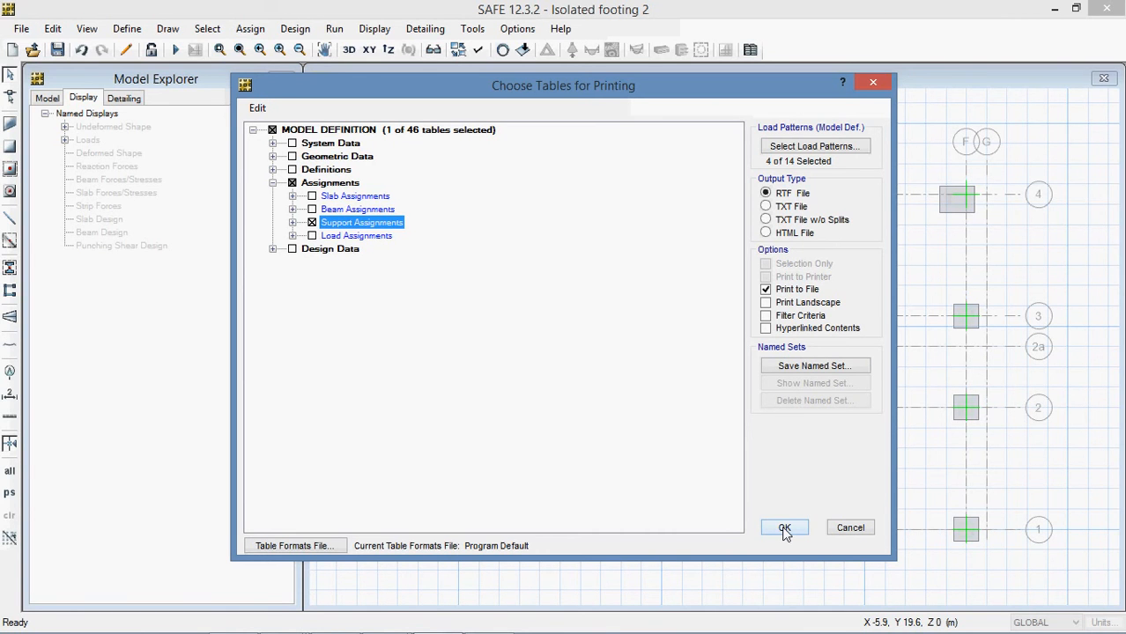
left_click(766, 206)
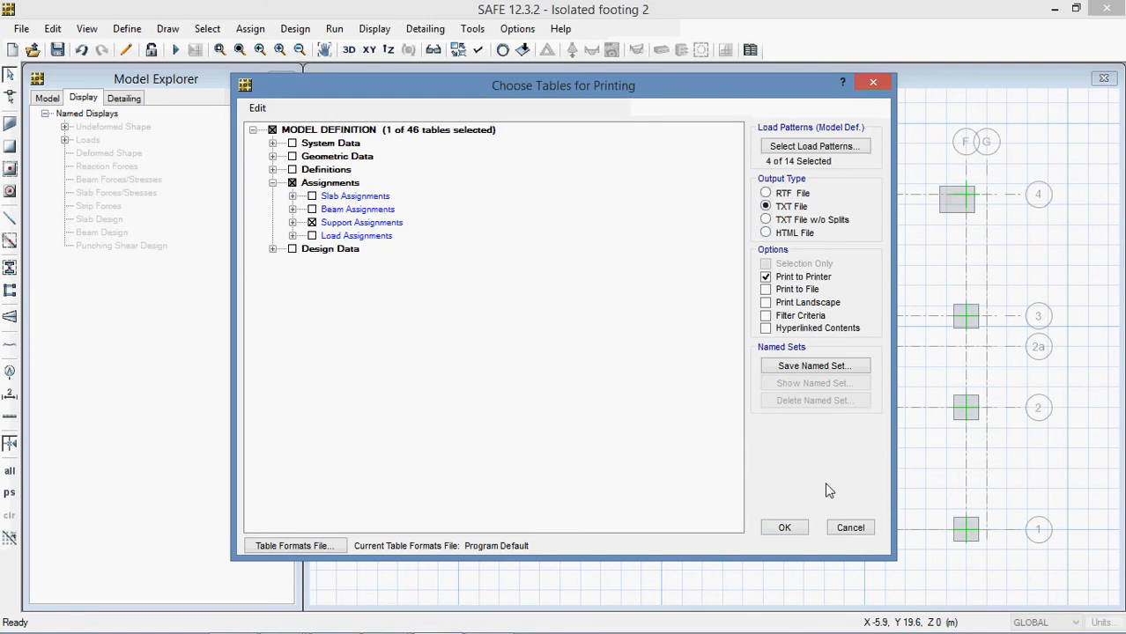
left_click(784, 527)
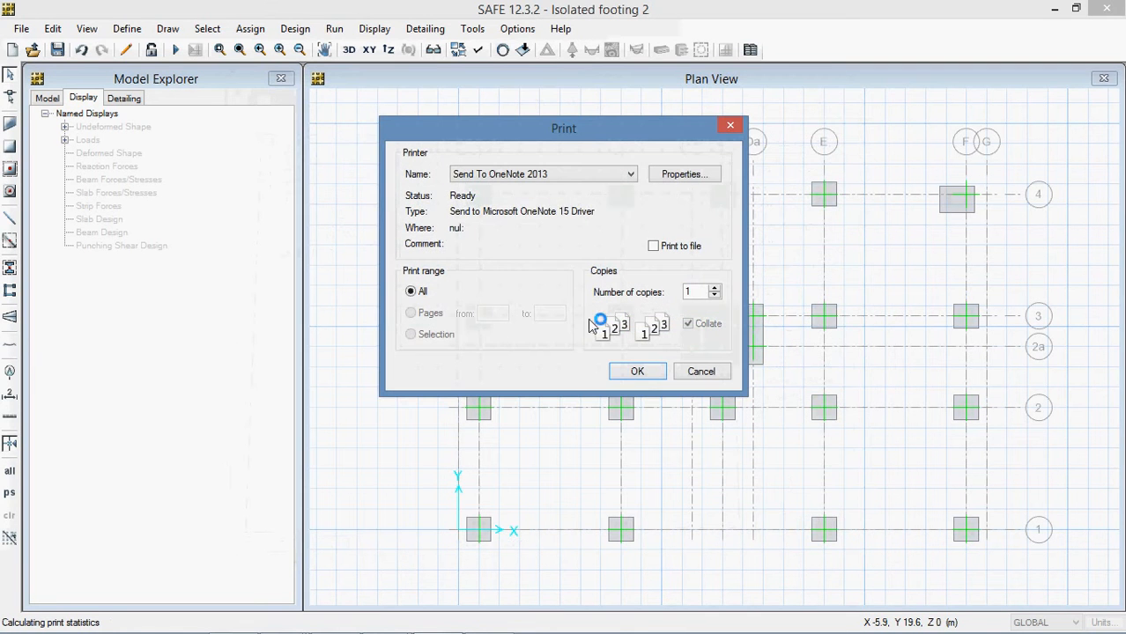
- Choose Microsoft XPS Document Writer as the printer and generate the print preview of the report
left_click(622, 180)
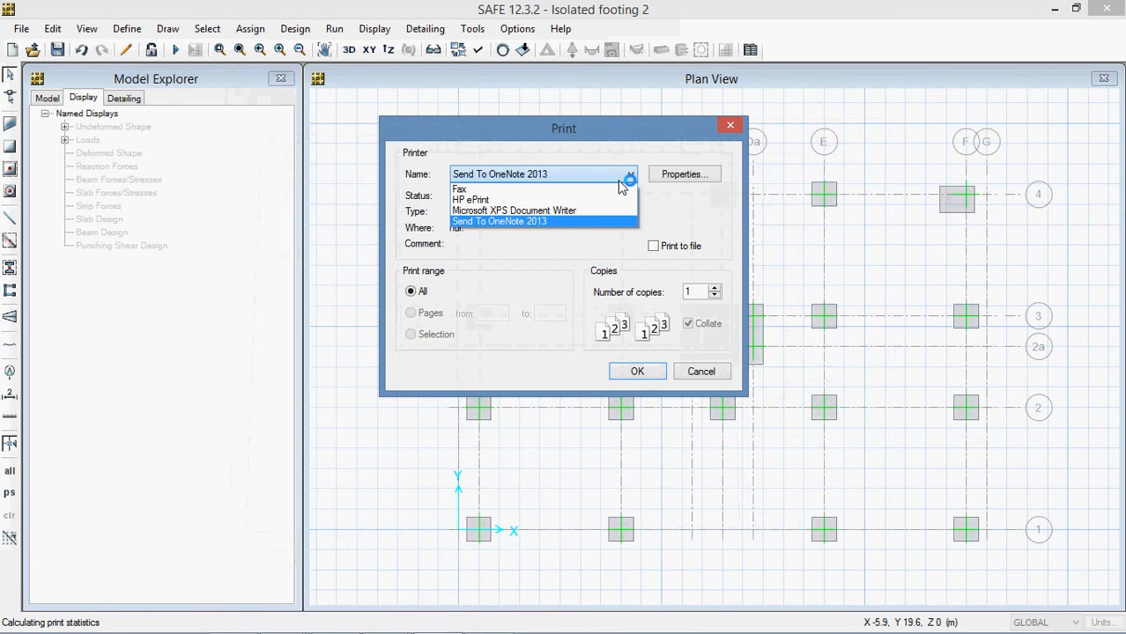
left_click(622, 180)
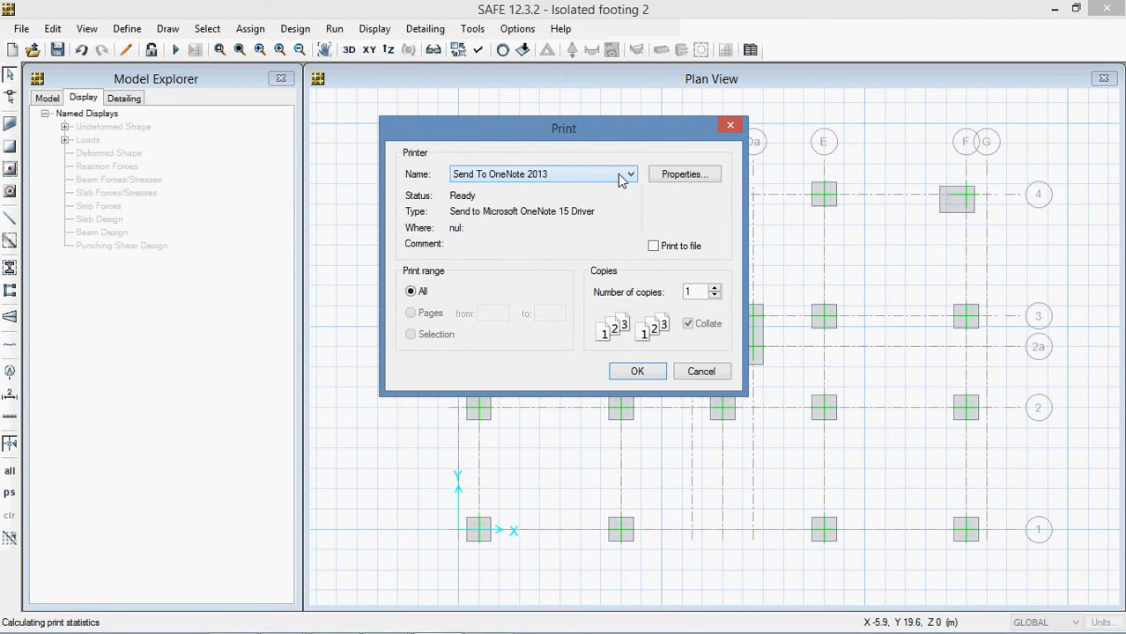
left_click(622, 179)
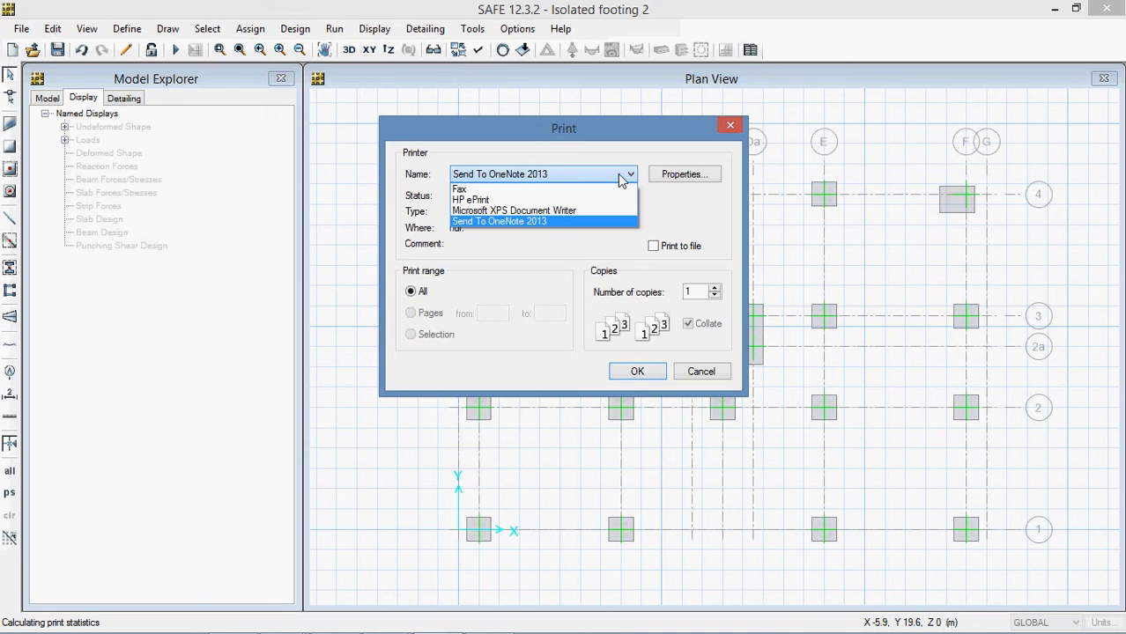
left_click(608, 211)
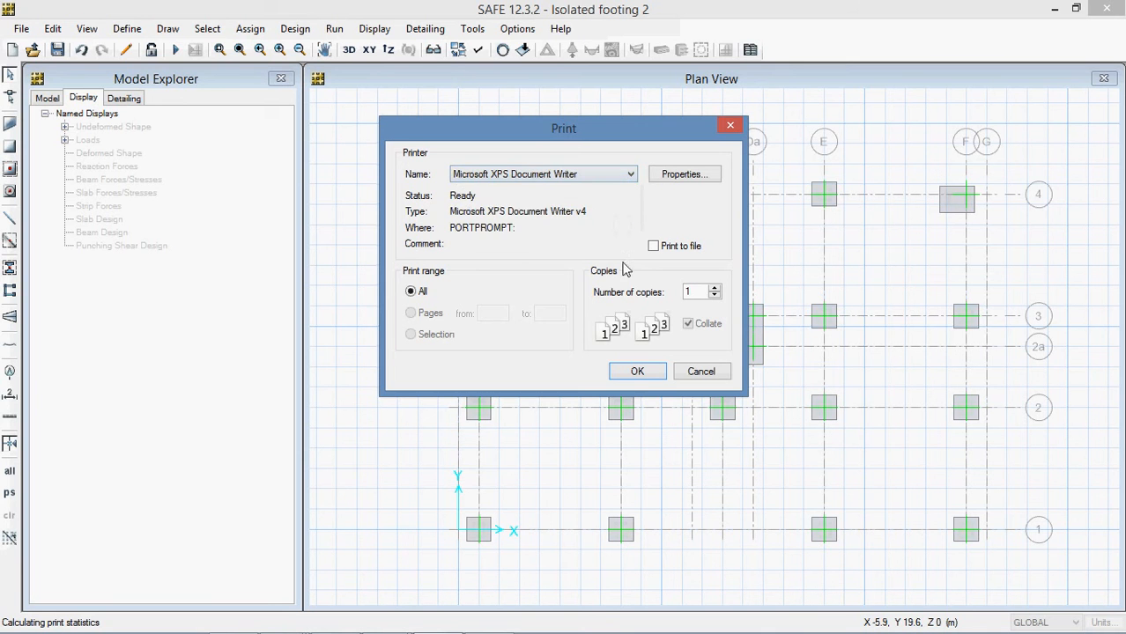
left_click(641, 374)
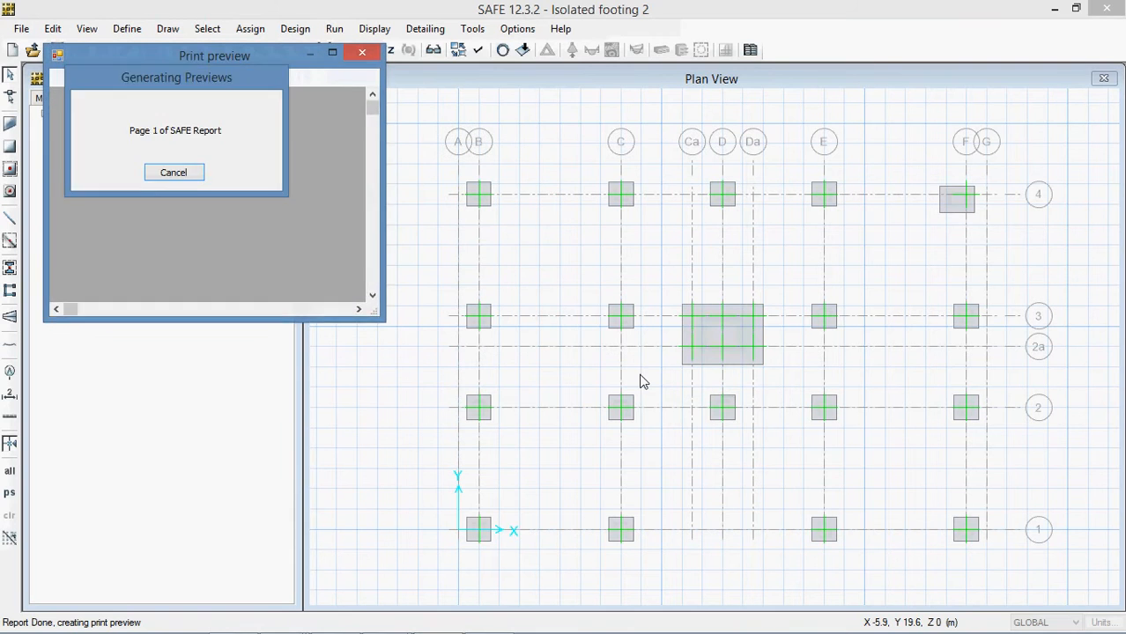
- Examine the Point Restraint Assignments table in the enlarged print preview and close the preview
left_click(332, 55)
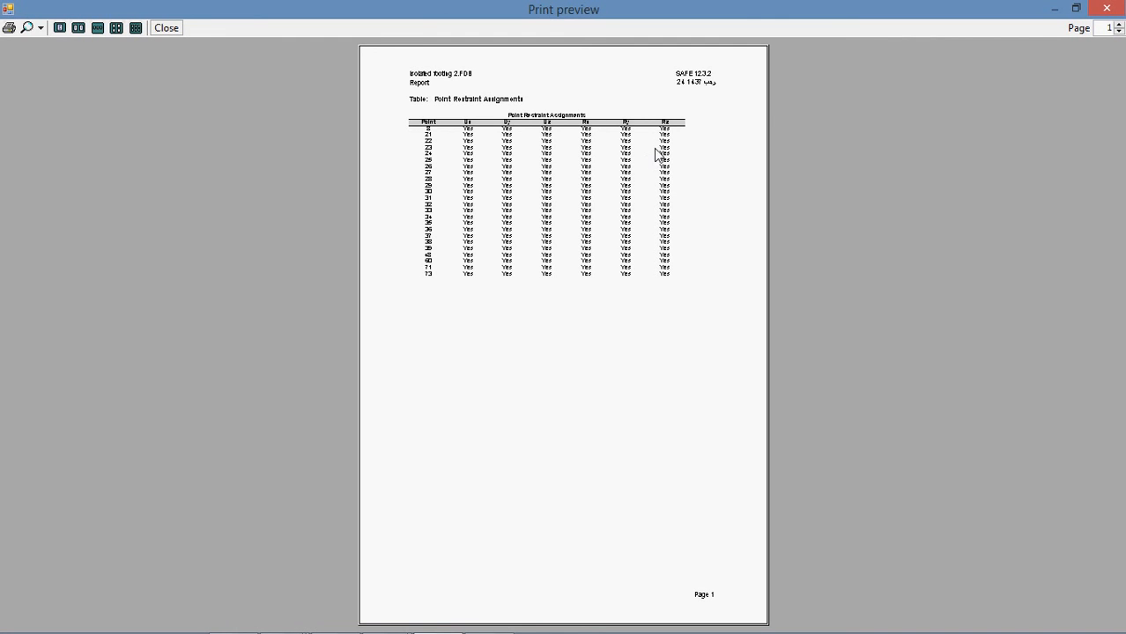
left_click(1120, 31)
left_click(165, 29)
mouse_move(516, 627)
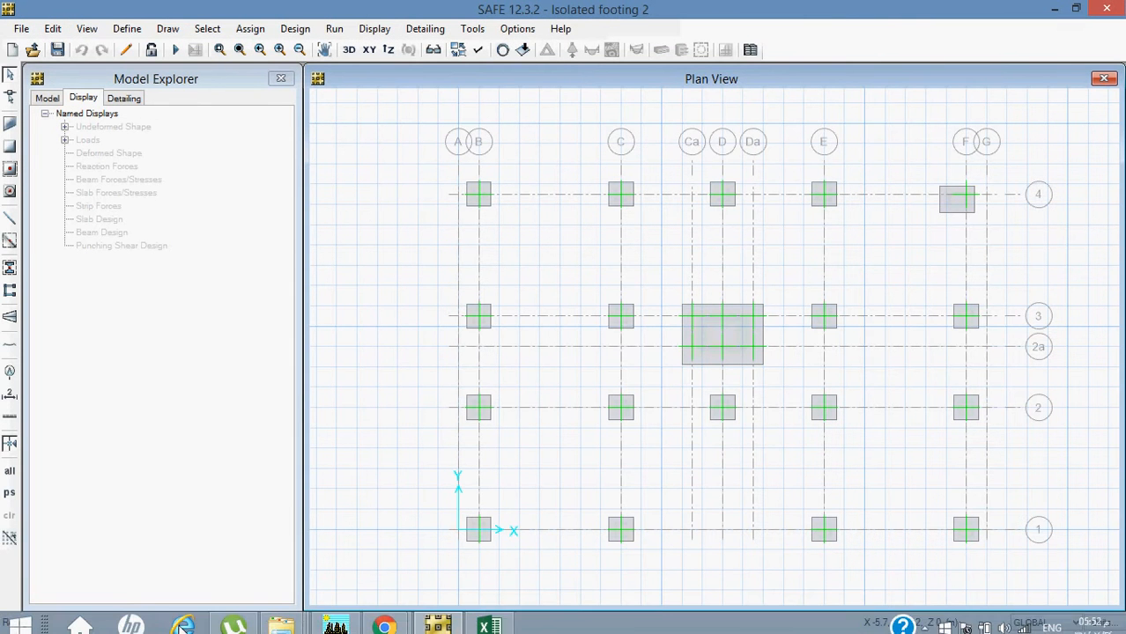
left_click(490, 619)
left_click(438, 621)
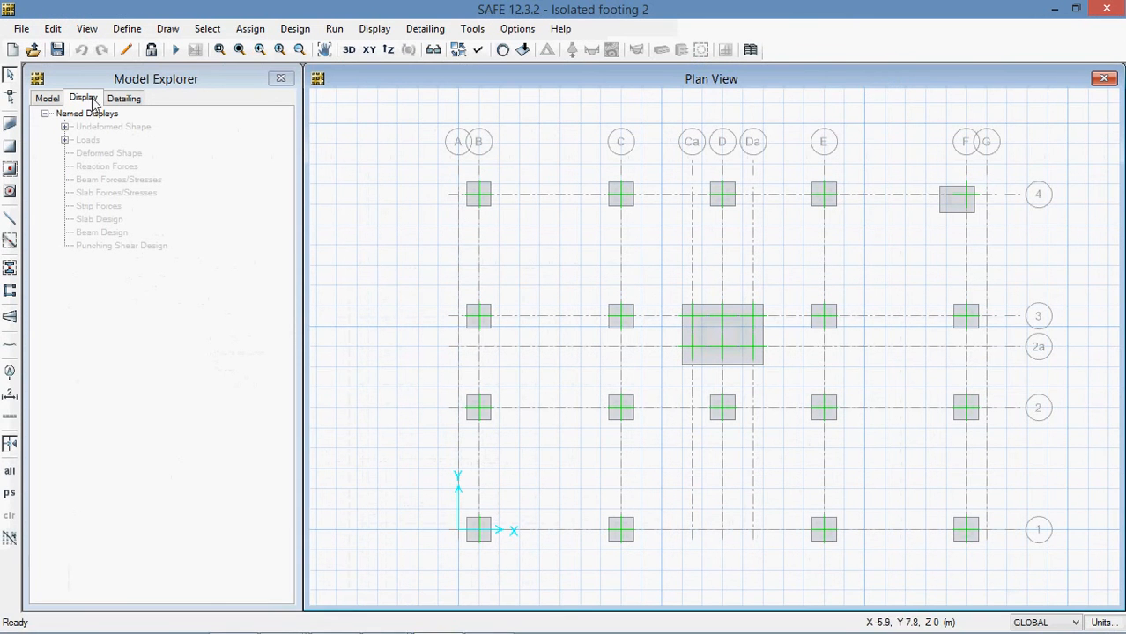
- Review the point loads of every load pattern assigned to the column point at grid C-3
left_click(624, 325)
right_click(623, 326)
left_click(498, 183)
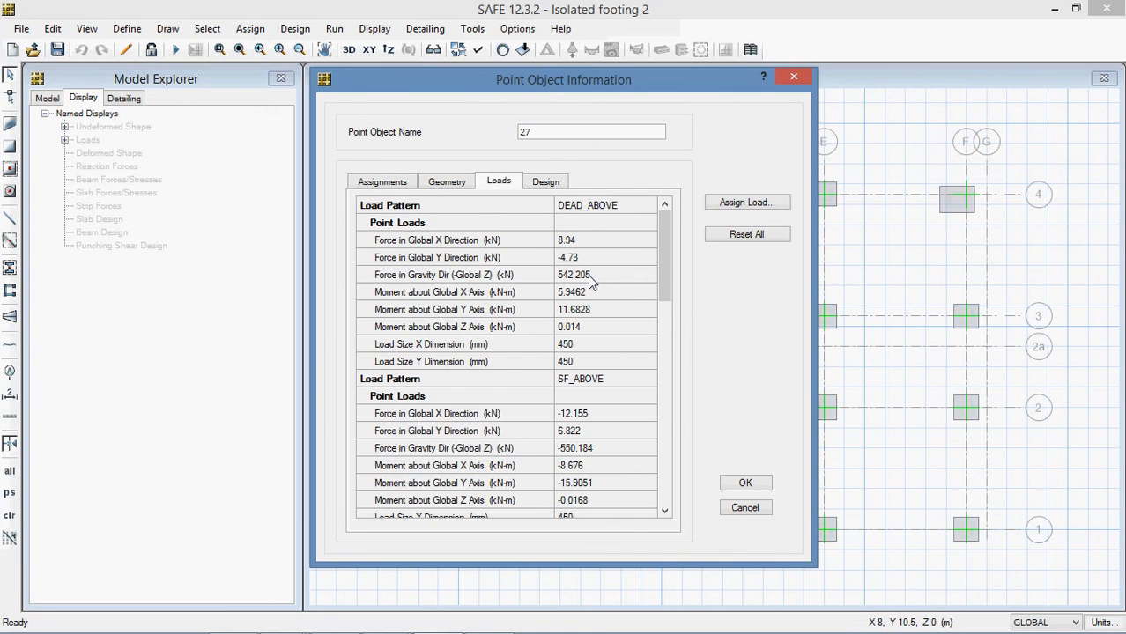
left_click_drag(665, 304, 671, 330)
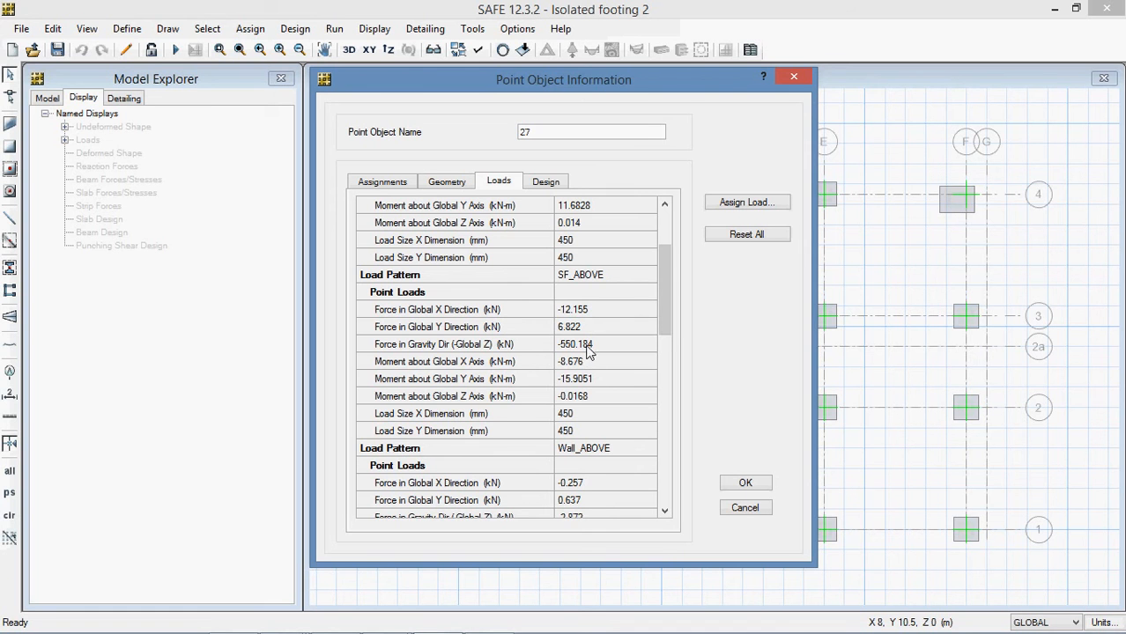
left_click_drag(673, 319, 670, 331)
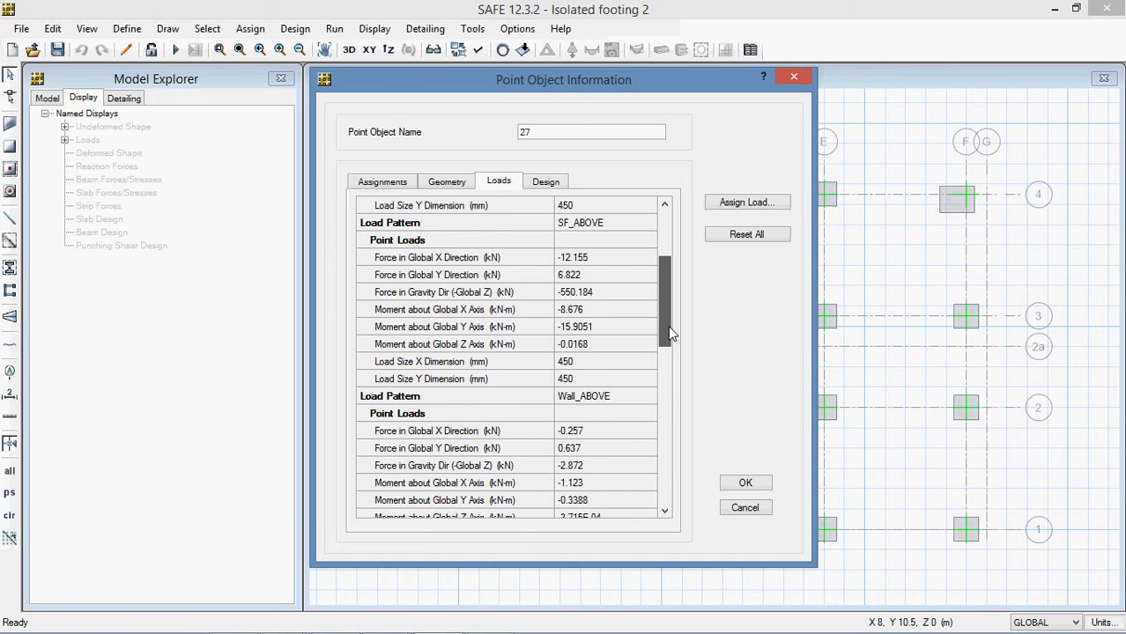
left_click_drag(668, 325, 667, 329)
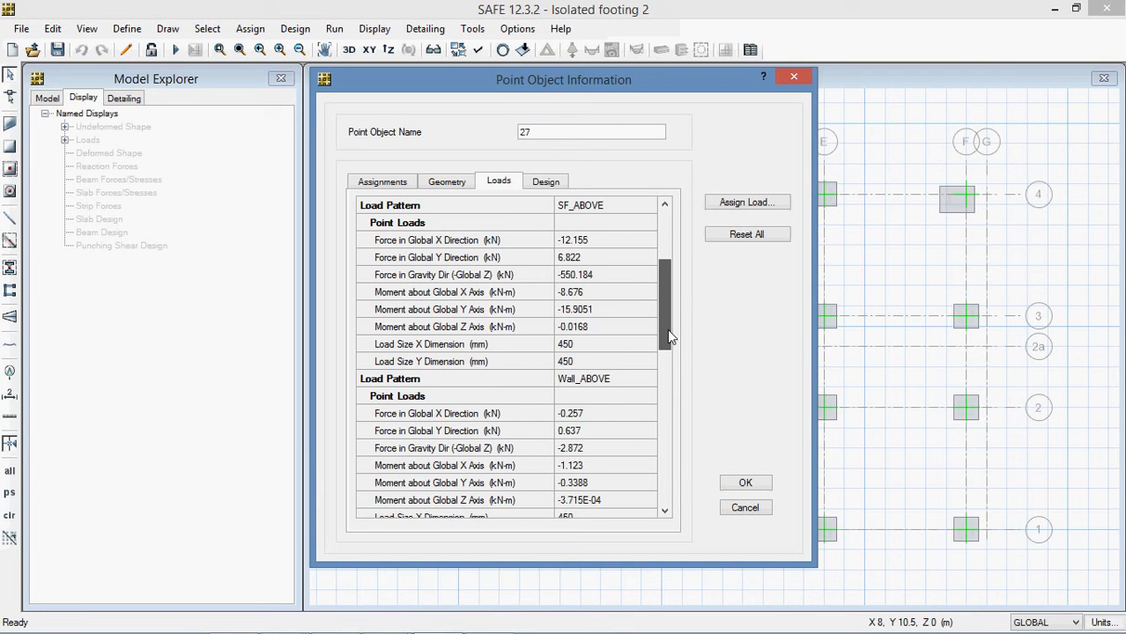
mouse_move(667, 329)
left_mouse_down()
mouse_move(661, 363)
mouse_move(658, 346)
left_mouse_up()
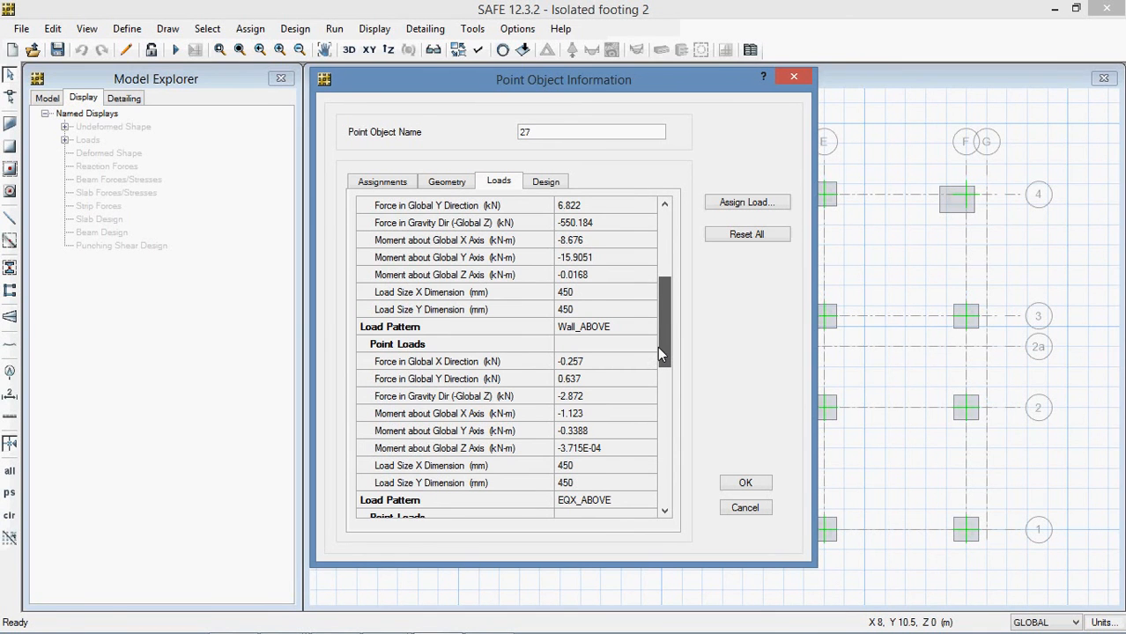
left_click_drag(664, 345, 671, 399)
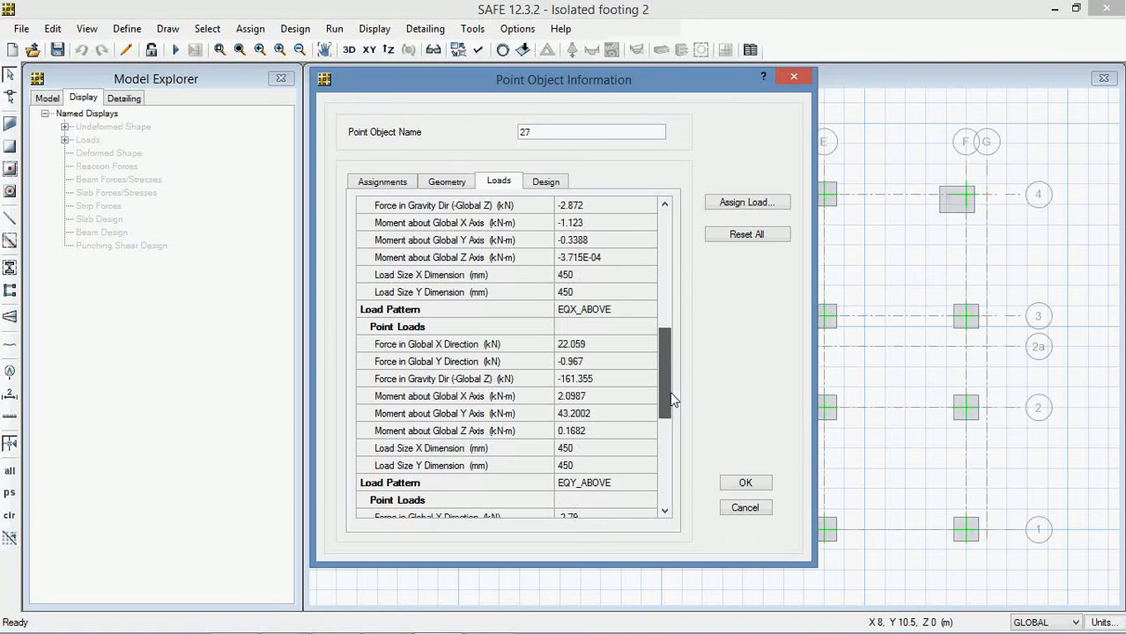
left_click_drag(671, 400, 663, 472)
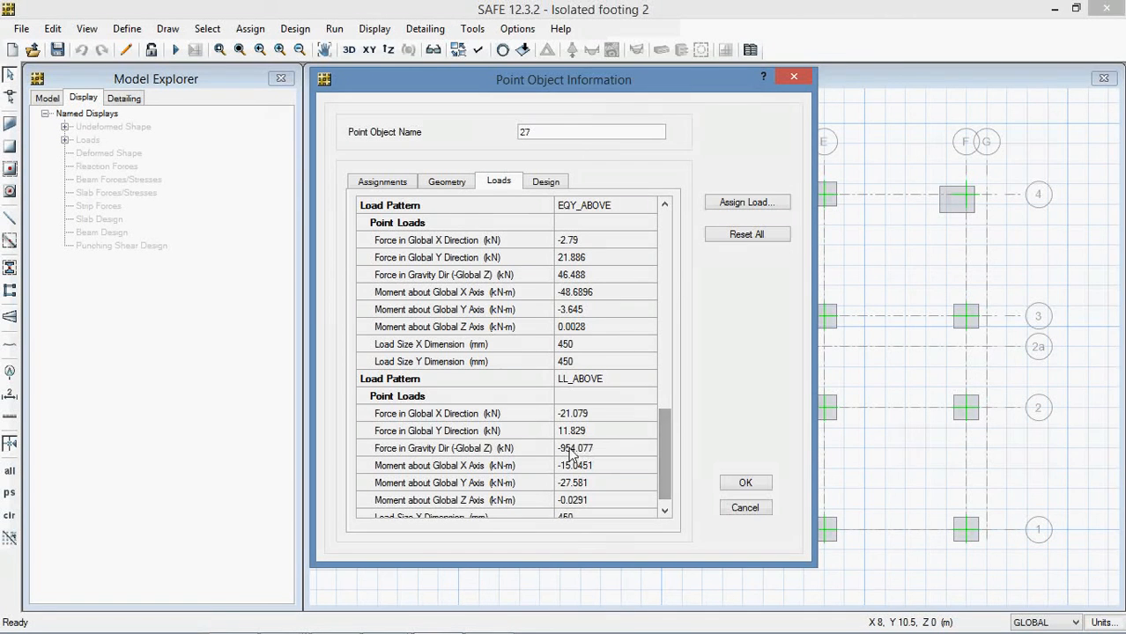
left_click(745, 508)
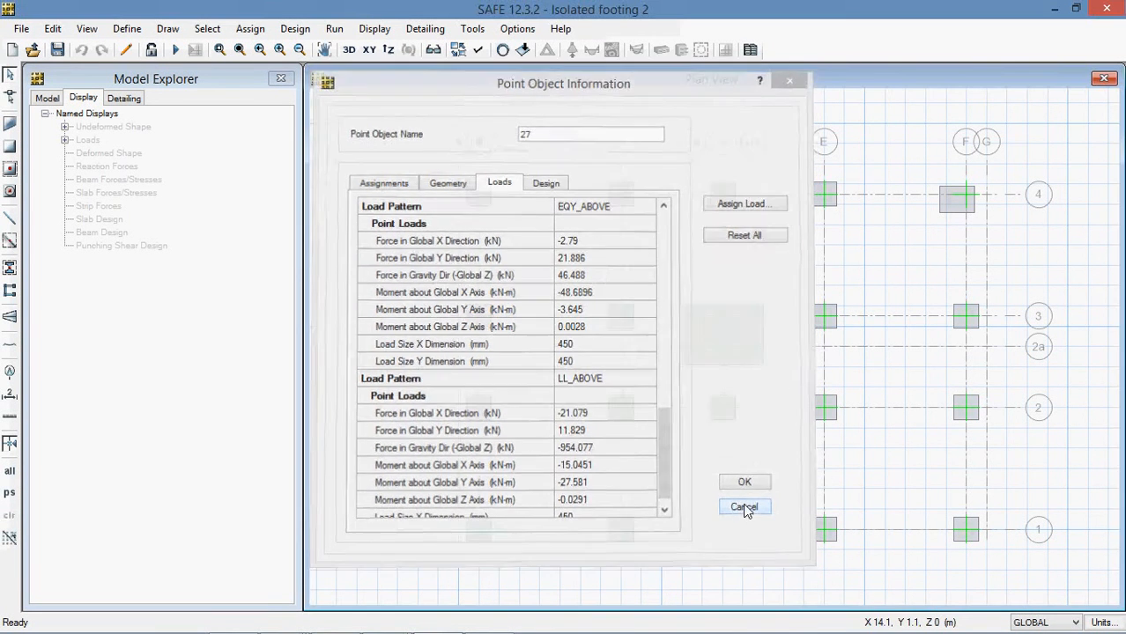
- Check the surface load assignment settings for the footing at grid C-2 and close them without assigning a load
scroll(636, 417, "up", 3)
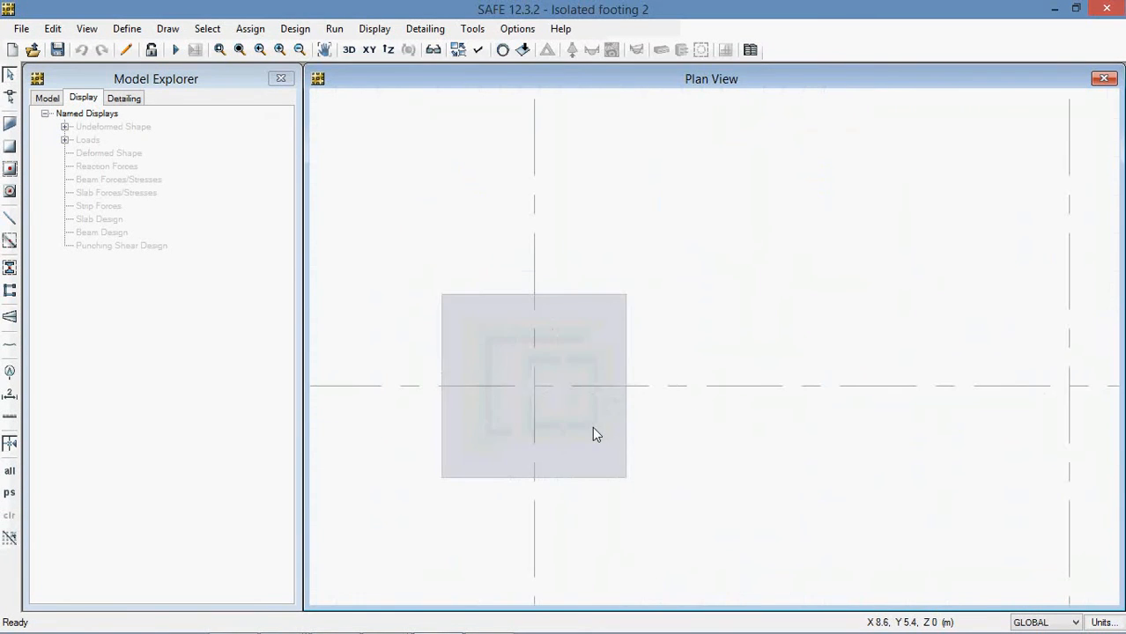
left_click(593, 429)
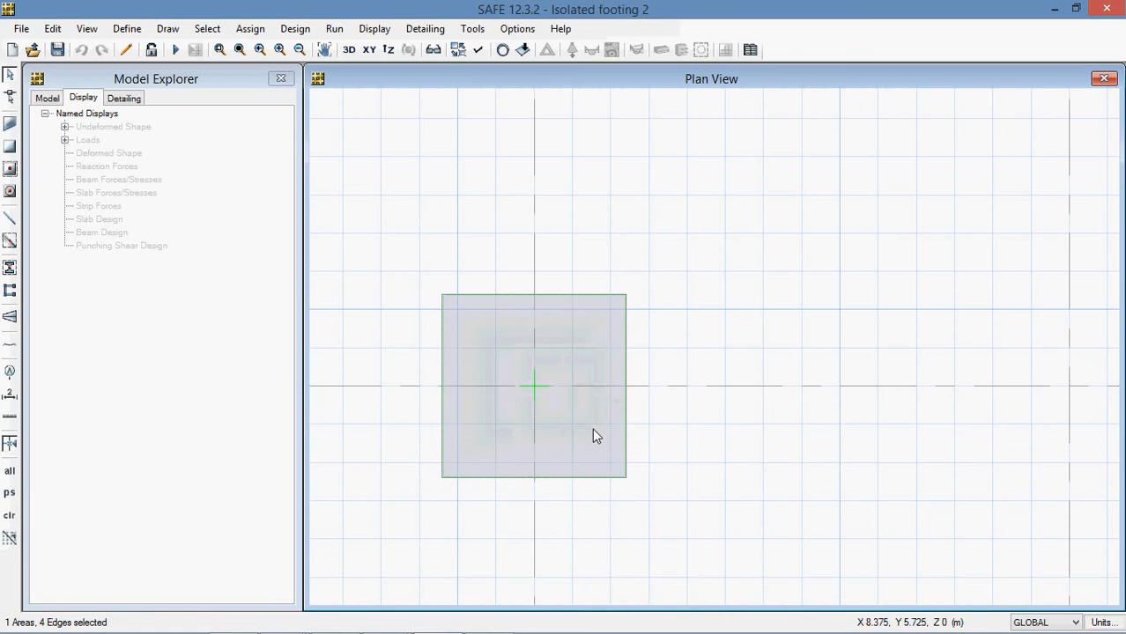
left_click(250, 28)
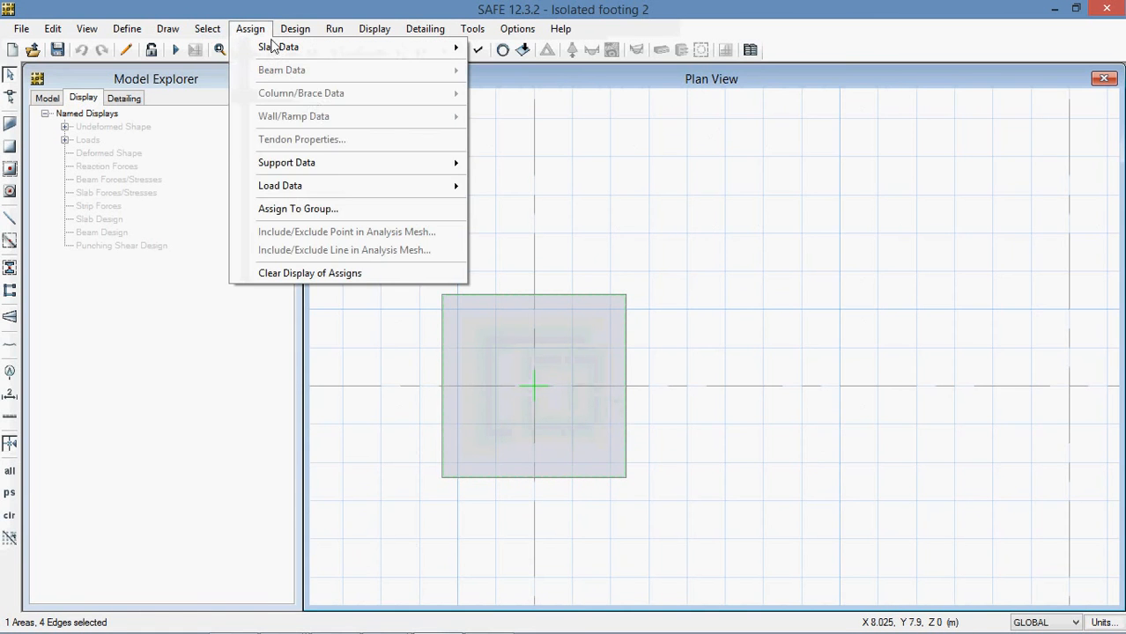
mouse_move(325, 167)
mouse_move(327, 189)
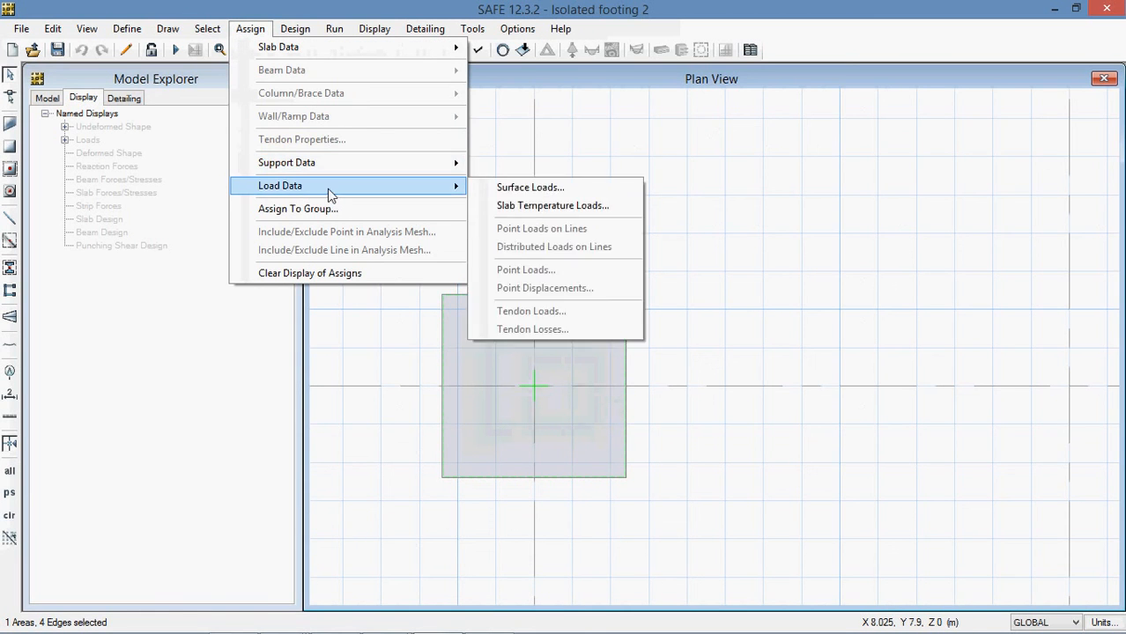
left_click(525, 188)
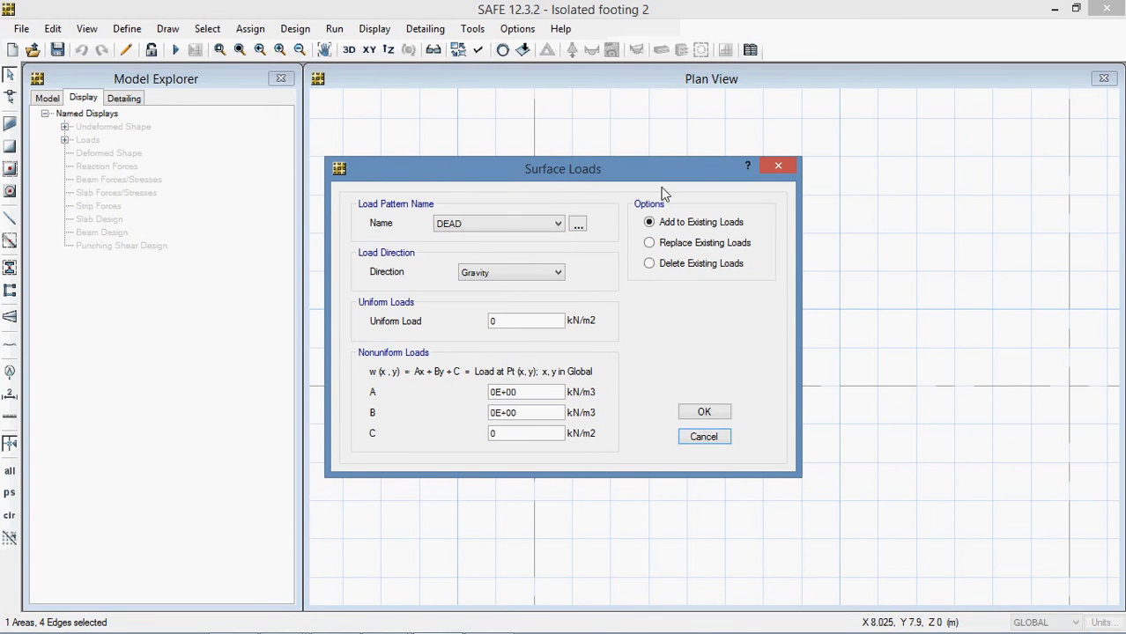
left_click(777, 167)
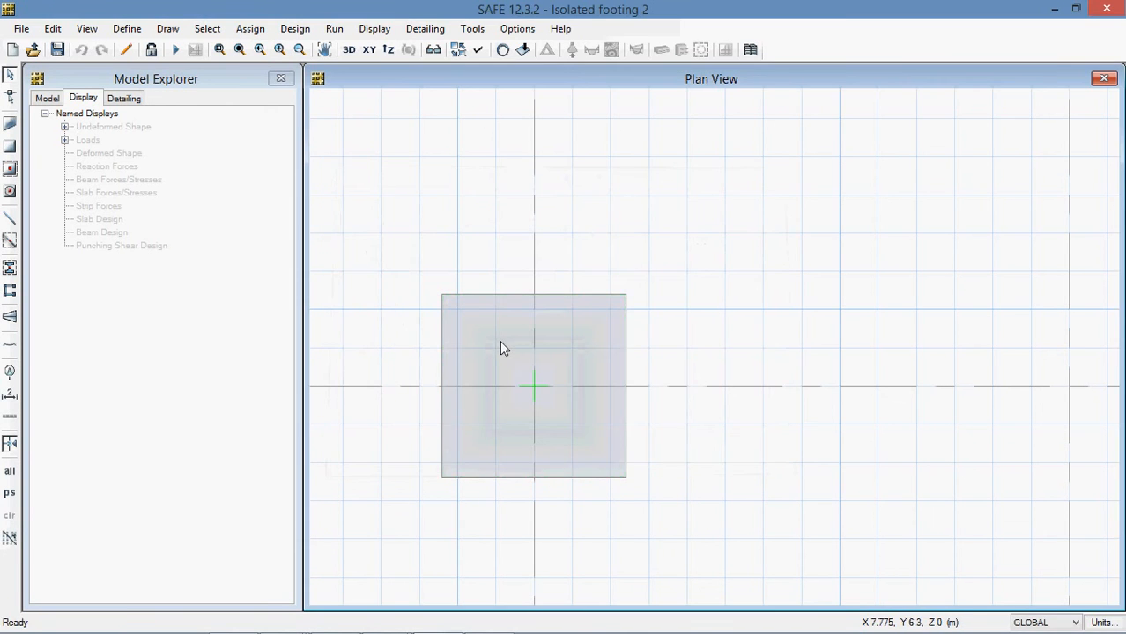
left_click(496, 339)
left_click(534, 388)
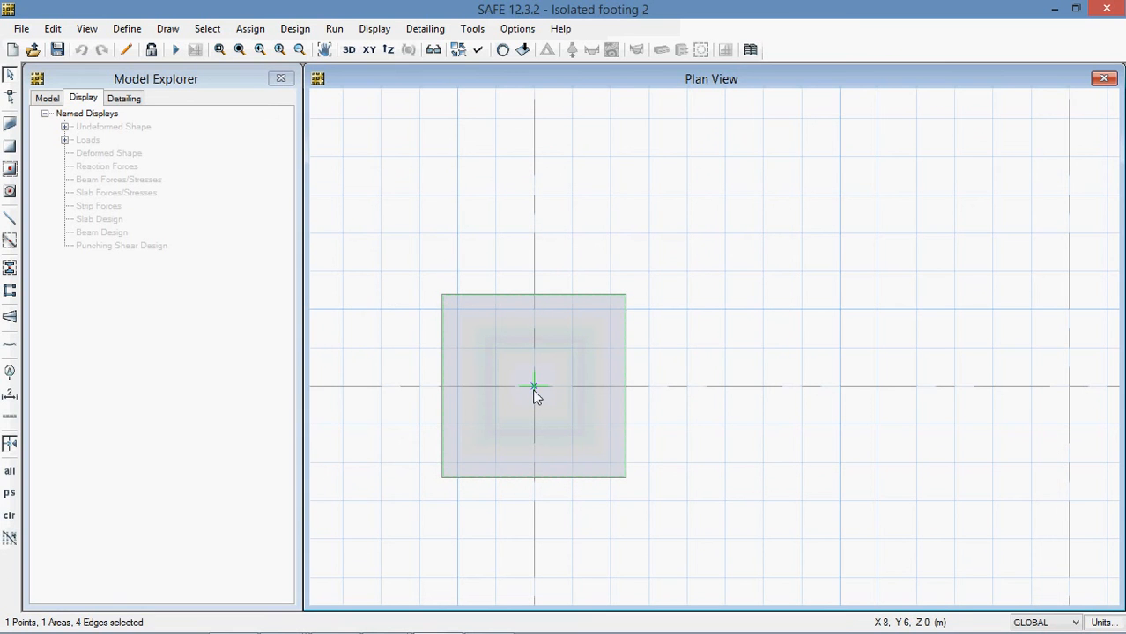
left_click(560, 358)
left_click(561, 358)
left_click(248, 33)
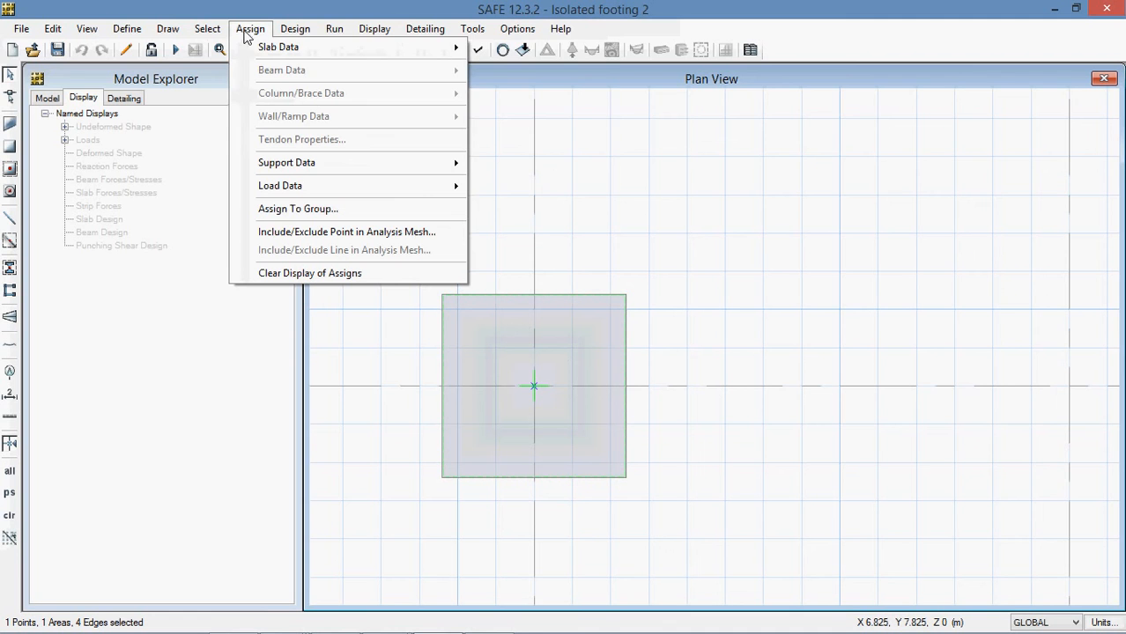
mouse_move(264, 47)
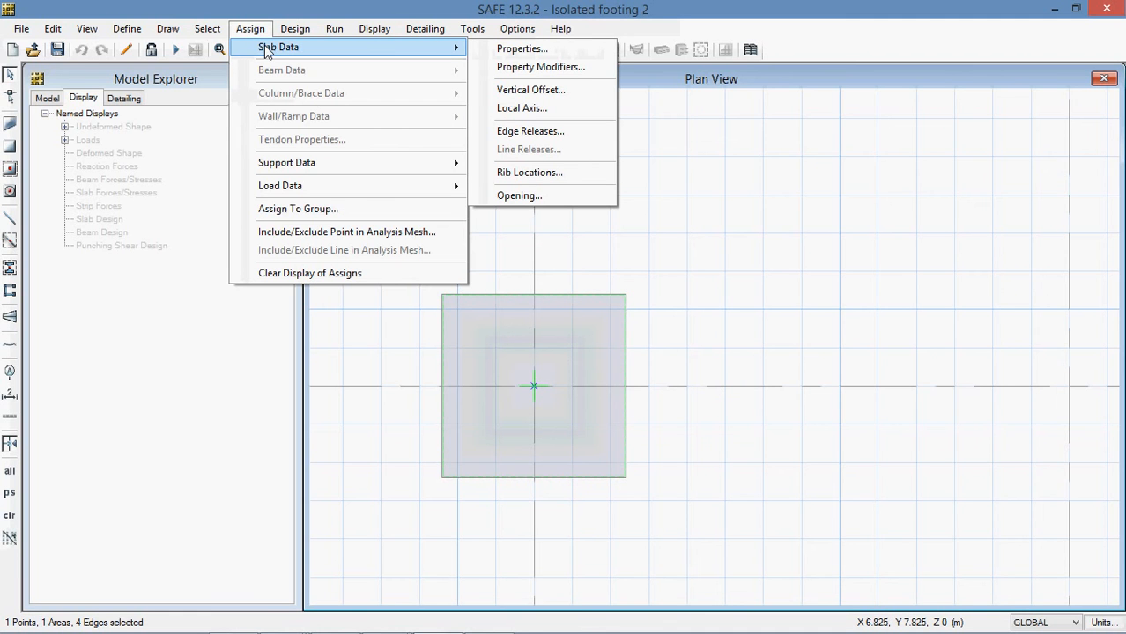
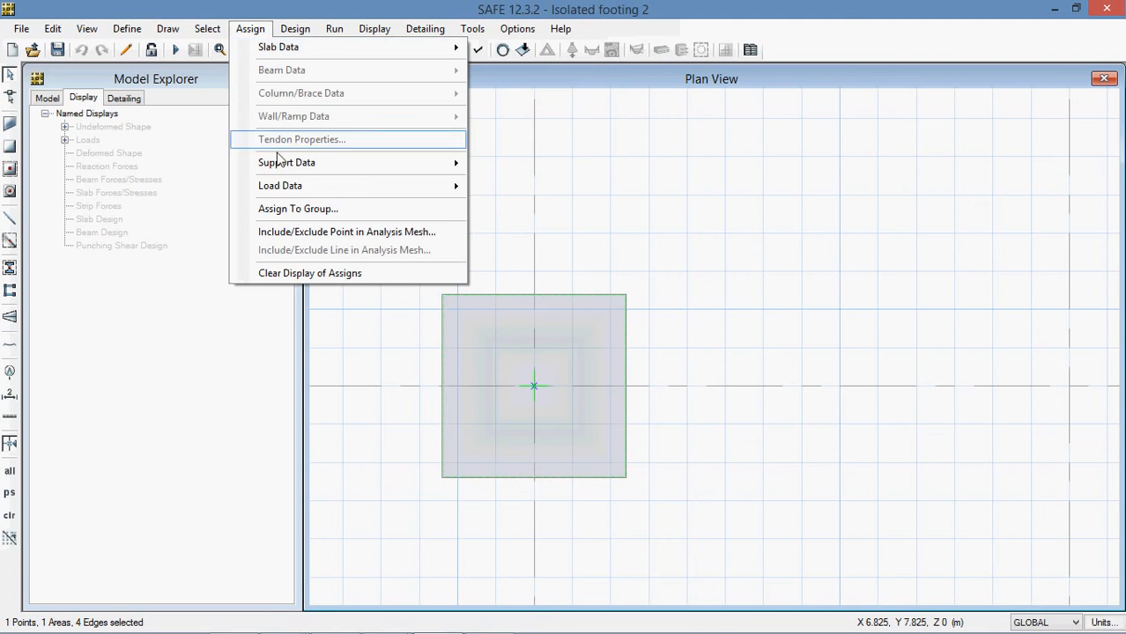
- Review the load assignments and available slab load types of the C-2 footing, leaving them without adding a load
left_click(588, 331)
right_click(586, 326)
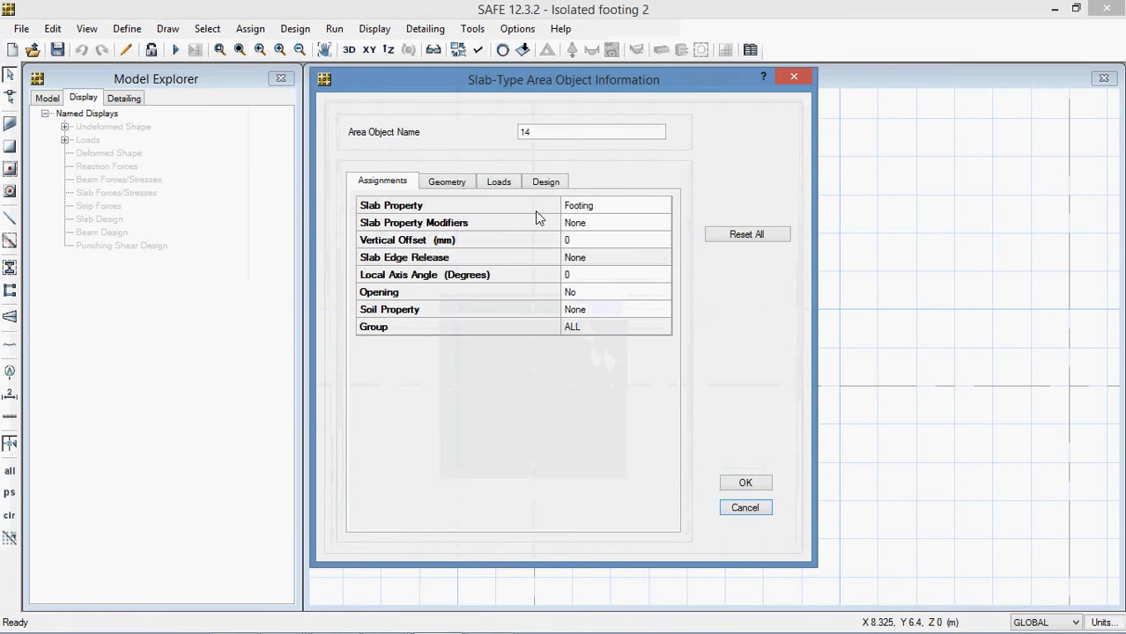
left_click(496, 182)
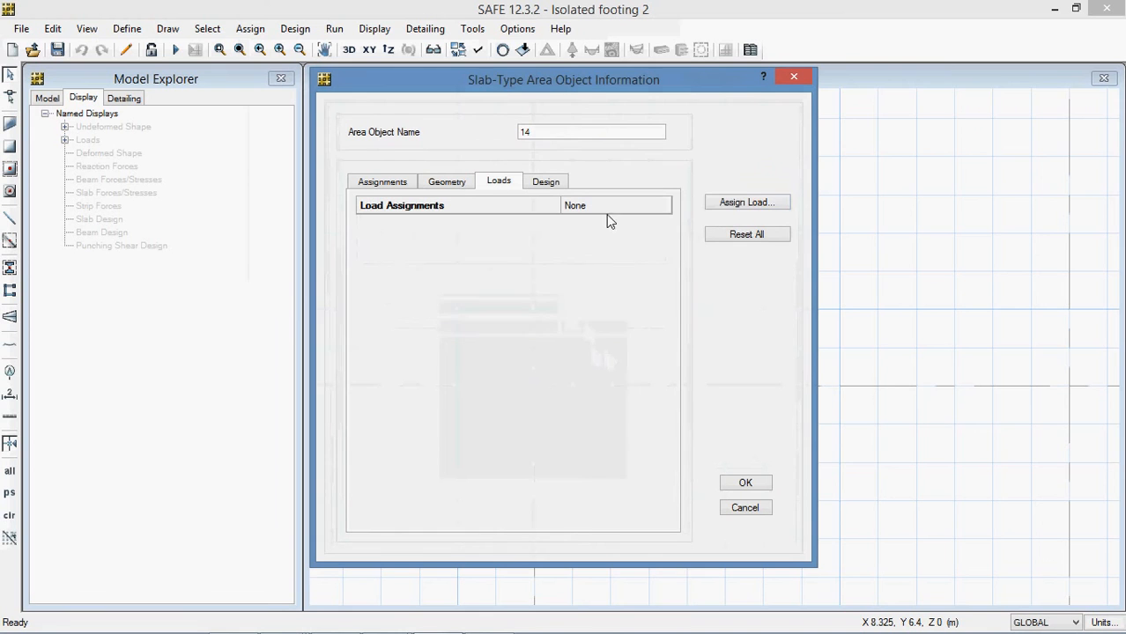
left_click(721, 203)
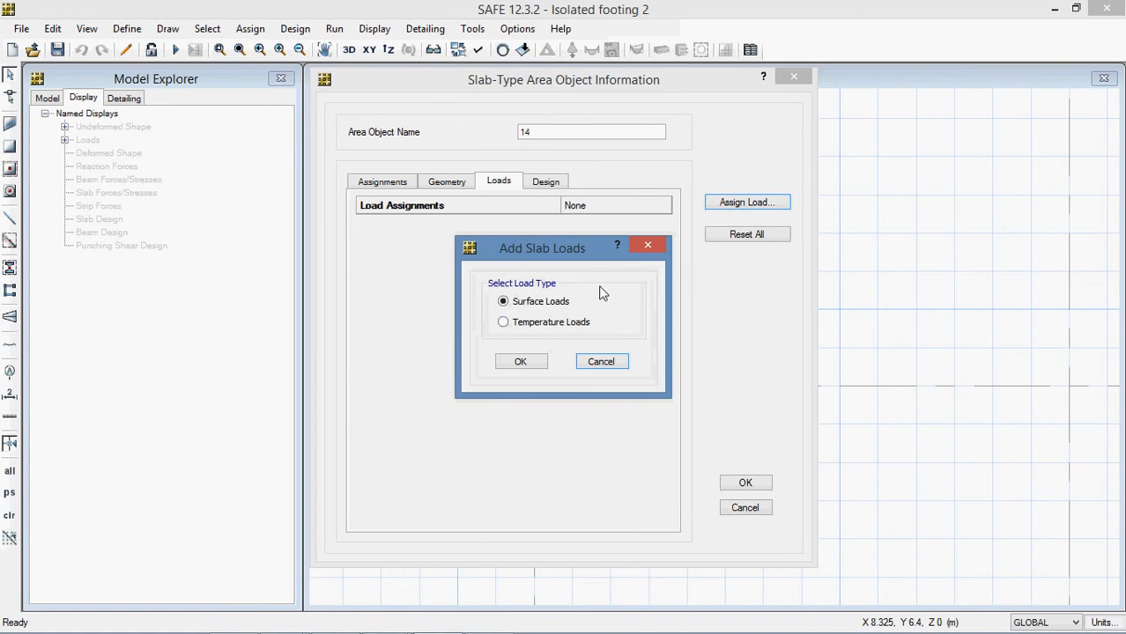
left_click(617, 365)
left_click(731, 506)
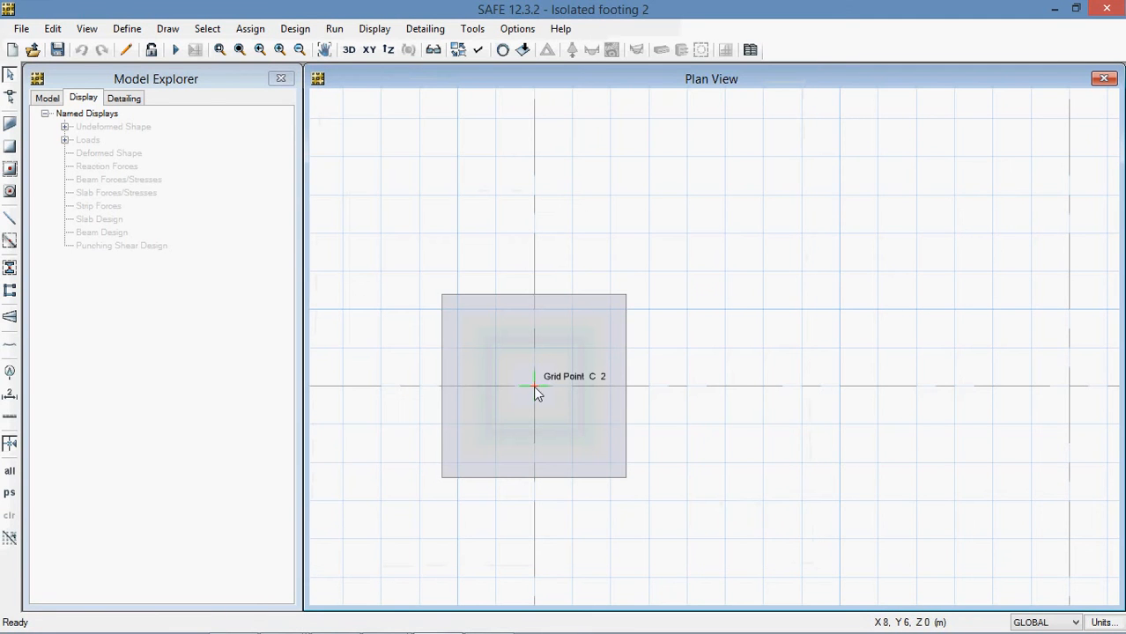
scroll(516, 306, "down", 2)
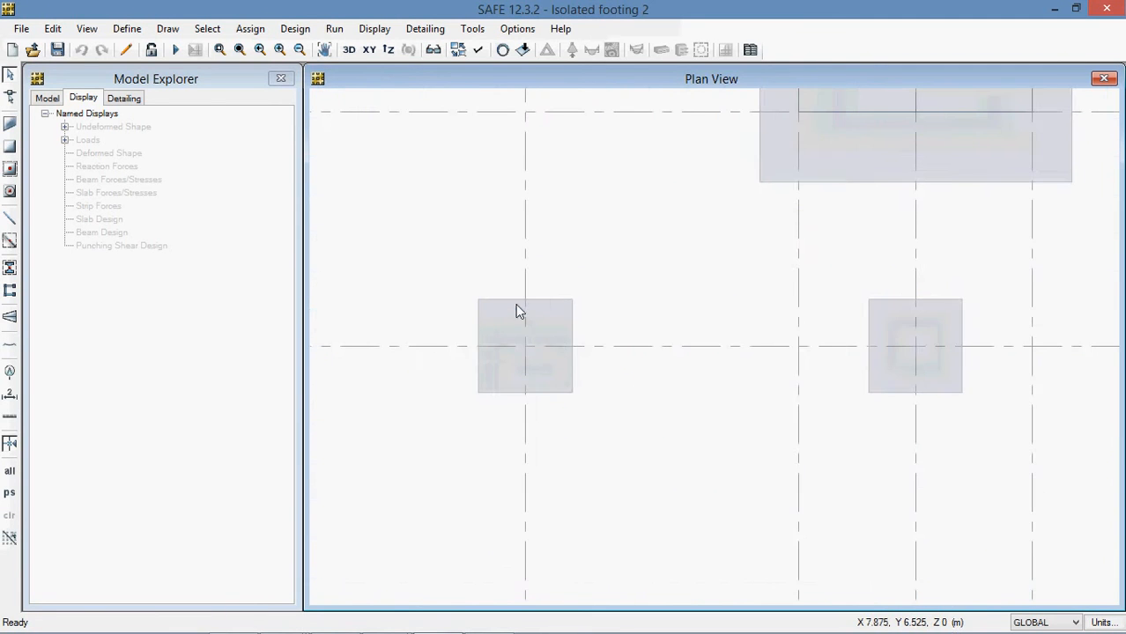
left_click(264, 32)
left_click(533, 348)
left_click(542, 339)
left_click(573, 392)
left_click(545, 377)
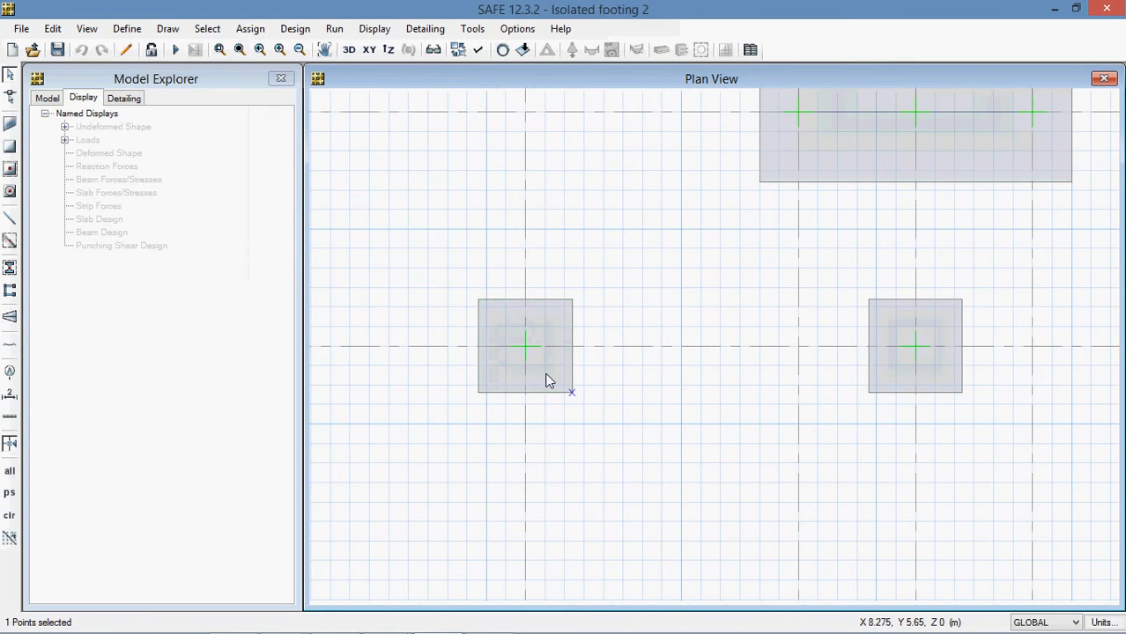
- Draw a COL1 column with a 3 m height below at the centre of the C-2 footing
left_click(168, 28)
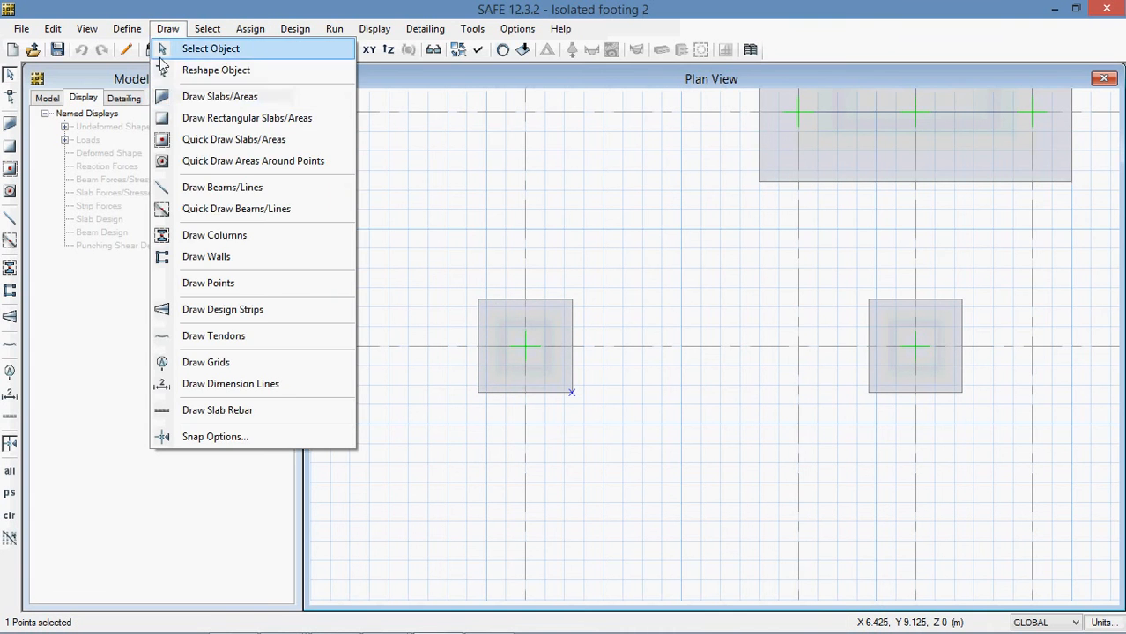
left_click(195, 234)
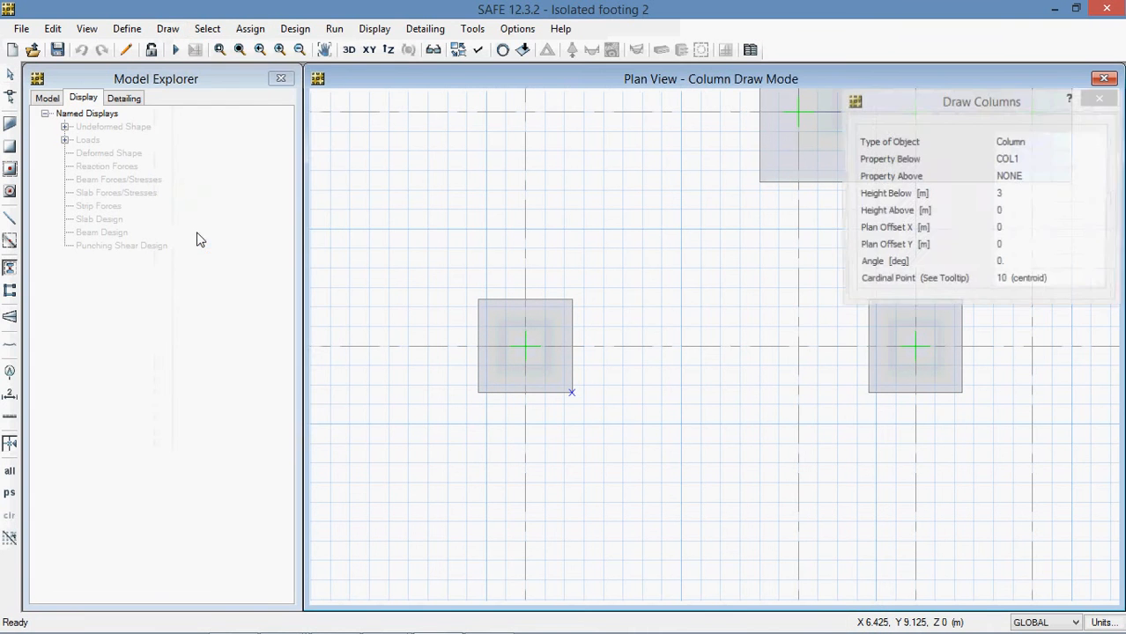
mouse_move(1056, 126)
left_mouse_down()
mouse_move(905, 43)
mouse_move(894, 120)
left_mouse_up()
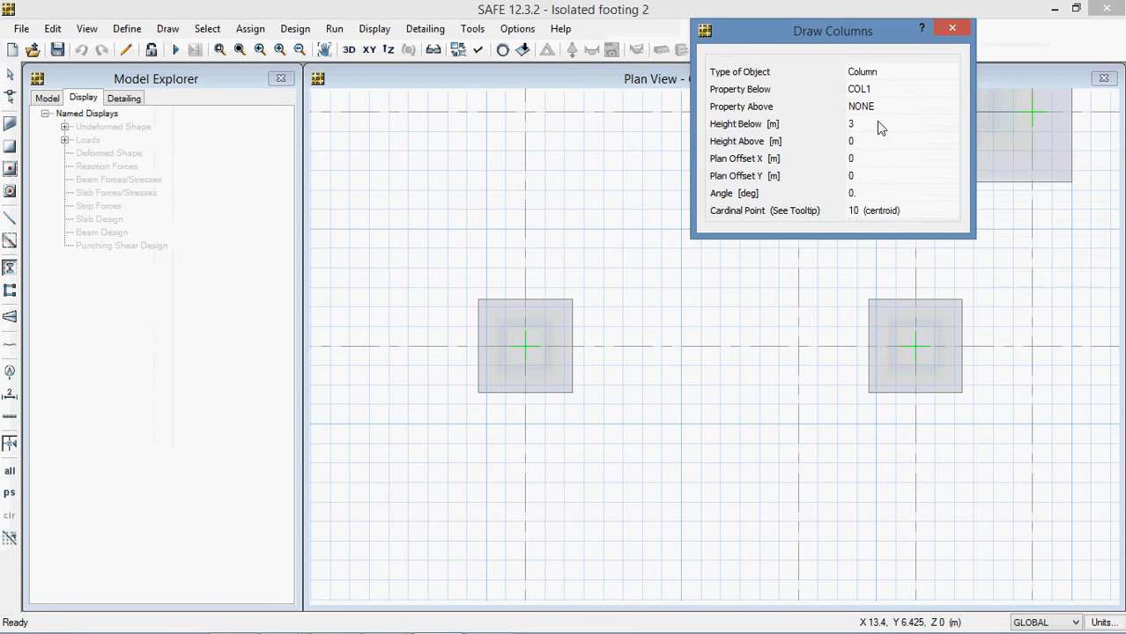
left_click(877, 124)
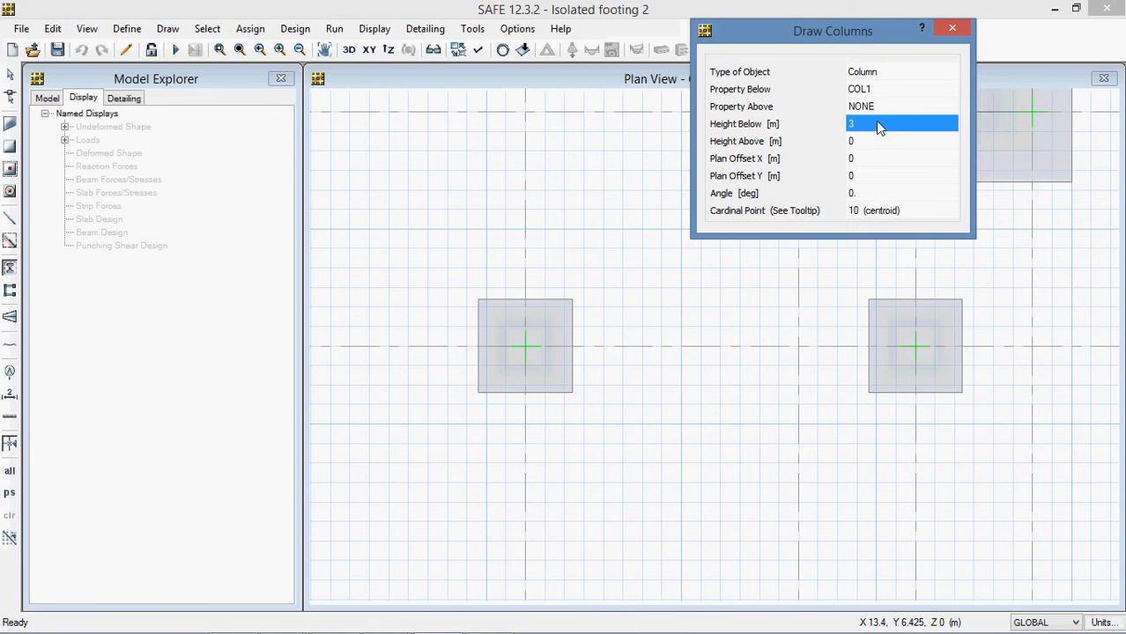
left_click(523, 347)
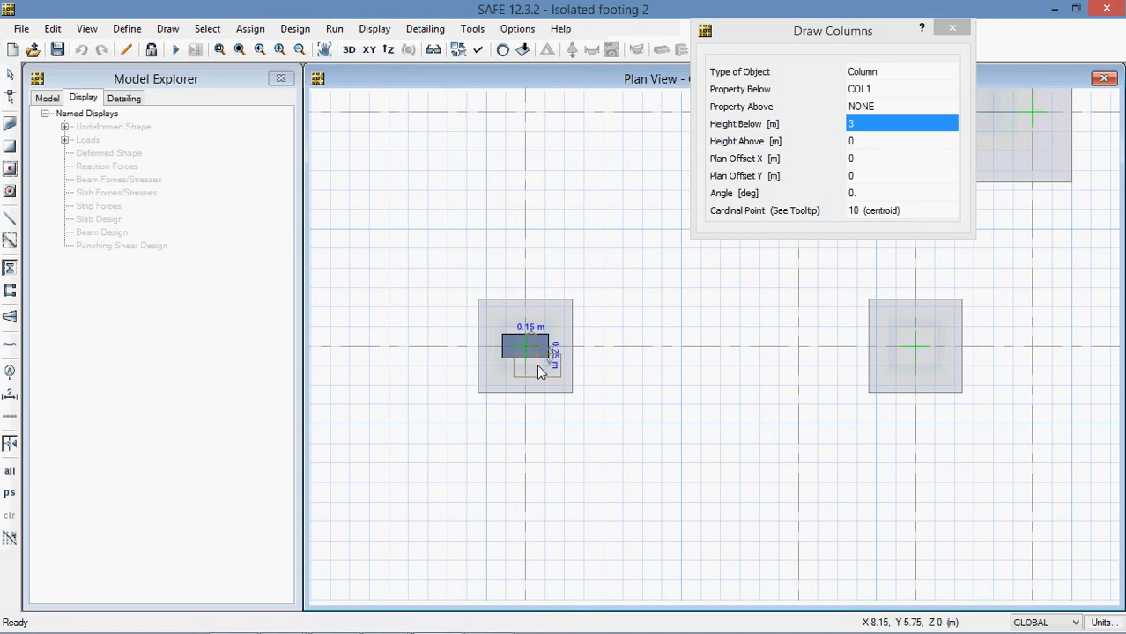
key("Escape")
left_click(541, 344)
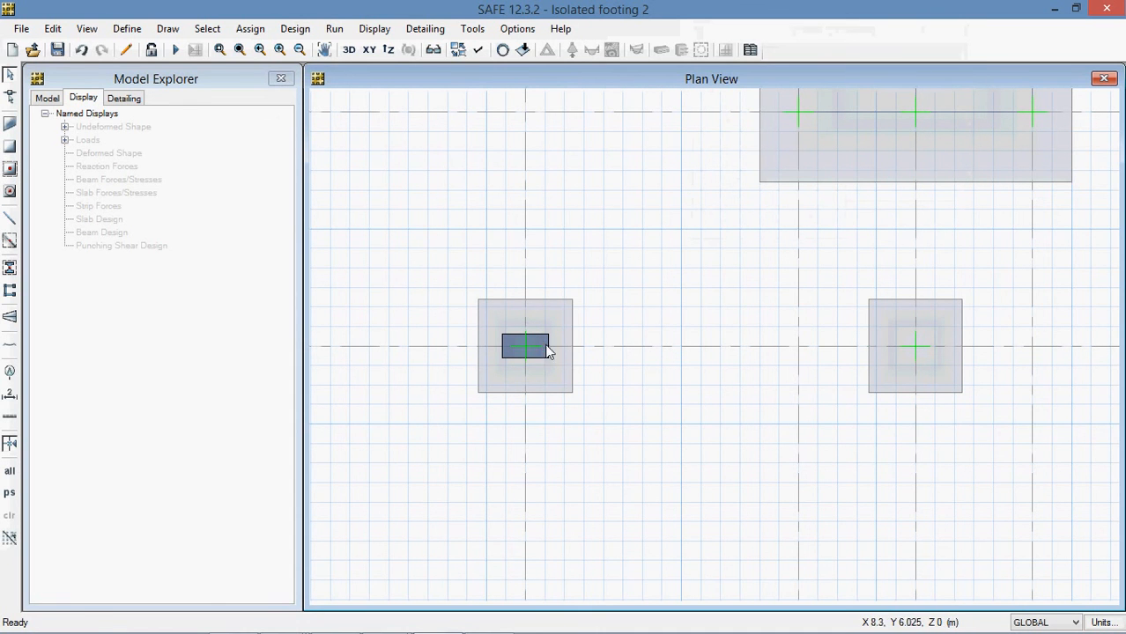
scroll(546, 366, "up", 1)
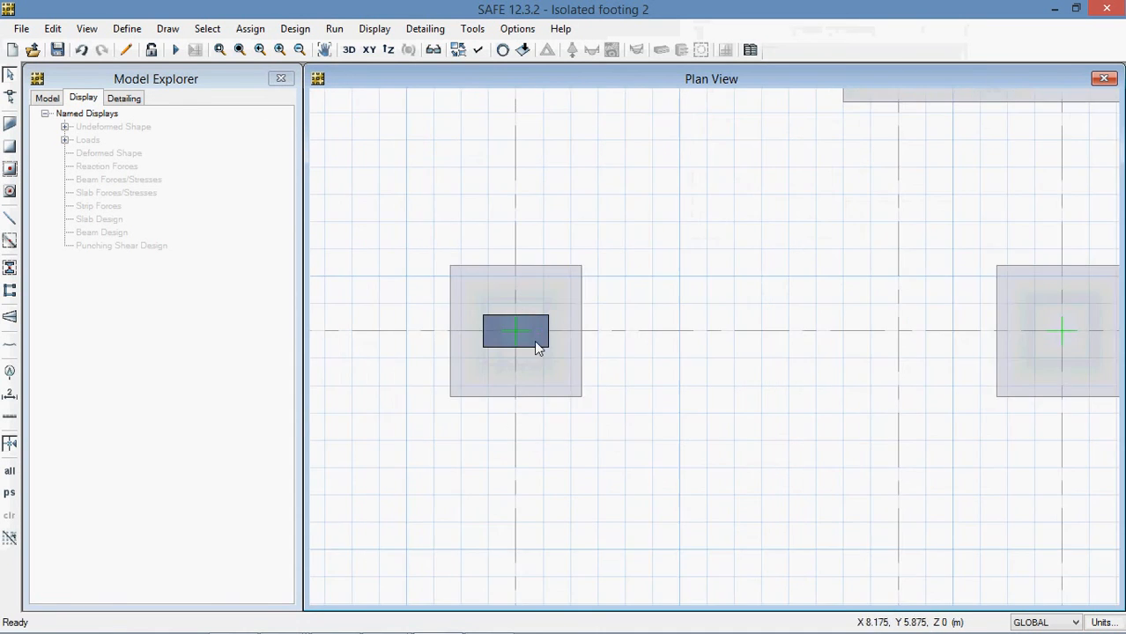
- Undo the column drawn on the C-2 footing
left_click(21, 28)
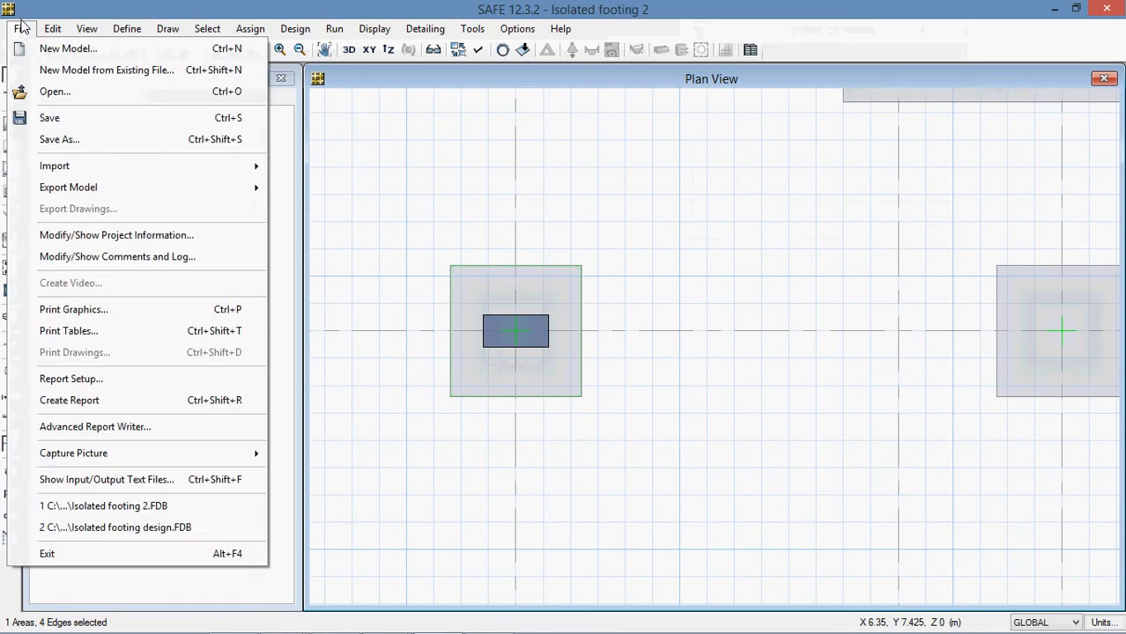
left_click(52, 28)
left_click(63, 48)
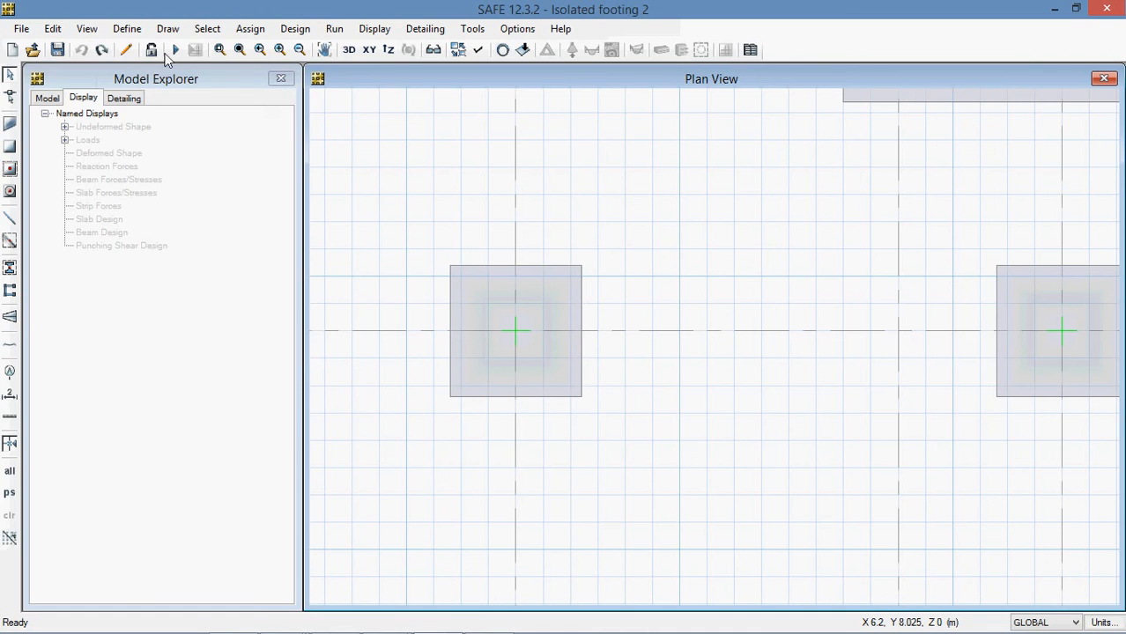
- Draw a column with property below COL300X300 at the centre of the C-2 footing
left_click(164, 32)
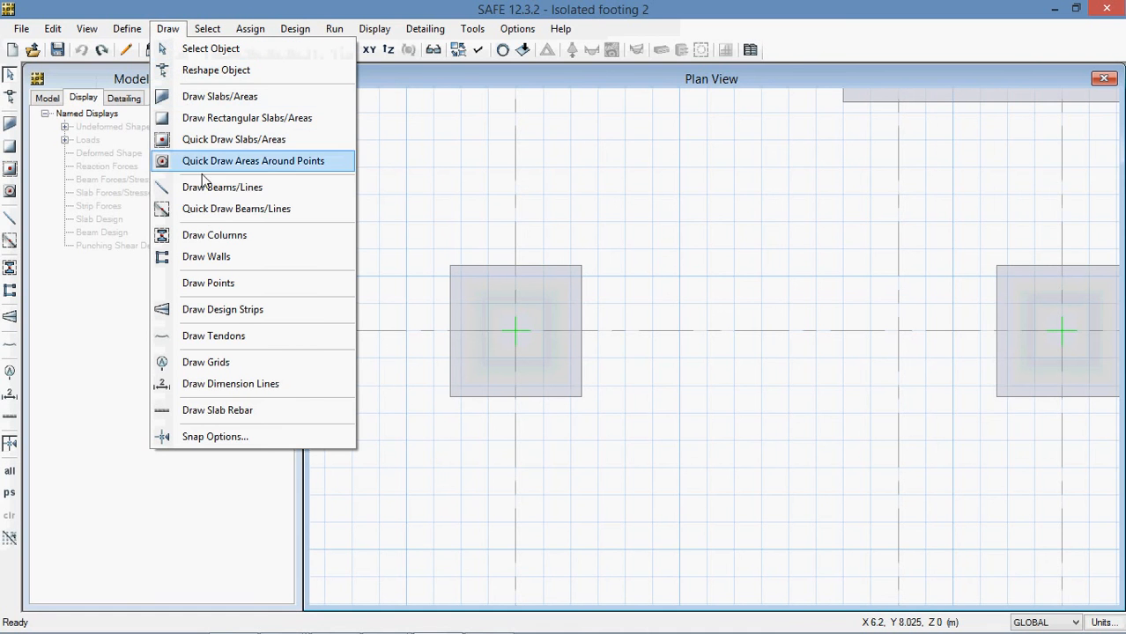
left_click(214, 239)
left_click(1043, 157)
left_click(1044, 159)
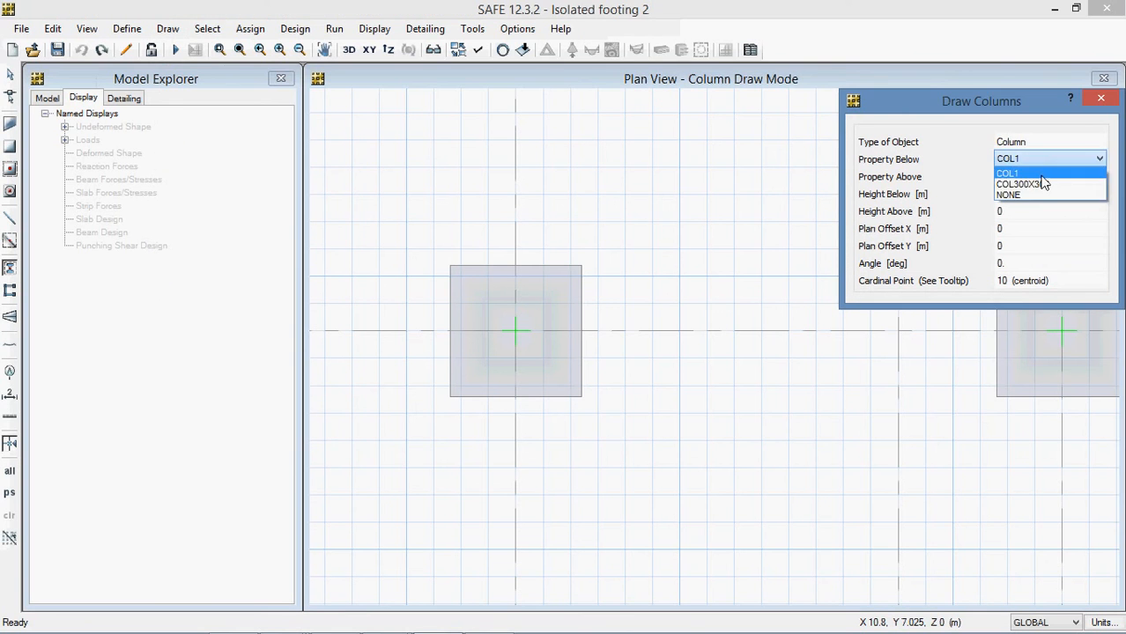
left_click(1022, 184)
left_click(516, 332)
- Draw COL300X300 columns on the westernmost line of footings at grid lines 1, 2, 3 and 4
scroll(515, 335, "down", 3)
left_click(385, 460)
left_click(385, 339)
left_click(385, 247)
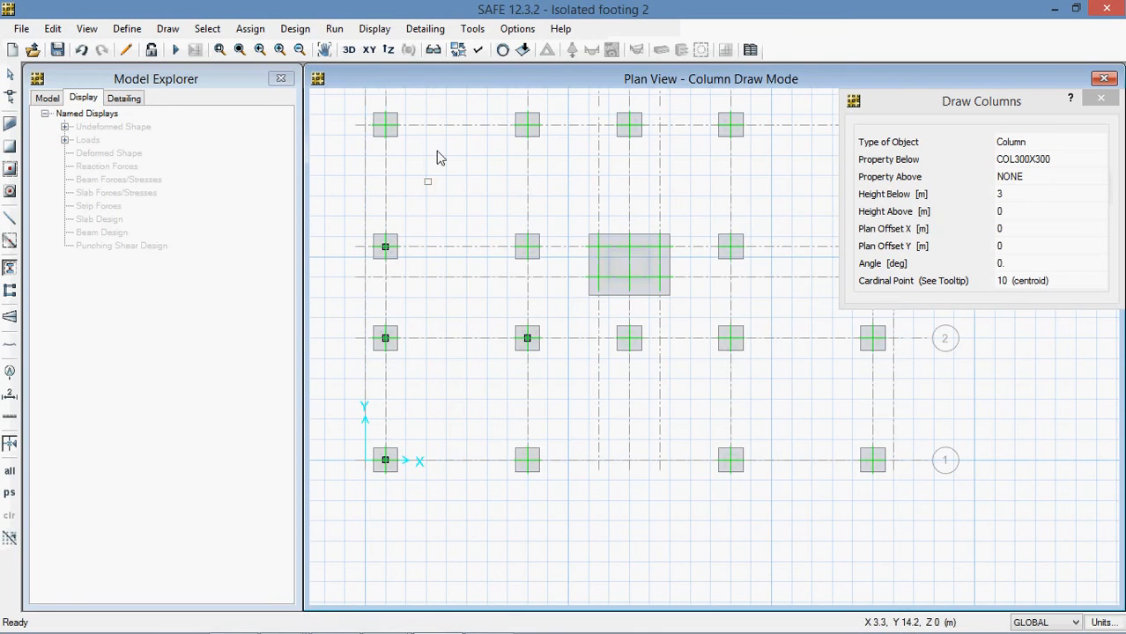
left_click(385, 124)
- Draw COL300X300 columns at C-4, C-3, E-4 and the footing between C and E on grid line 4
left_click(527, 125)
left_click(526, 247)
left_click(629, 125)
left_click(730, 124)
- Draw COL300X300 columns at the grid F points on lines 4, 3, 2 and 1
middle_click_drag(744, 176, 628, 191)
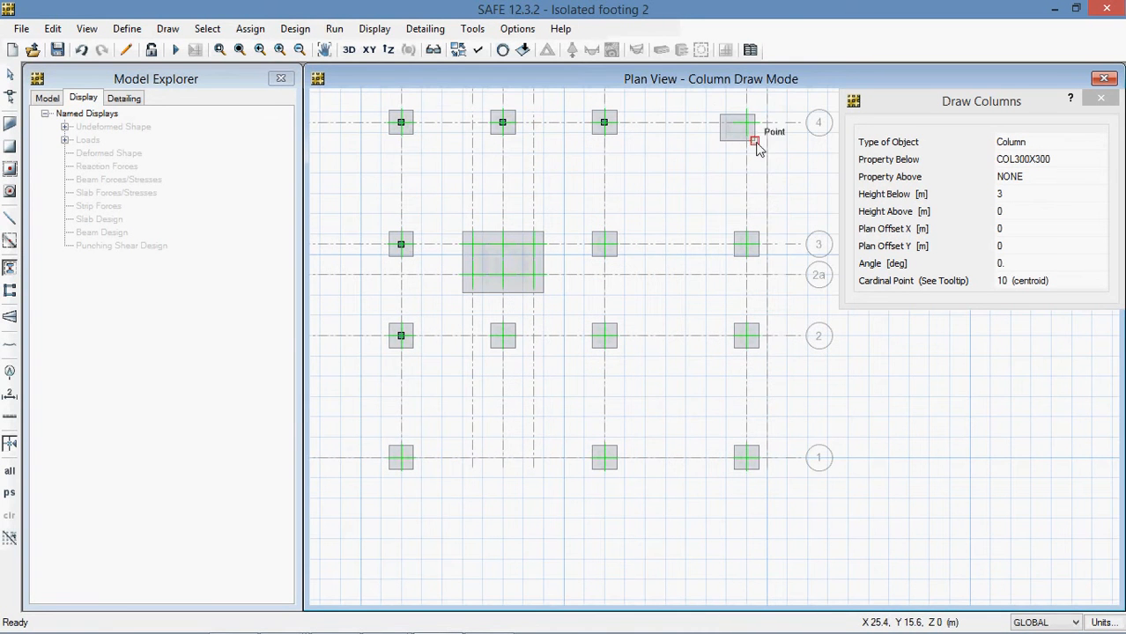
left_click(746, 122)
left_click(746, 244)
left_click(748, 334)
left_click(748, 456)
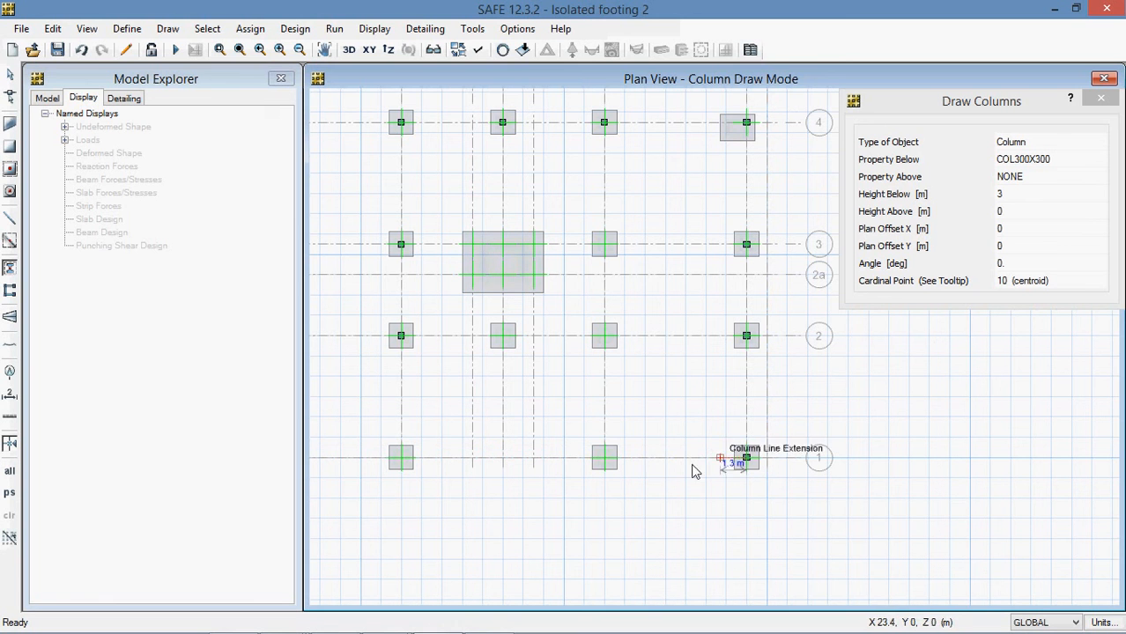
- Draw COL300X300 columns at E-1, E-2, E-3, C-1 and the footing between C and E on line 2
left_click(605, 456)
left_click(604, 335)
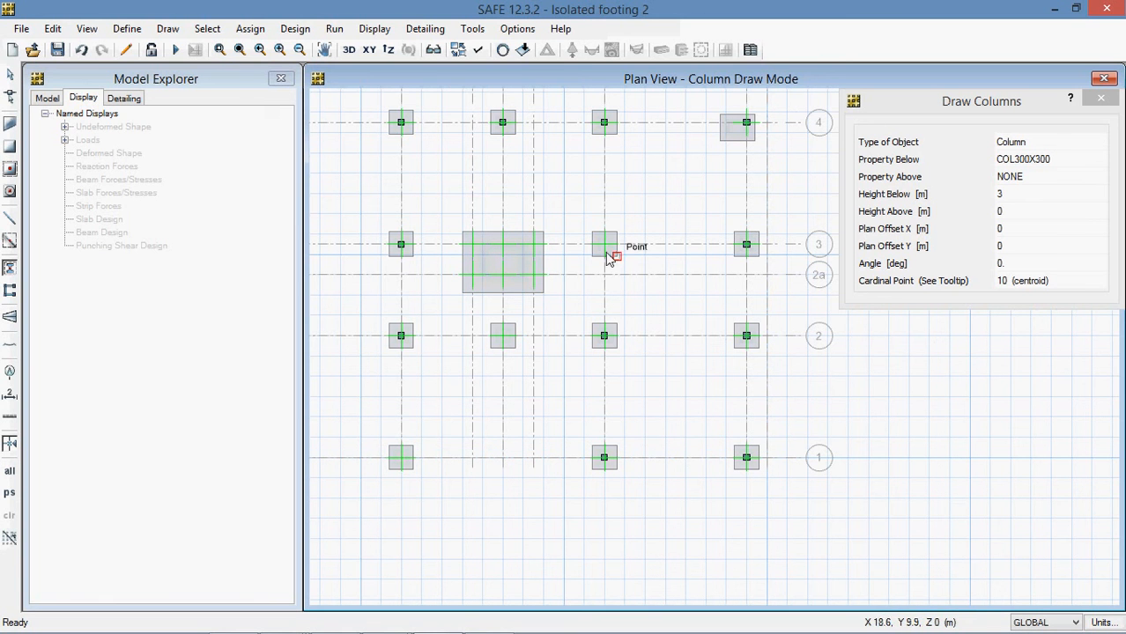
left_click(604, 244)
left_click(400, 456)
middle_click_drag(500, 430, 635, 405)
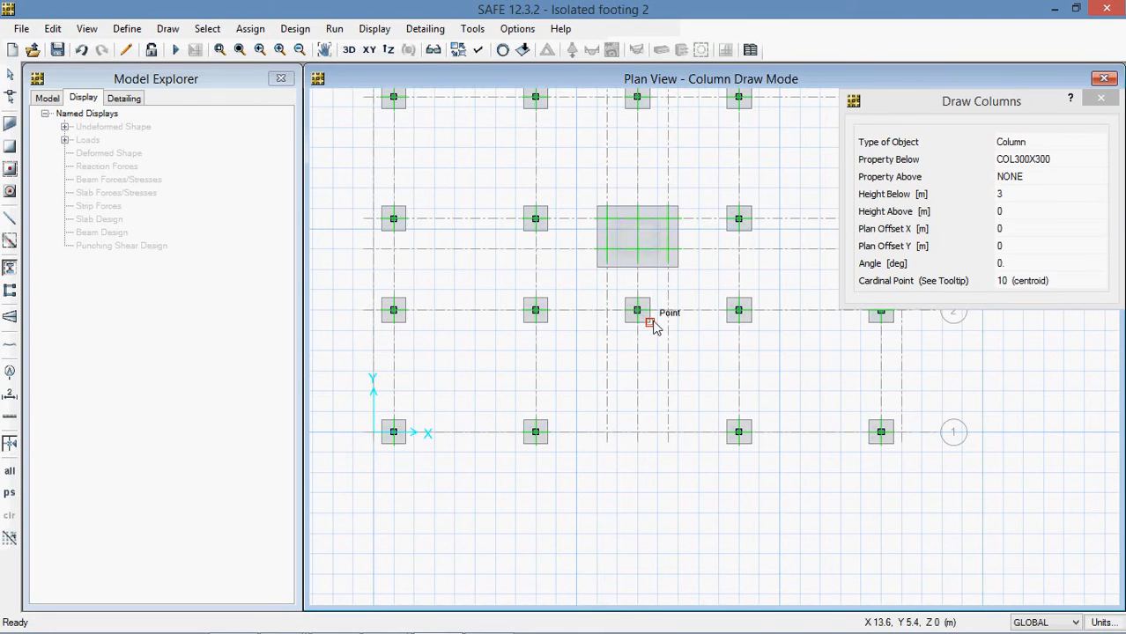
key("Escape")
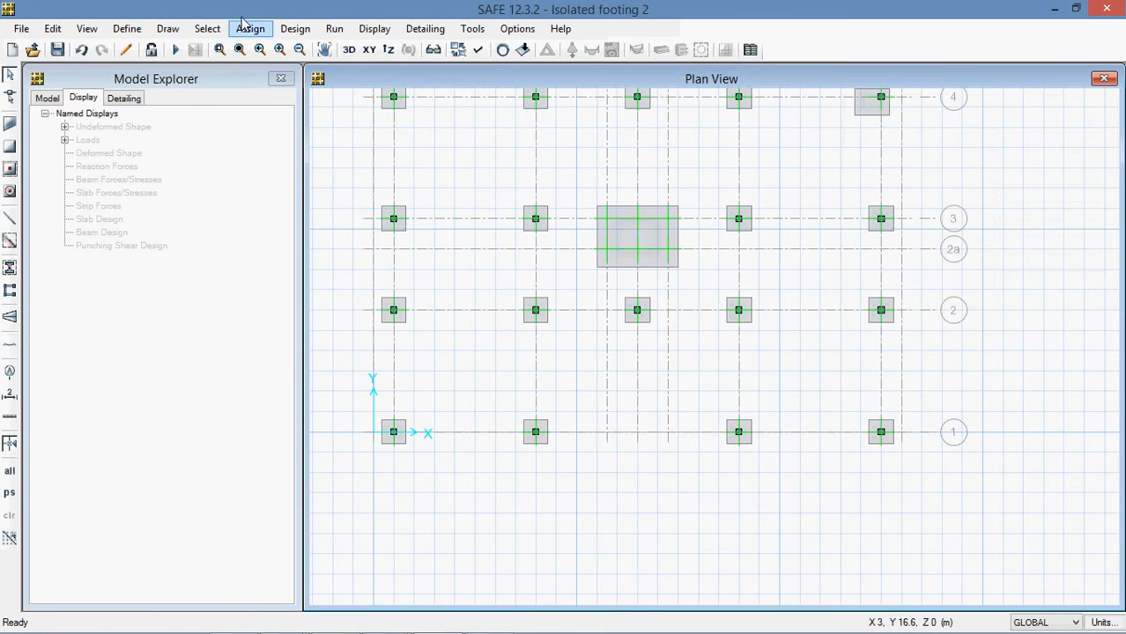
- Assign a 500 kN gravity point load under DEAD_ABOVE, added to existing loads, to the column point of the westernmost footing on grid line 4
middle_click_drag(417, 136, 468, 271)
scroll(432, 238, "up", 4)
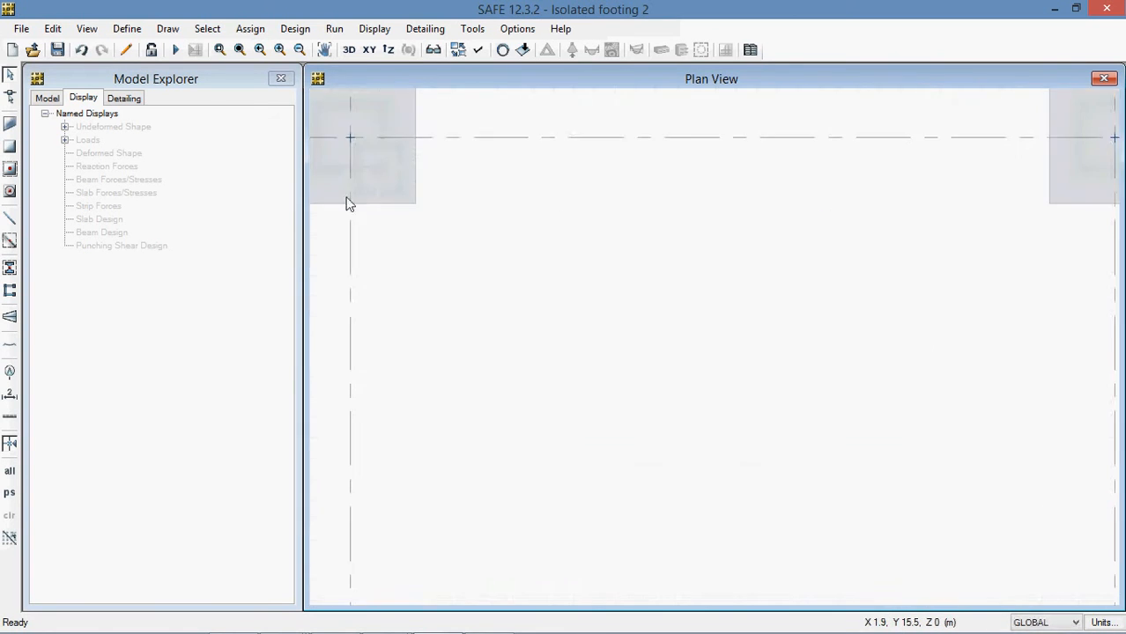
left_click(351, 143)
left_click(250, 30)
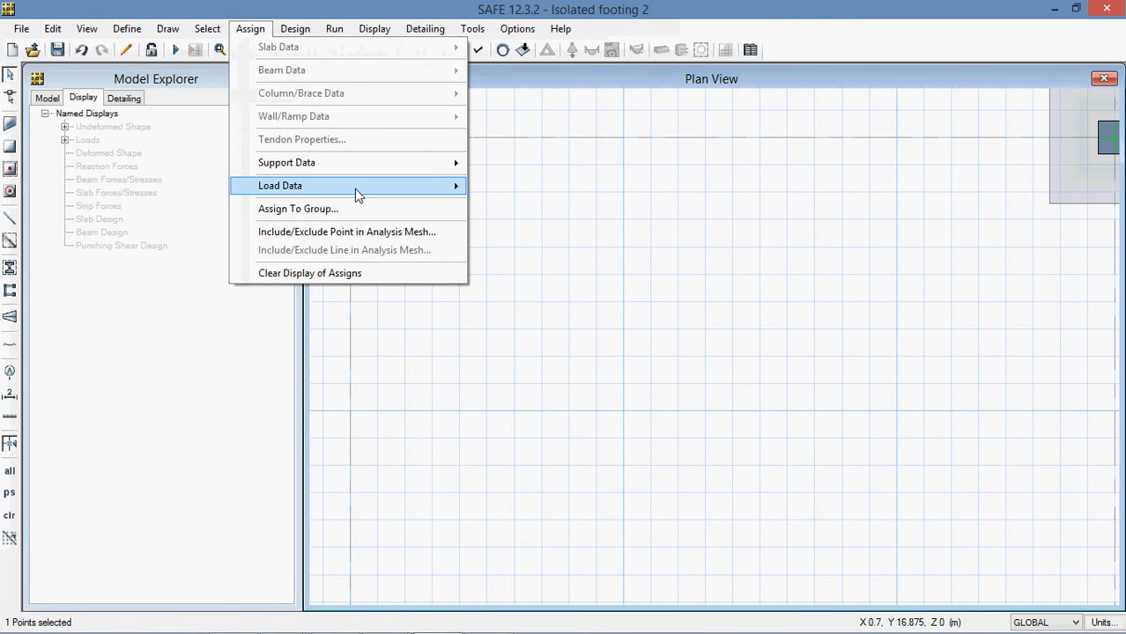
mouse_move(355, 190)
left_click(533, 270)
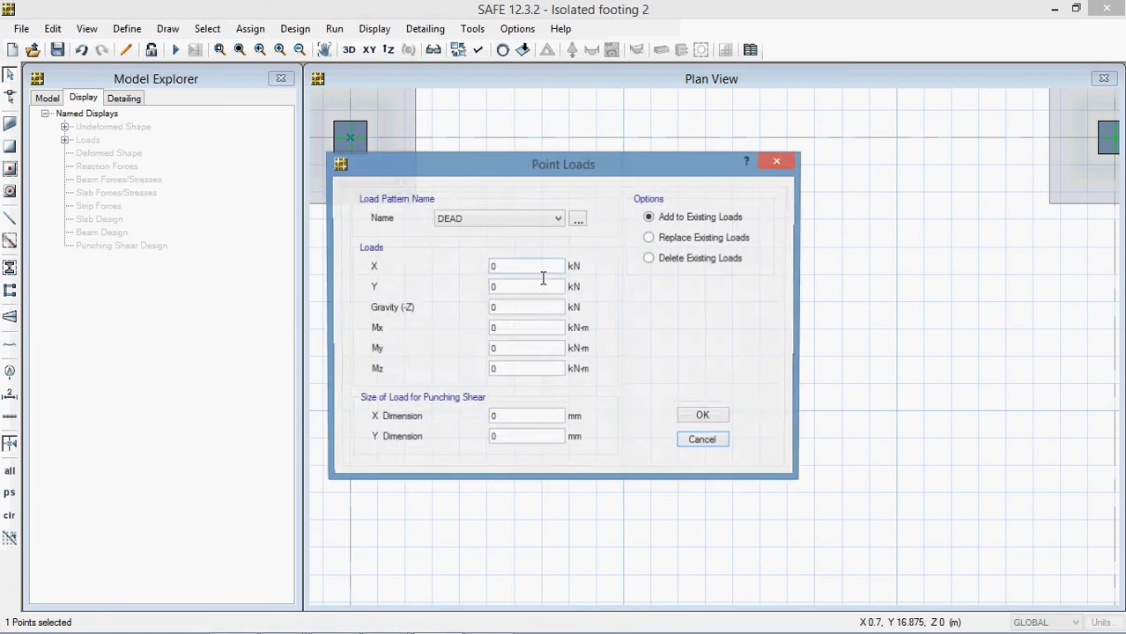
left_click(557, 220)
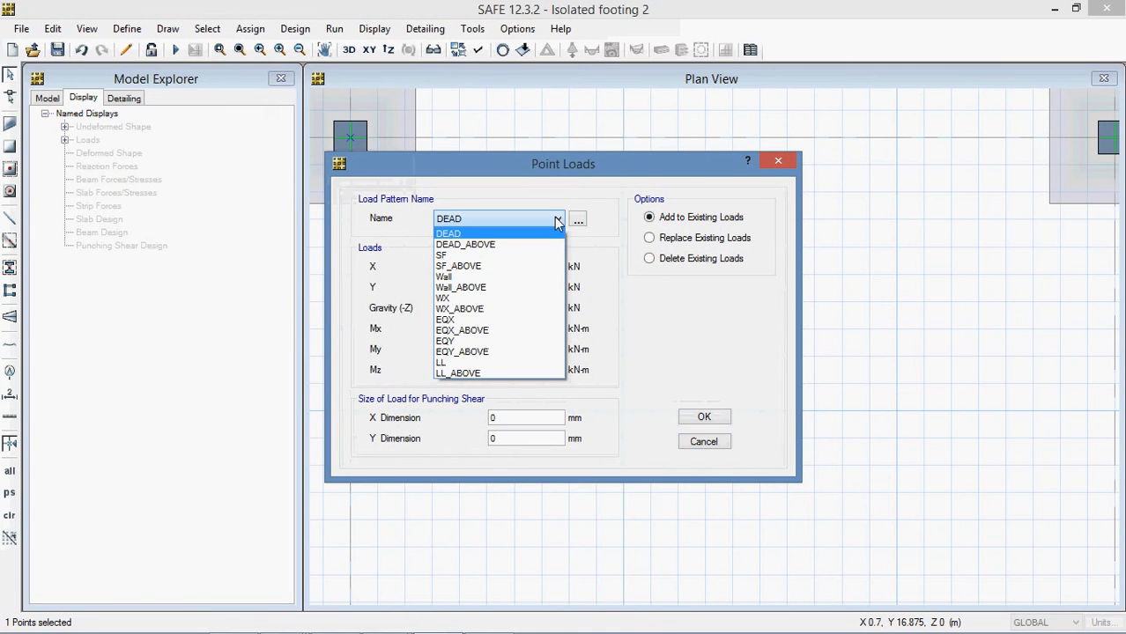
left_click(557, 219)
left_click(558, 221)
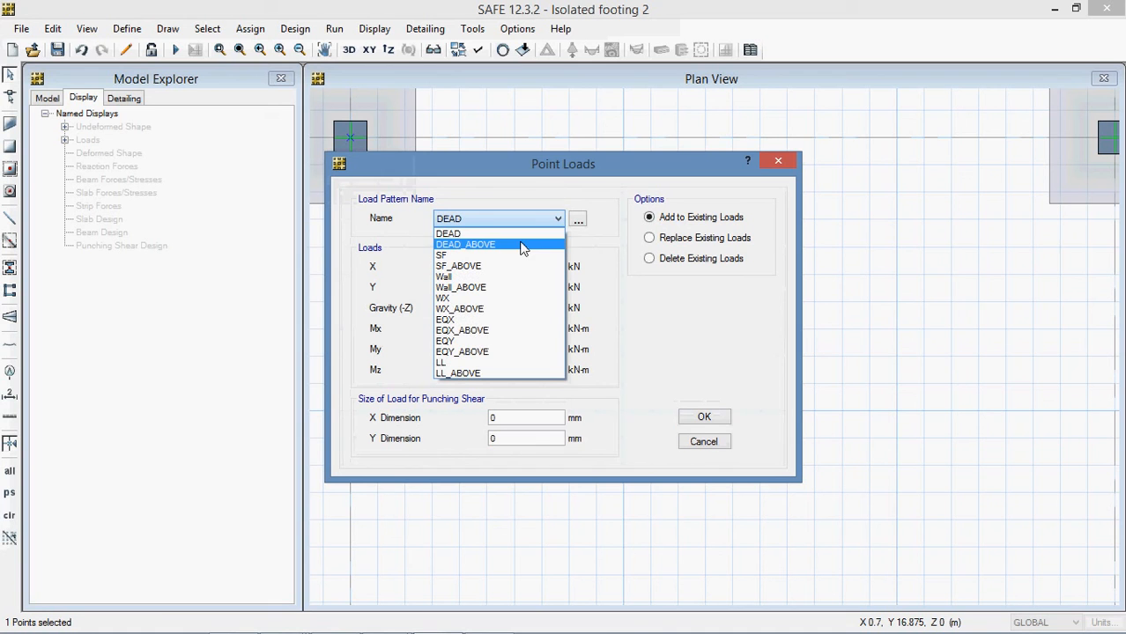
left_click(521, 245)
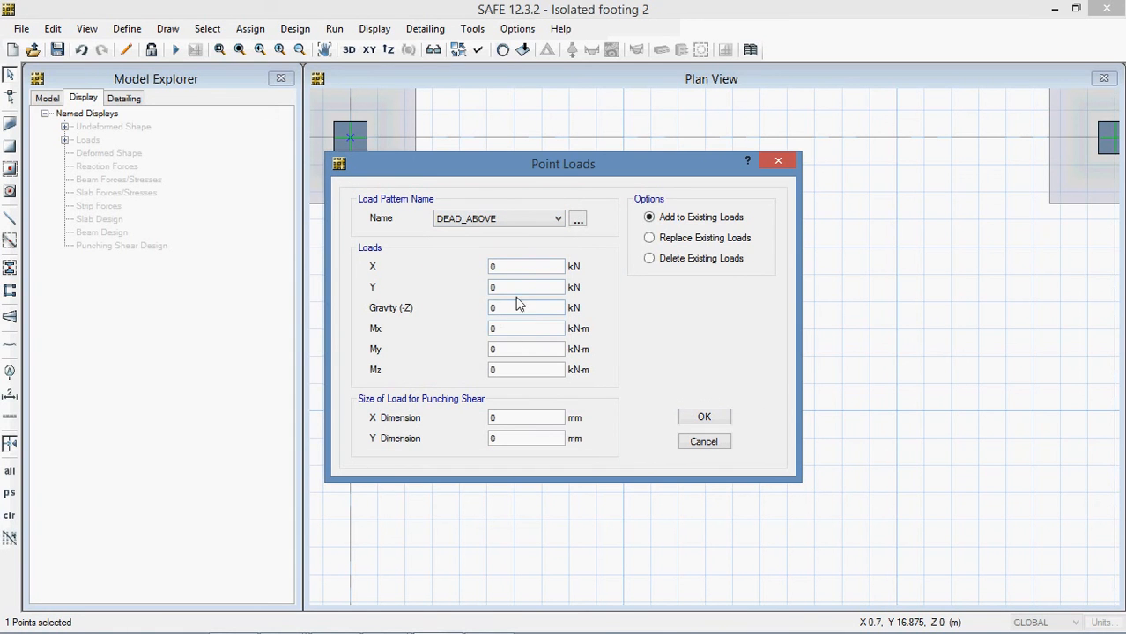
left_click_drag(514, 316, 443, 321)
left_click(705, 420)
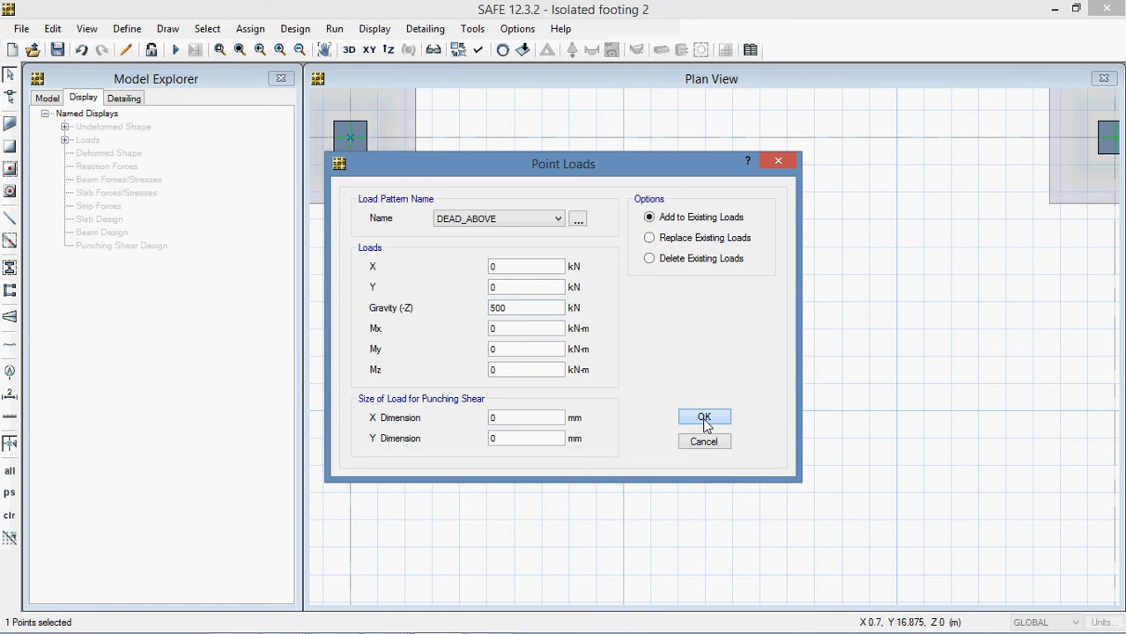
left_click(250, 28)
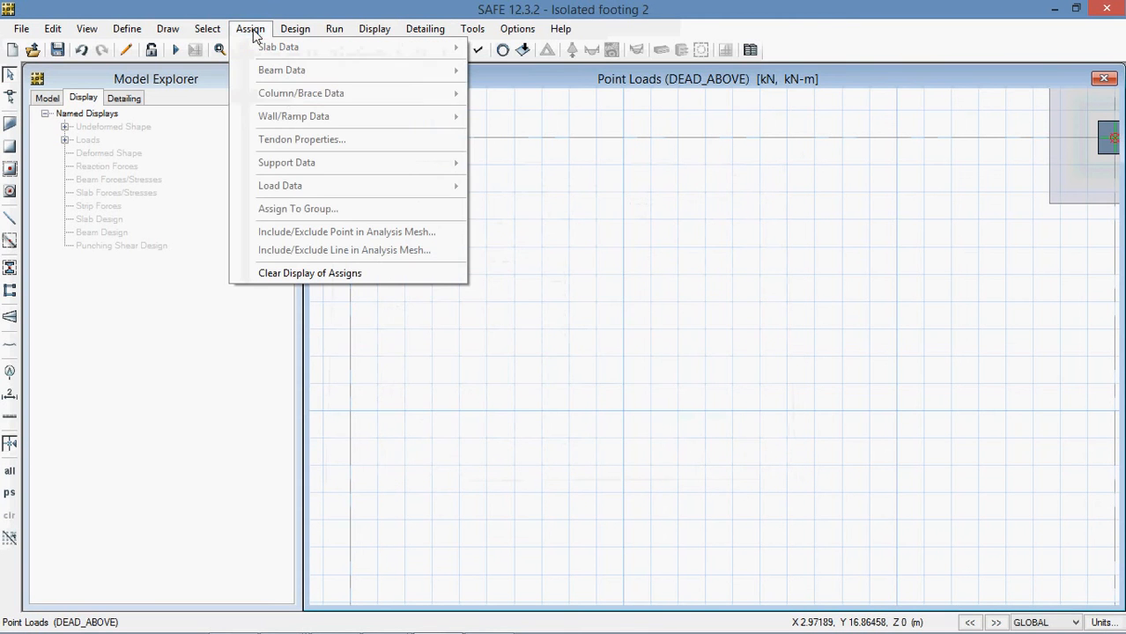
left_click(529, 211)
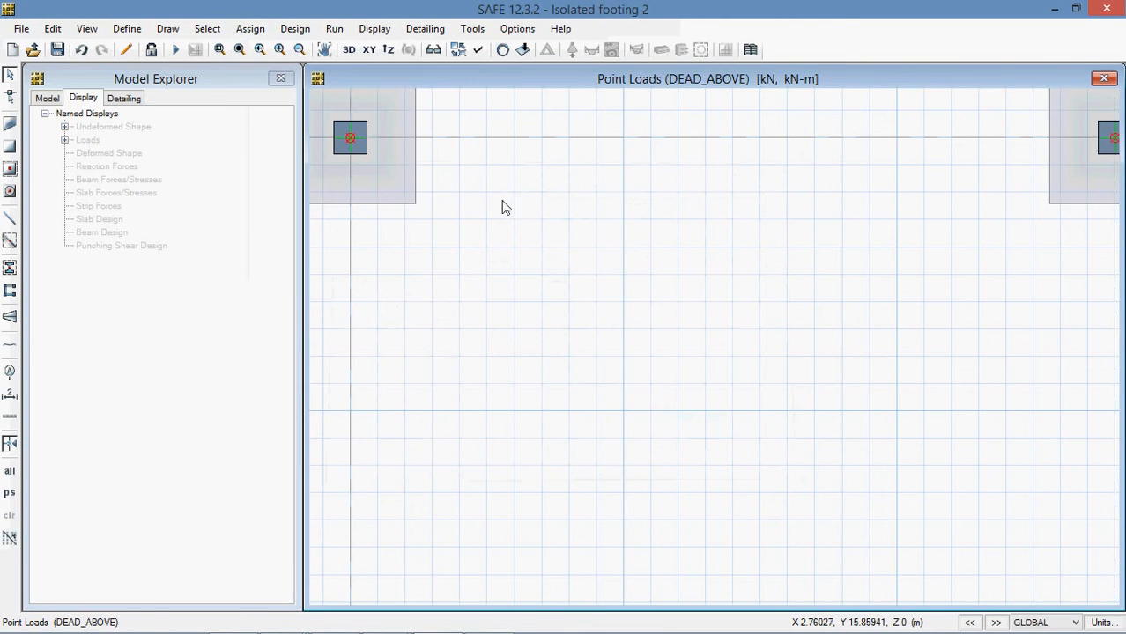
left_click(355, 146)
left_click(255, 29)
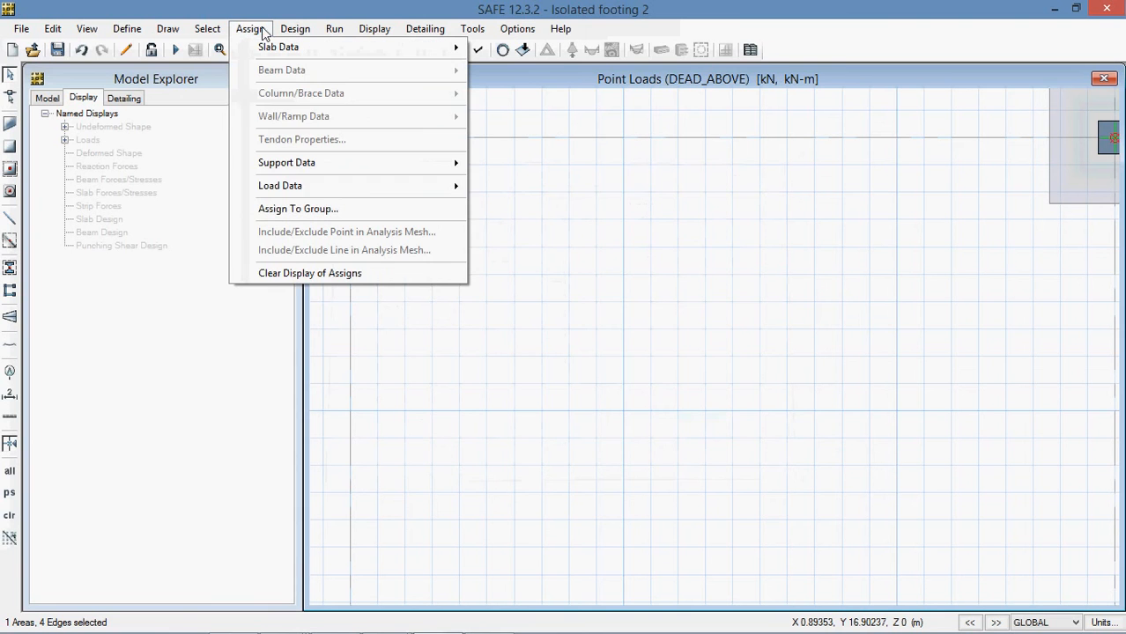
mouse_move(312, 186)
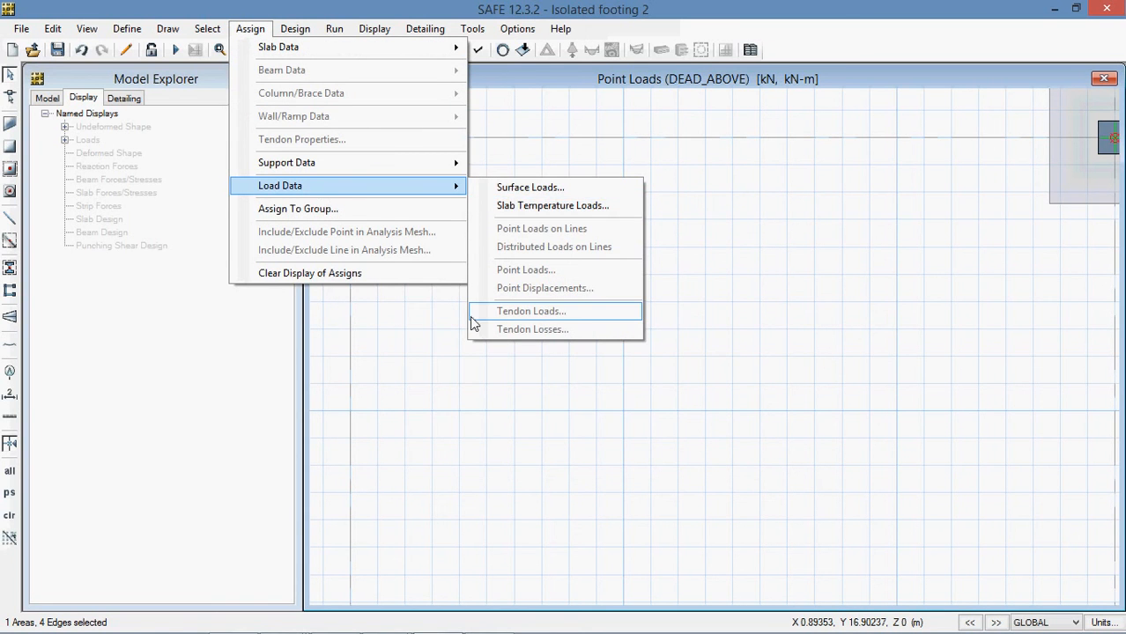
left_click(475, 256)
middle_click_drag(356, 158, 632, 338)
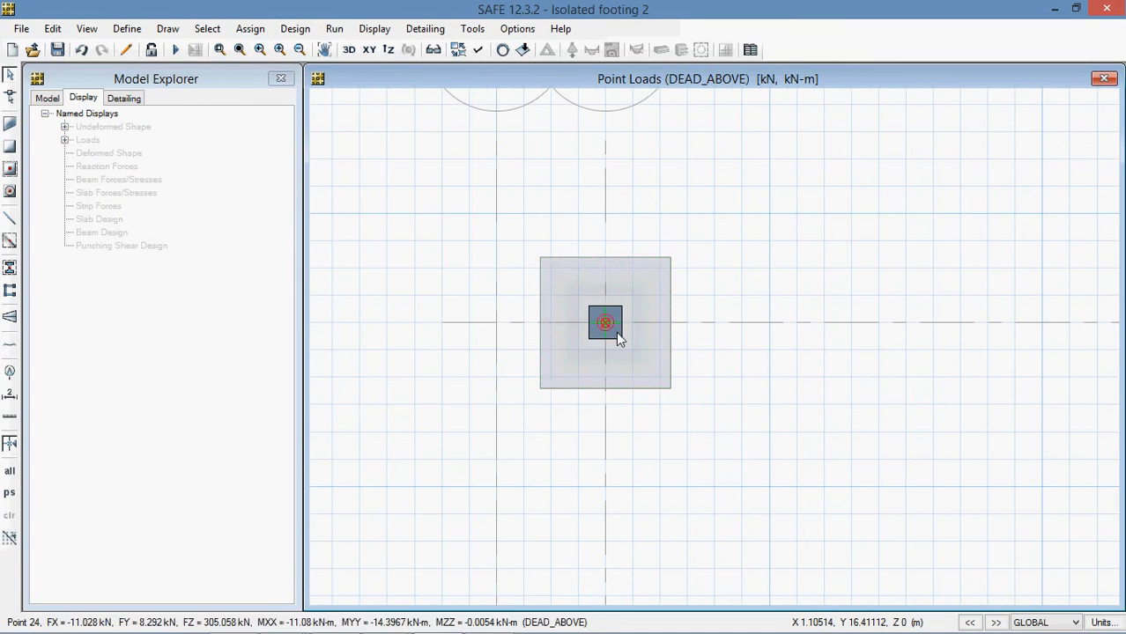
left_click(250, 29)
key("Escape")
left_click(614, 314)
left_click(615, 314)
left_click(293, 29)
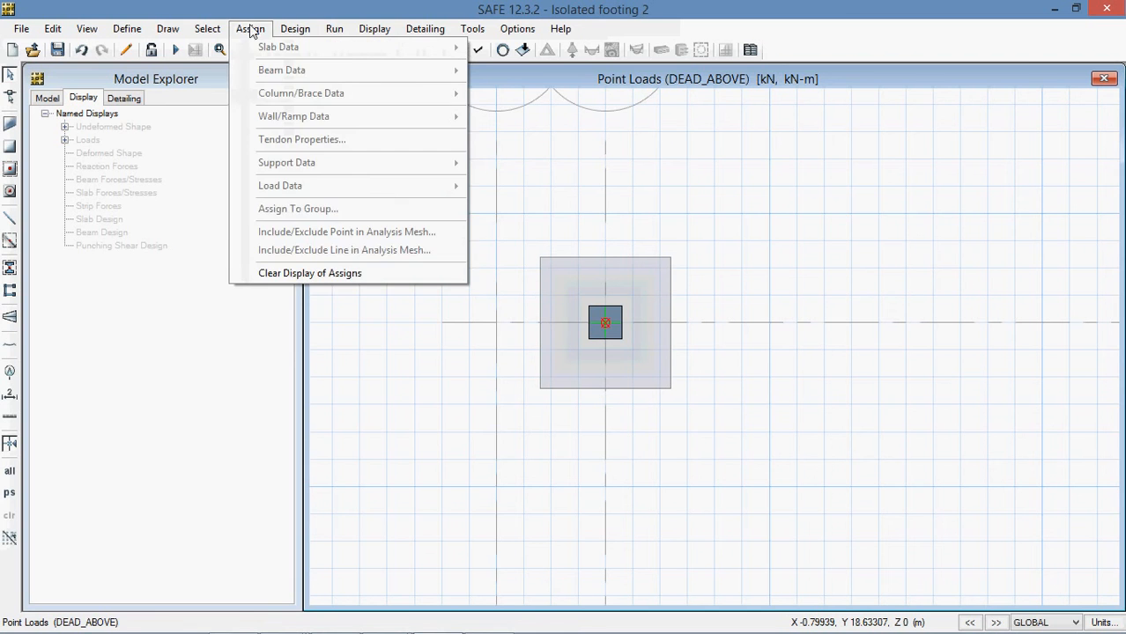
key("Escape")
left_click(605, 326)
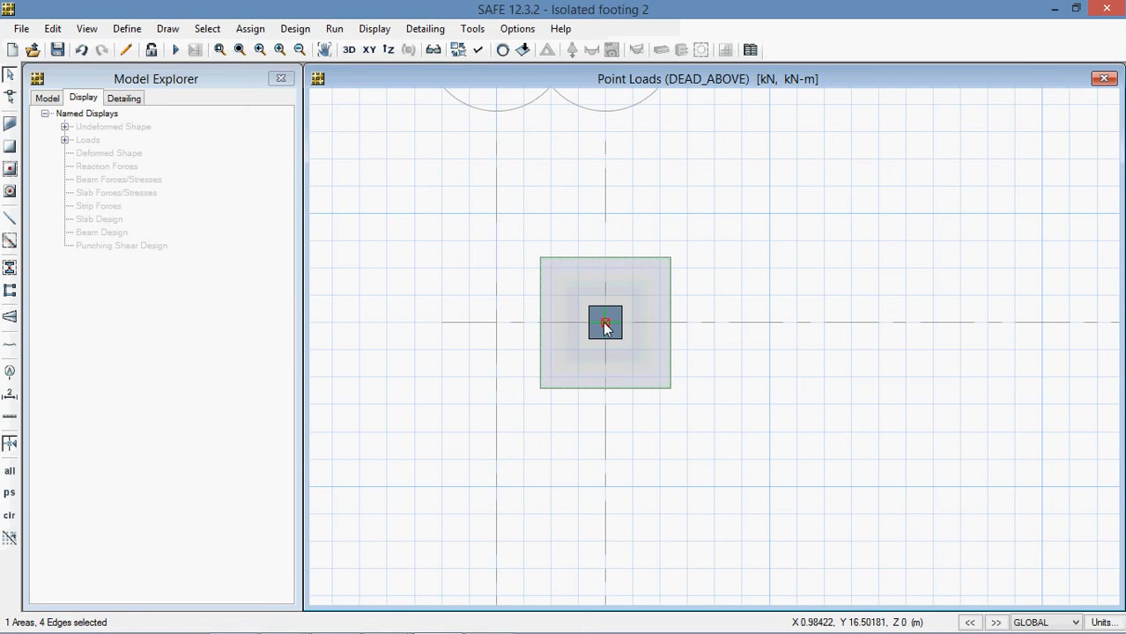
left_click(606, 326)
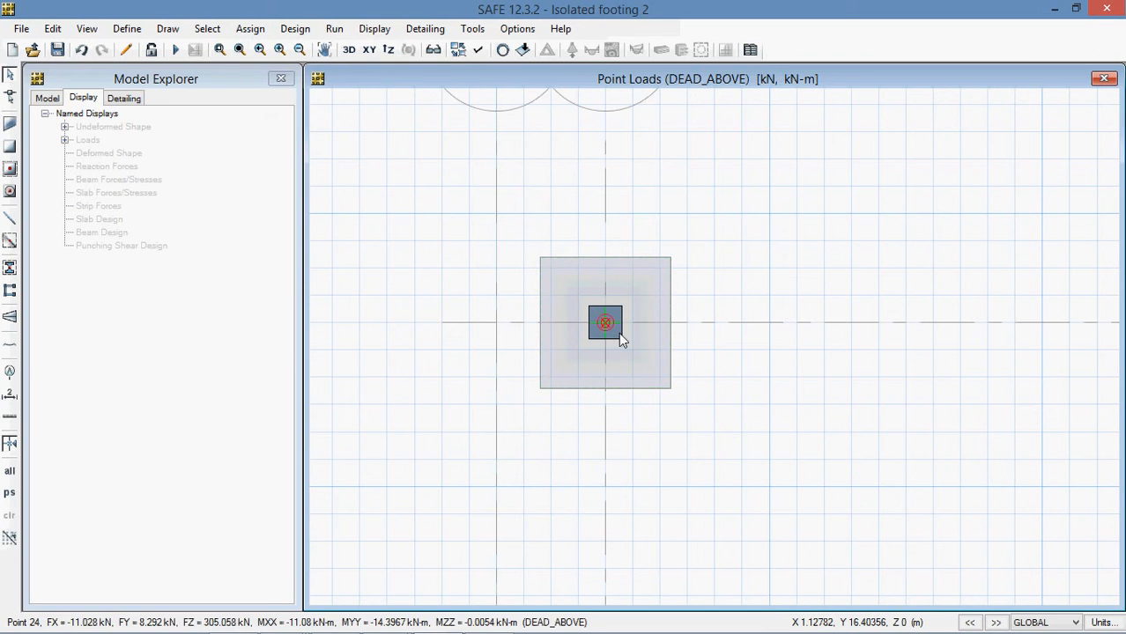
- Assign a 500 kN gravity point load under SF_ABOVE to the same column point, adding it to the existing loads
left_click(606, 320)
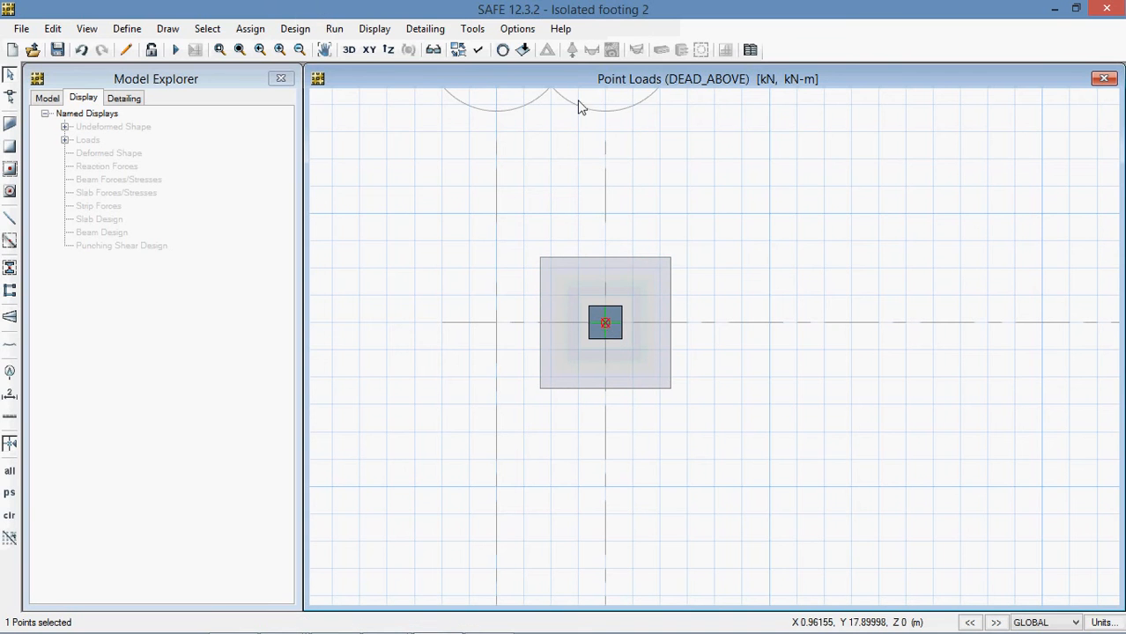
left_click(251, 29)
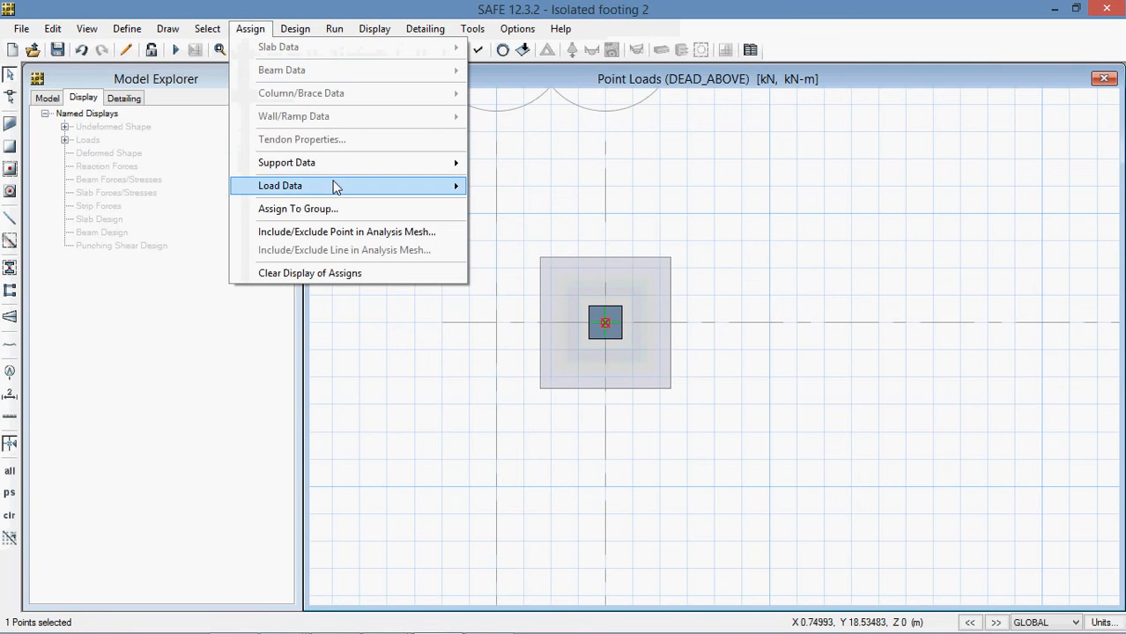
mouse_move(335, 186)
left_click(513, 271)
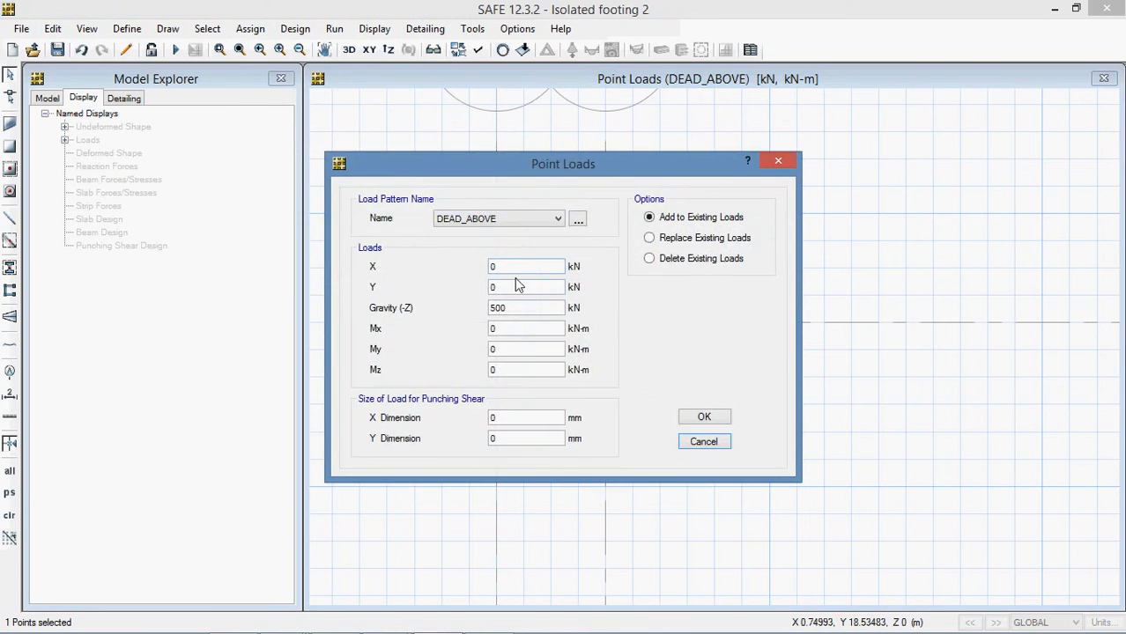
left_click(540, 222)
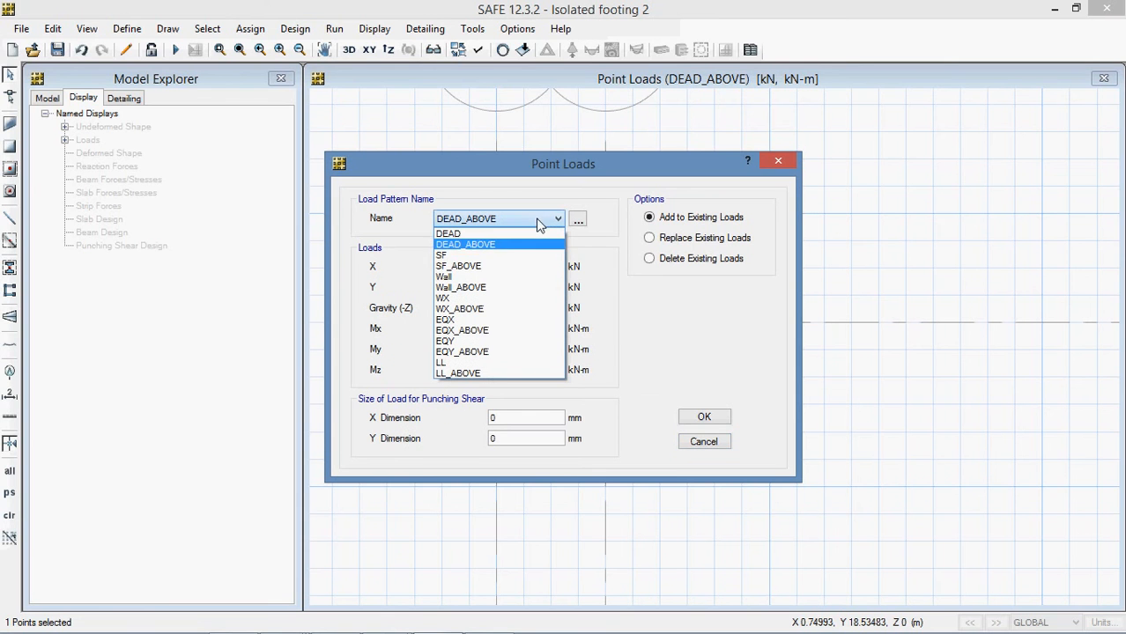
left_click(476, 266)
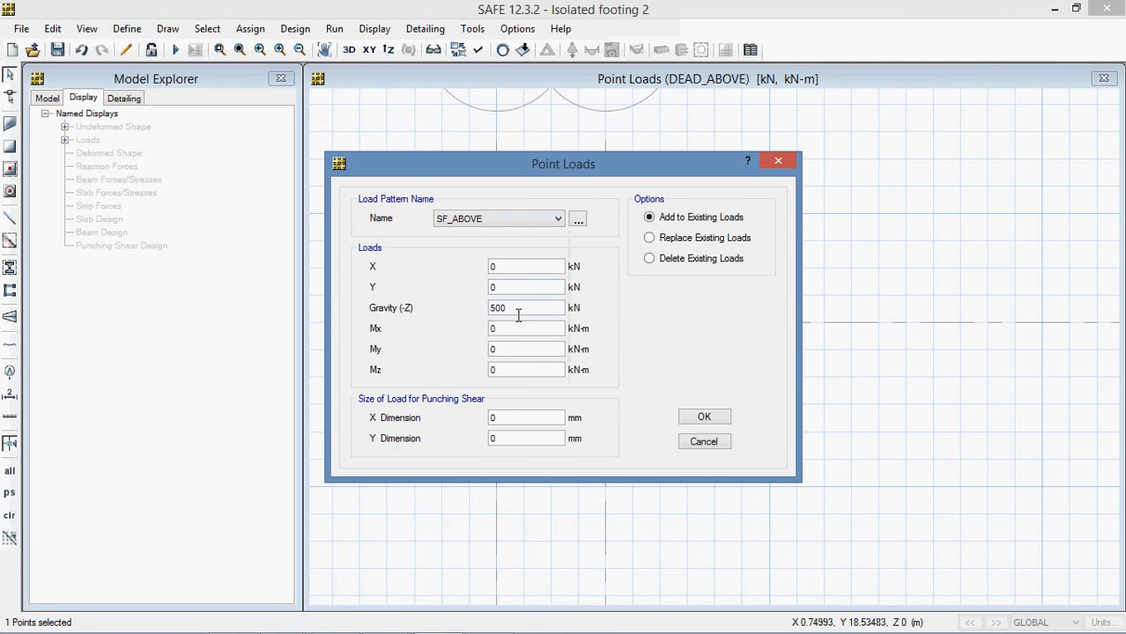
left_click(700, 419)
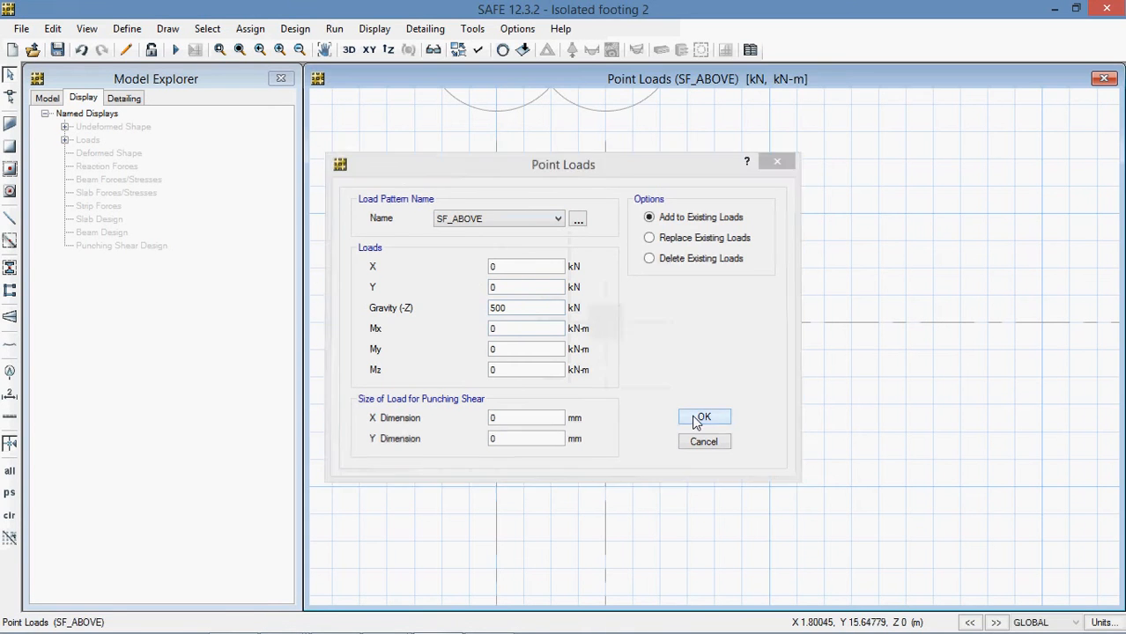
left_click(603, 326)
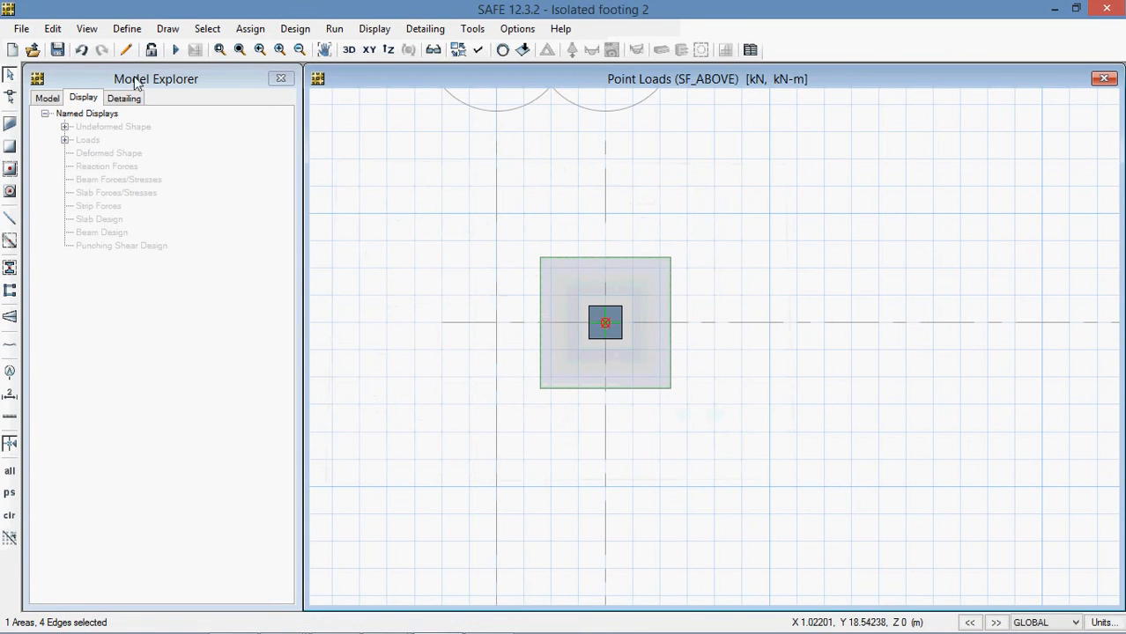
left_click(256, 30)
mouse_move(310, 189)
key("F1")
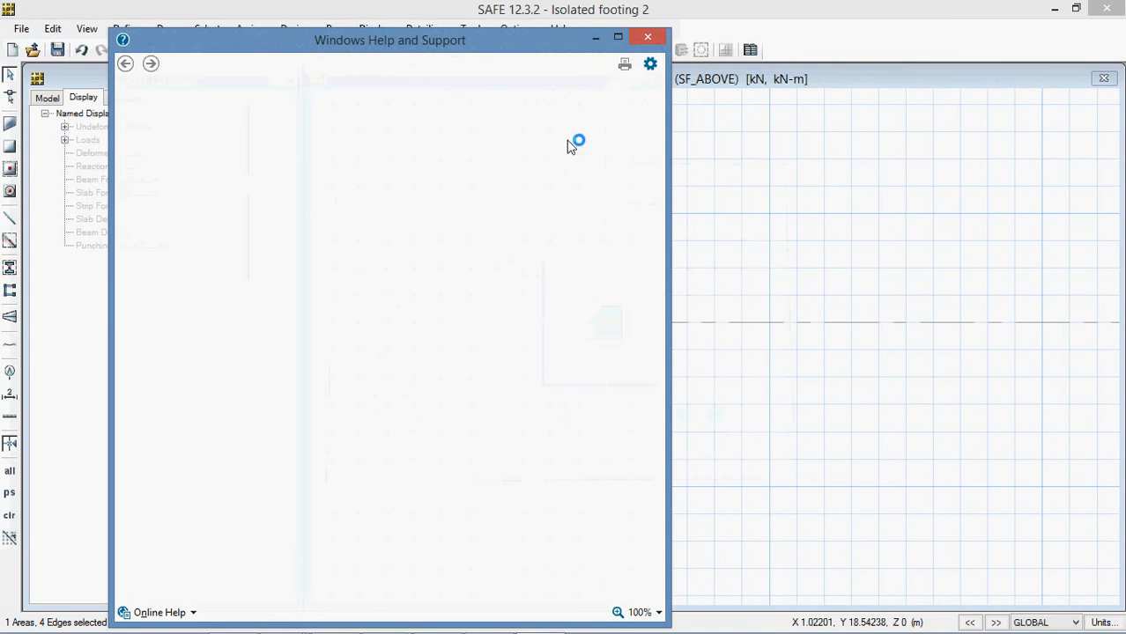
left_click(648, 39)
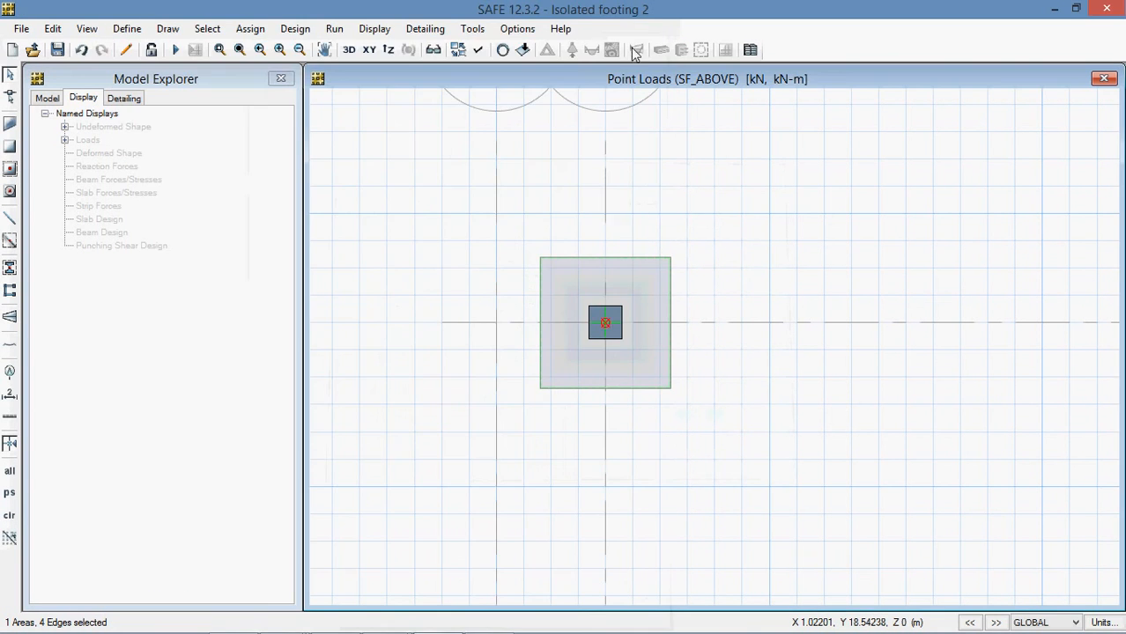
left_click(605, 324)
- Select the column point of the westernmost footing on grid line 4 and open its point load assignment
left_click(613, 330)
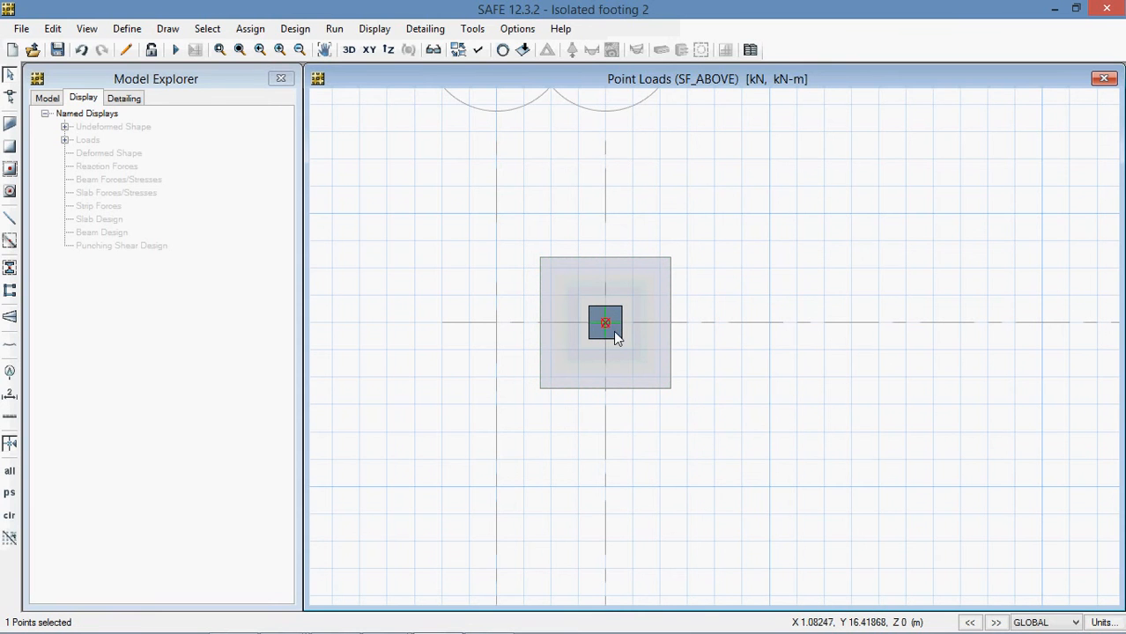
left_click(250, 28)
mouse_move(290, 186)
left_click(527, 269)
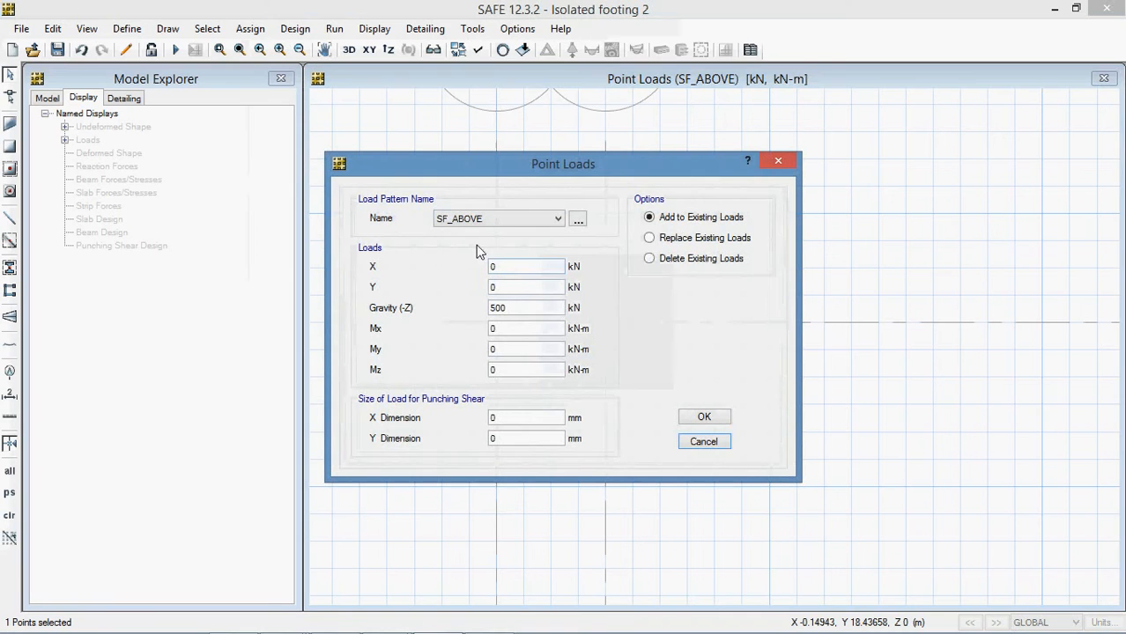
- Assign a 1000 kN gravity point load under LL_ABOVE to the selected point, with 300 mm X and Y dimensions for punching shear
left_click_drag(534, 314, 446, 312)
left_click(495, 220)
left_click(496, 374)
left_click_drag(515, 309, 471, 314)
type("1000")
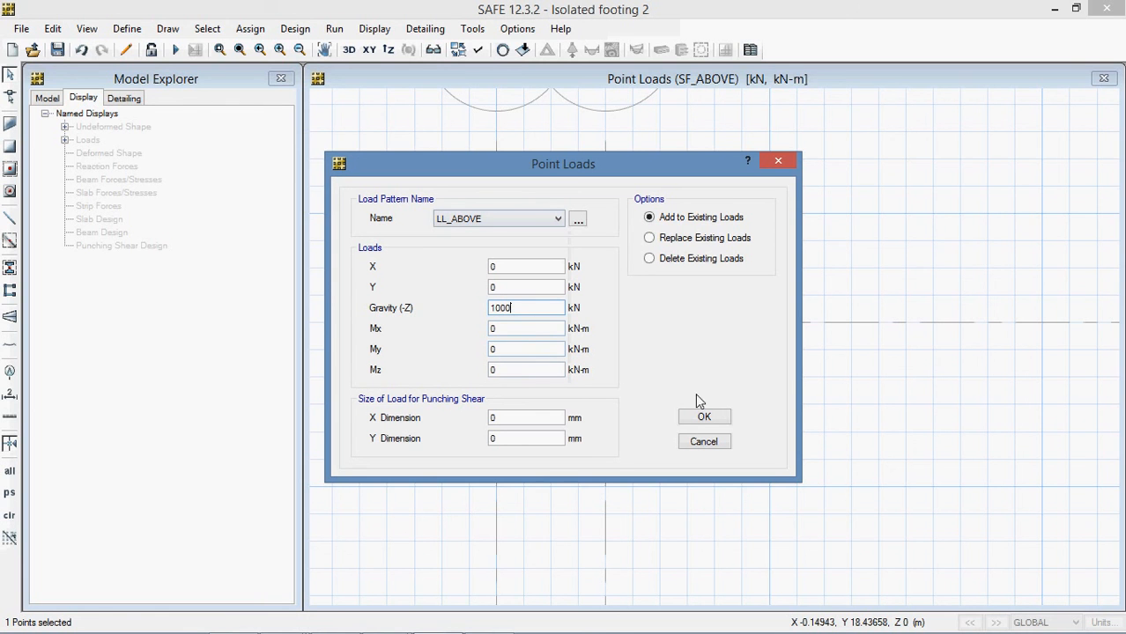
left_click(702, 418)
left_click_drag(519, 419, 469, 426)
type("300")
key("Tab")
left_click(702, 417)
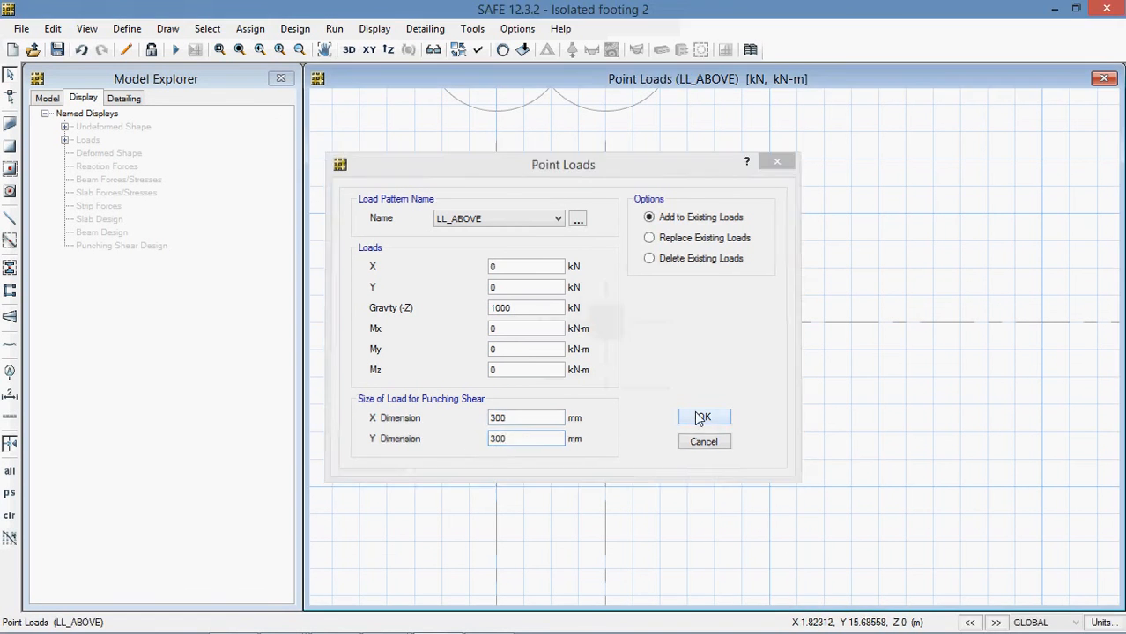
- Select the entire foundation model and assign the Qa soil subgrade property to its footings
scroll(596, 298, "down", 2)
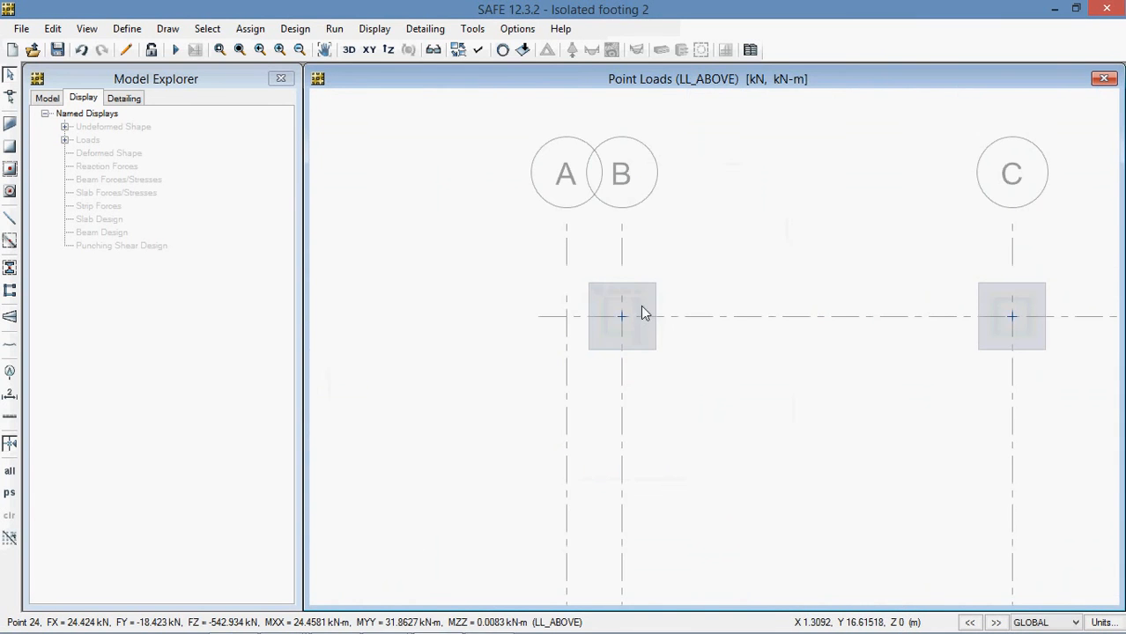
scroll(699, 344, "down", 1)
scroll(666, 329, "down", 1)
left_click(250, 28)
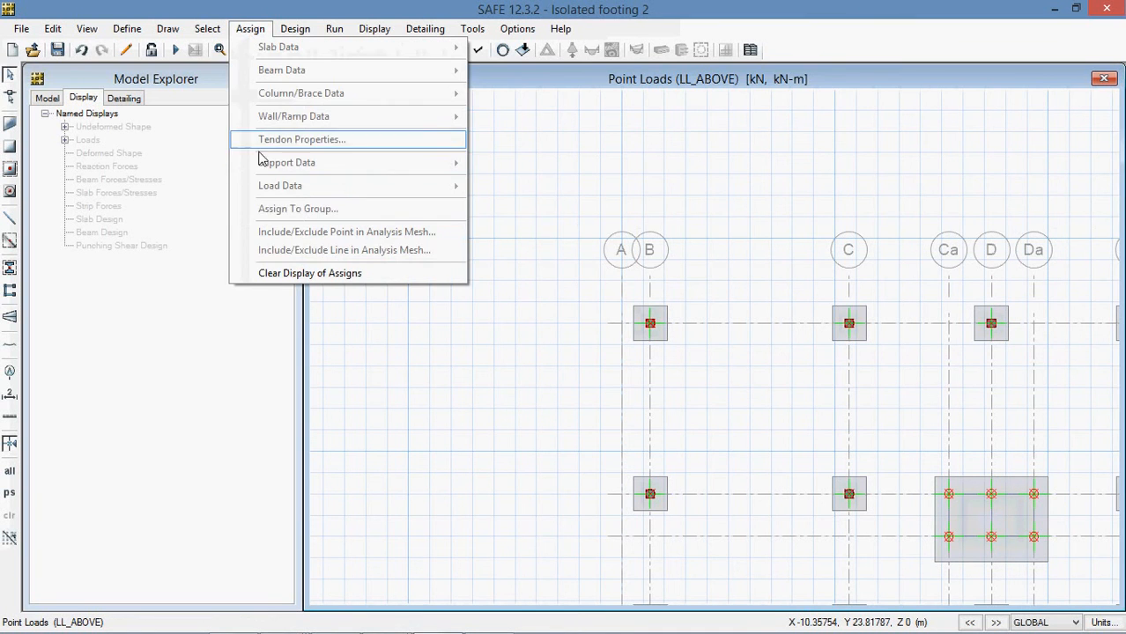
left_click(577, 185)
scroll(440, 150, "down", 2)
left_click_drag(423, 144, 884, 511)
left_click(250, 28)
mouse_move(304, 176)
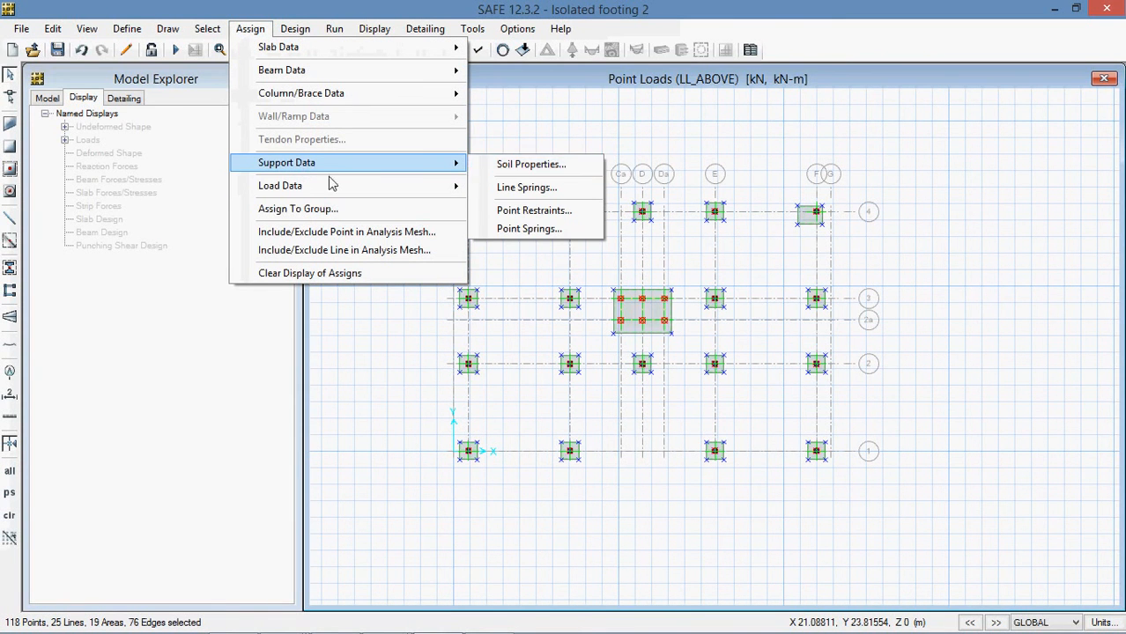
mouse_move(339, 187)
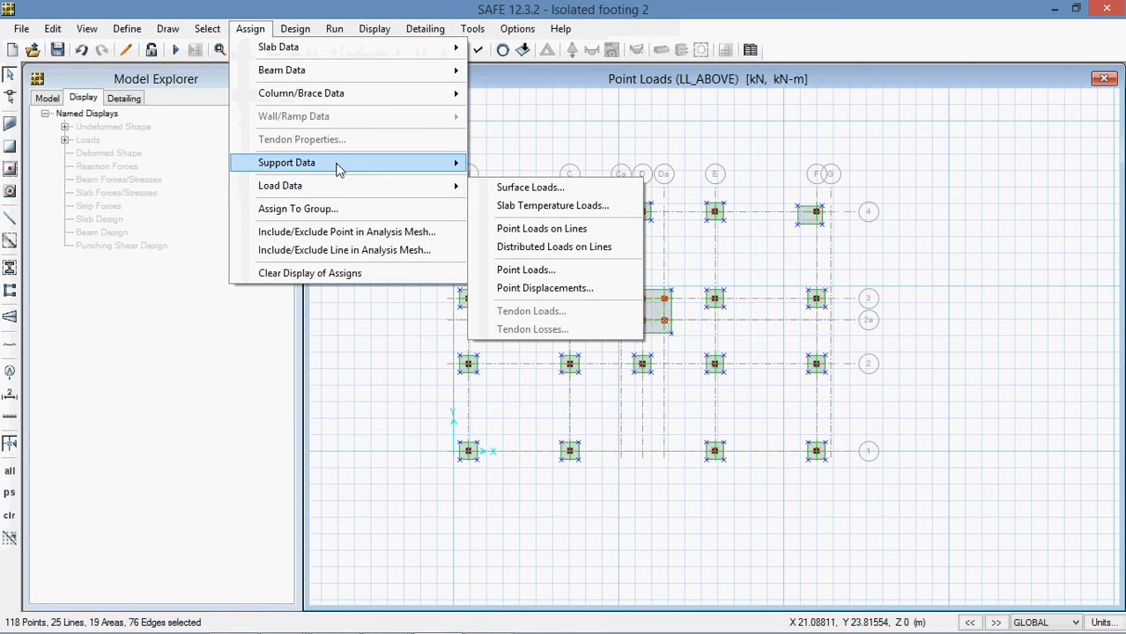
mouse_move(337, 164)
left_click(501, 169)
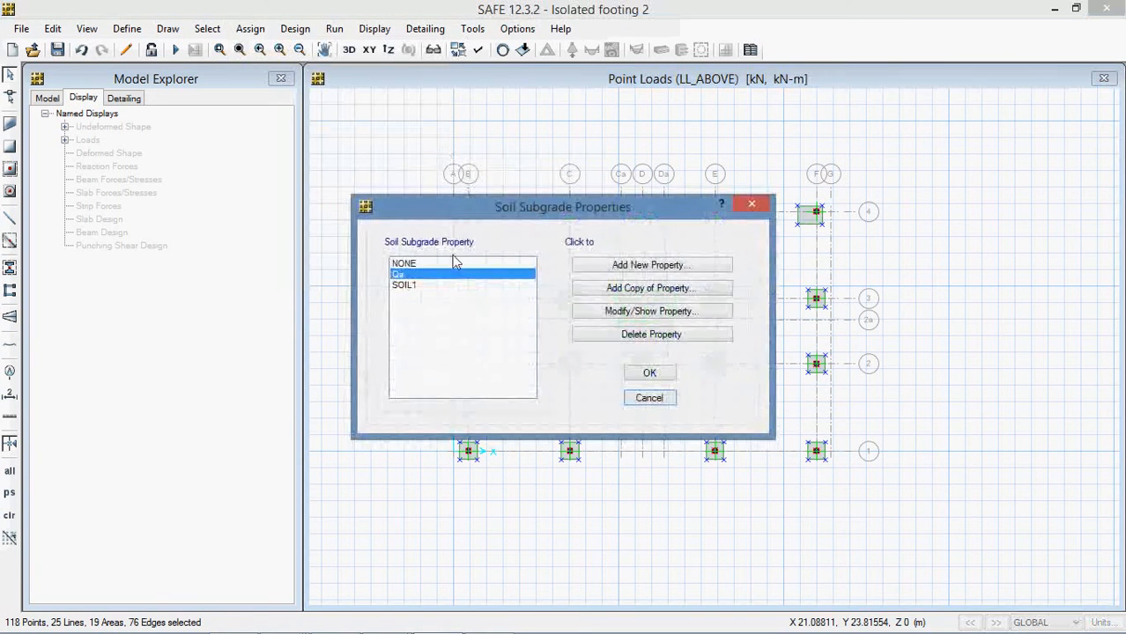
left_click(674, 374)
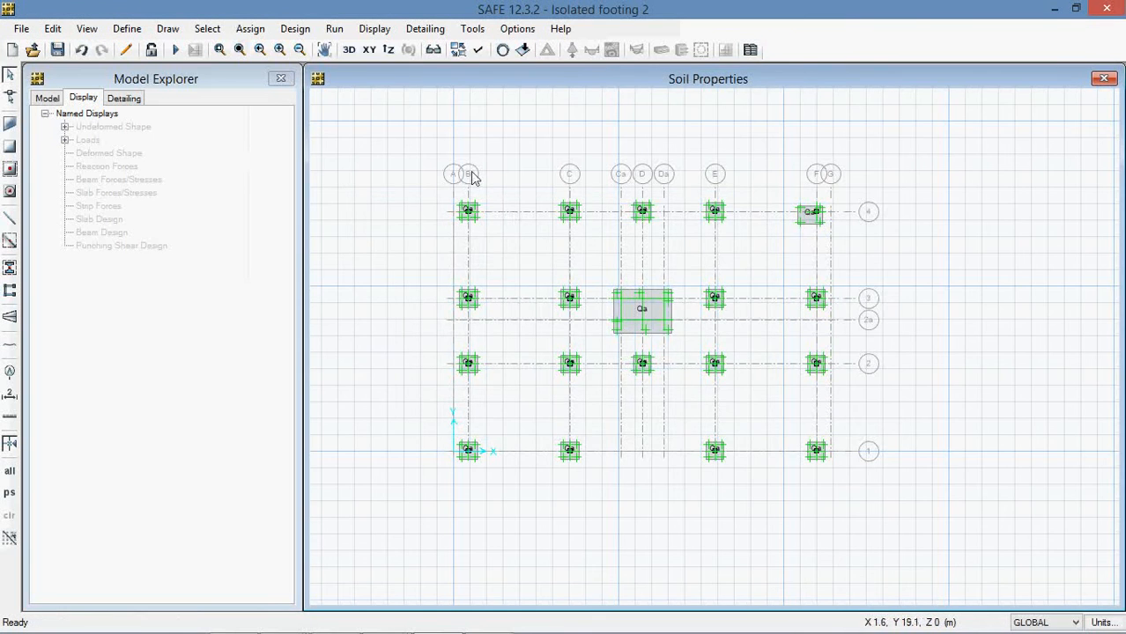
- Add X-direction design strips along the global Cartesian grid lines on strip layer A, including middle strips, with automatic strip width
scroll(497, 212, "up", 2)
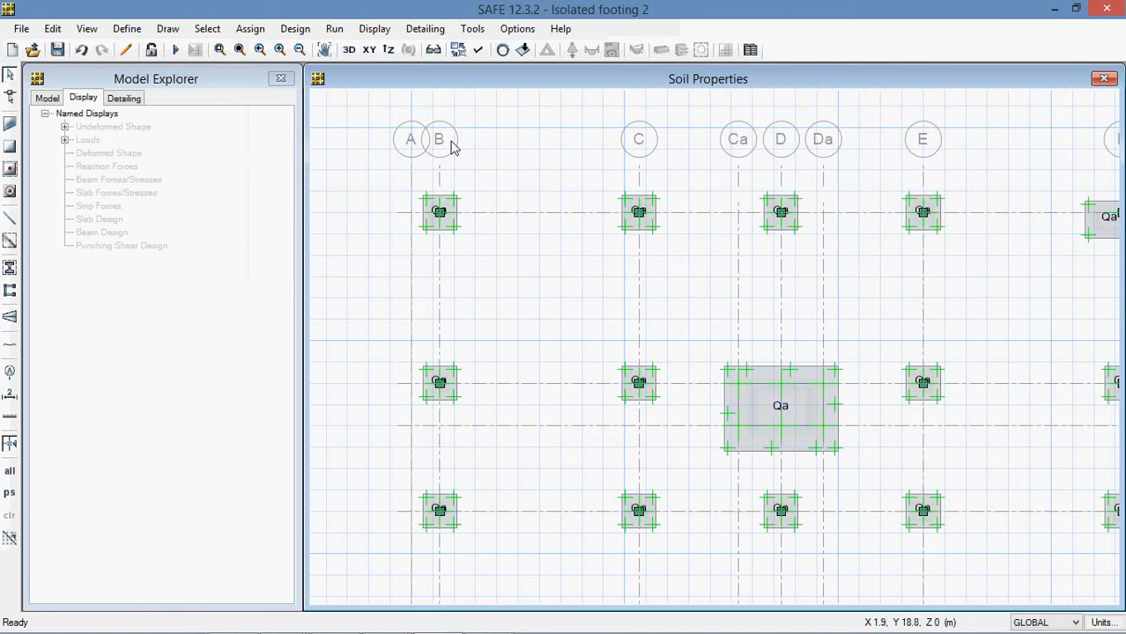
scroll(452, 302, "down", 1)
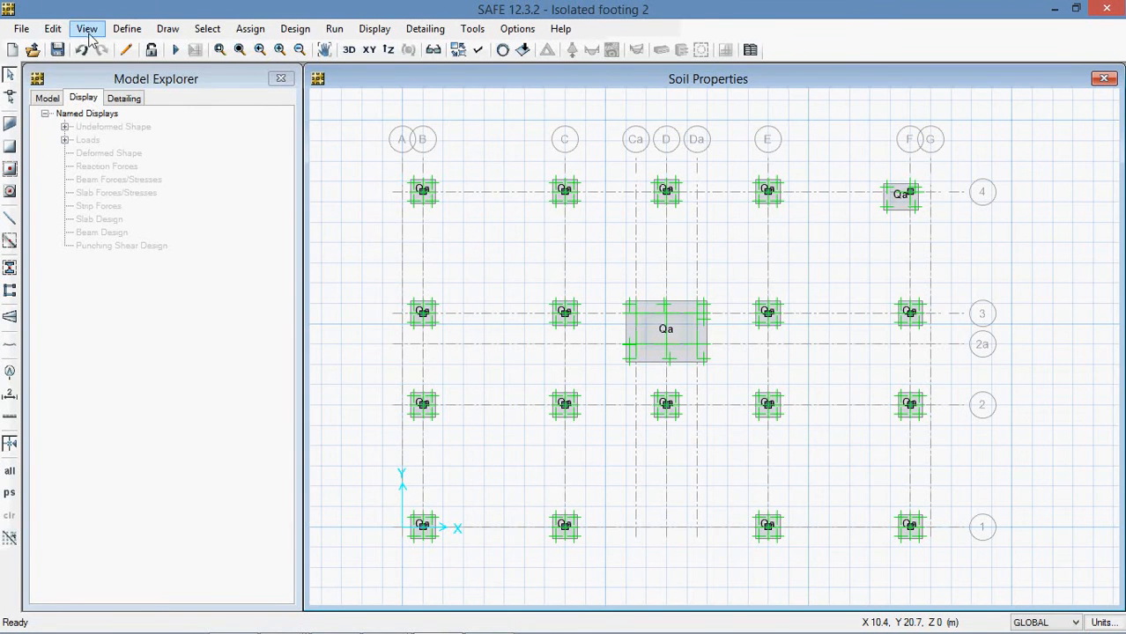
left_click(52, 29)
mouse_move(120, 34)
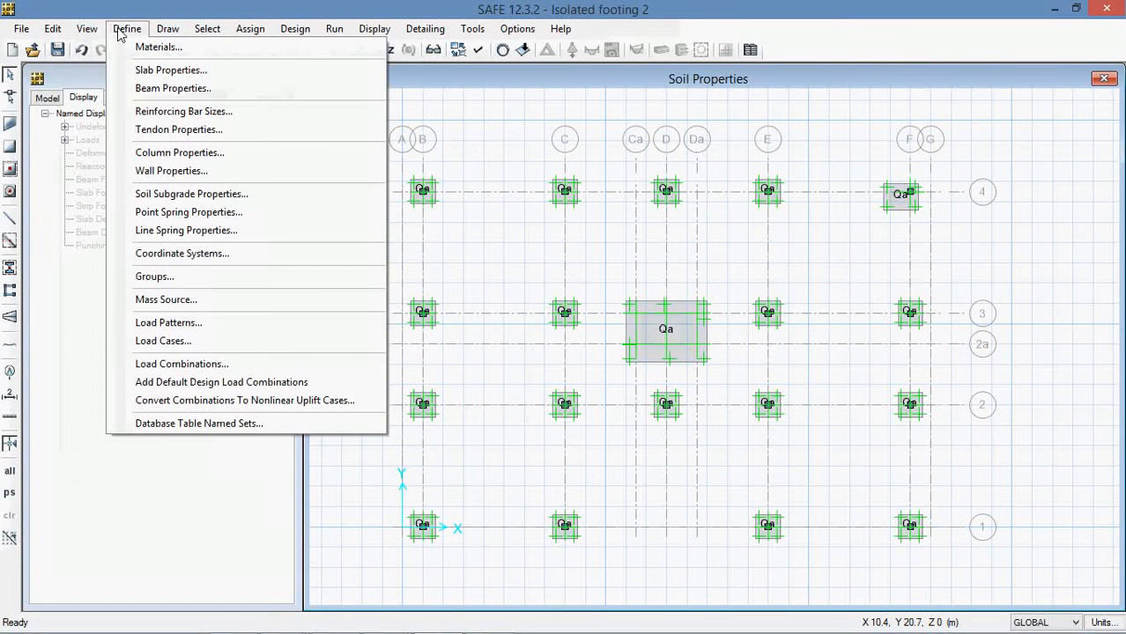
mouse_move(53, 31)
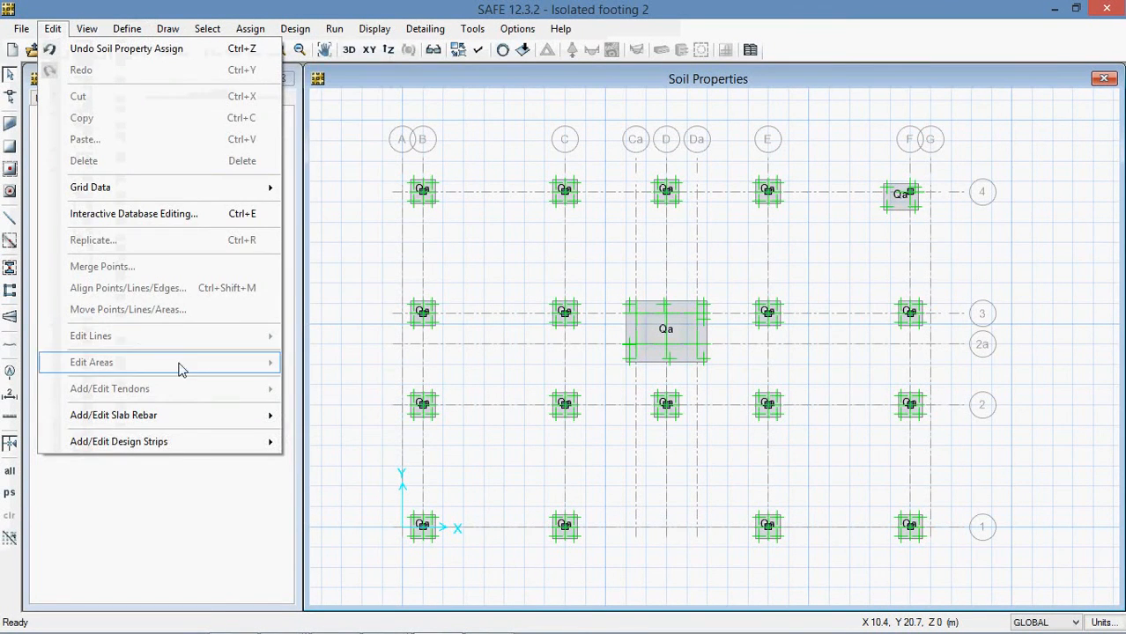
mouse_move(171, 442)
left_click(350, 442)
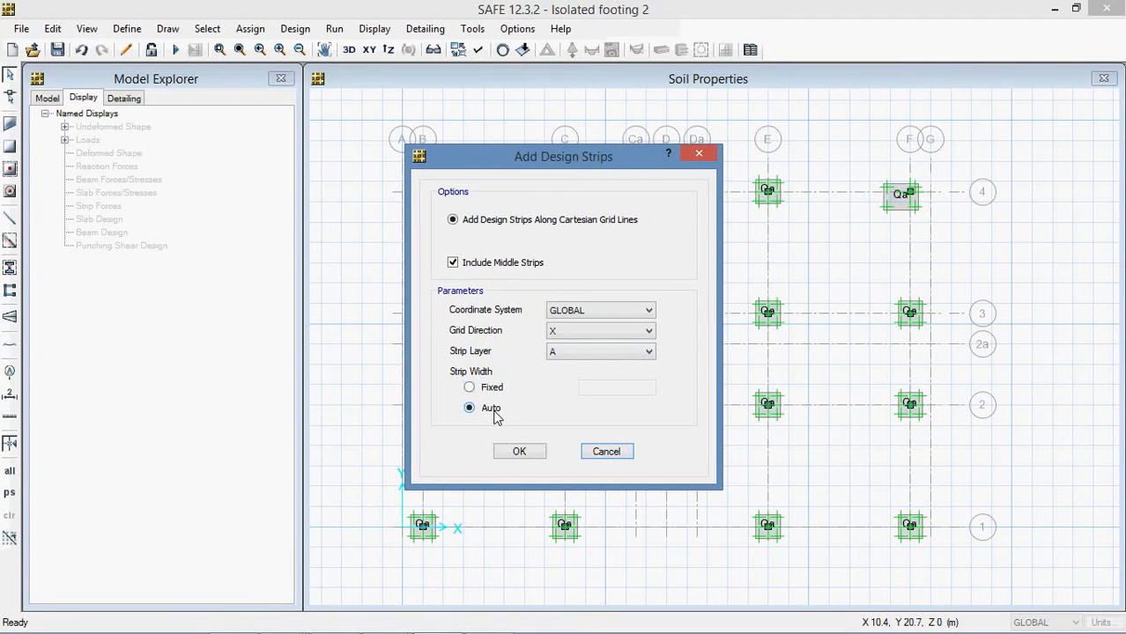
left_click(519, 451)
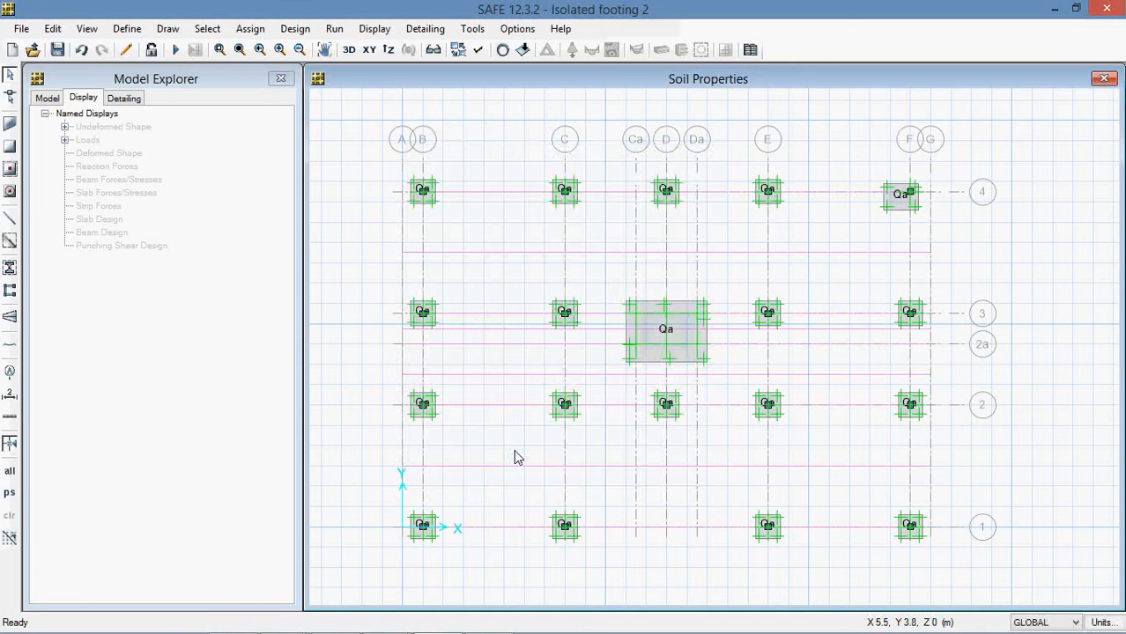
- Add design strips, including middle strips, along the Y-direction grid lines on a different strip layer
left_click(53, 28)
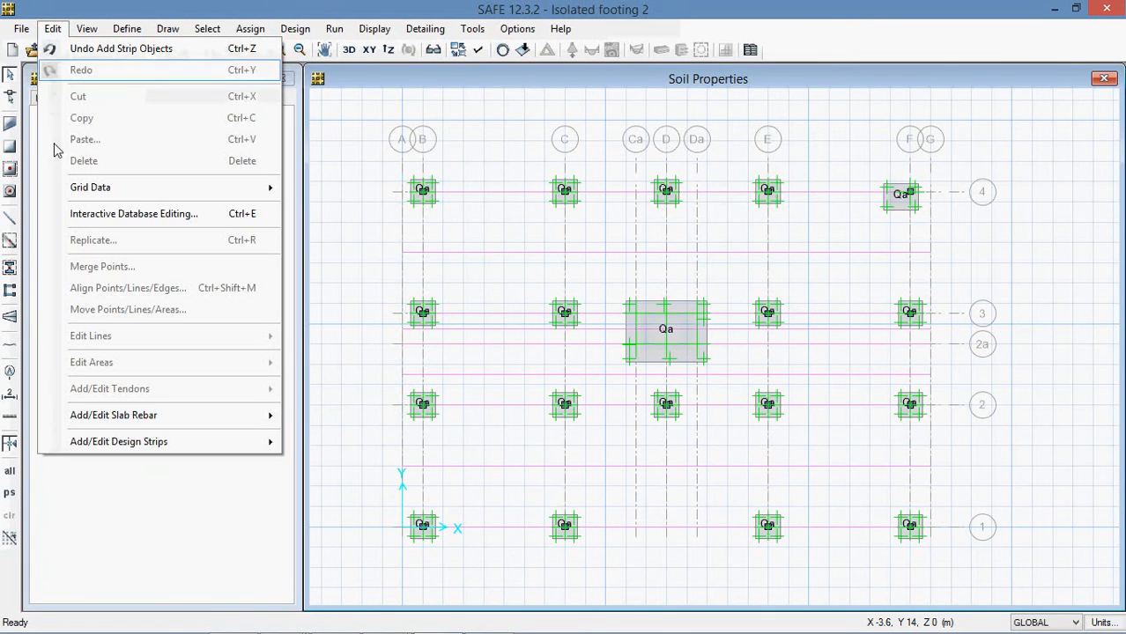
mouse_move(164, 444)
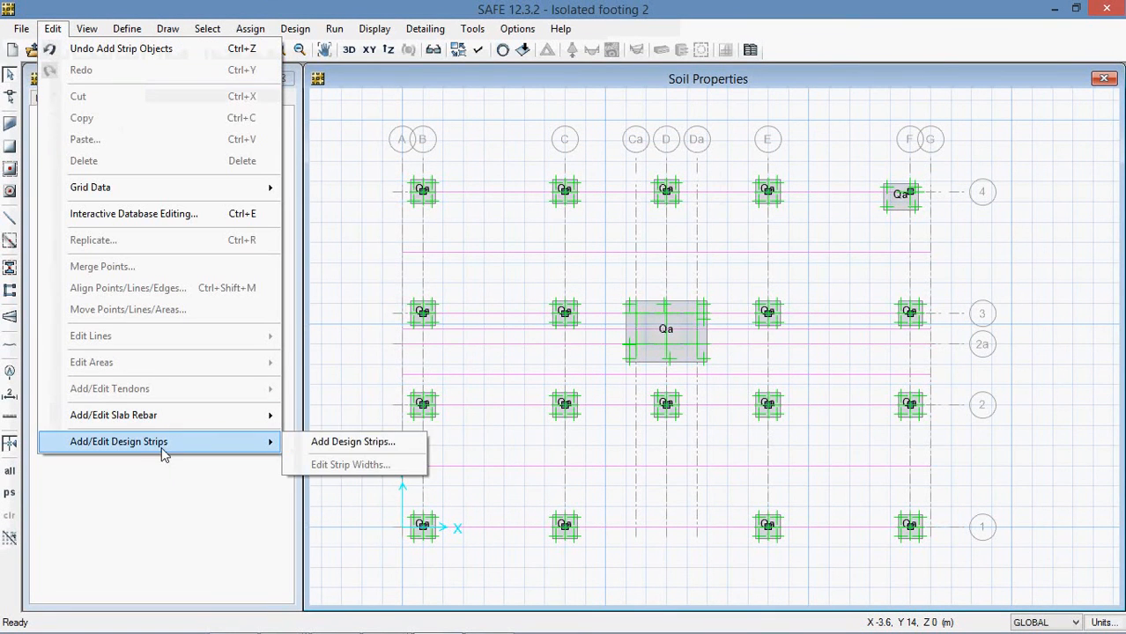
left_click(313, 445)
left_click(554, 335)
left_click(568, 353)
left_click(574, 351)
left_click(569, 378)
left_click(539, 452)
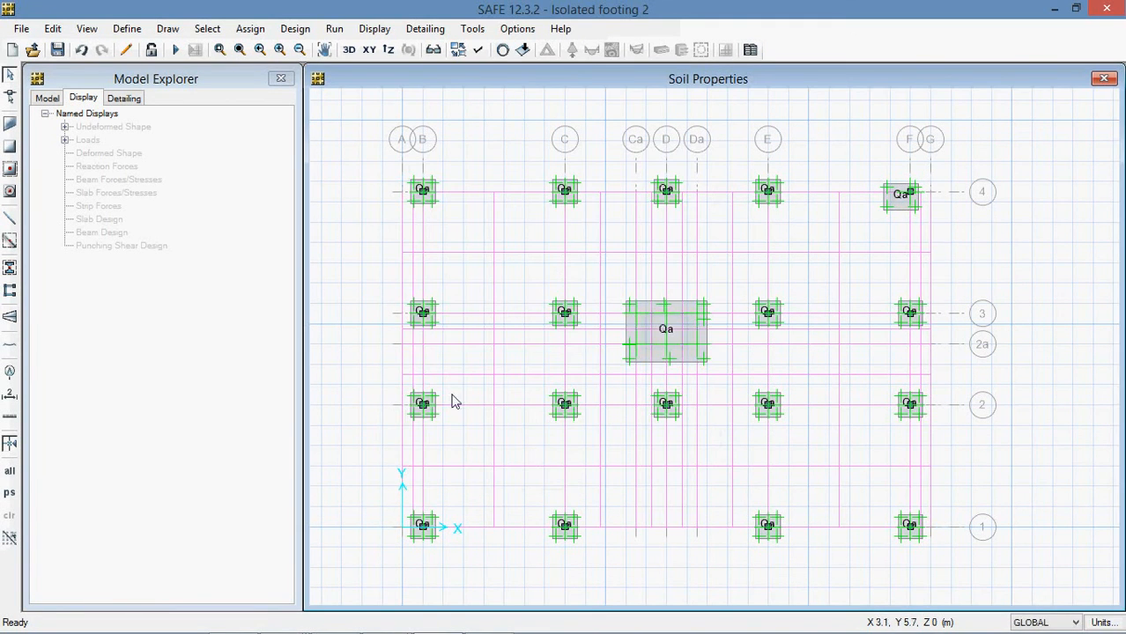
- Delete the middle design strip between grid lines 3 and 4 and all Y-direction strips between grid lines B and E
scroll(396, 261, "up", 2)
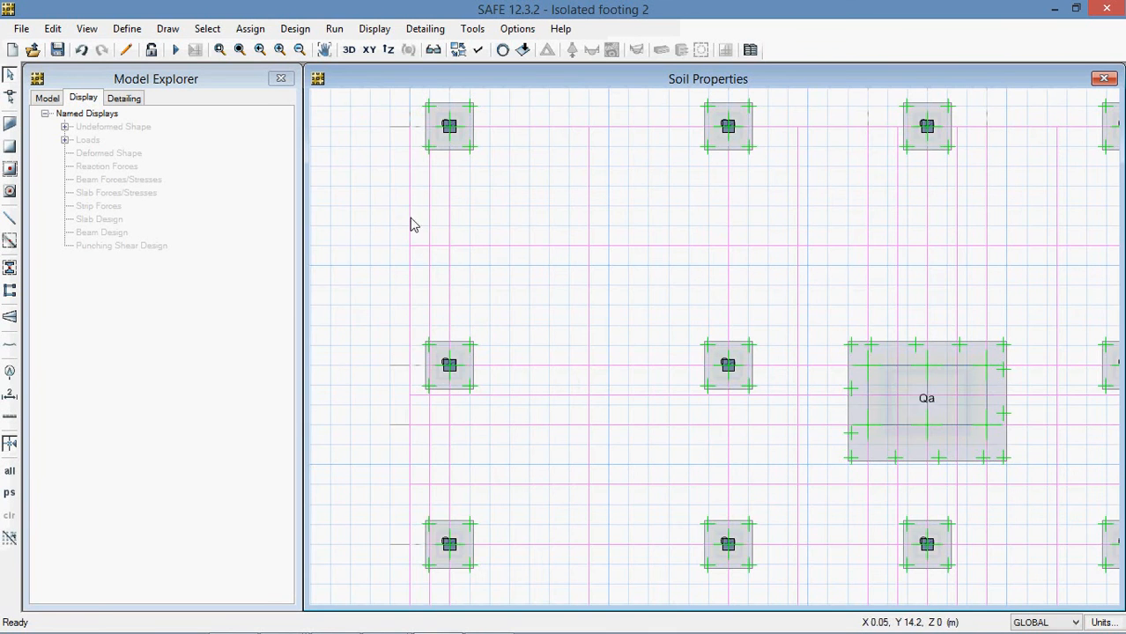
left_click(399, 231)
left_click(399, 232)
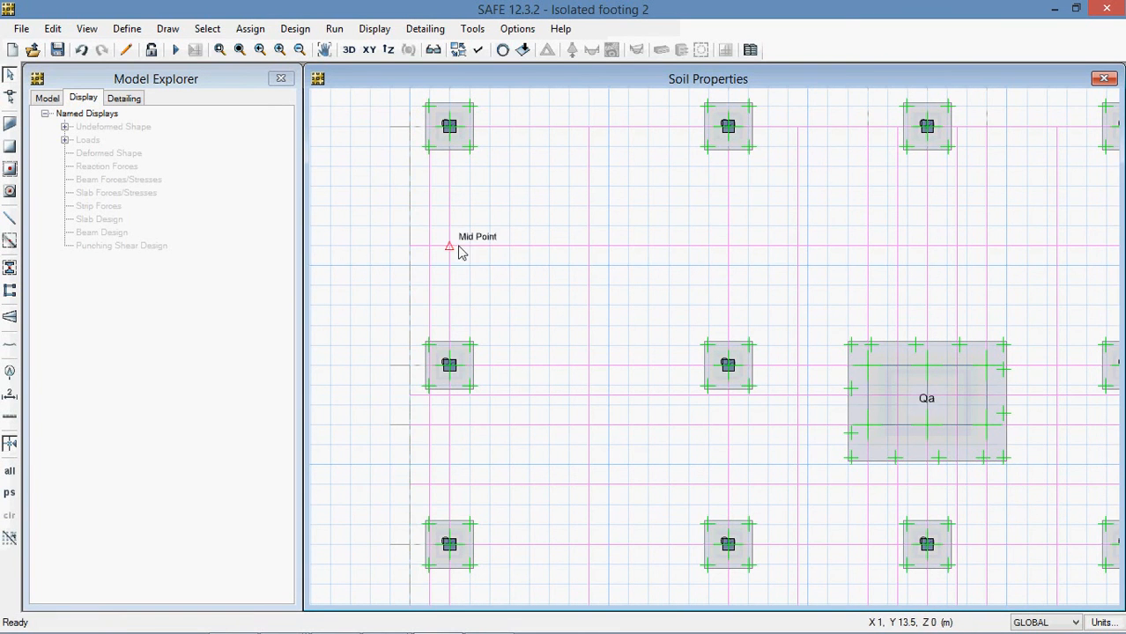
left_click_drag(641, 219, 568, 272)
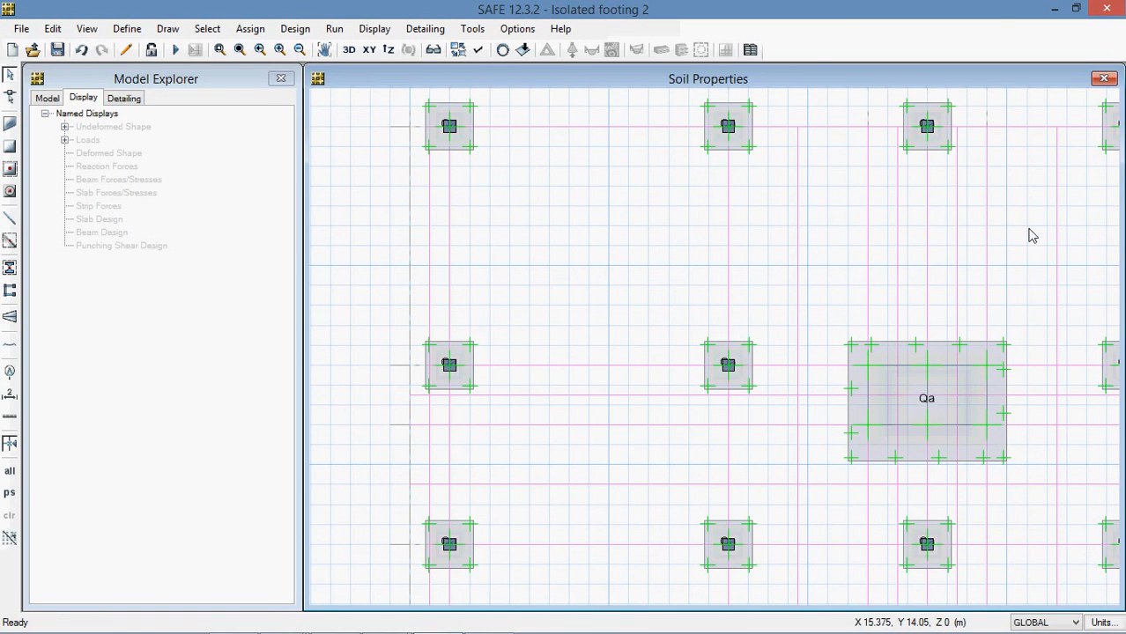
left_click_drag(1069, 240, 707, 304)
key("Delete")
- Delete the X-direction middle strips between grid lines 3 and 2
middle_click_drag(839, 269, 750, 187)
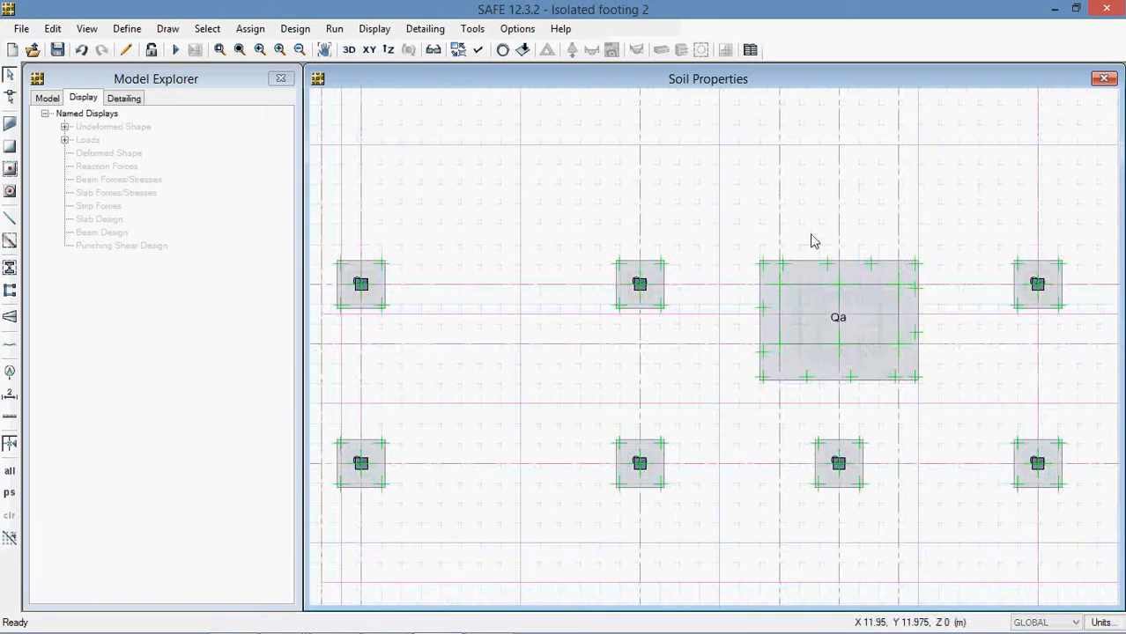
left_click_drag(508, 303, 489, 362)
key("Delete")
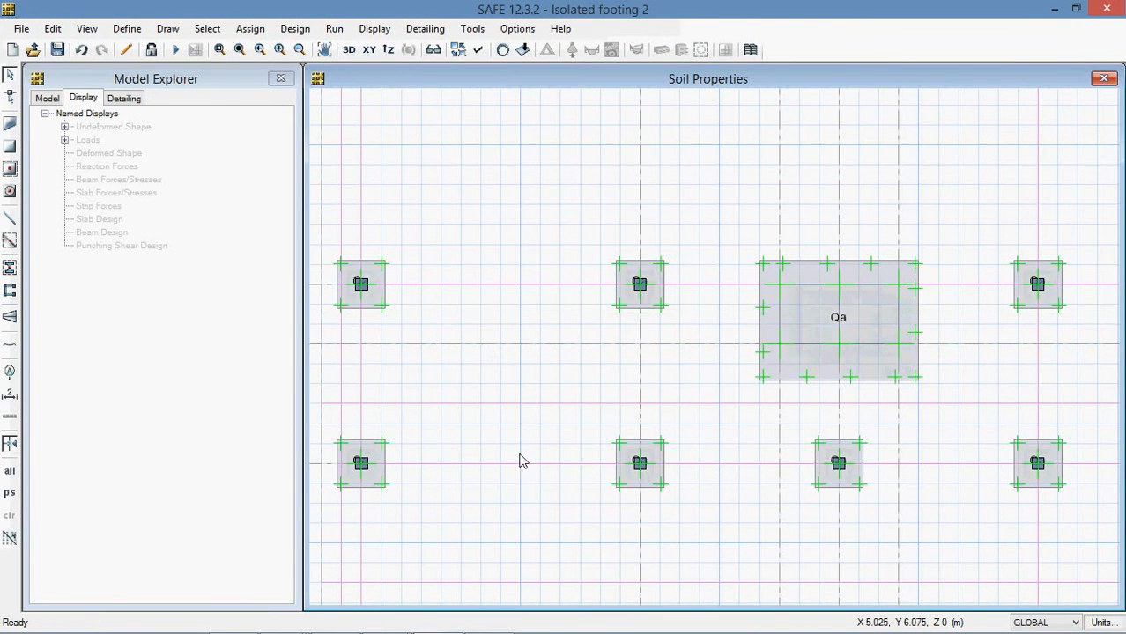
left_click(507, 405)
key("Delete")
- Delete the middle strip between grid lines 1 and 2, the strip along grid line 1 and the strip between F and G
middle_click_drag(503, 416, 489, 372)
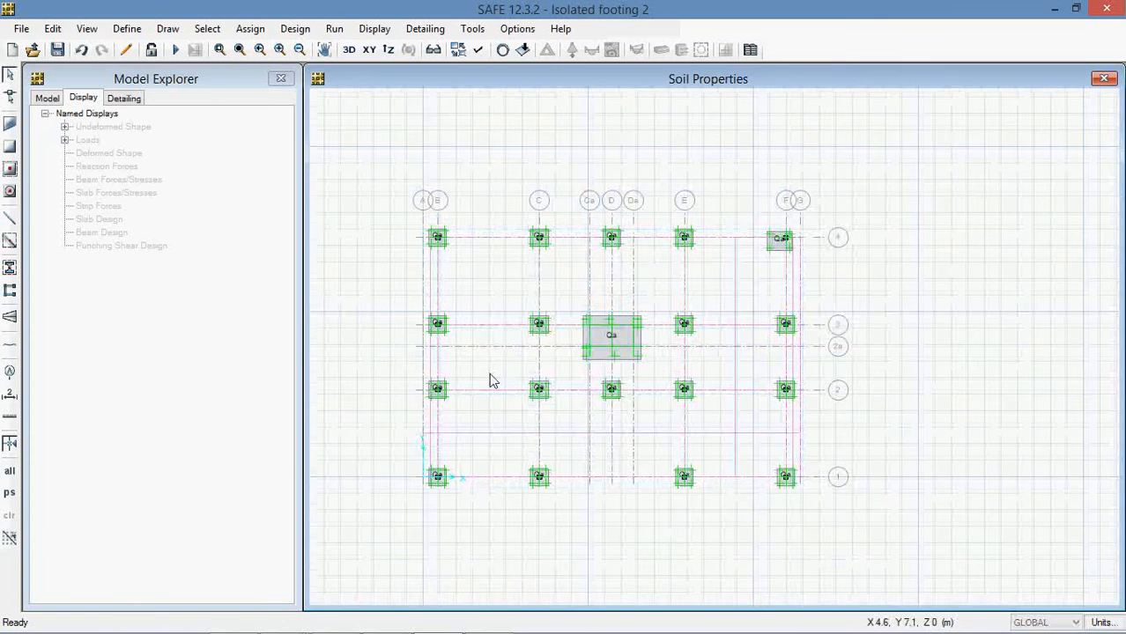
left_click(617, 434)
key("Delete")
left_click(616, 477)
key("Delete")
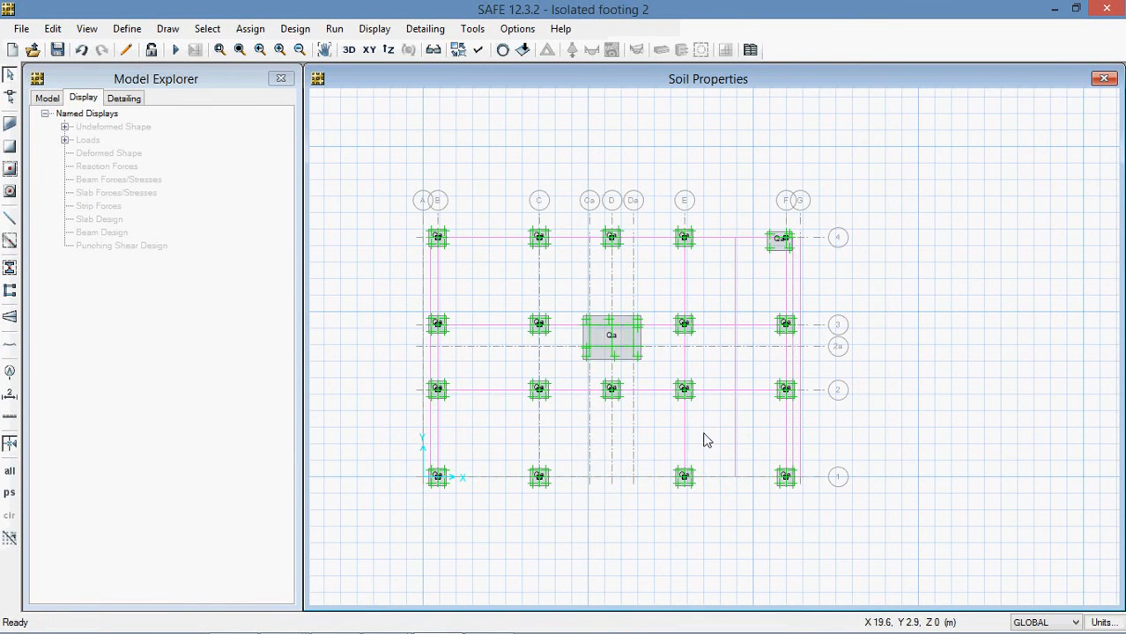
left_click(793, 449)
key("Delete")
- Run the analysis of the footing model
left_click(334, 29)
left_click(352, 48)
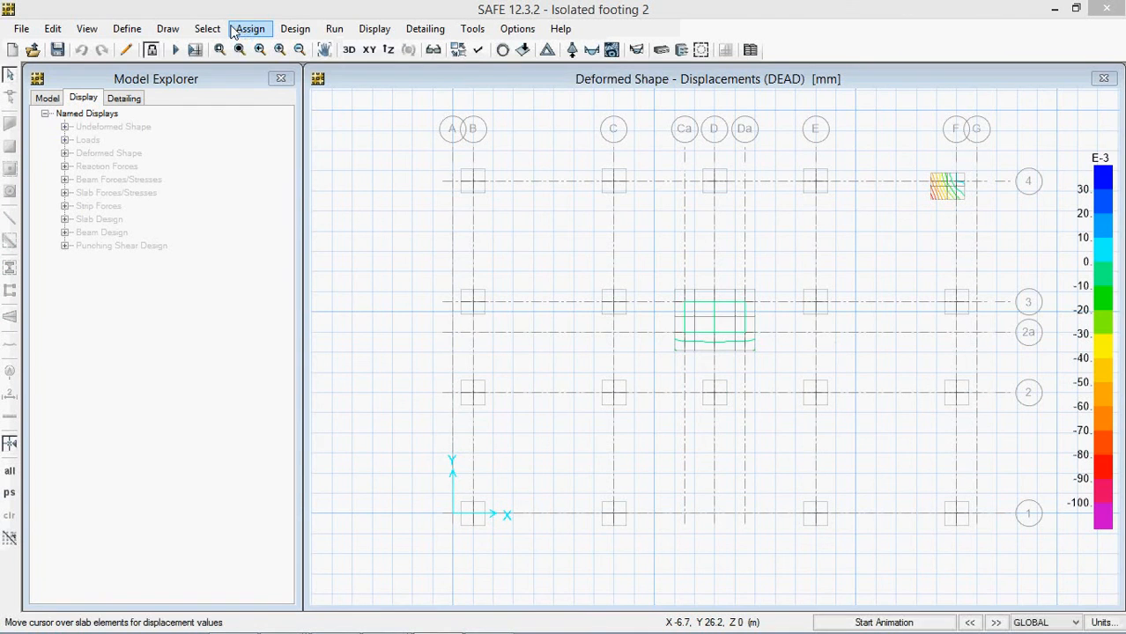
left_click(361, 76)
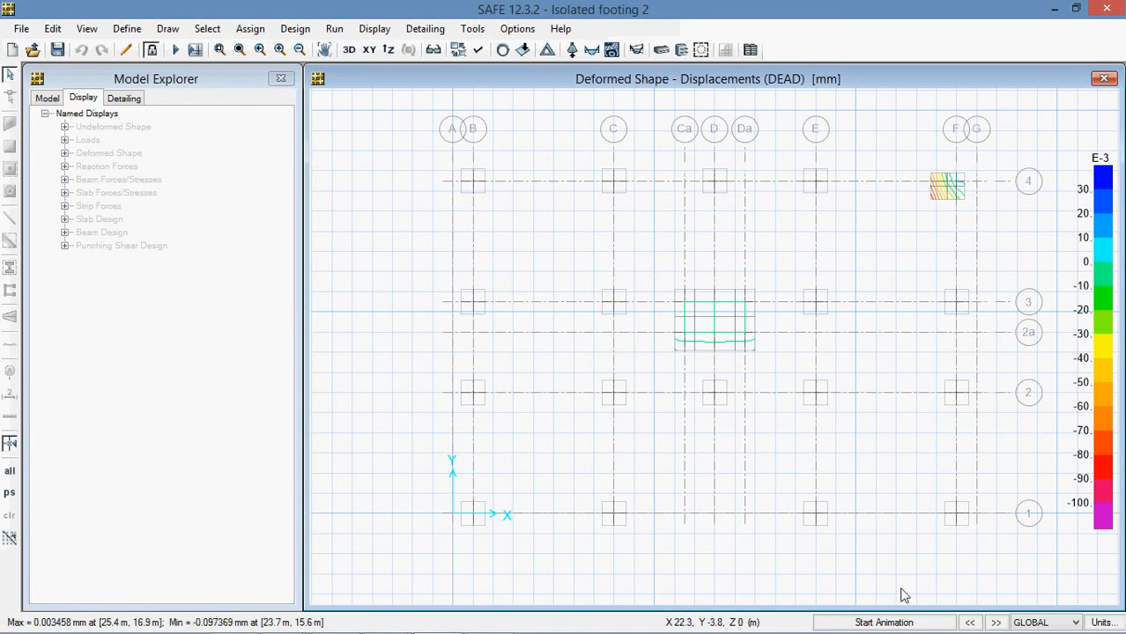
- Examine the DEAD load deformed shape of the footings and columns in a 3D view
left_click(353, 52)
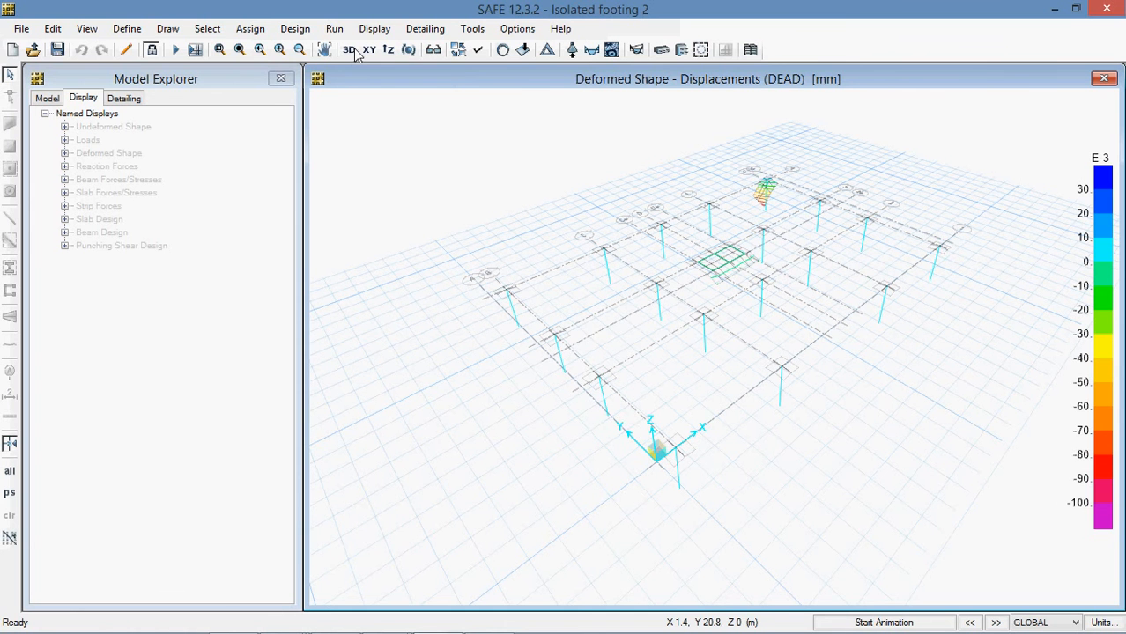
scroll(740, 309, "up", 5)
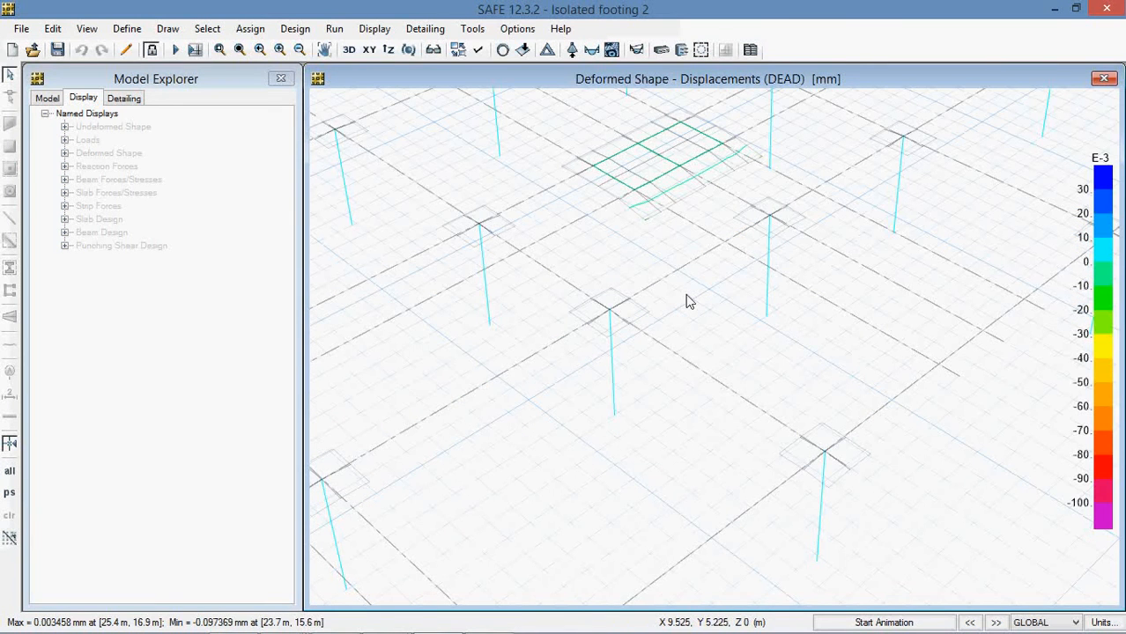
left_click(612, 386)
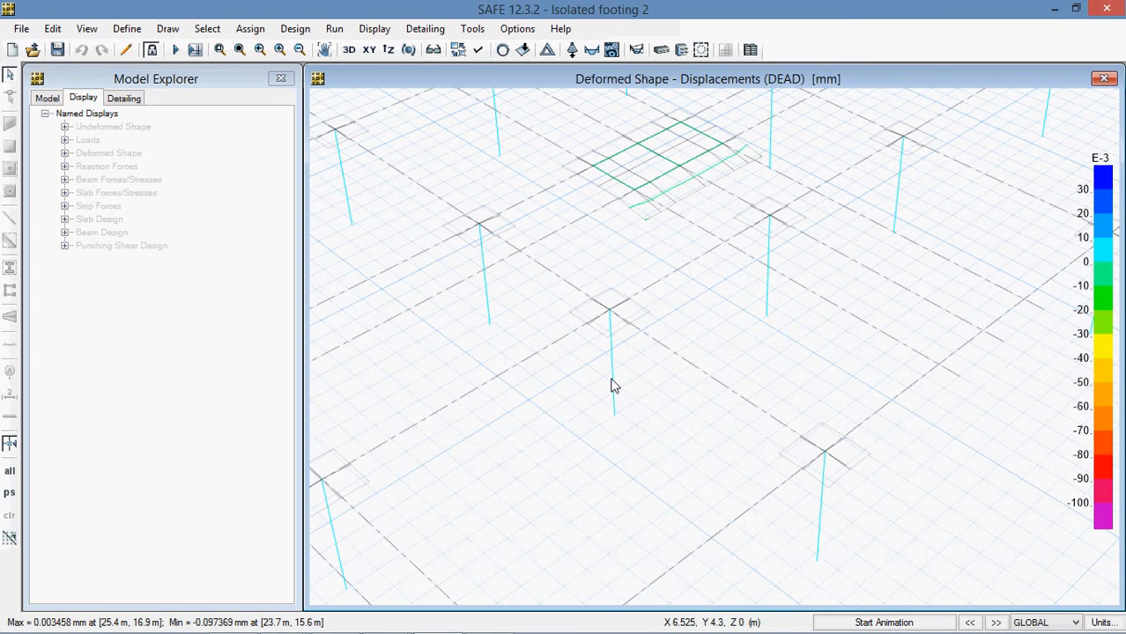
scroll(610, 379, "down", 5)
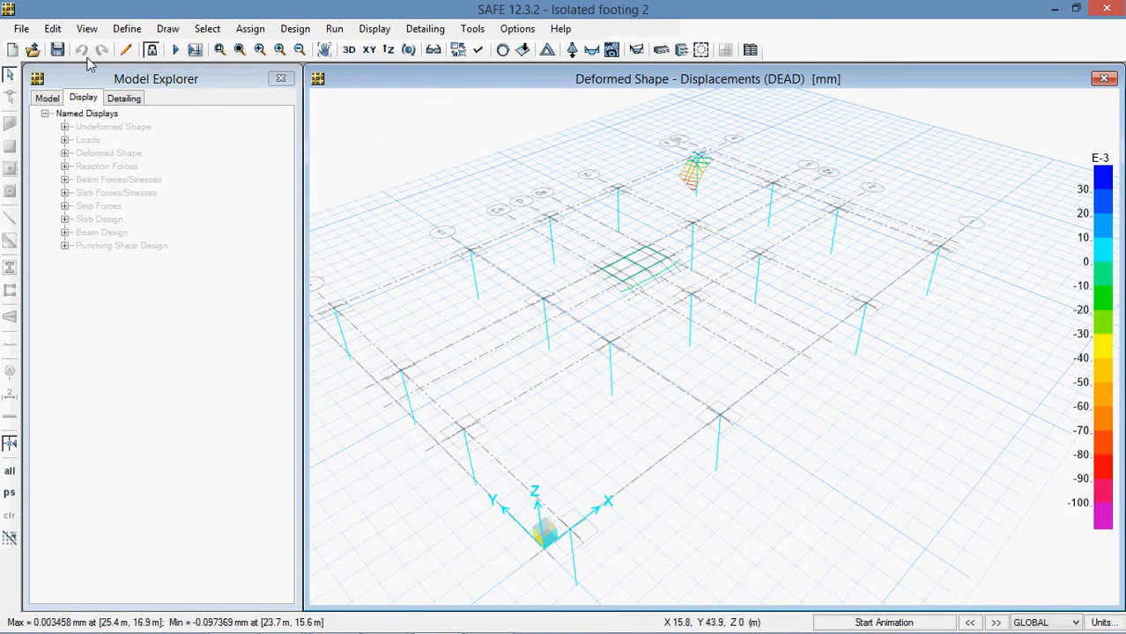
- Display the soil pressures for the DEAD load case as contours on the deformed shape with automatic scaling
left_click(377, 29)
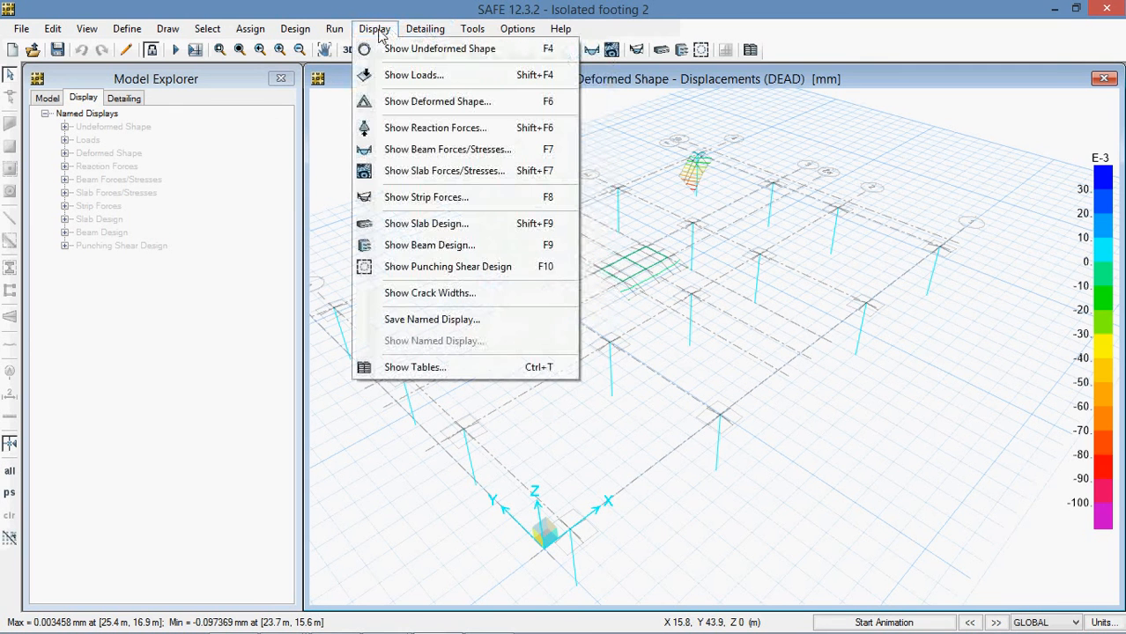
left_click(416, 134)
left_click(455, 256)
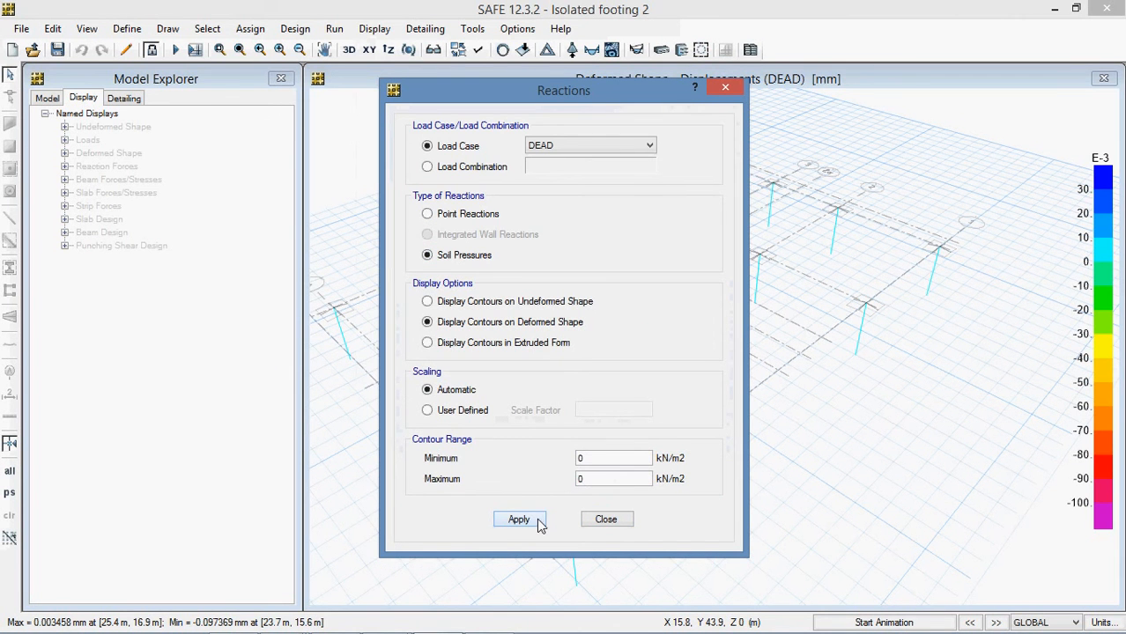
left_click(539, 521)
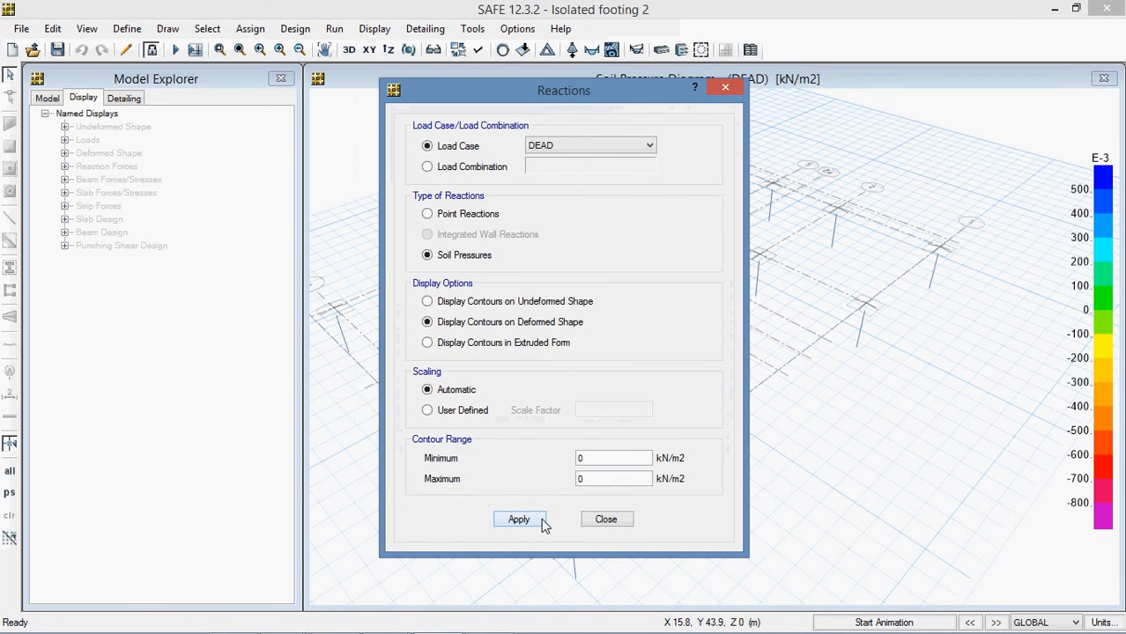
left_click(592, 520)
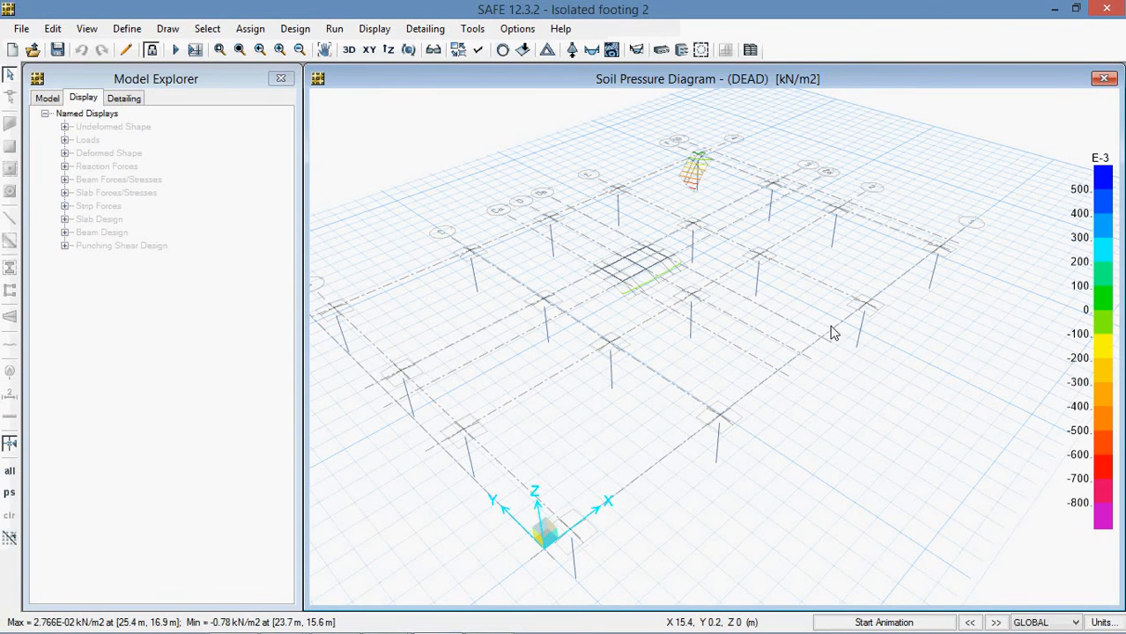
- Inspect the property assignments and geometry of the column at grid lines B and 2
left_click(469, 470)
right_click(469, 465)
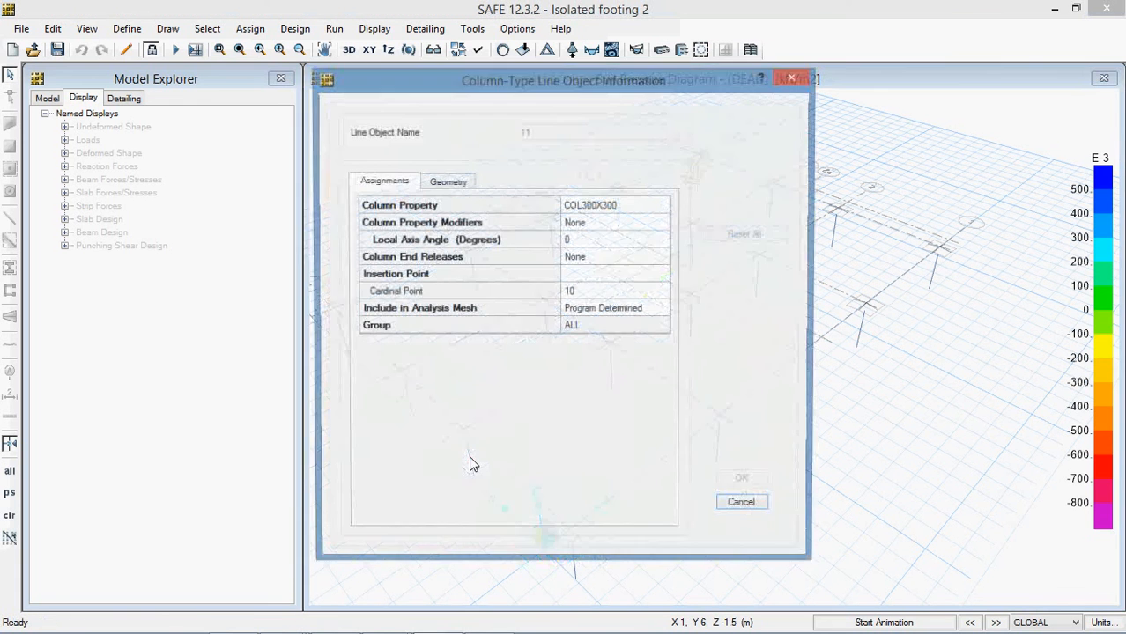
left_click(598, 210)
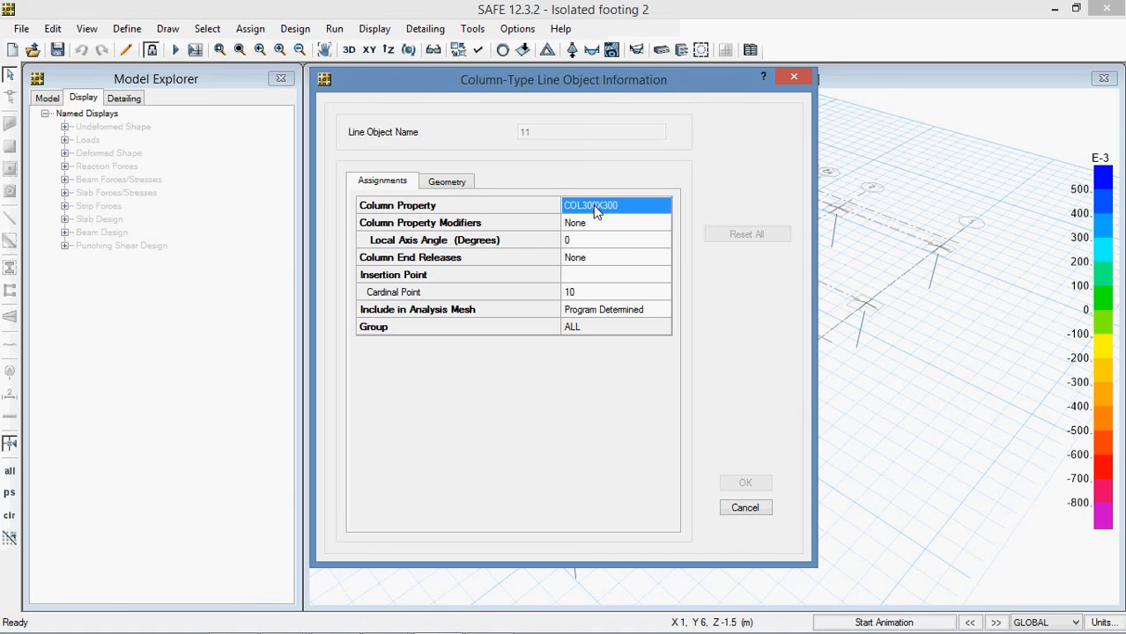
left_click(444, 181)
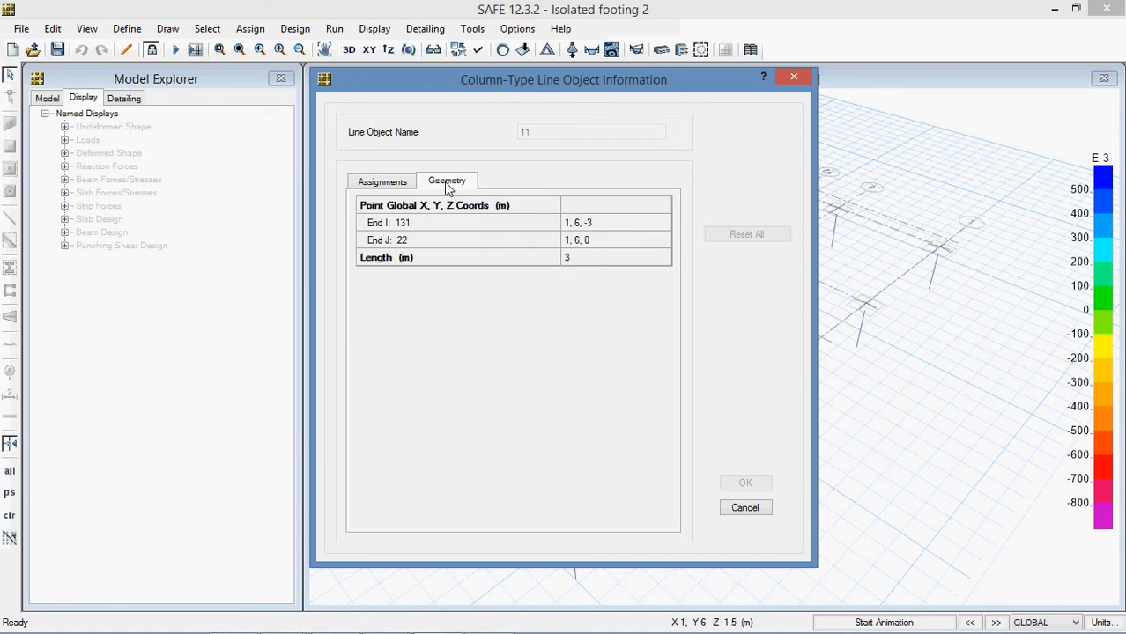
left_click(390, 182)
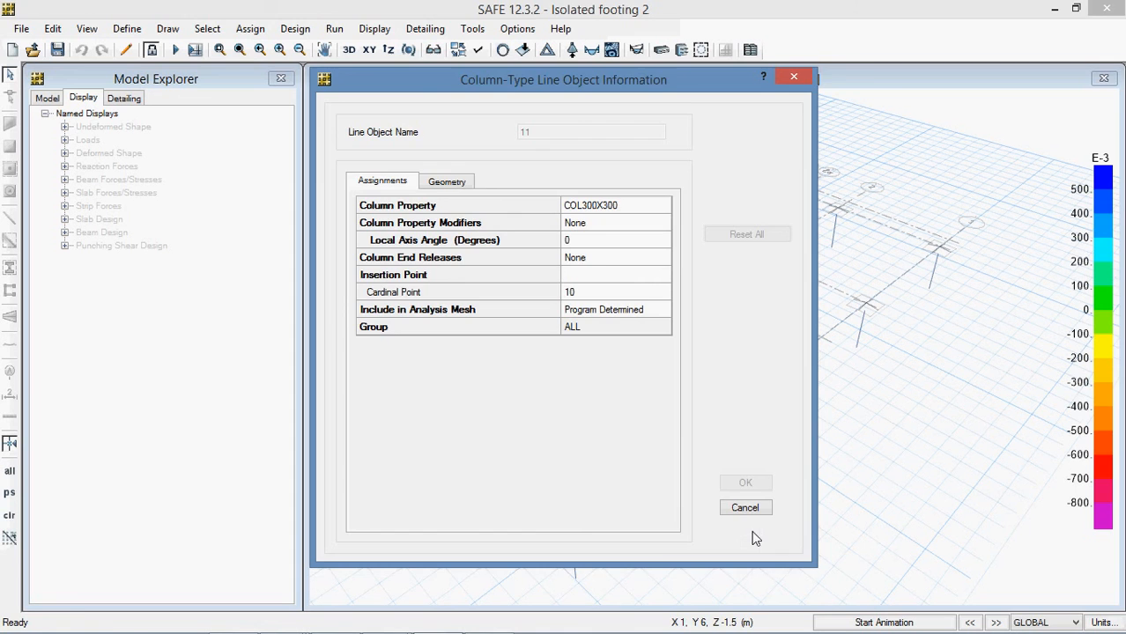
left_click(744, 508)
- Unlock the analysed model for editing and show it in plan view
left_click(151, 51)
left_click(603, 389)
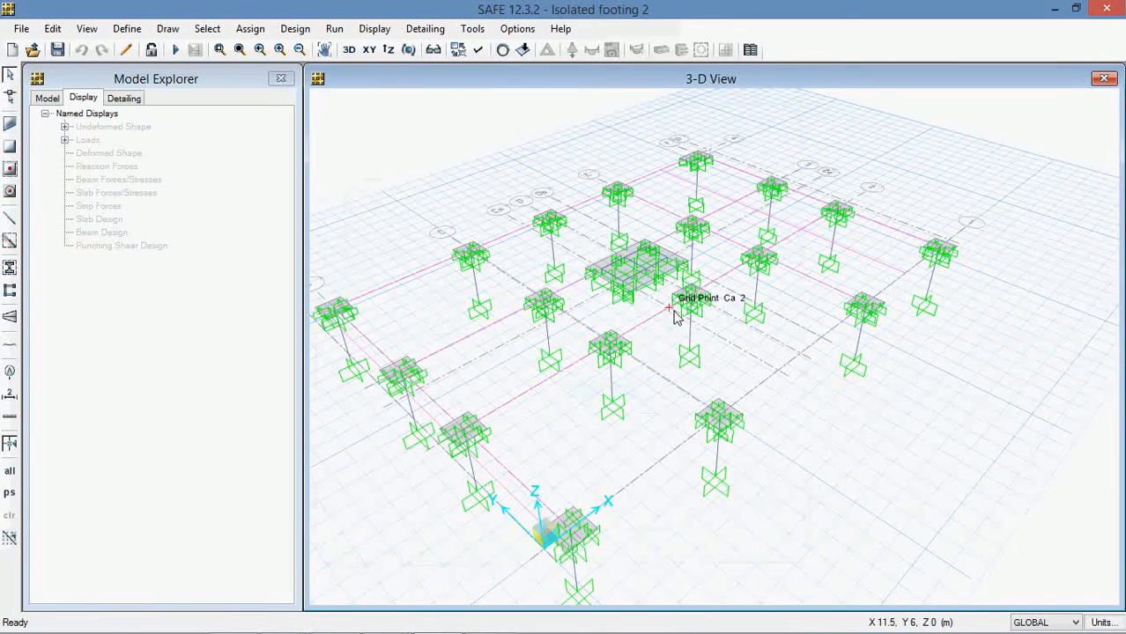
left_click(517, 28)
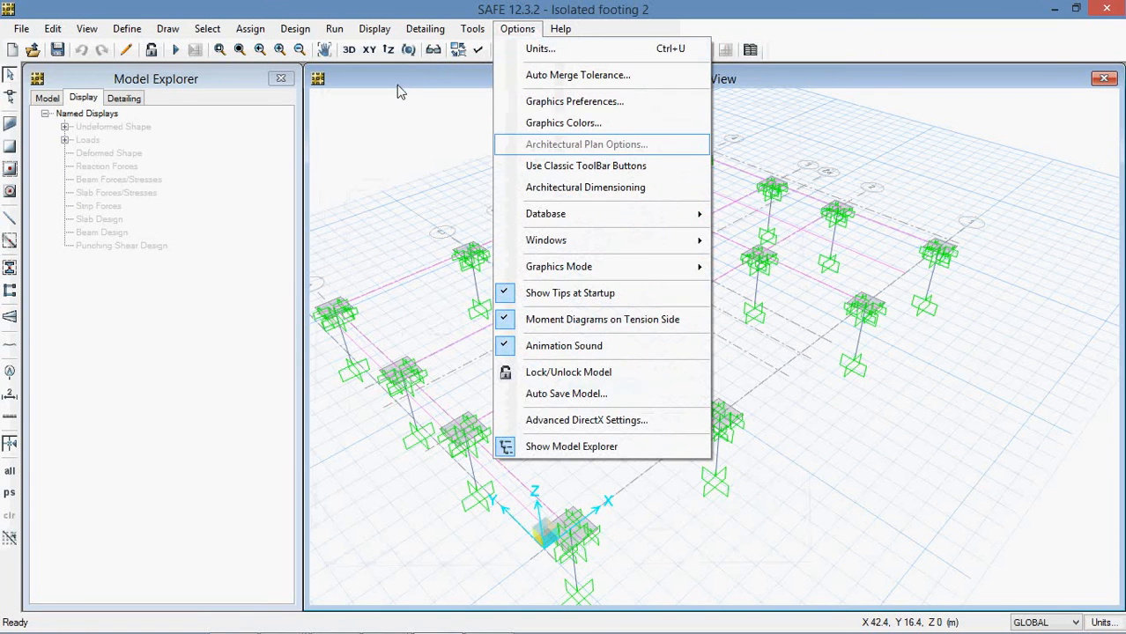
left_click(369, 74)
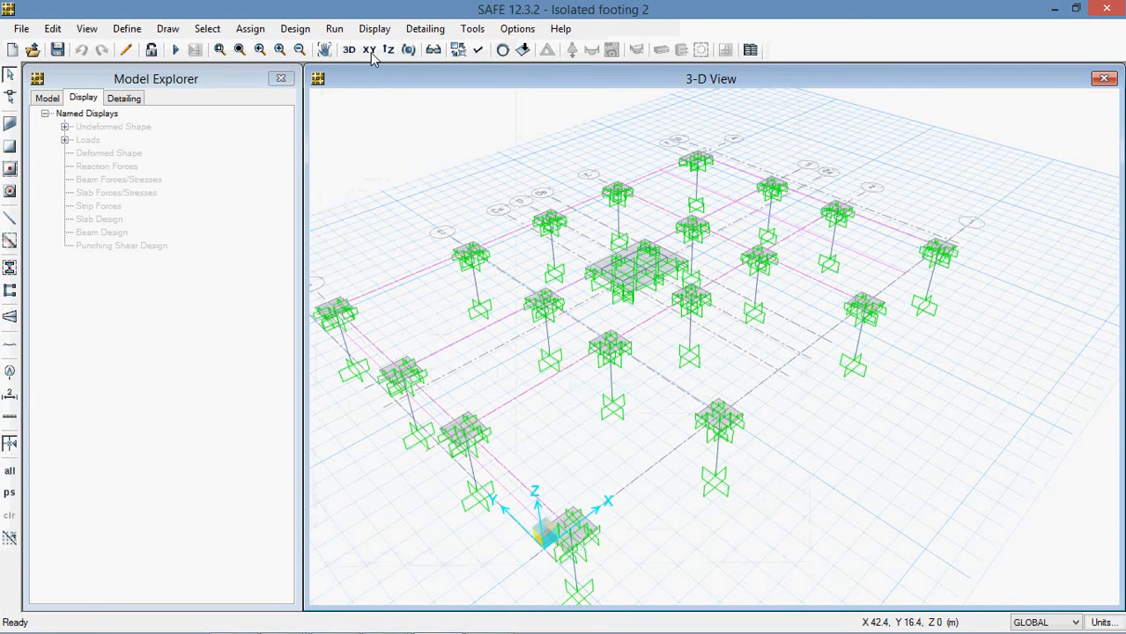
left_click(370, 50)
scroll(484, 179, "up", 3)
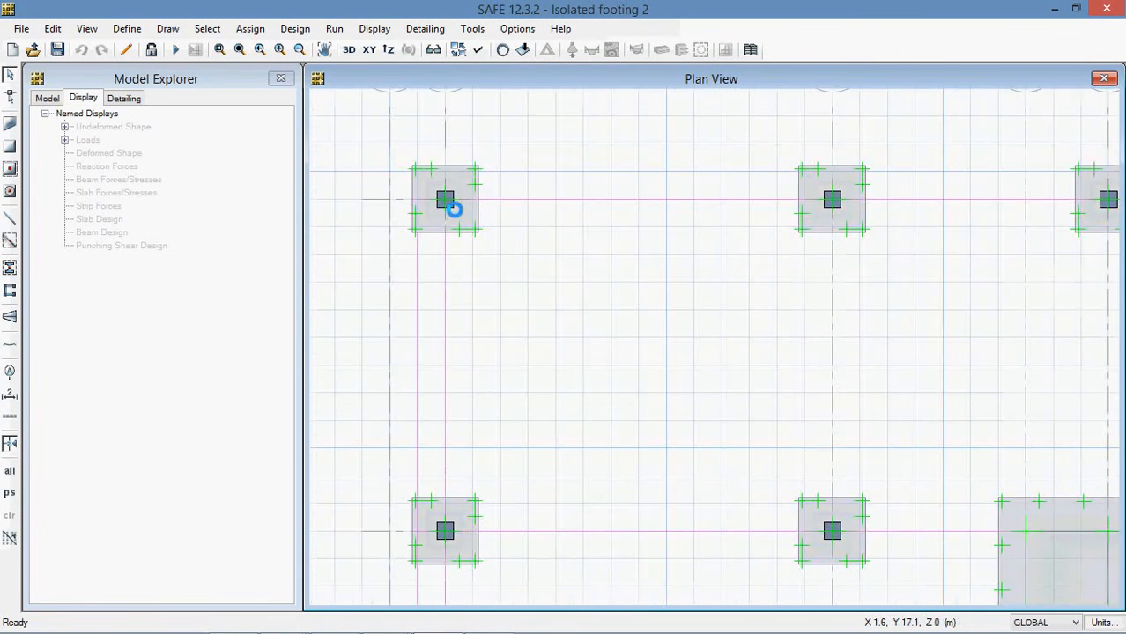
- Select all columns with the COL300X300 property and delete them
left_click(446, 200)
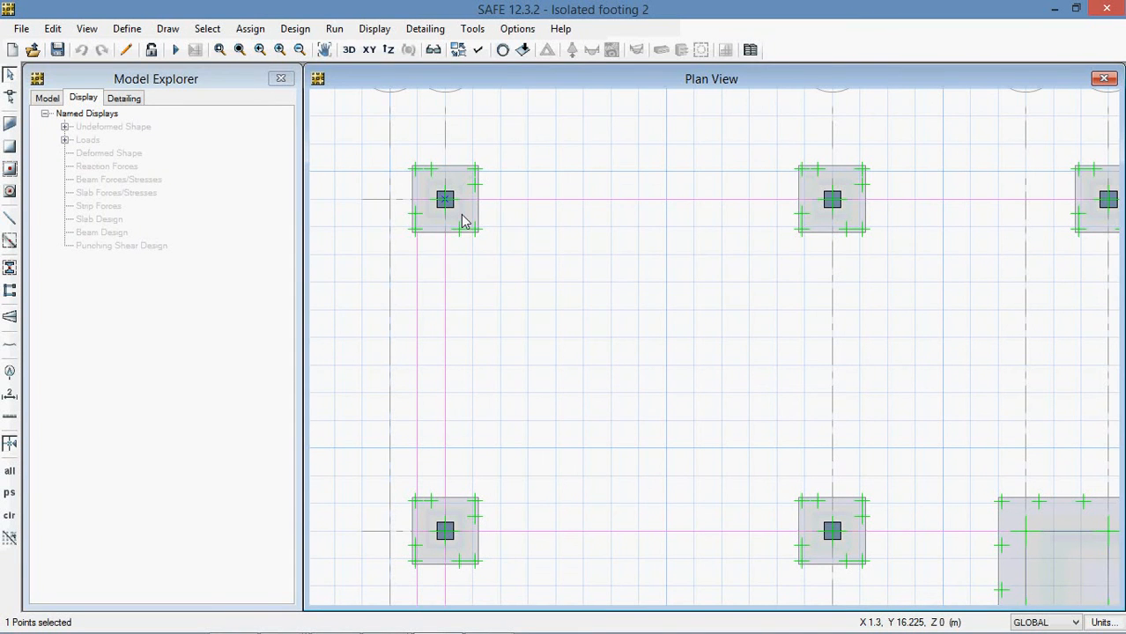
key("ctrl+q")
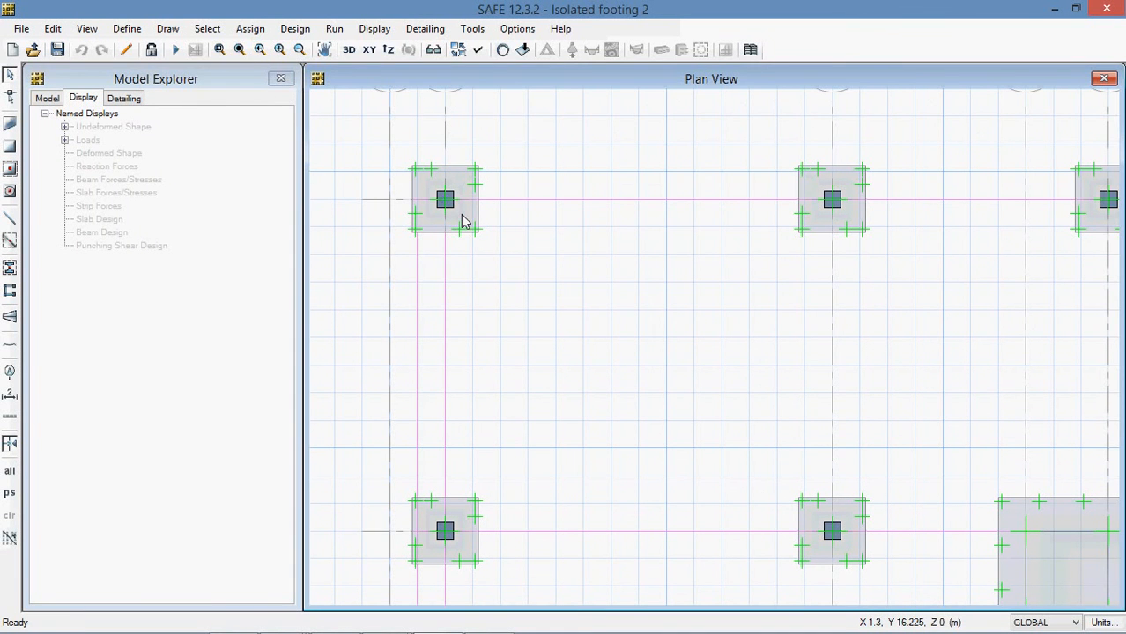
left_click(209, 30)
mouse_move(259, 50)
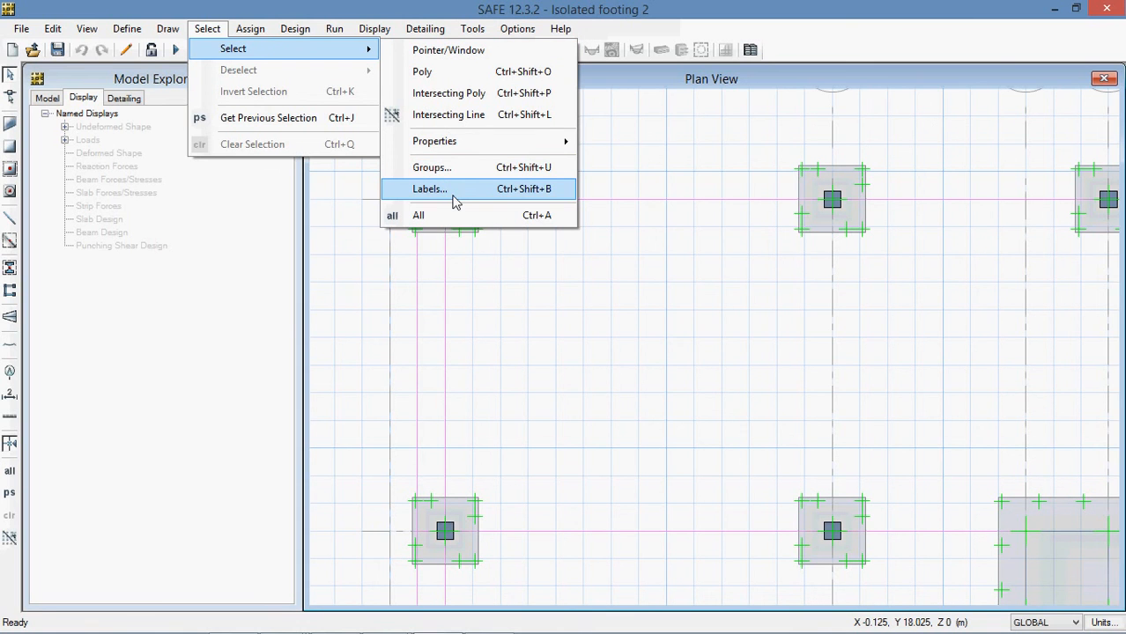
mouse_move(459, 146)
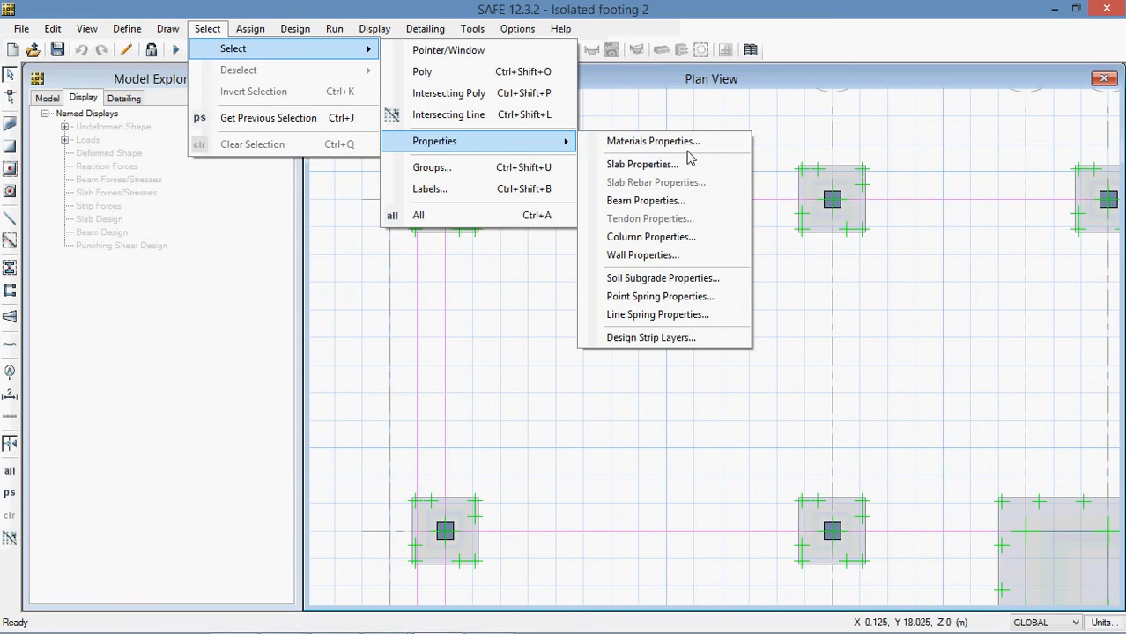
left_click(668, 237)
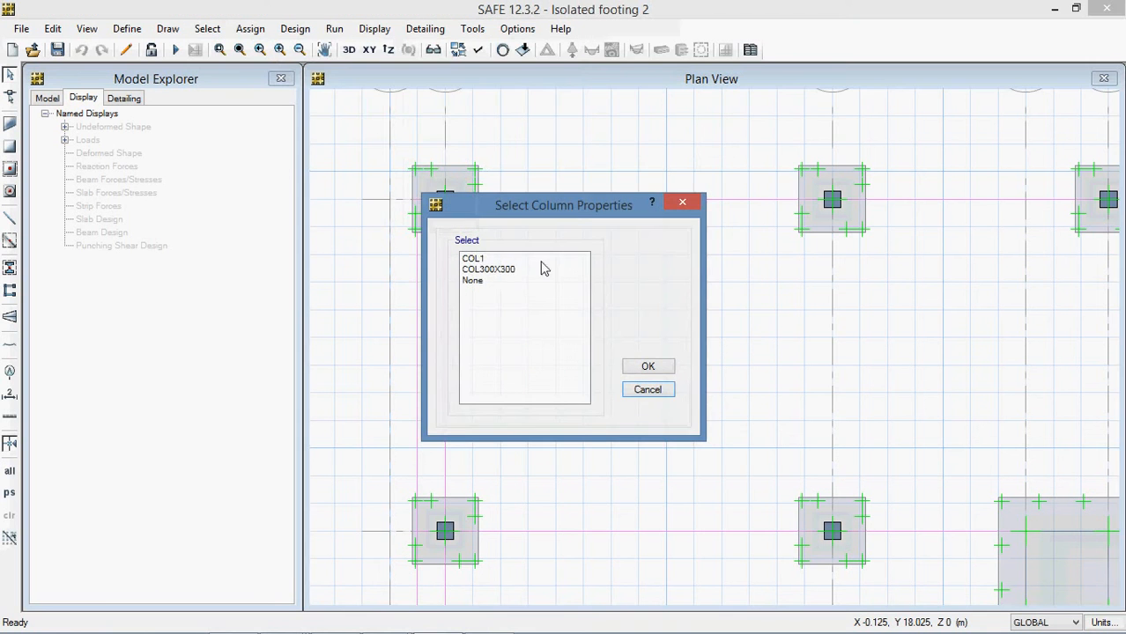
left_click(480, 272)
left_click(648, 368)
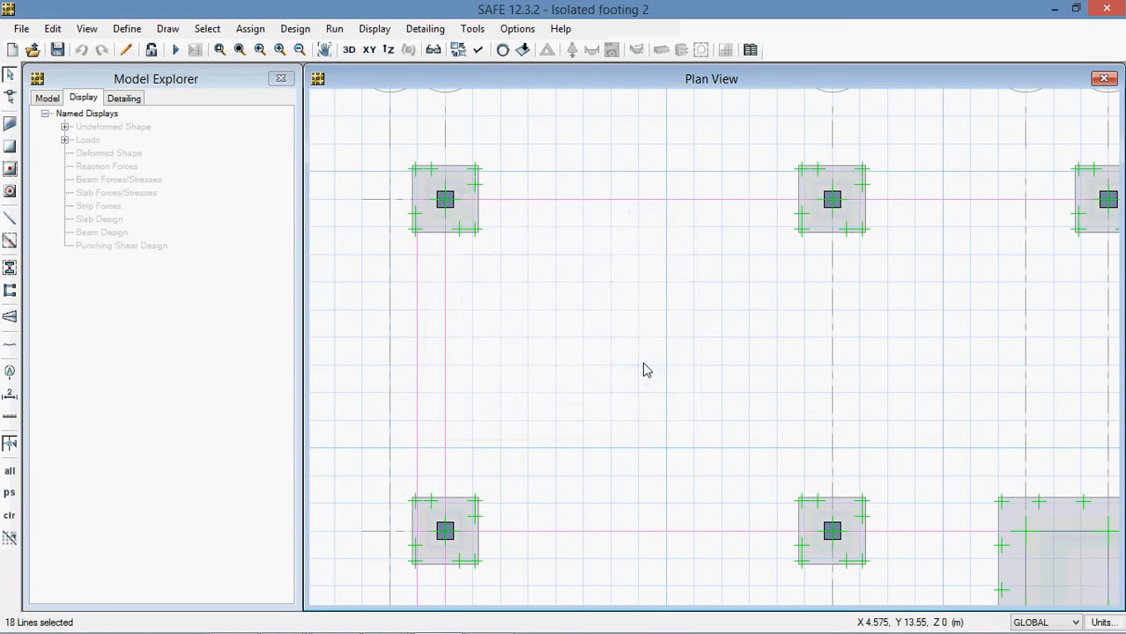
key("Delete")
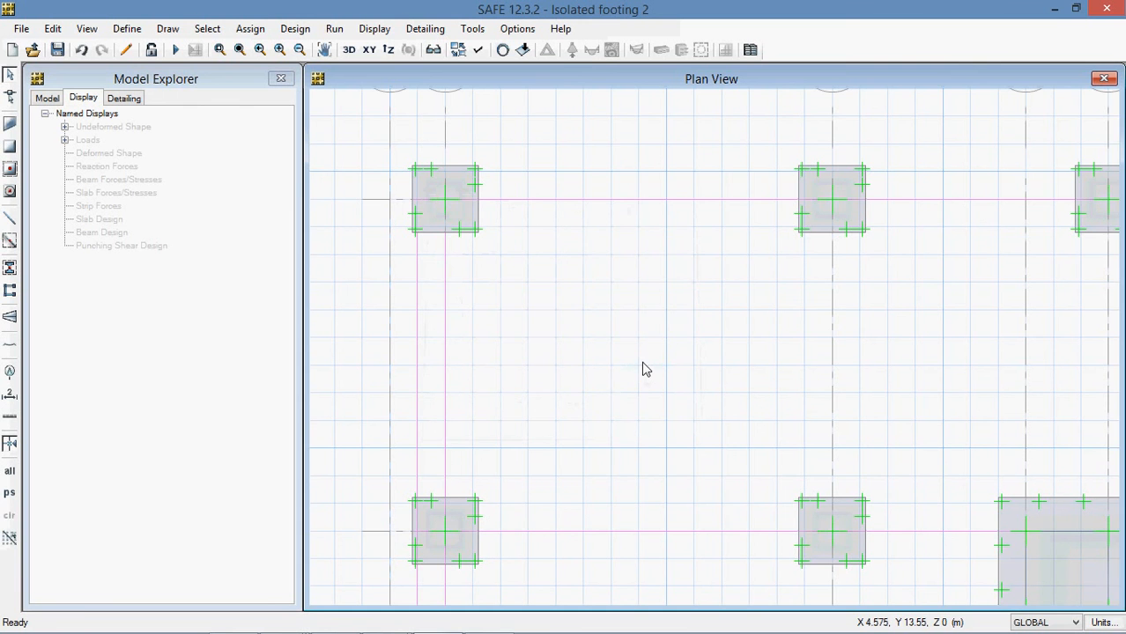
- Start drawing columns with the height below set to 0 and the height above set to 4 m
scroll(798, 261, "down", 1)
middle_click_drag(790, 261, 670, 225)
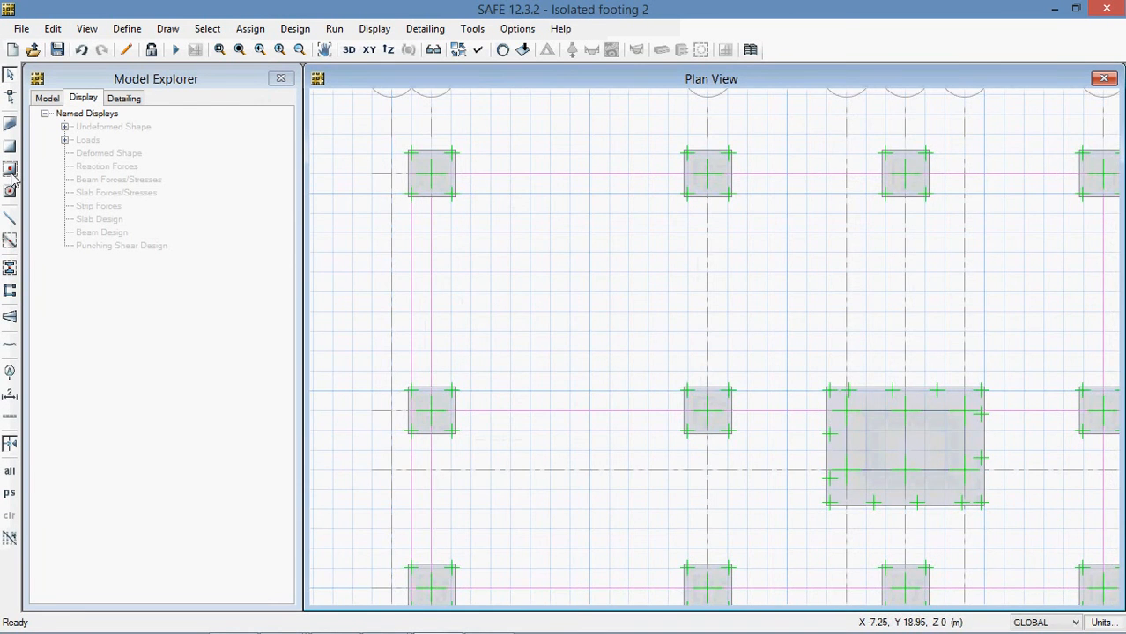
left_click(9, 268)
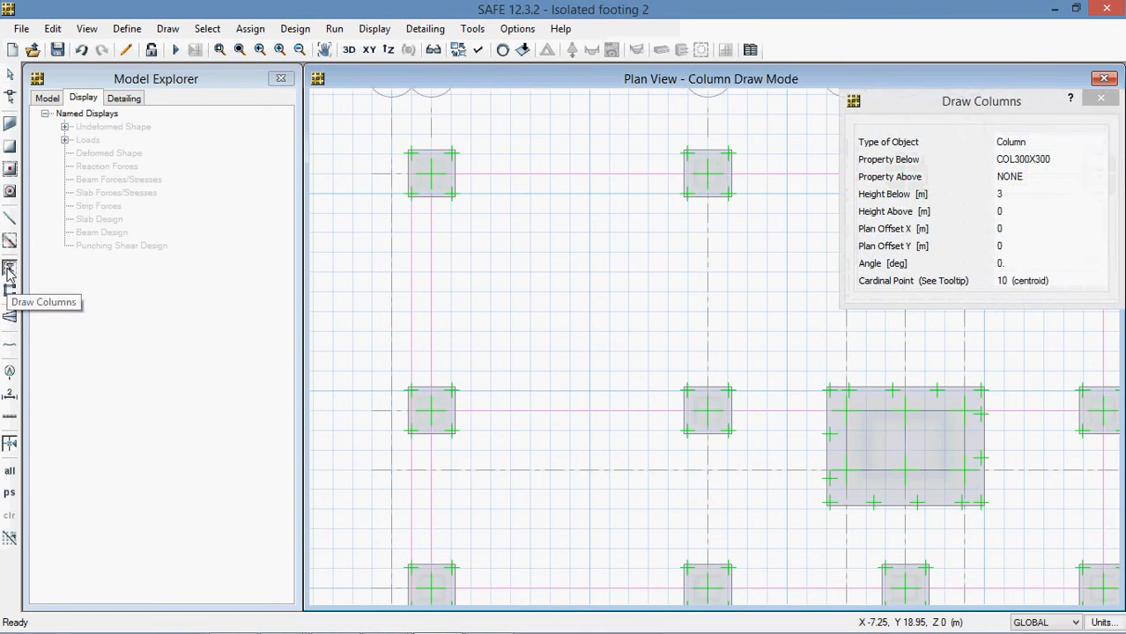
left_click(1037, 178)
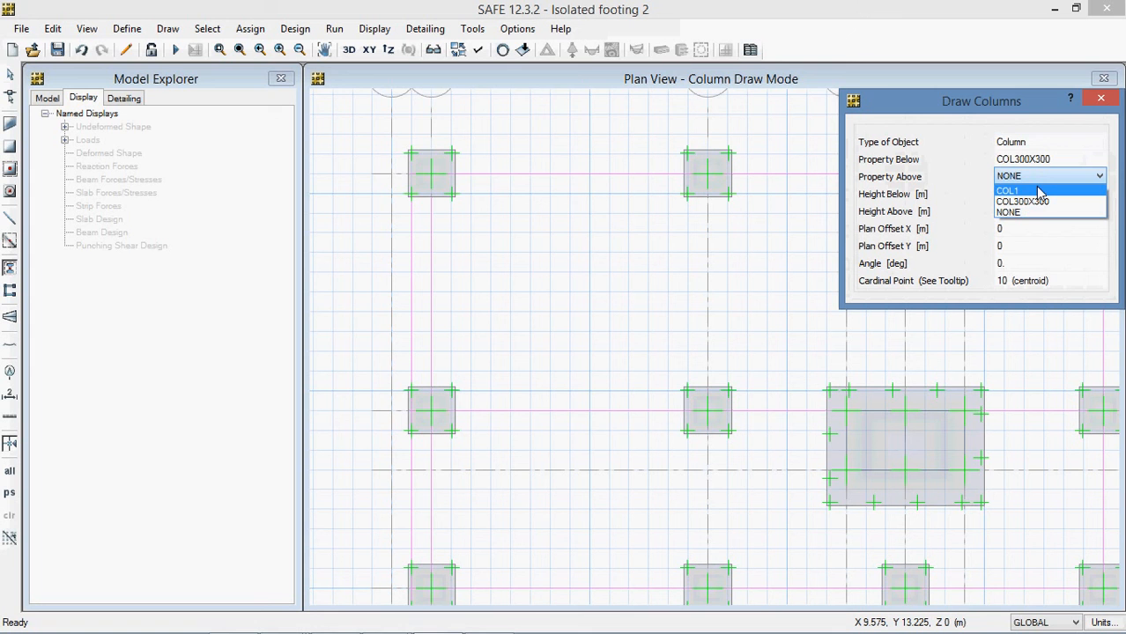
left_click(1009, 109)
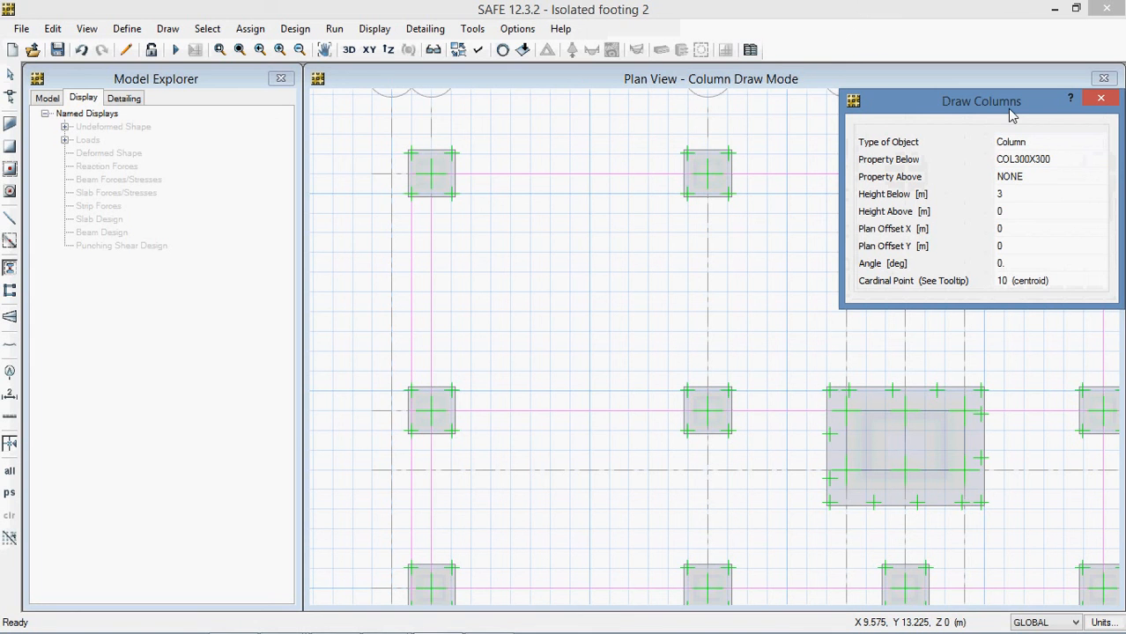
left_click(1009, 193)
type("0")
left_click(1010, 212)
type("0")
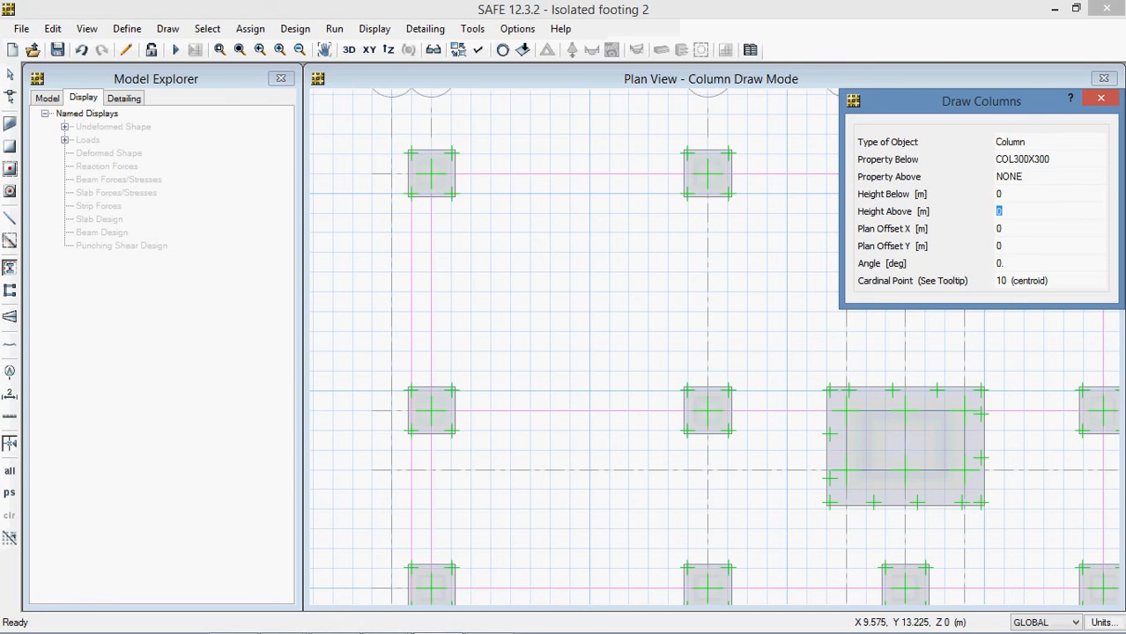
left_click_drag(1022, 111, 962, 77)
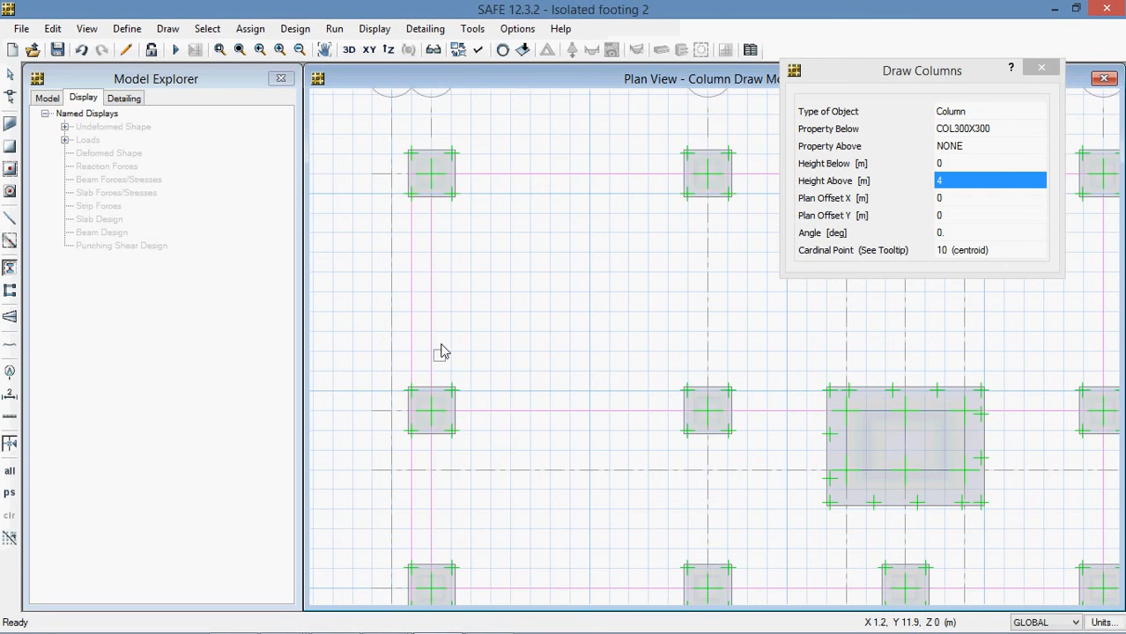
left_click(961, 202)
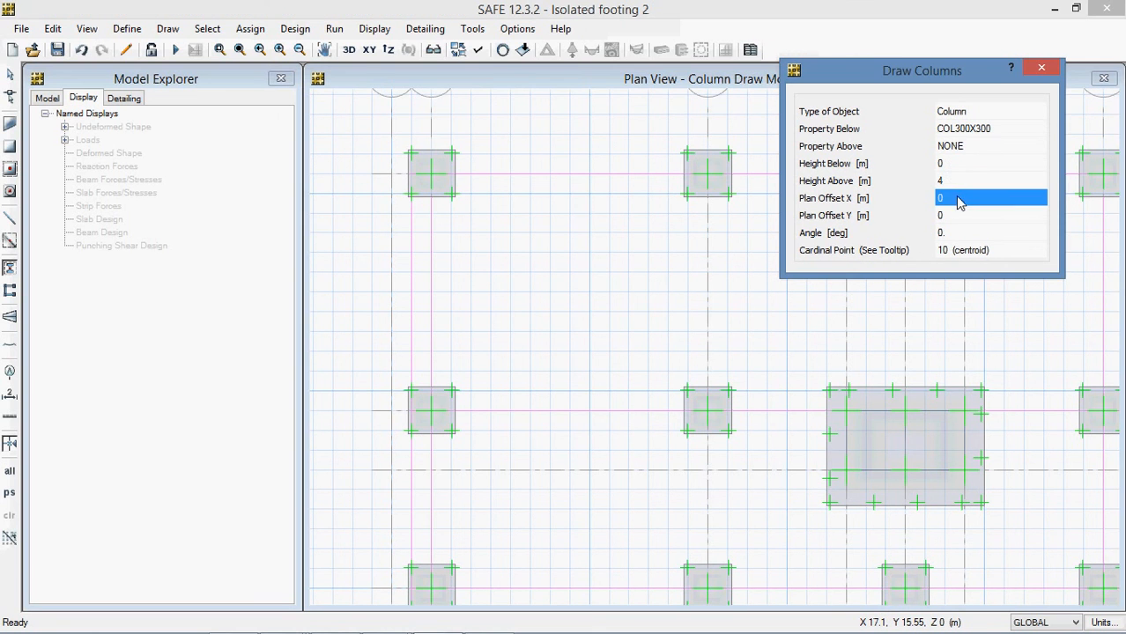
left_click_drag(910, 70, 885, 14)
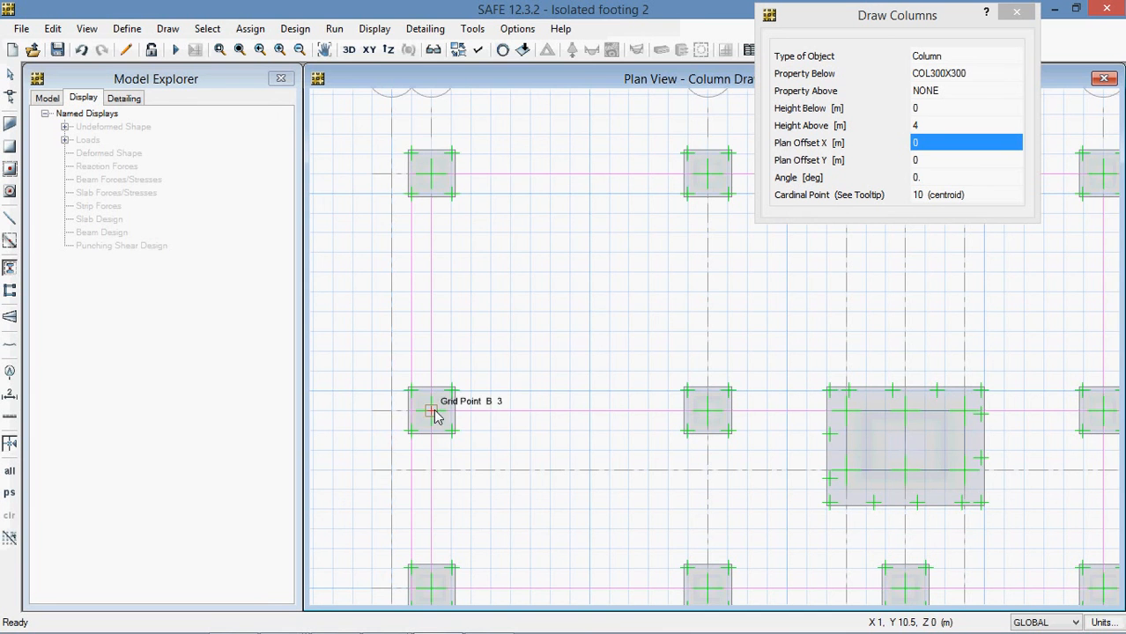
- Preview the 4 m high column in 3D at the footing on grid point B-4, without placing it
scroll(809, 407, "down", 3)
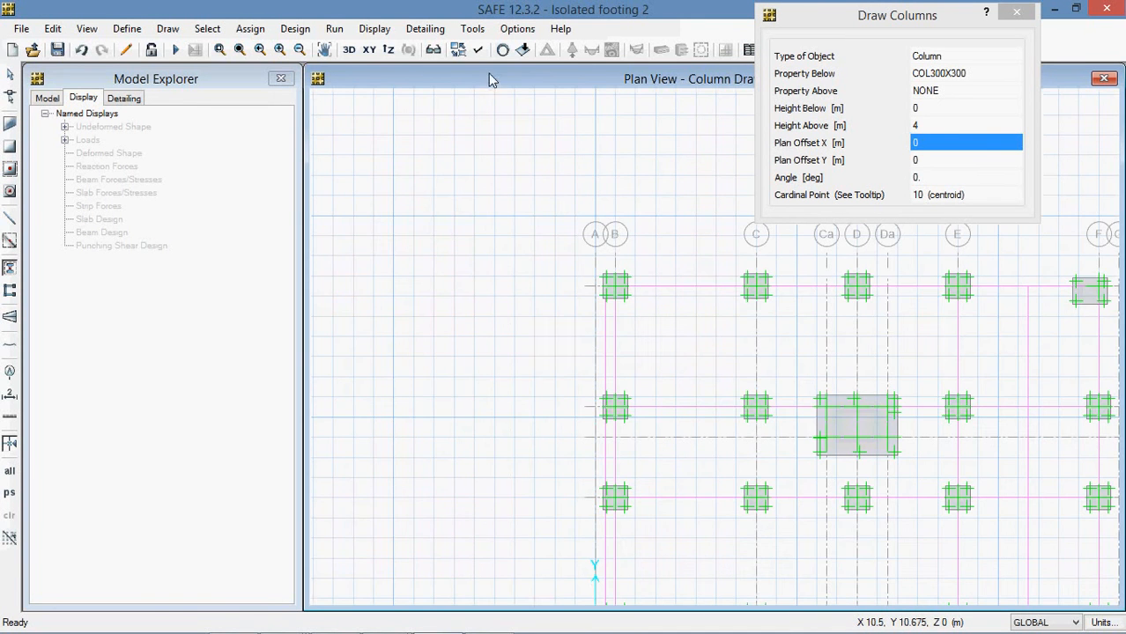
left_click(349, 50)
scroll(536, 246, "up", 3)
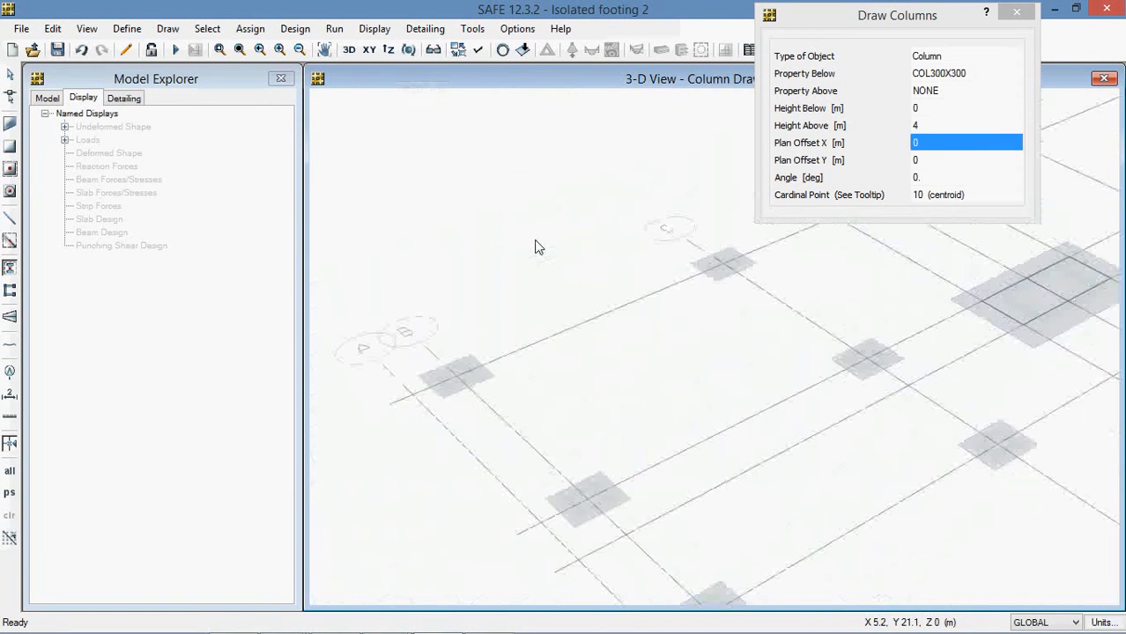
scroll(436, 384, "up", 3)
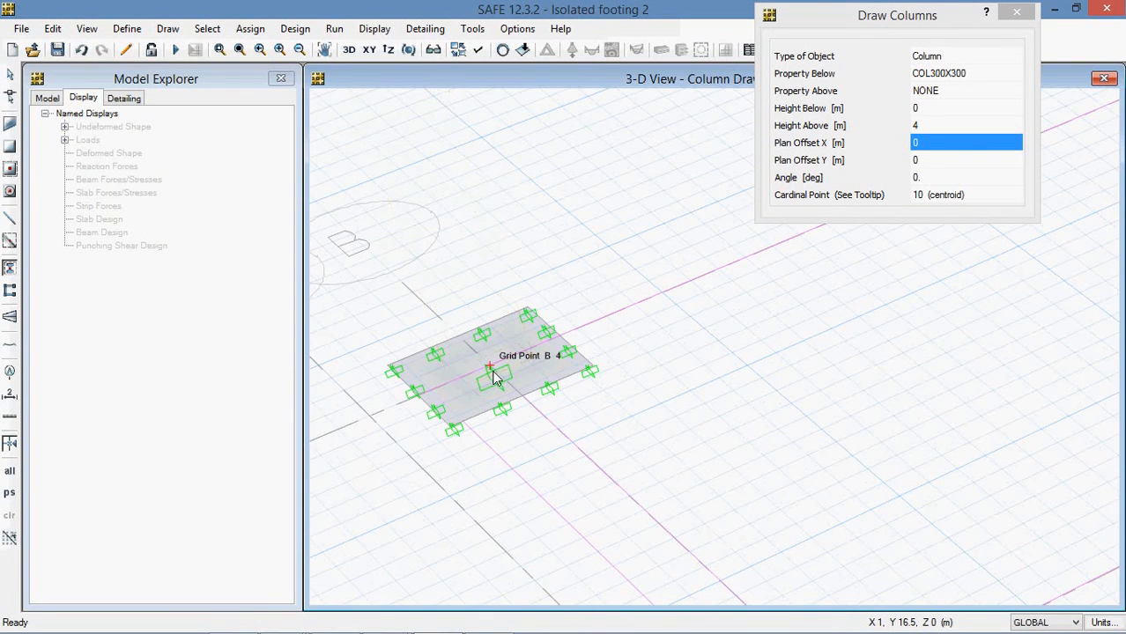
scroll(586, 385, "down", 2)
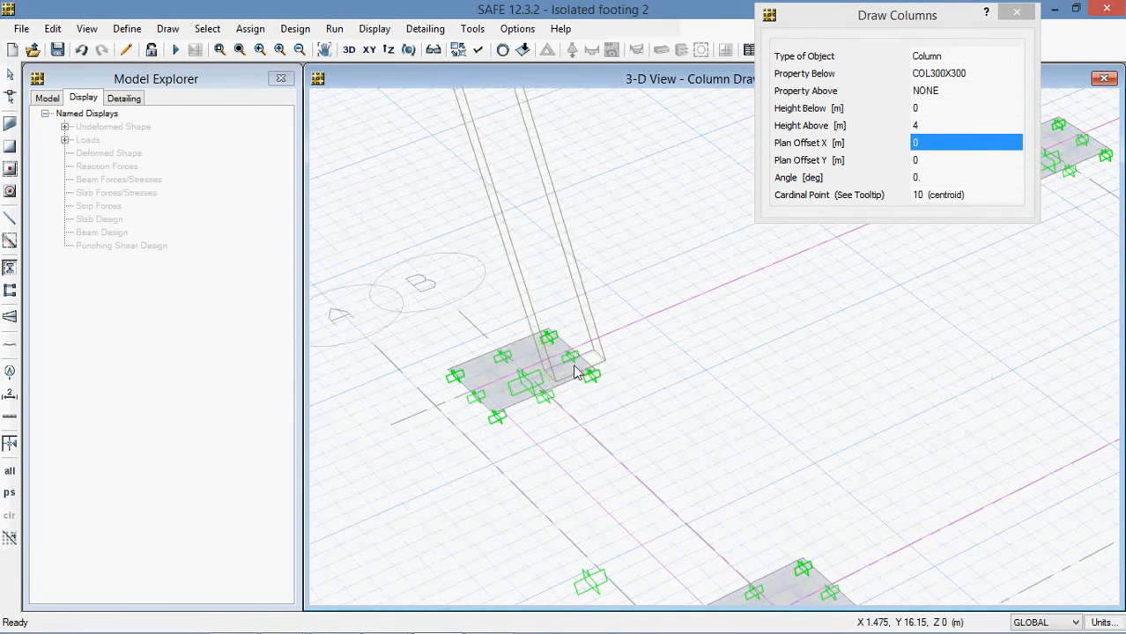
key("Escape")
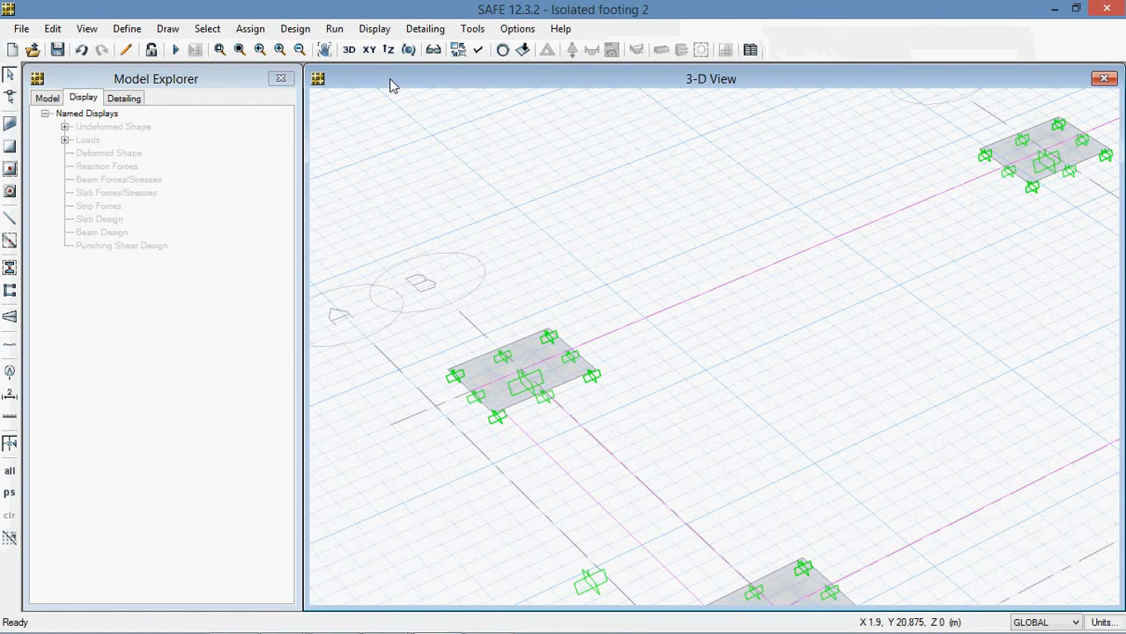
- Restart column drawing in plan view with COL300X300 as the property above and NONE as the property below
left_click(369, 49)
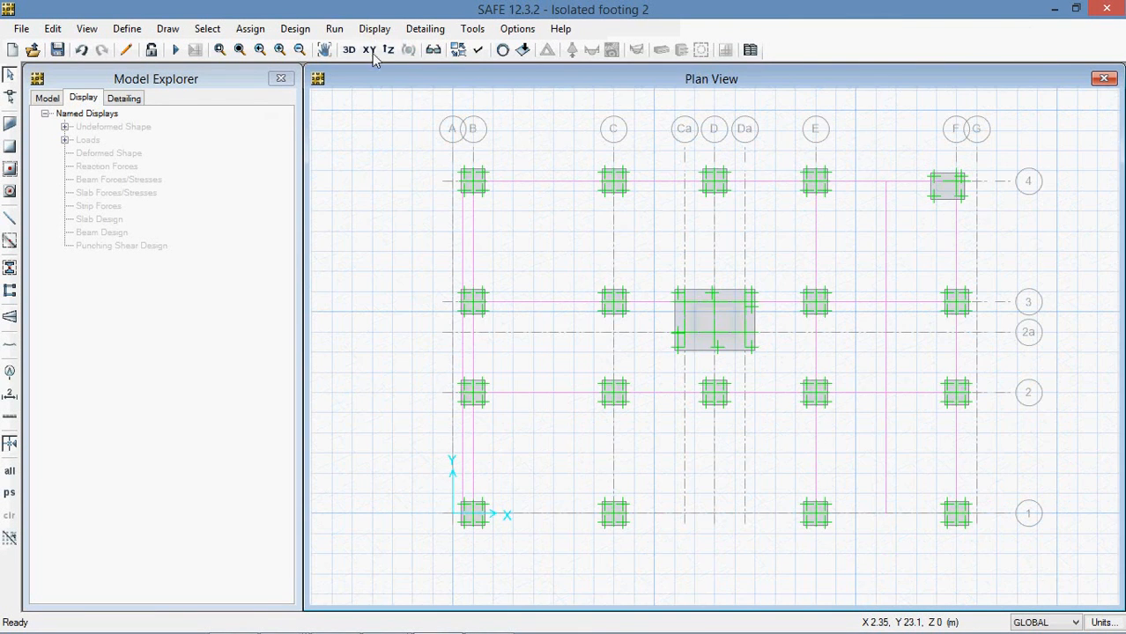
left_click(10, 268)
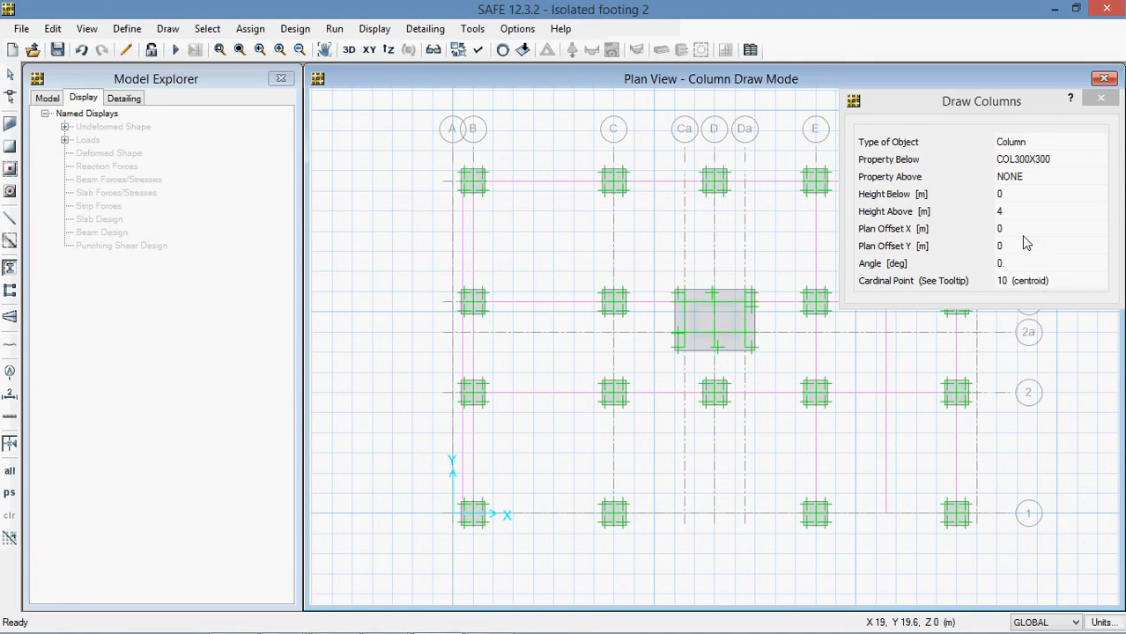
left_click(1037, 179)
left_click(1039, 177)
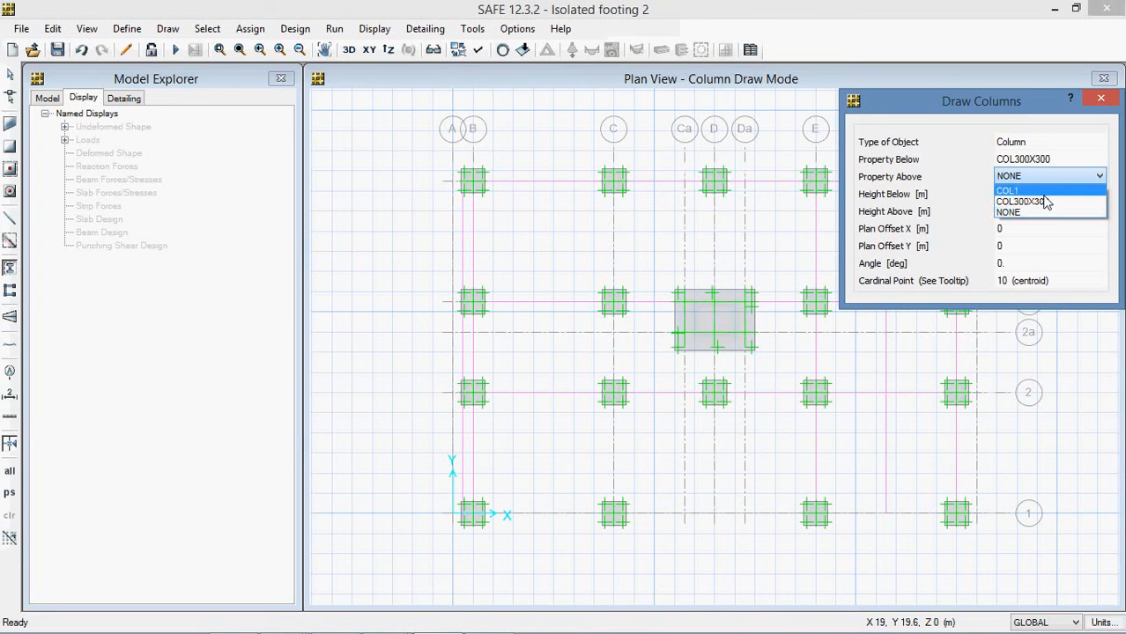
left_click(1024, 202)
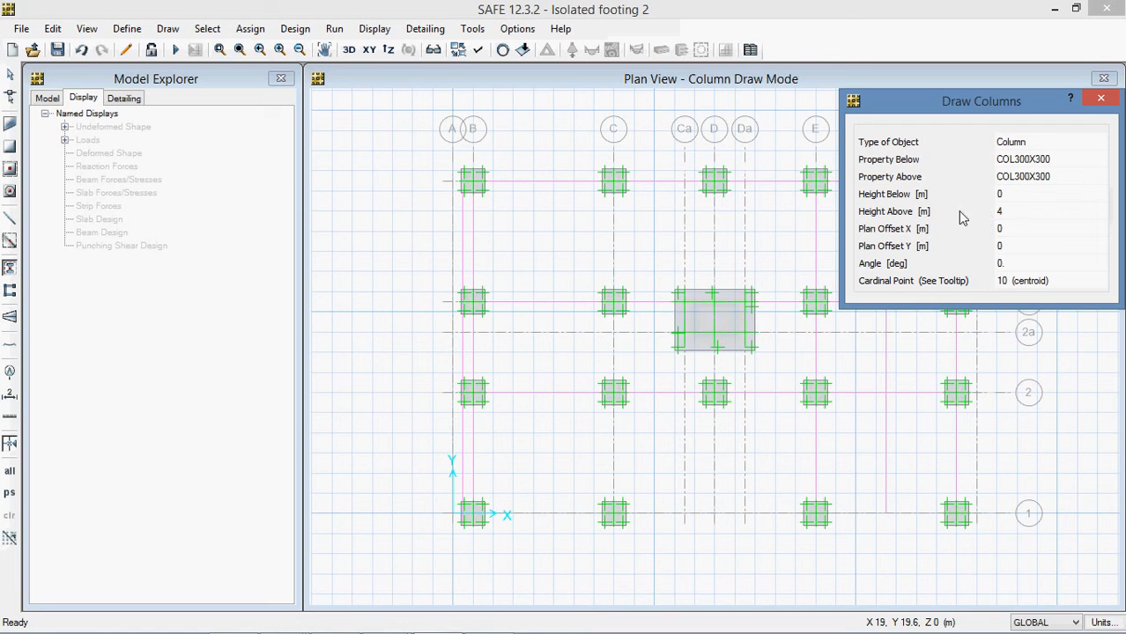
left_click(1027, 168)
left_click(1028, 167)
left_click(1024, 199)
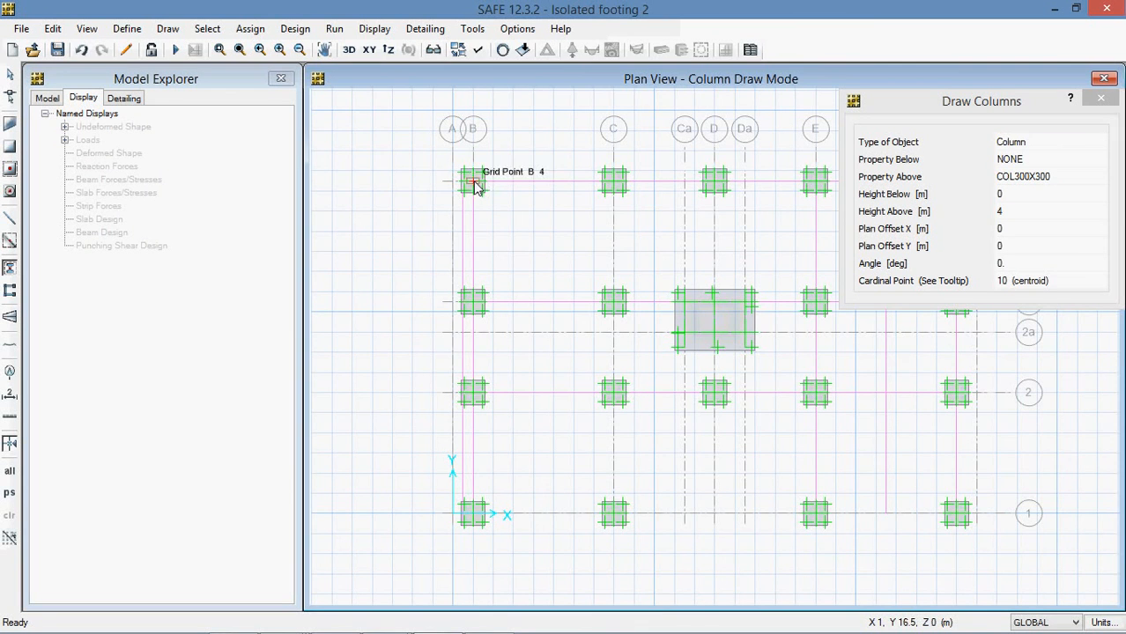
- Place COL300X300 columns 4 m above the footings at grid points B-4, B-3, B-2, C-4, C-3 and C-2
left_click(473, 183)
scroll(469, 291, "up", 2)
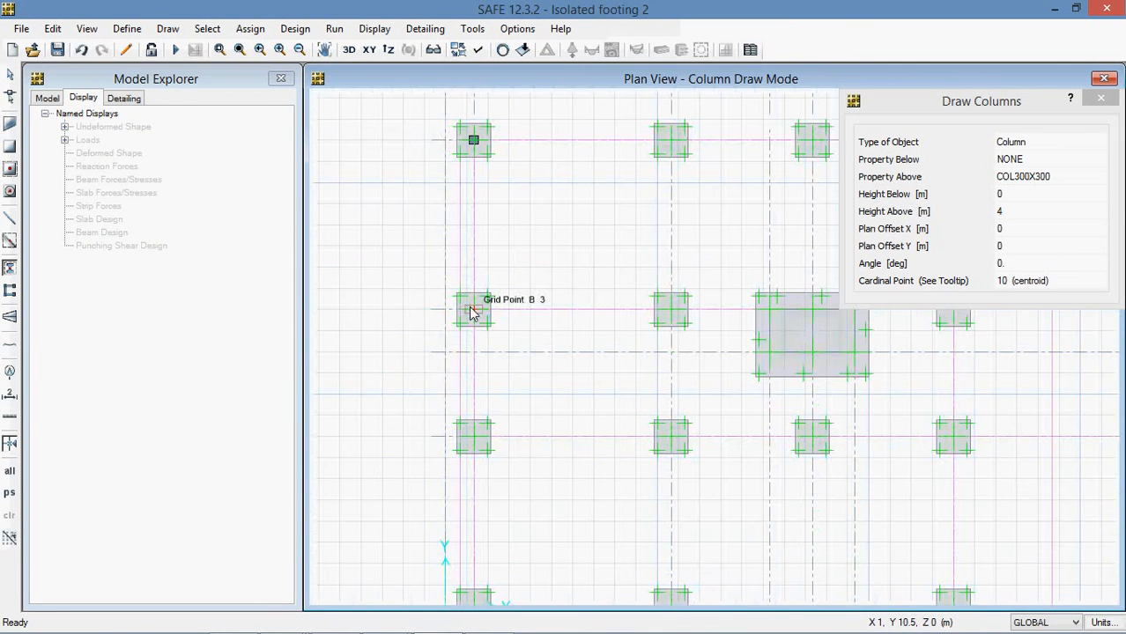
left_click(473, 311)
left_click(473, 437)
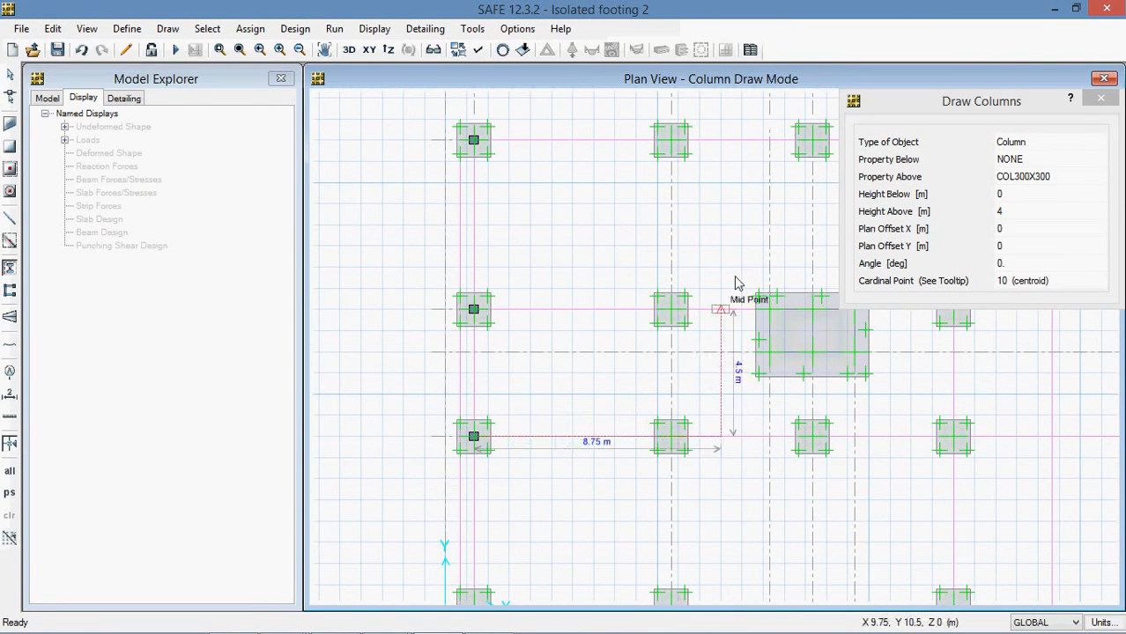
left_click(668, 139)
left_click(673, 312)
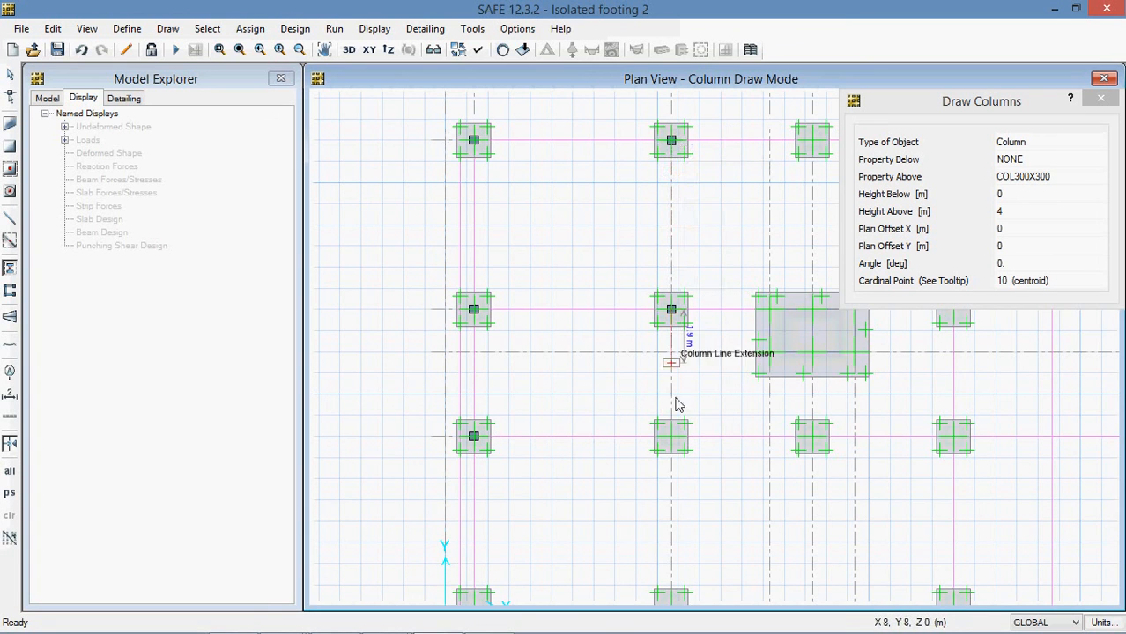
left_click(672, 436)
- Place COL300X300 columns above the grid line 1 footings at B-1, C-1, E-1 and F-1
mouse_move(590, 498)
middle_mouse_down()
mouse_move(585, 388)
mouse_move(567, 311)
middle_mouse_up()
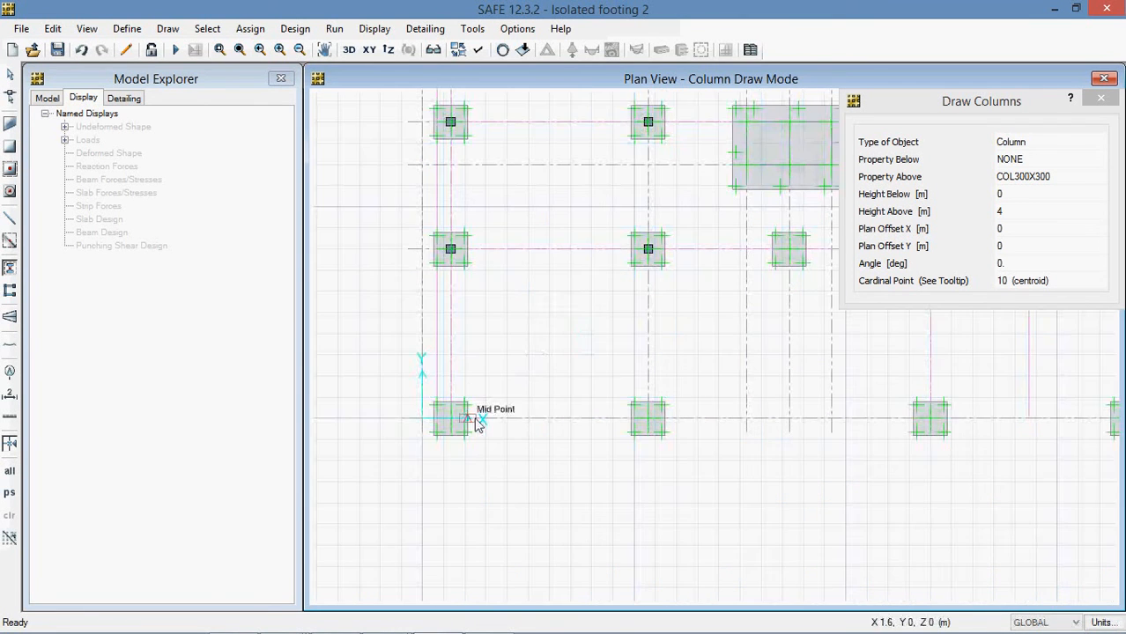
left_click(452, 427)
left_click(646, 422)
middle_click_drag(921, 454, 667, 509)
left_click(676, 473)
left_click(873, 473)
- Place COL300X300 columns above the footings at grid points E-2, D-2, E-3, D-4 and E-4
middle_click_drag(730, 330, 674, 486)
left_click(619, 459)
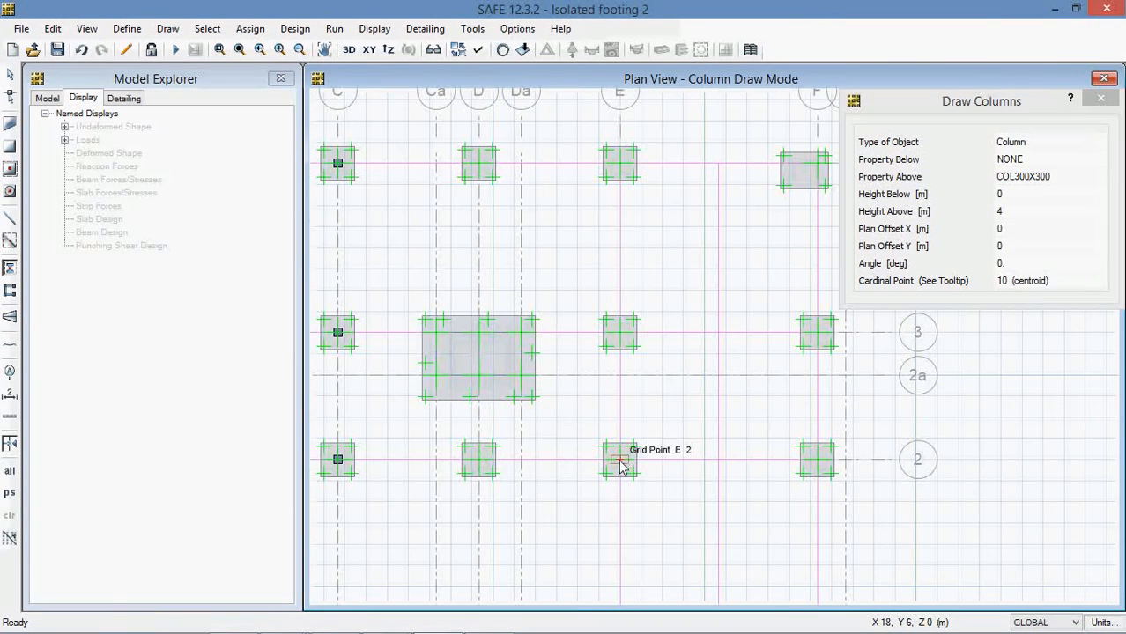
left_click(480, 460)
left_click(619, 332)
left_click(478, 163)
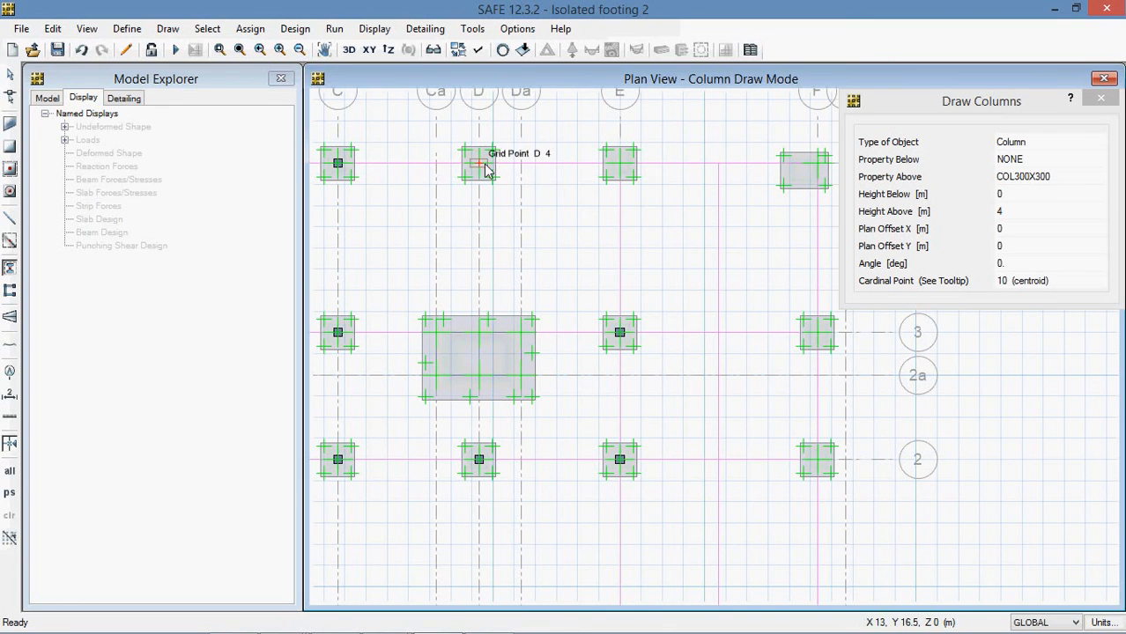
left_click(620, 163)
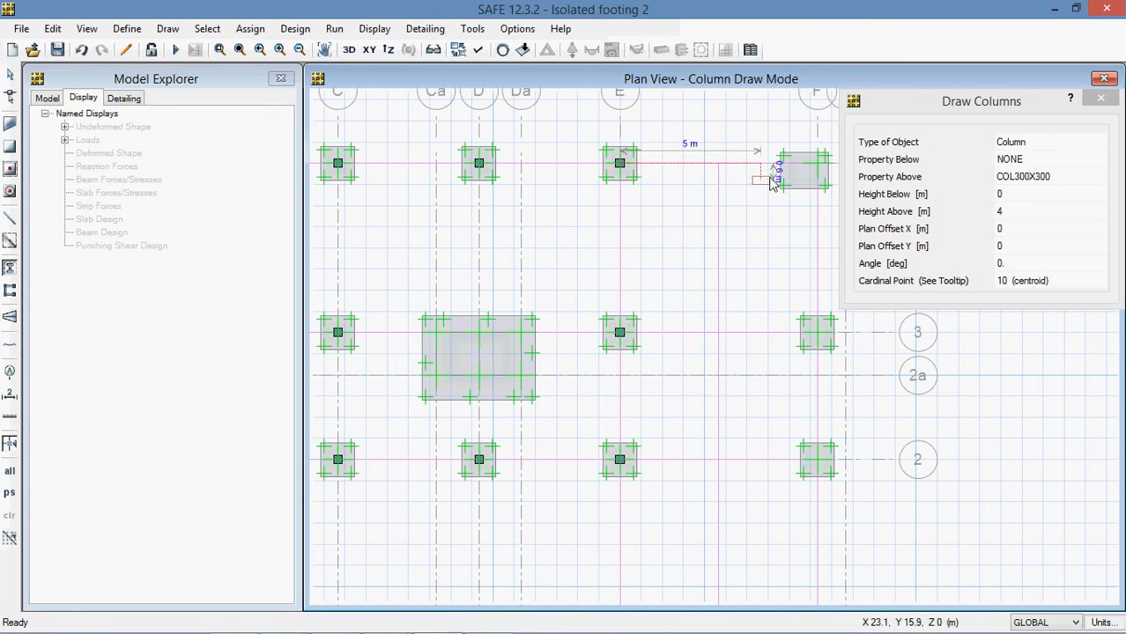
- Place COL300X300 columns above the footings at F-4, F-3 and F-2, and end column drawing
left_click(818, 173)
left_click(818, 332)
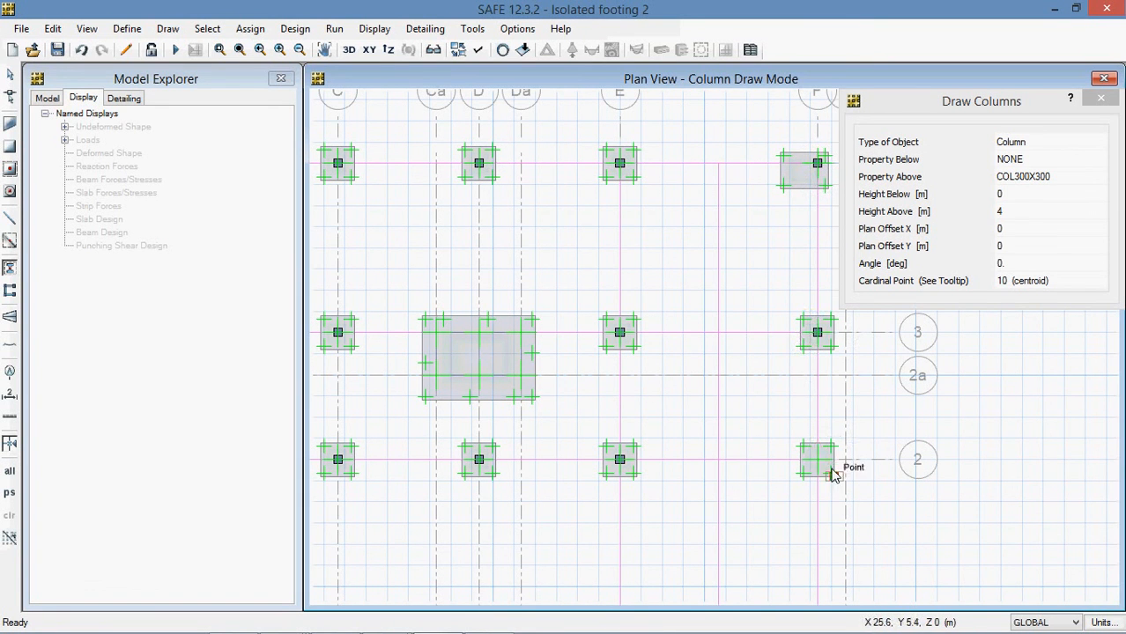
left_click(821, 464)
middle_click_drag(769, 511, 707, 327)
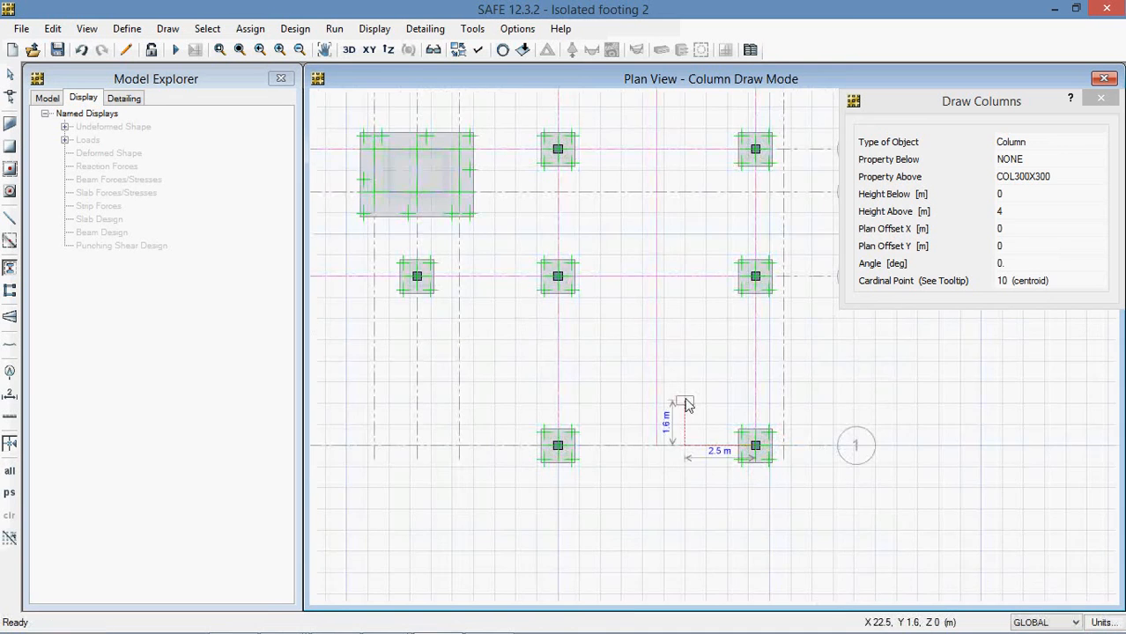
key("Escape")
- Select all columns that have the COL300X300 property
scroll(720, 349, "down", 2)
middle_click_drag(638, 362, 809, 478)
left_click(248, 29)
mouse_move(209, 32)
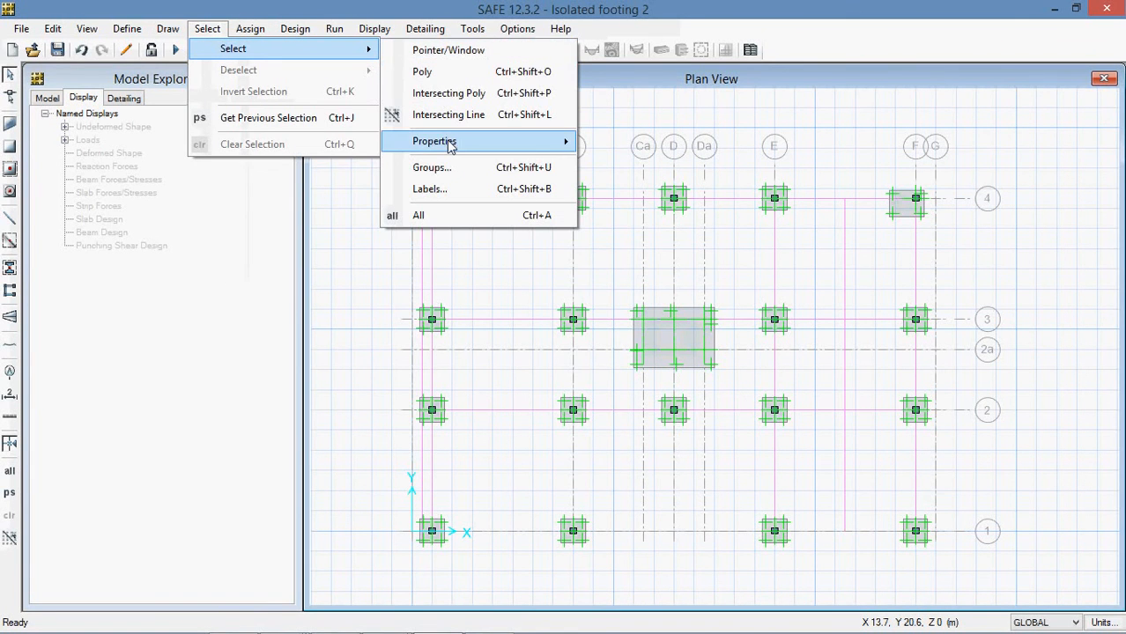
mouse_move(457, 144)
left_click(651, 236)
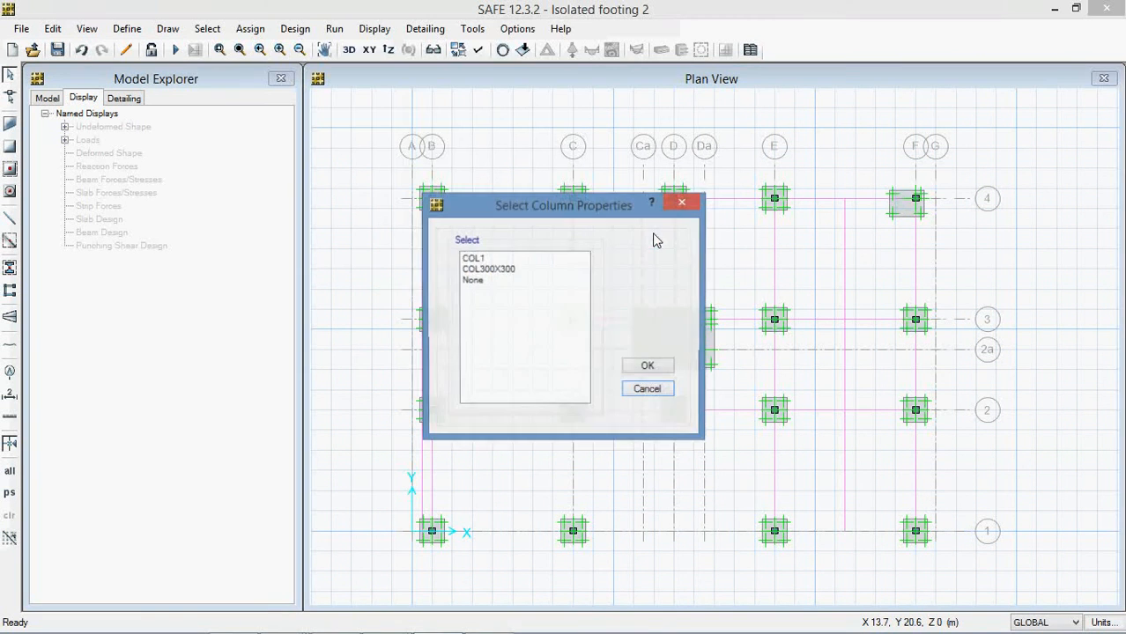
left_click(490, 269)
left_click(647, 367)
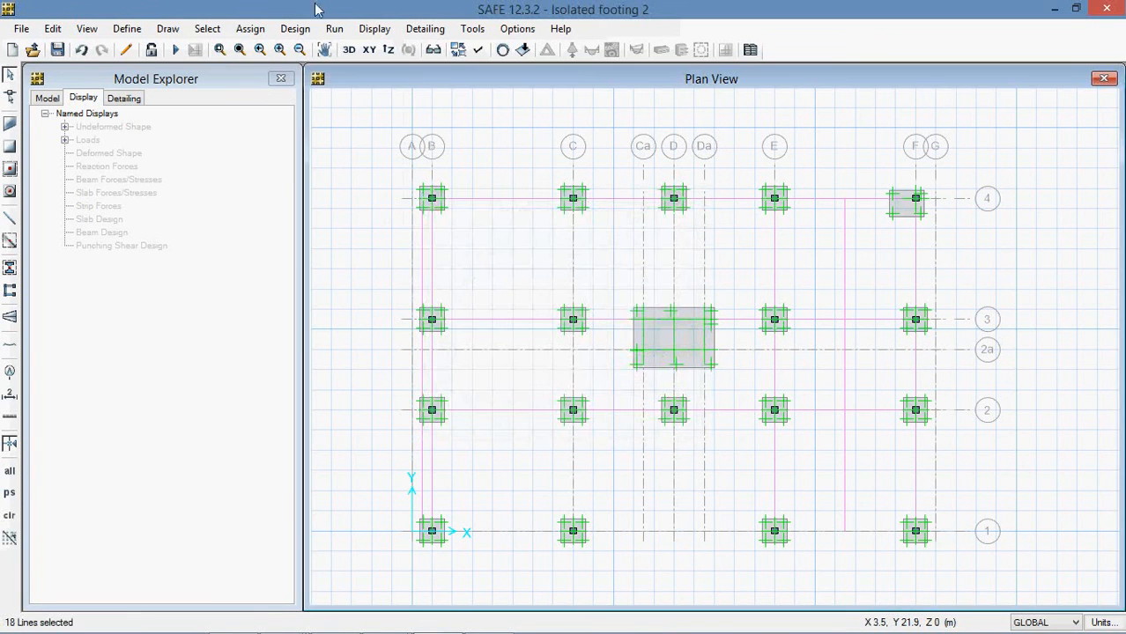
left_click(251, 29)
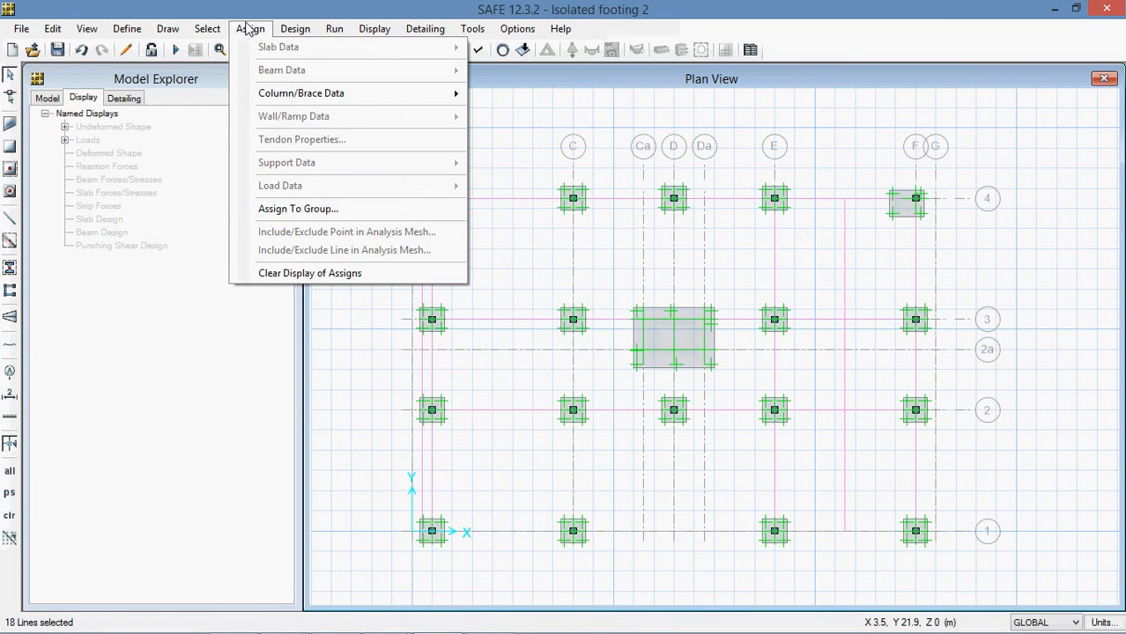
left_click(321, 212)
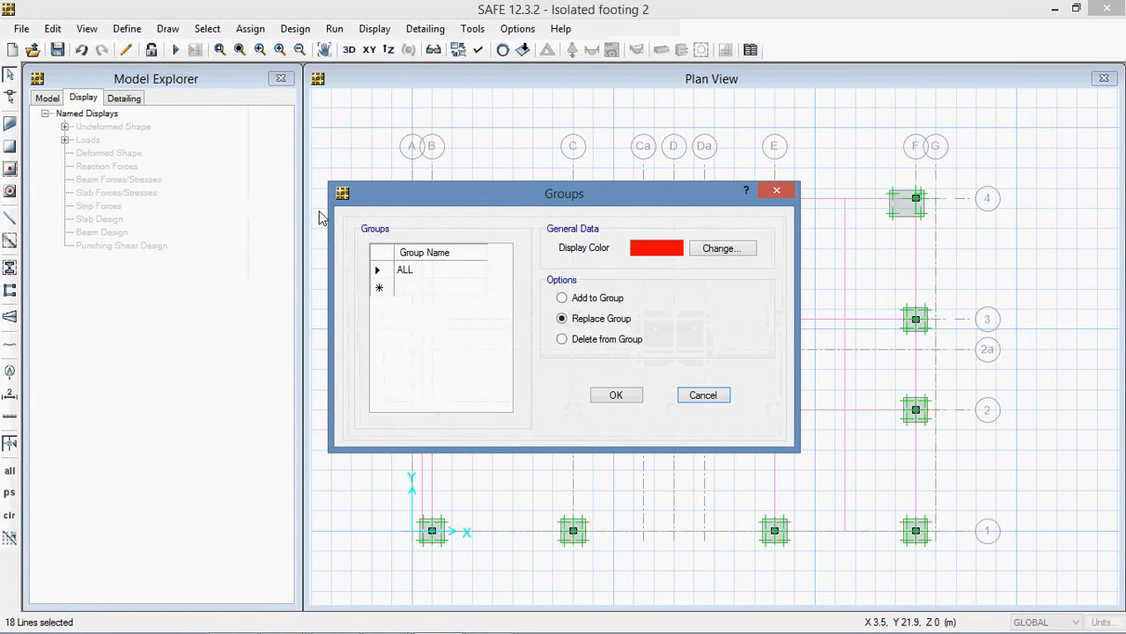
left_click(781, 192)
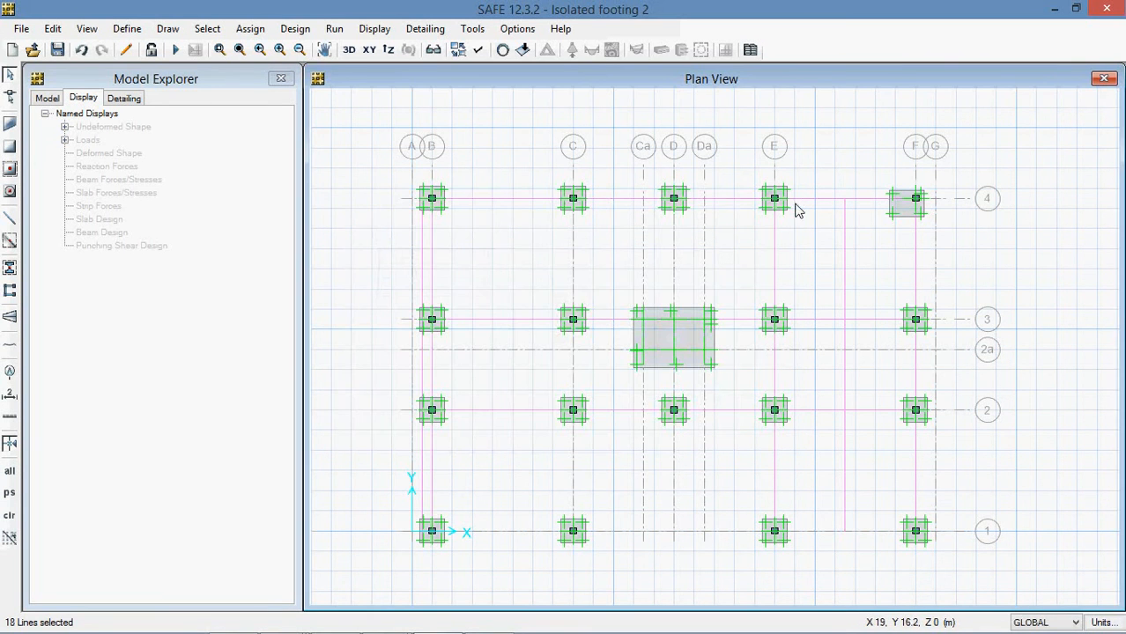
- Add a 1000 kN gravity point load in pattern LL_ABOVE, sized 300 x 300 mm, to the points at B-4 and C-4
scroll(442, 212, "up", 1)
scroll(442, 211, "up", 2)
left_click(417, 185)
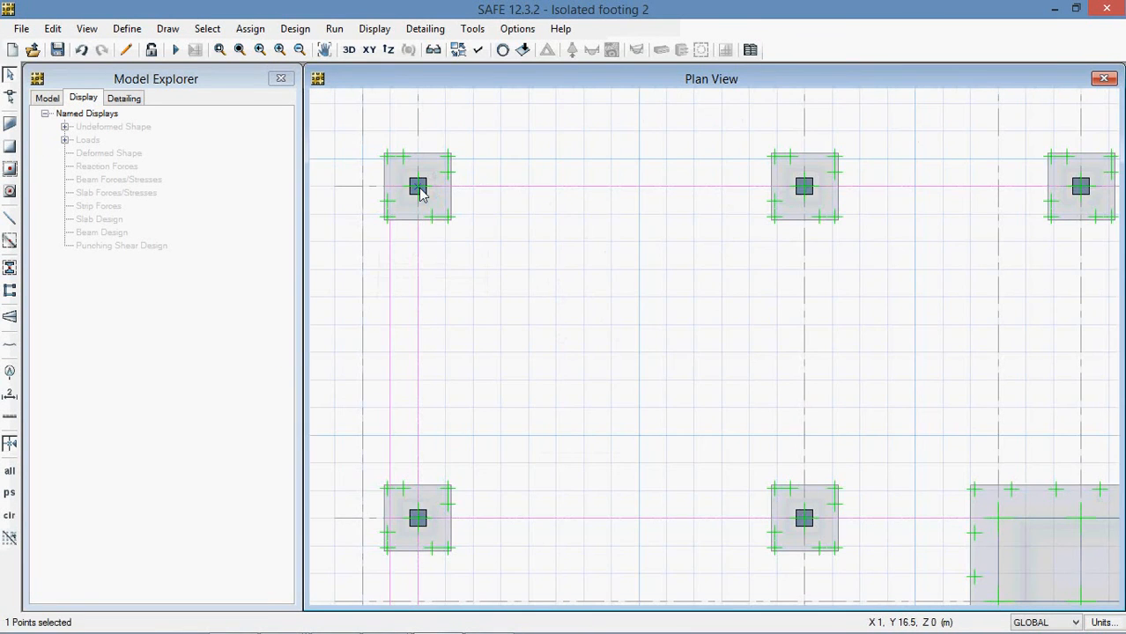
left_click(802, 187)
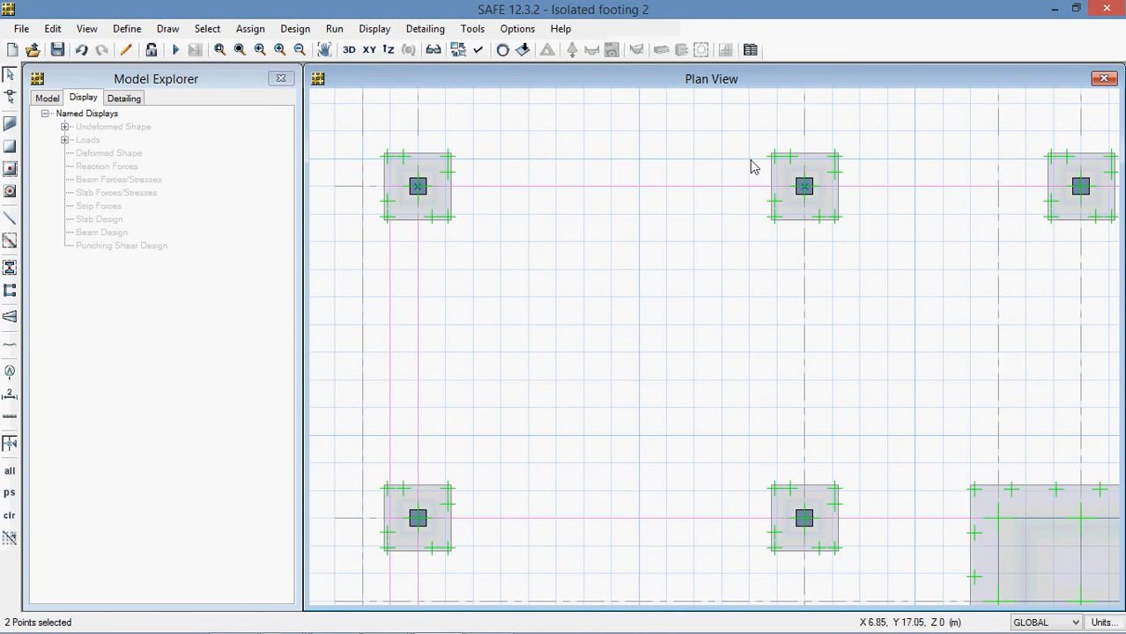
left_click(334, 29)
mouse_move(256, 29)
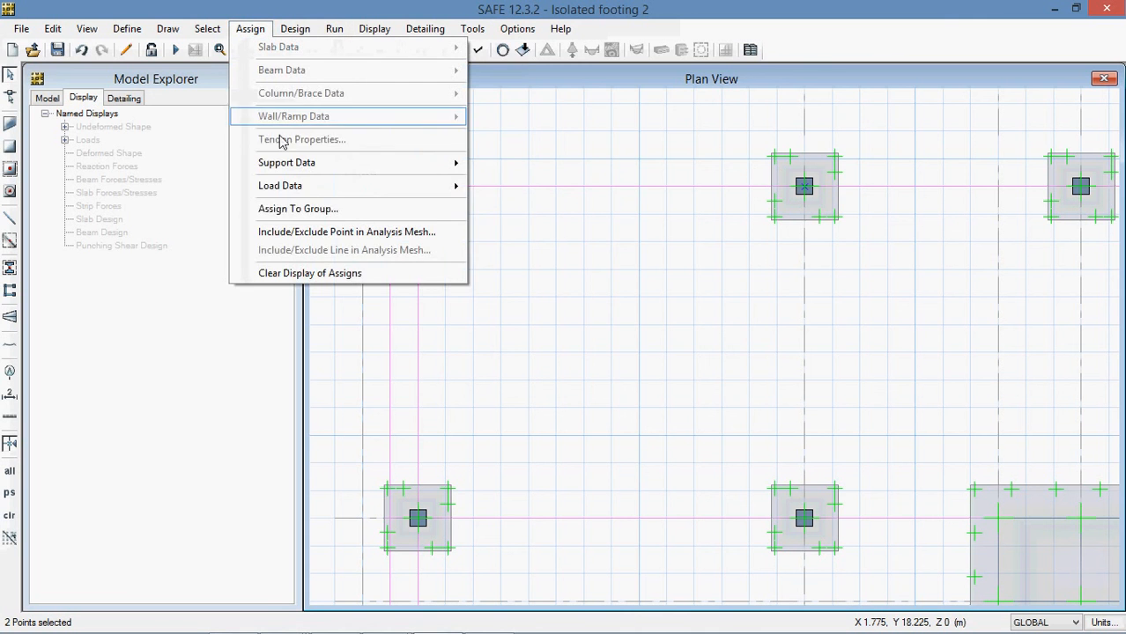
mouse_move(302, 190)
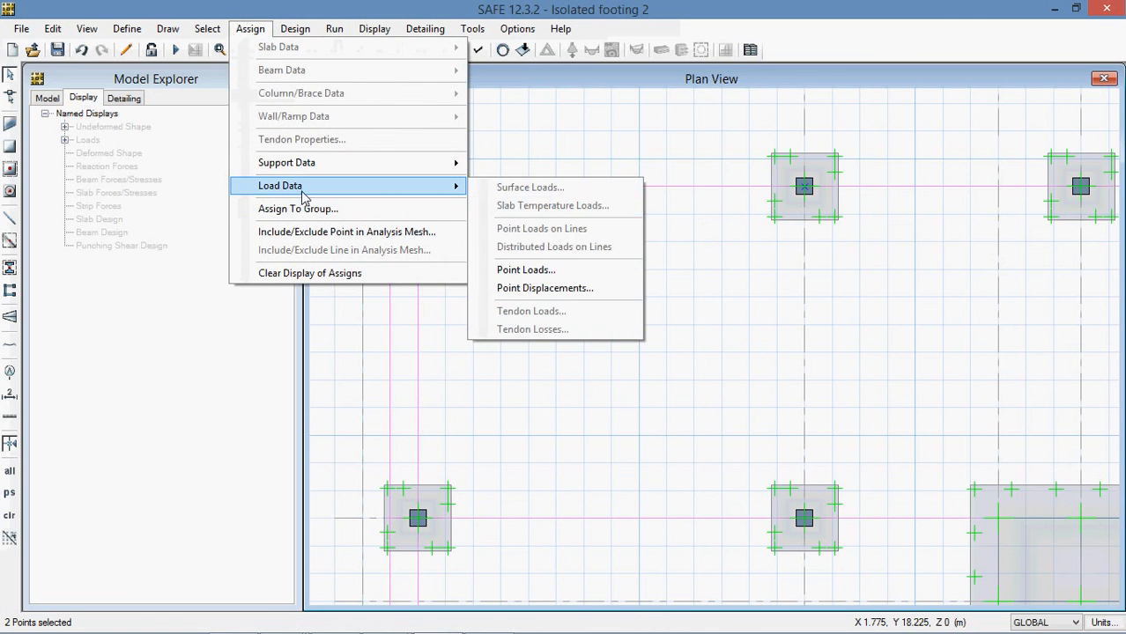
left_click(526, 270)
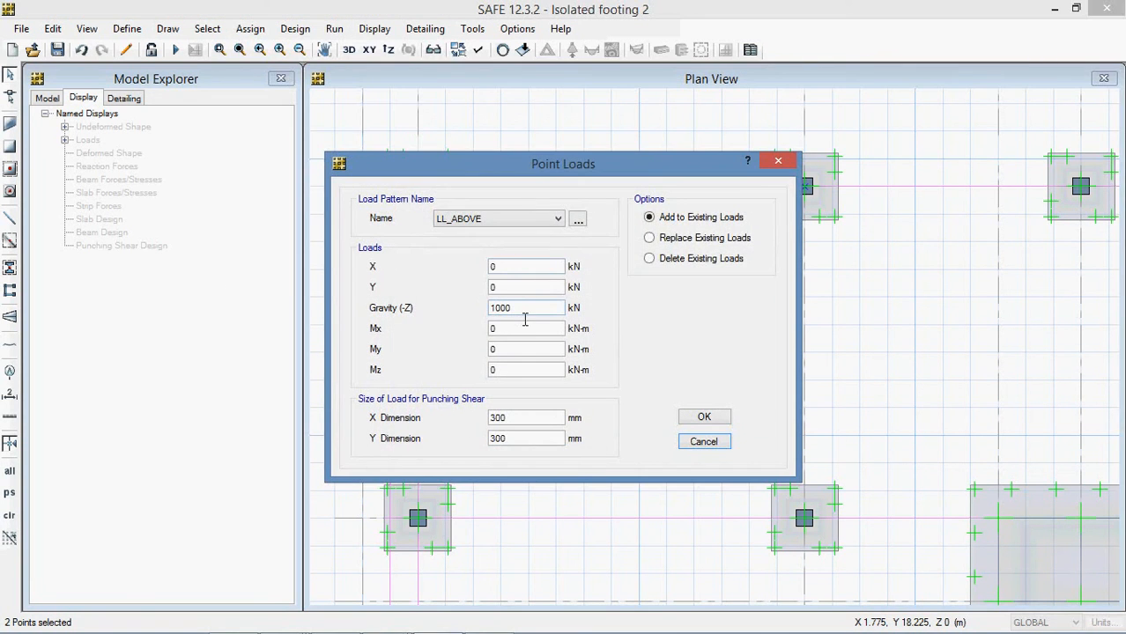
left_click(704, 418)
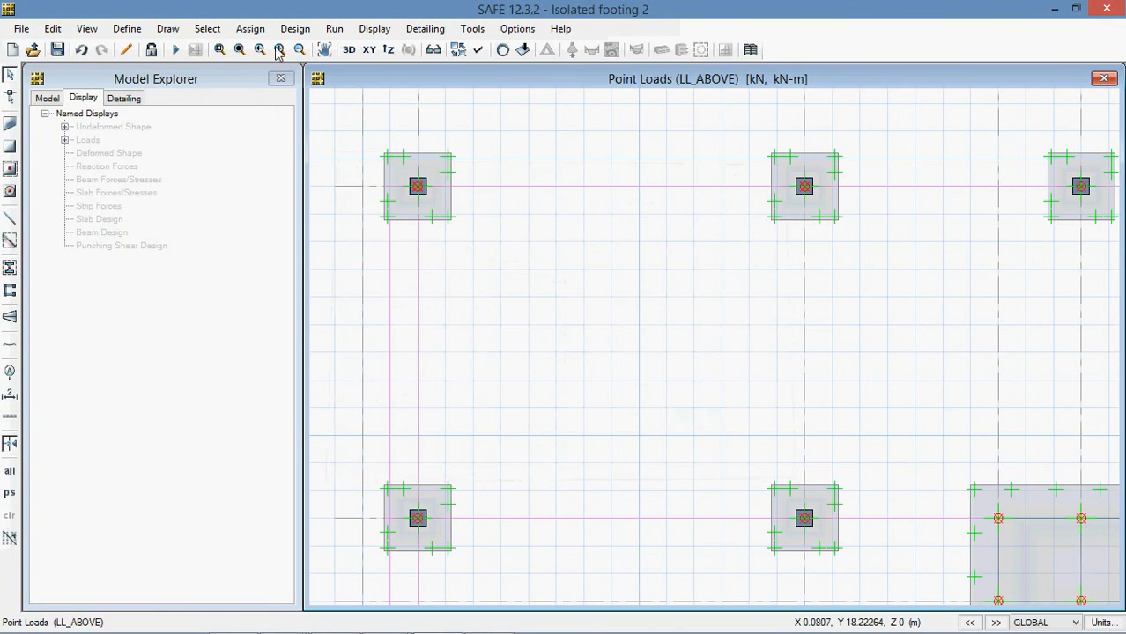
- Reselect the points at B-4 and C-4 and add a 1000 kN gravity point load in pattern DEAD to them
left_click(250, 30)
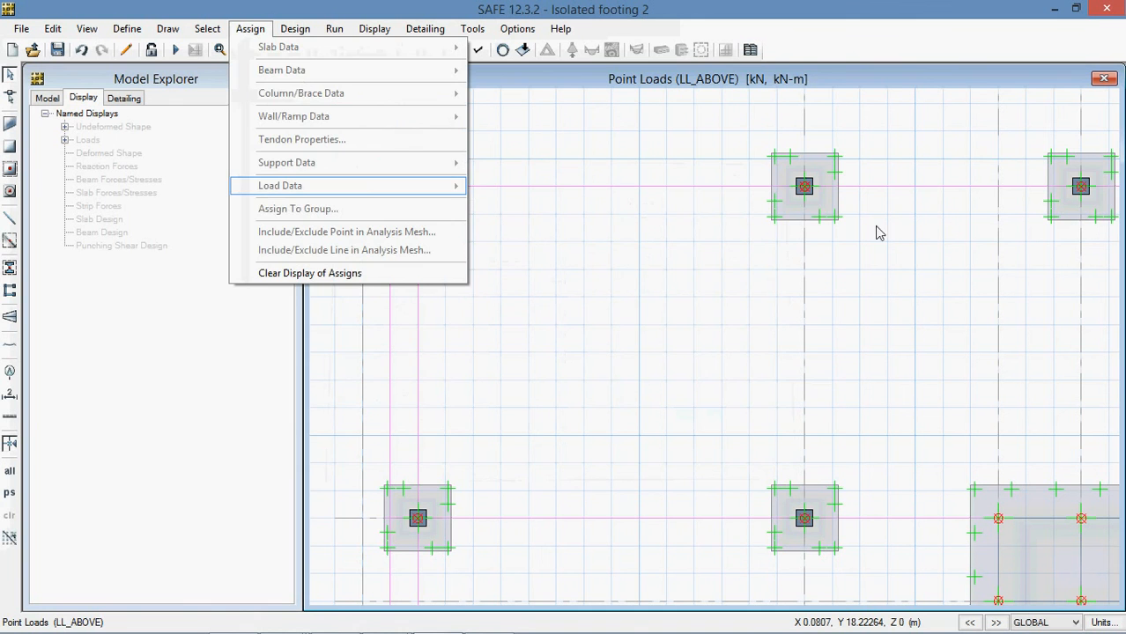
left_click(777, 231)
left_click(801, 189)
left_click(420, 191)
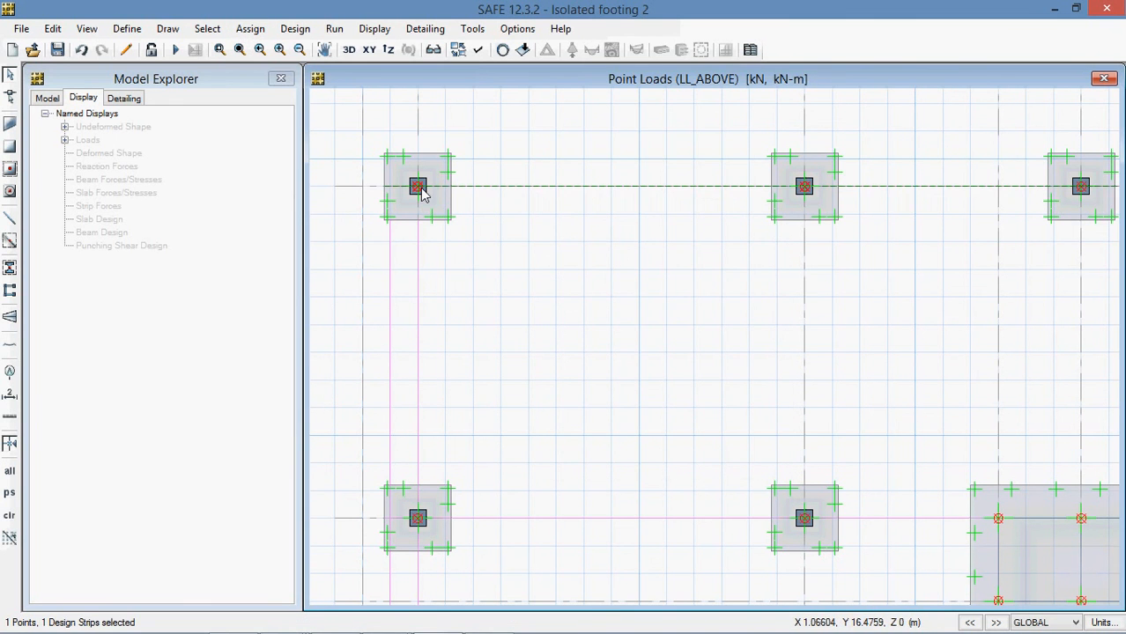
left_click(421, 191)
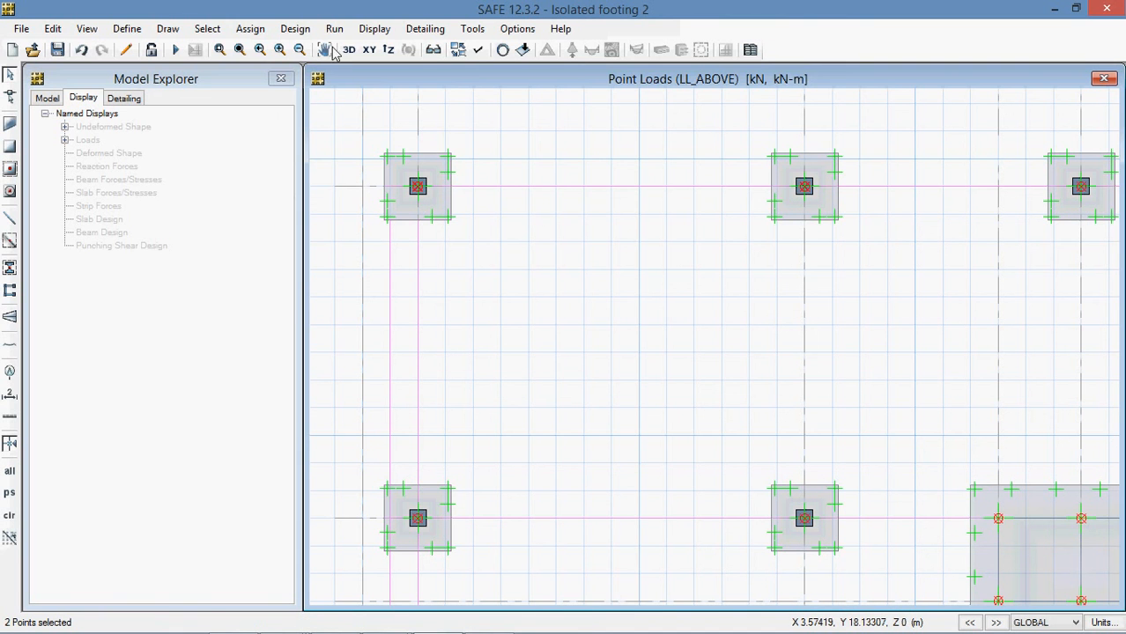
left_click(250, 28)
mouse_move(293, 198)
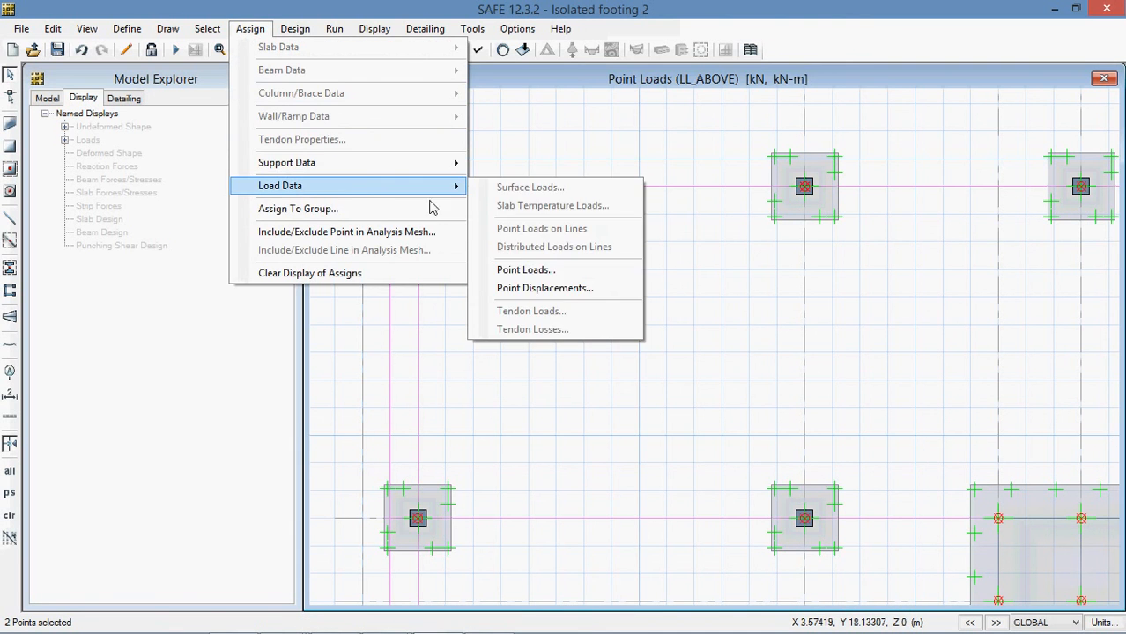
left_click(528, 267)
left_click(500, 221)
left_click(496, 238)
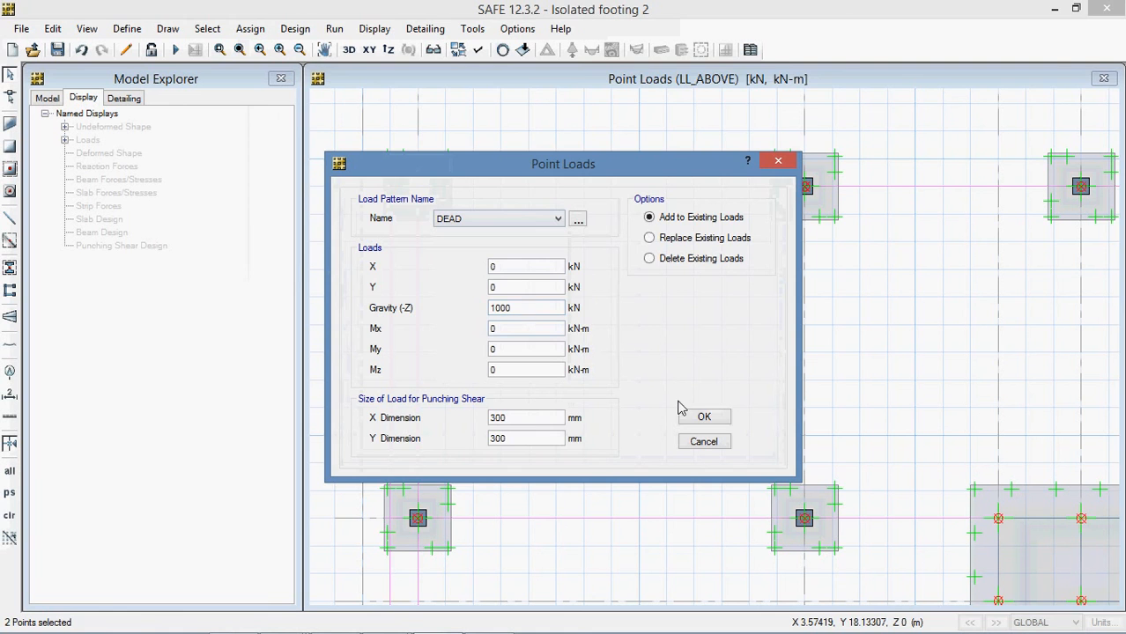
left_click(701, 416)
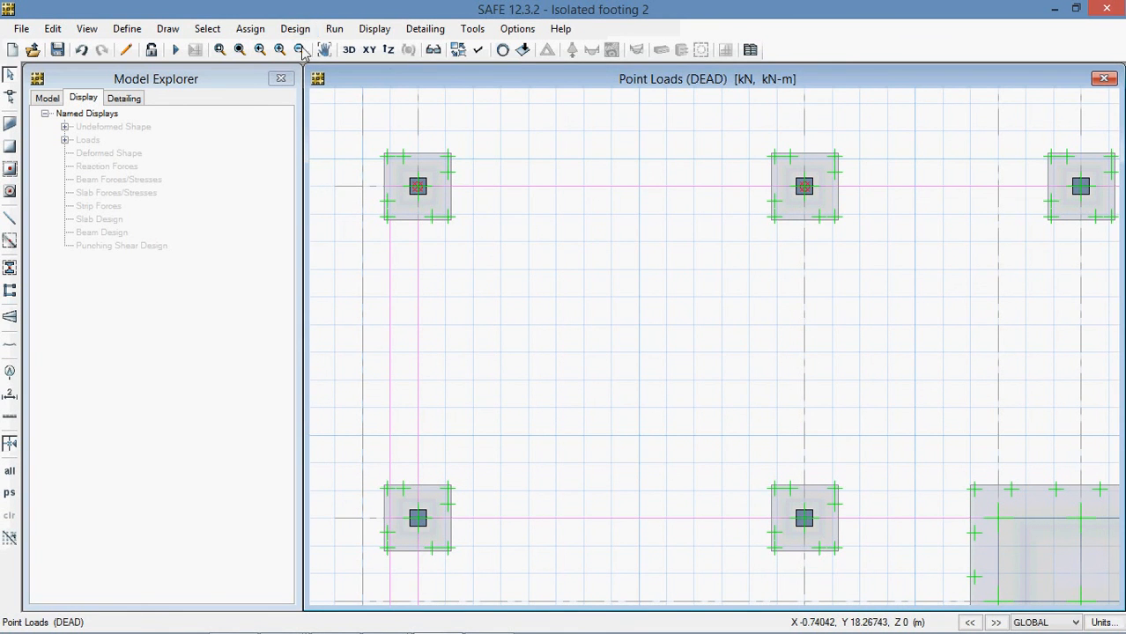
- Run the analysis and design of the footing model
left_click(334, 28)
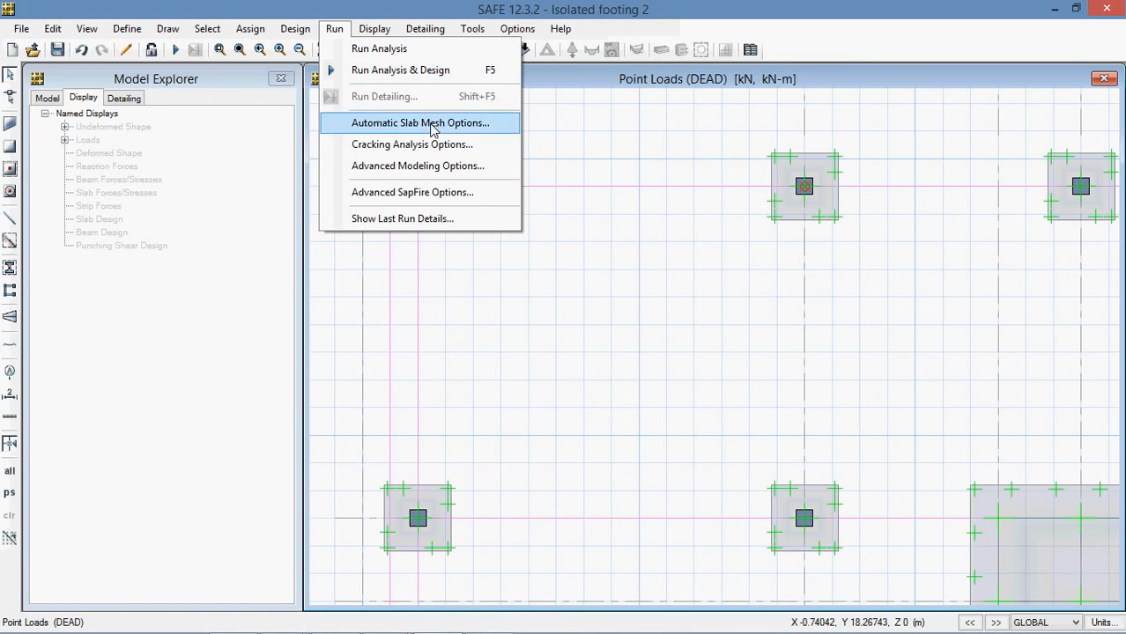
left_click(400, 70)
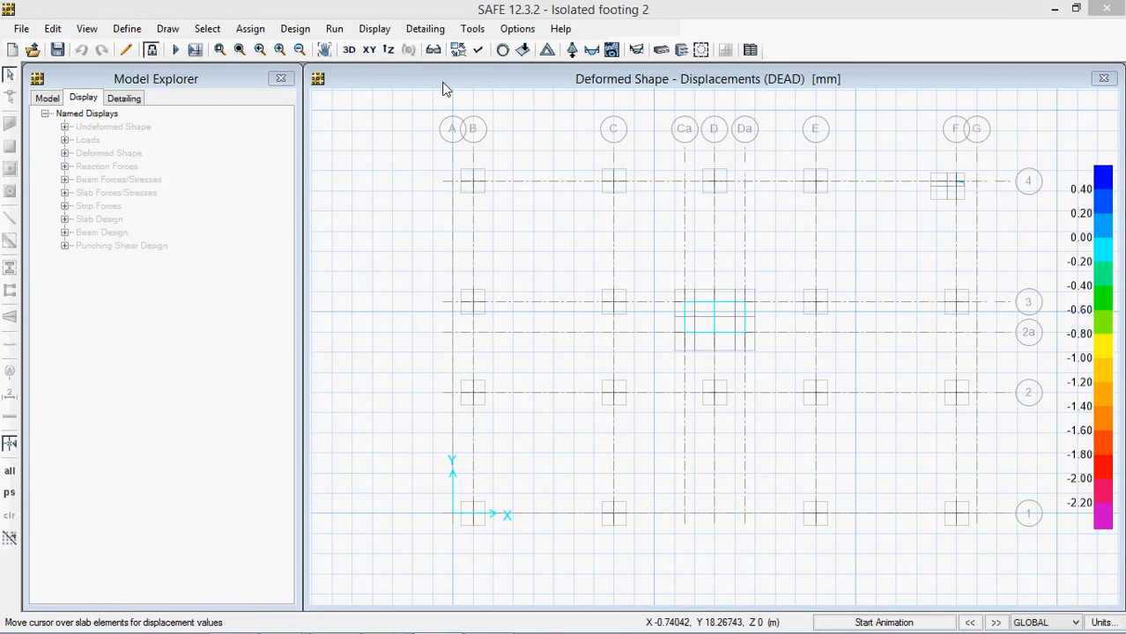
- Examine the deformed shape for the DEAD load case in 3D, looking closely at the columns above the footings
left_click(517, 28)
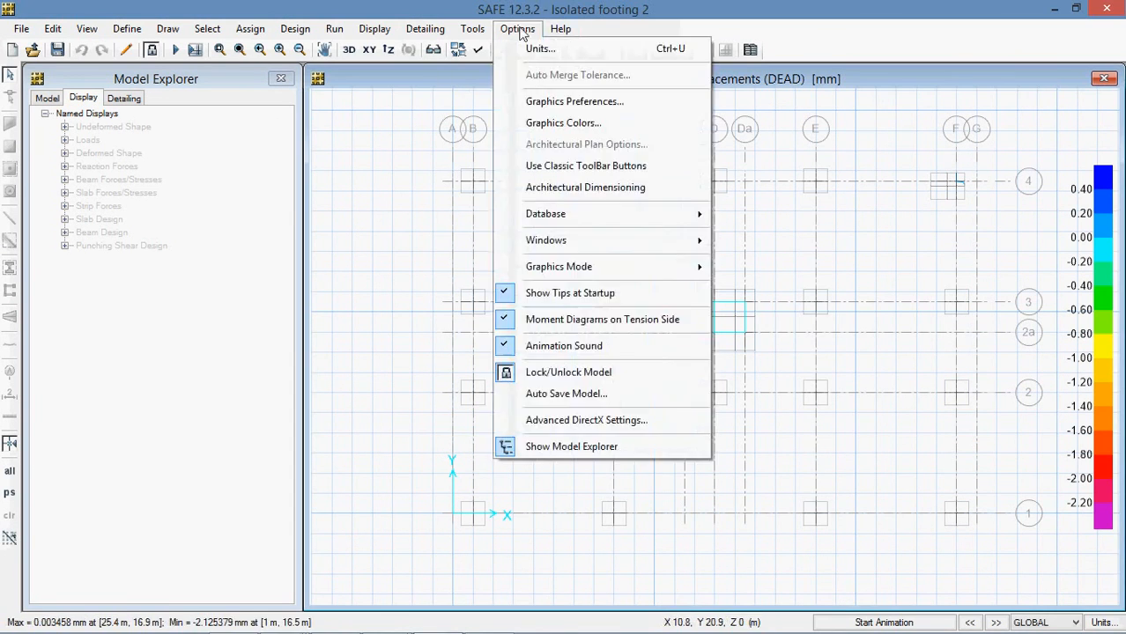
mouse_move(377, 32)
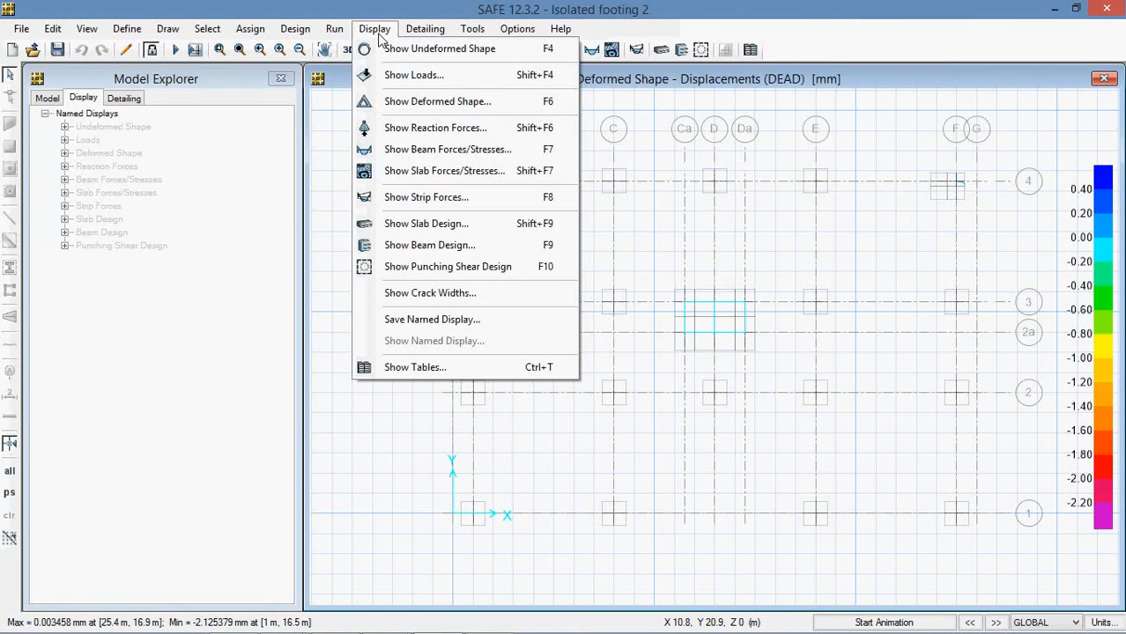
left_click(414, 102)
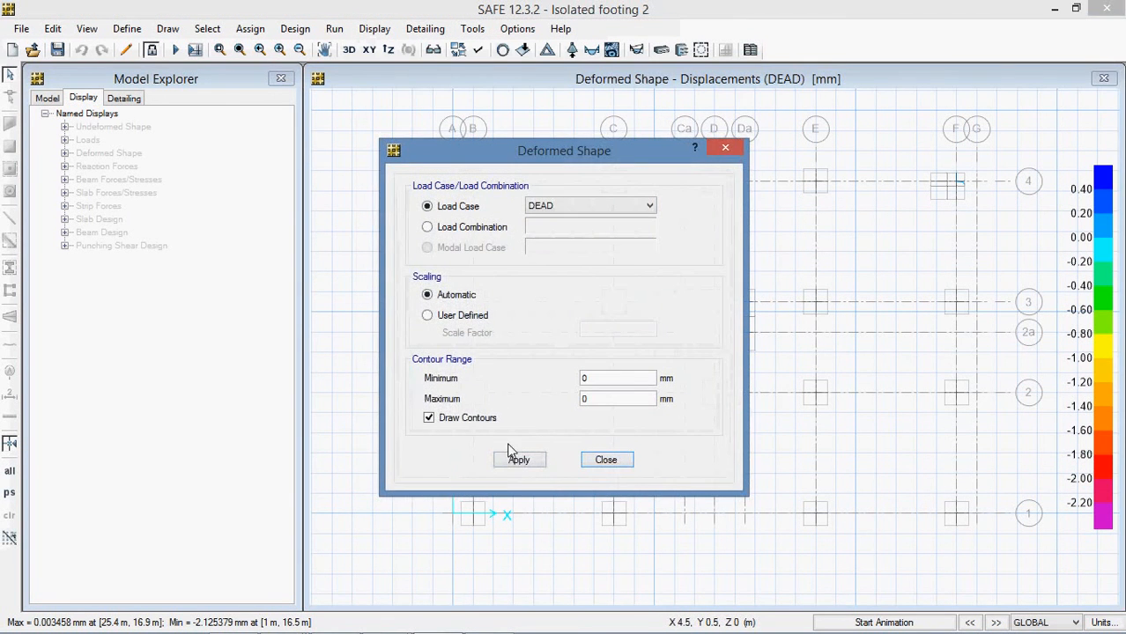
left_click(607, 460)
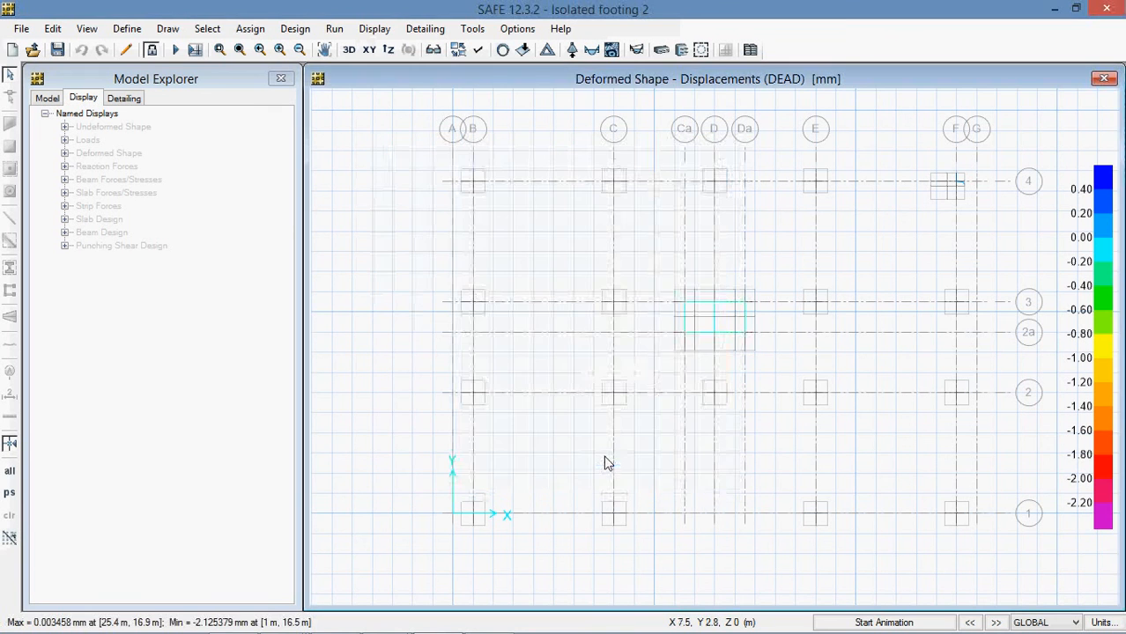
left_click(349, 50)
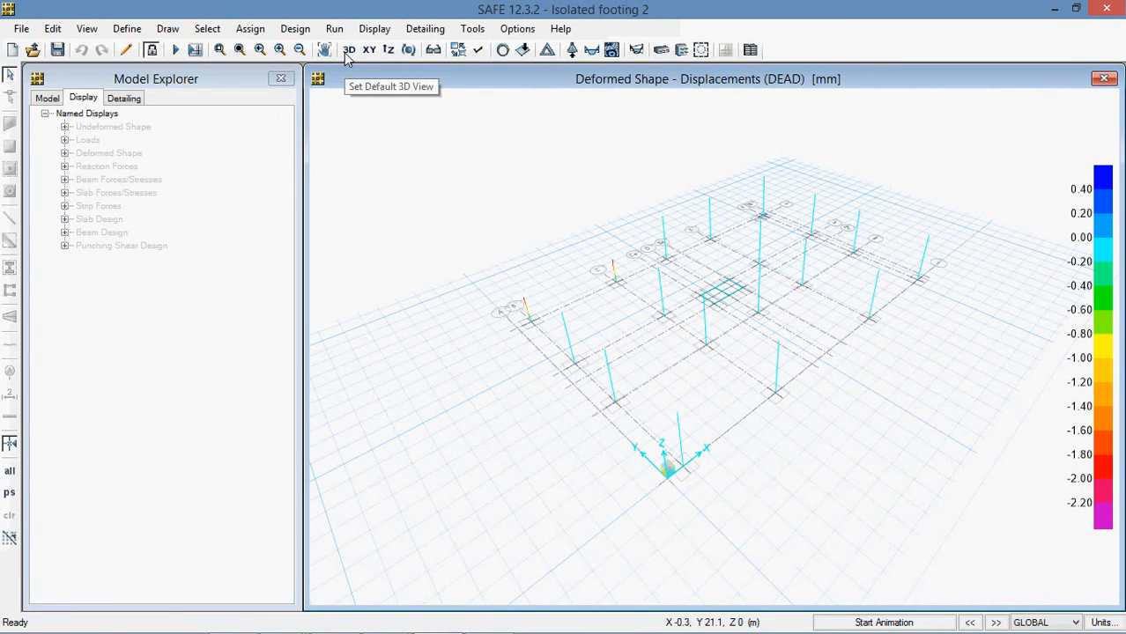
scroll(644, 333, "up", 5)
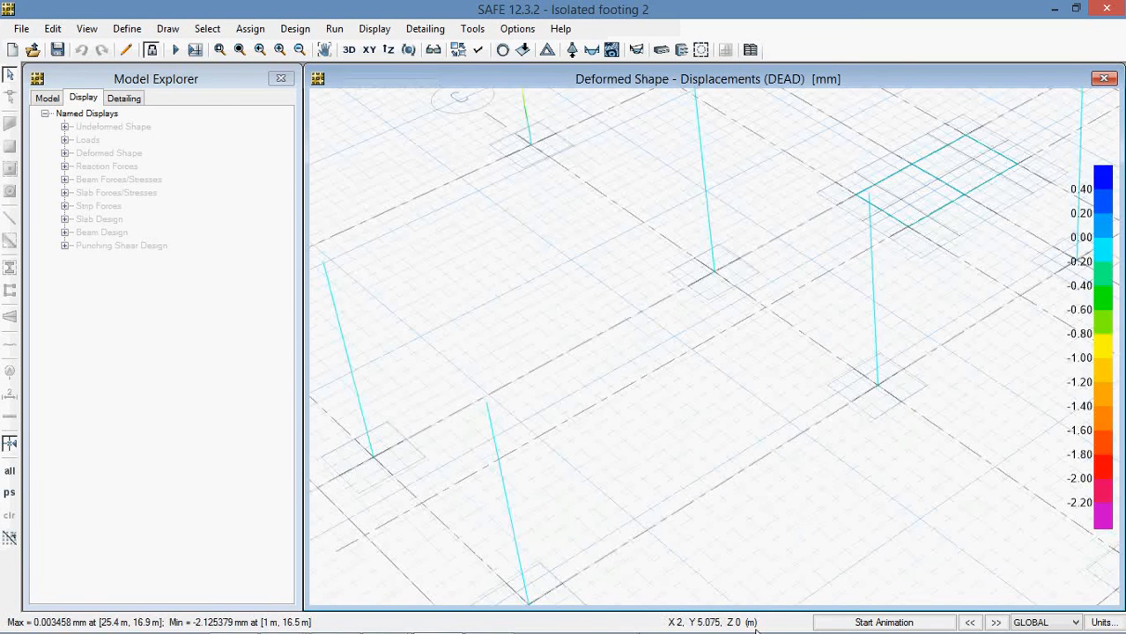
- Play and stop the animation of the DEAD deformed shape, and display the punching shear design results
left_click(882, 622)
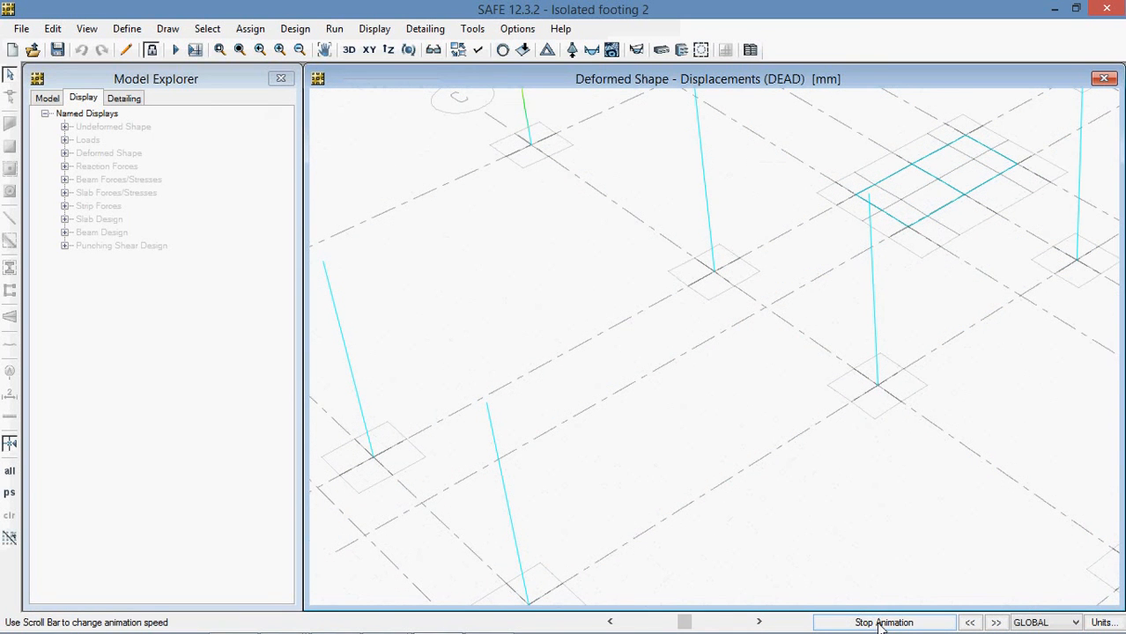
left_click(882, 622)
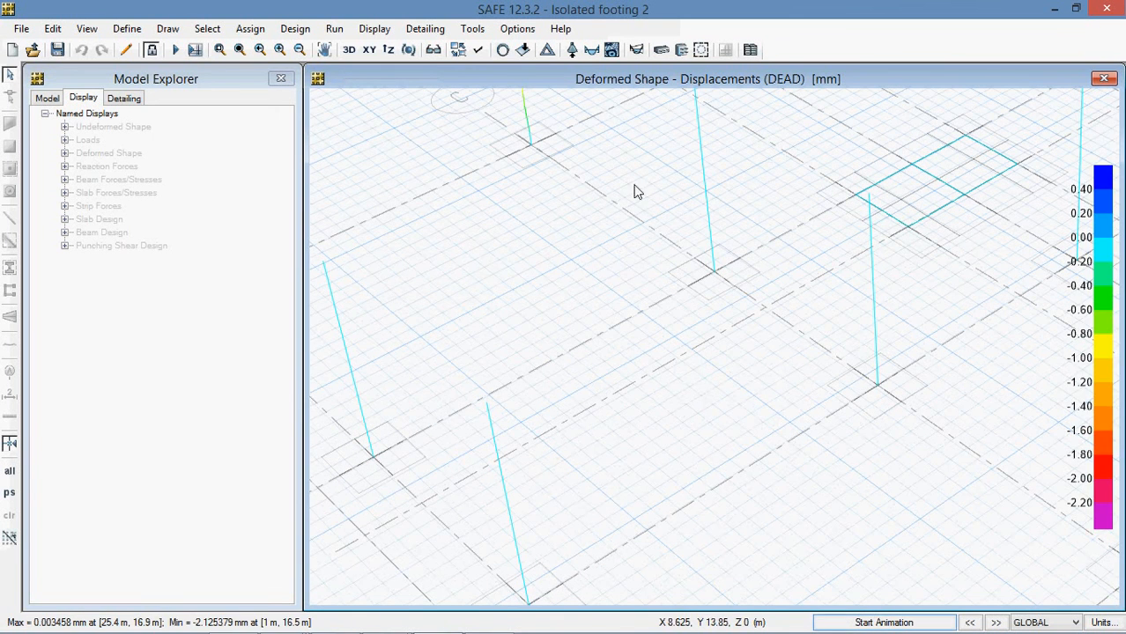
left_click(429, 30)
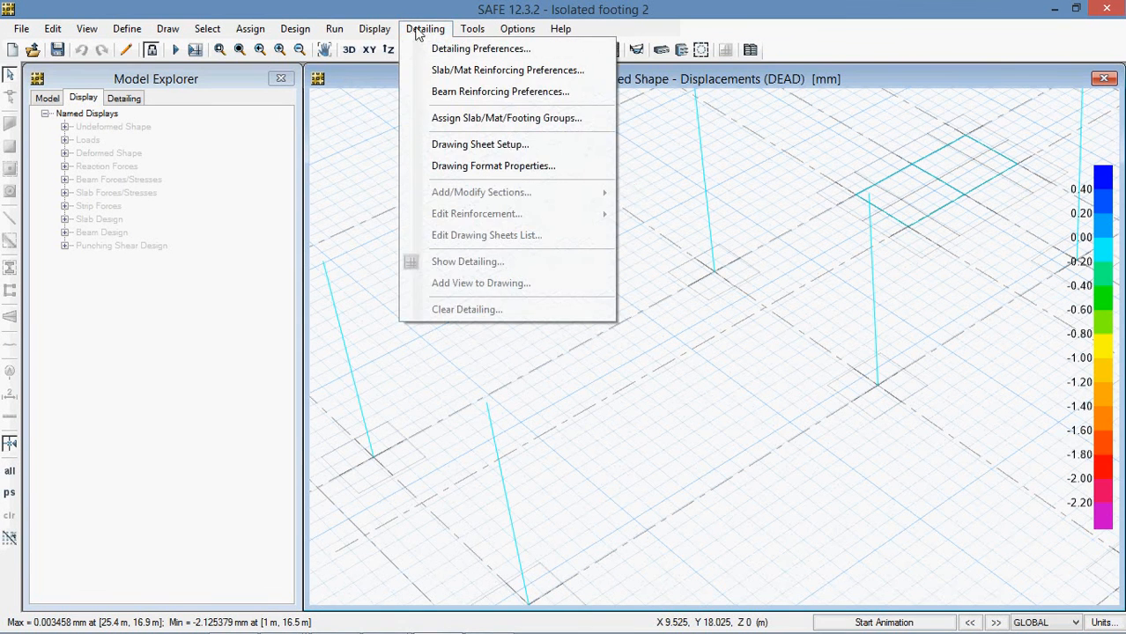
left_click(373, 29)
left_click(374, 30)
mouse_move(417, 32)
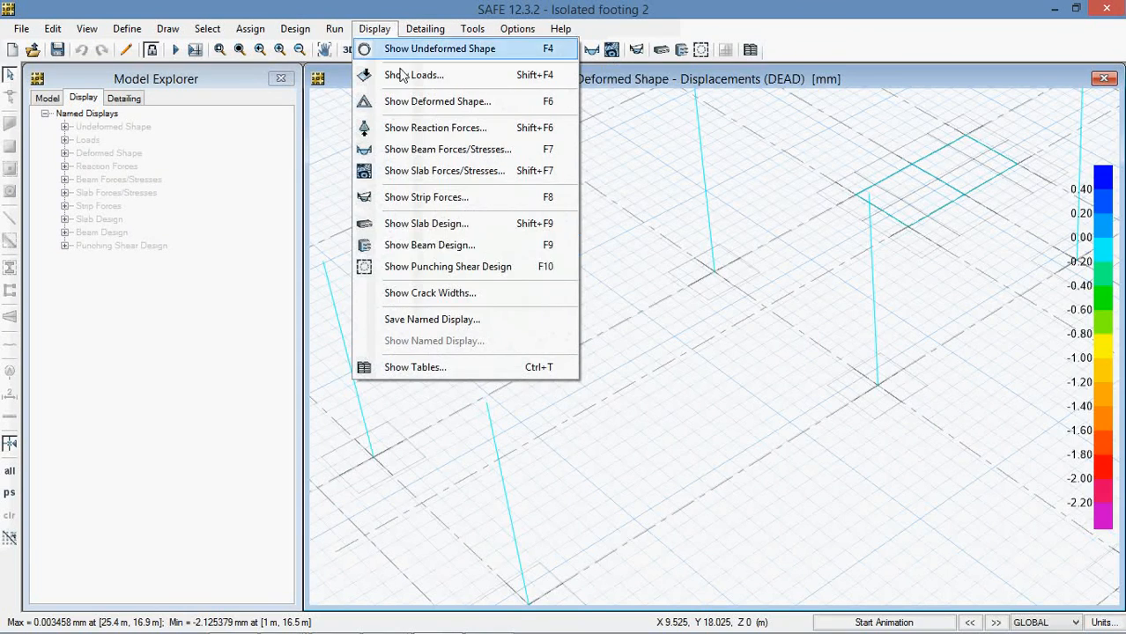
left_click(483, 273)
- Examine the punching shear capacity ratios at the footings, looking closely at a corner footing and the whole layout
scroll(515, 274, "down", 3)
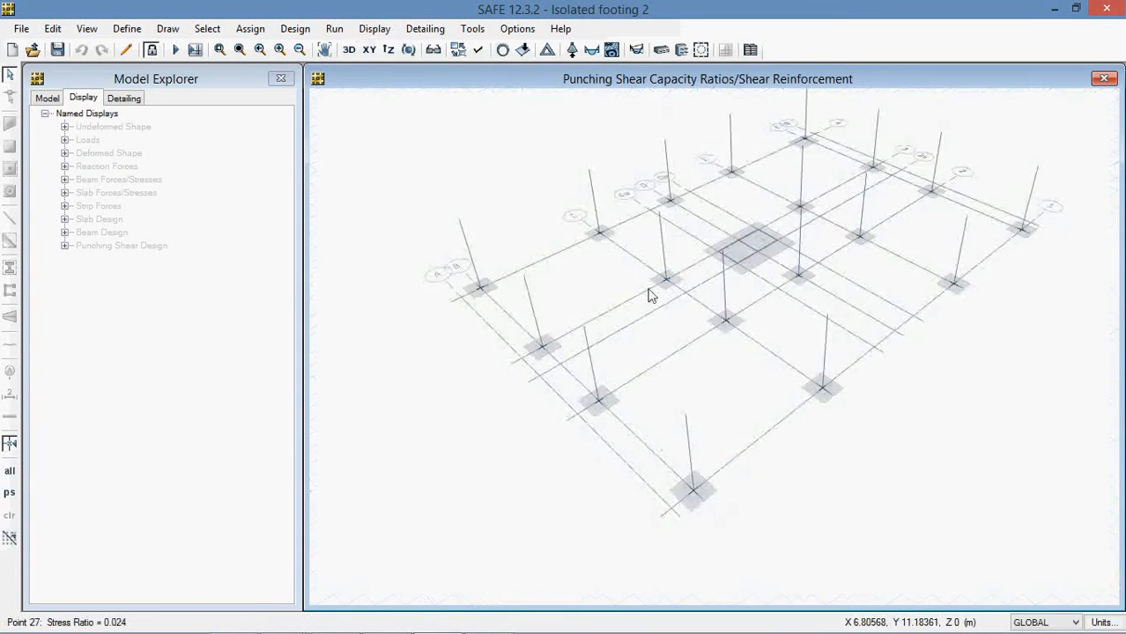
scroll(537, 312, "up", 3)
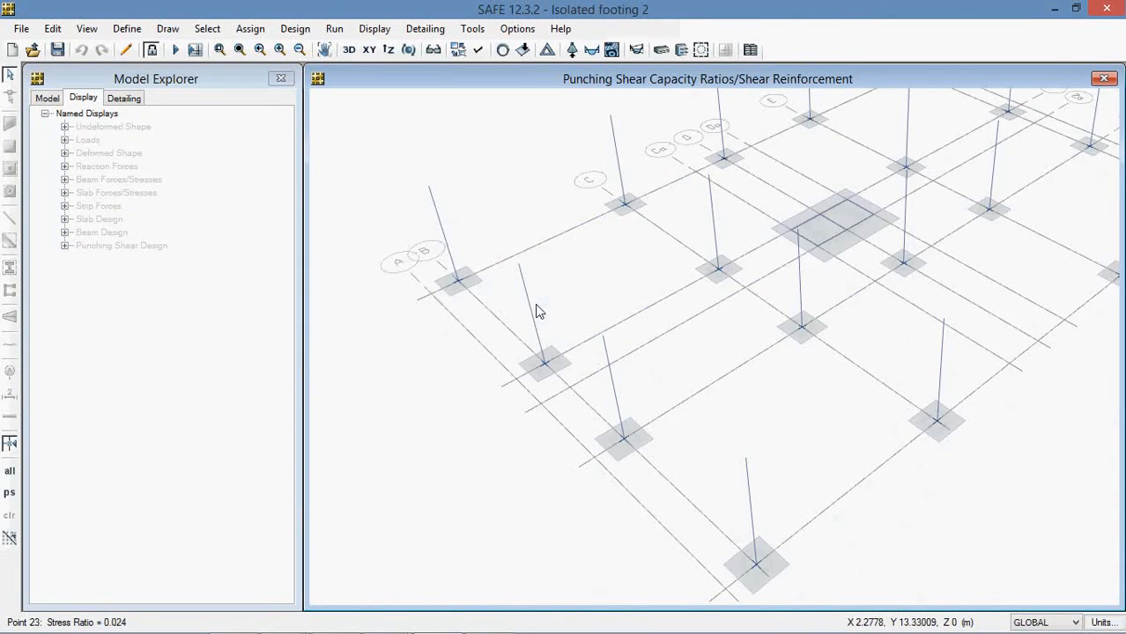
scroll(604, 236, "up", 2)
middle_click_drag(613, 258, 754, 212)
scroll(484, 284, "up", 2)
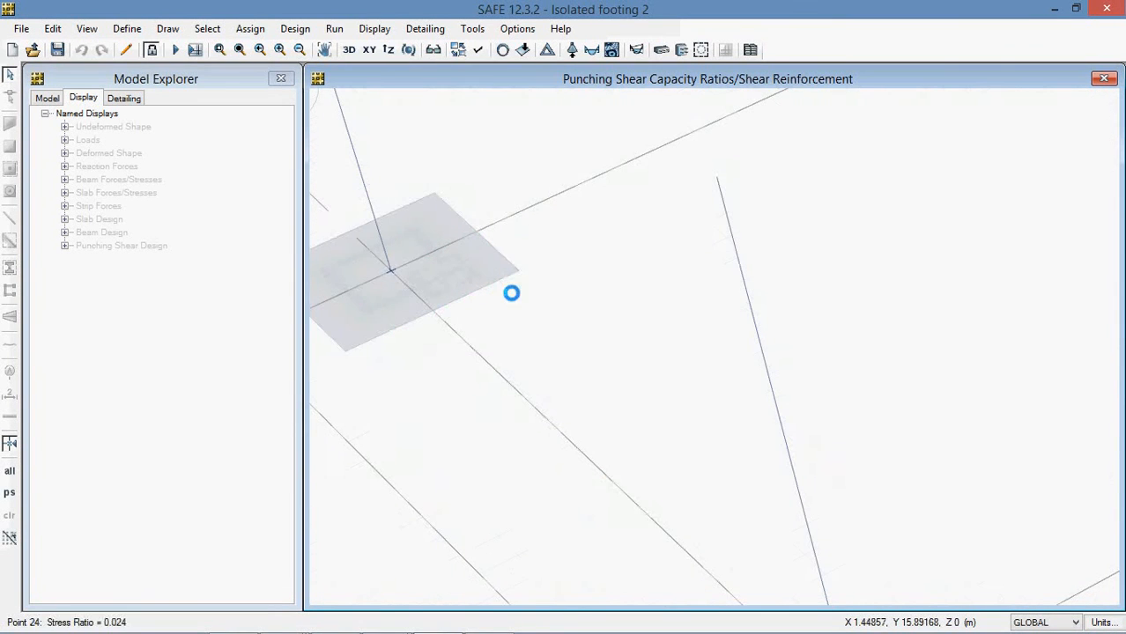
left_click(485, 279)
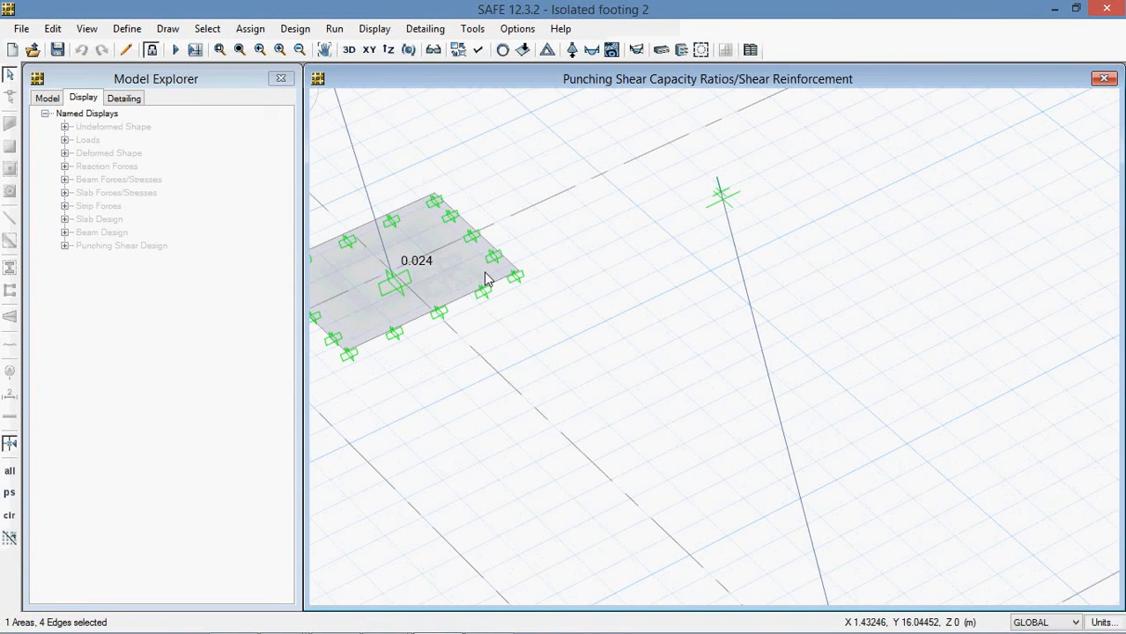
scroll(450, 250, "down", 2)
scroll(448, 243, "down", 2)
middle_click_drag(819, 289, 762, 310)
scroll(786, 301, "down", 3)
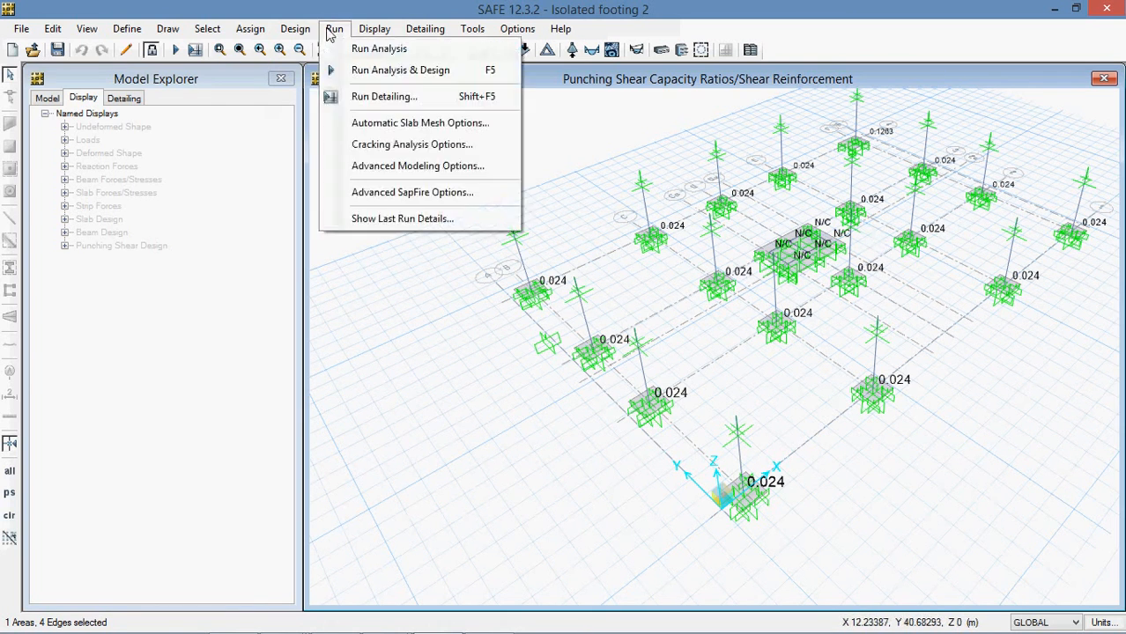
- Start a new model from the Single Footing template without saving the changes to Isolated footing 2
left_click(21, 28)
left_click(39, 48)
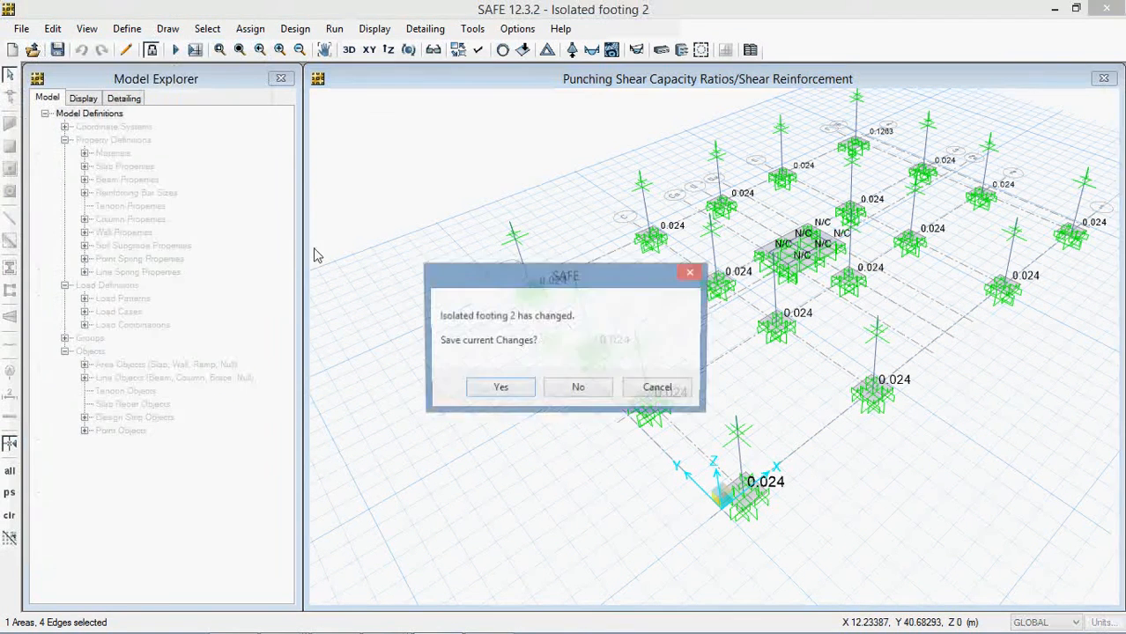
left_click(587, 392)
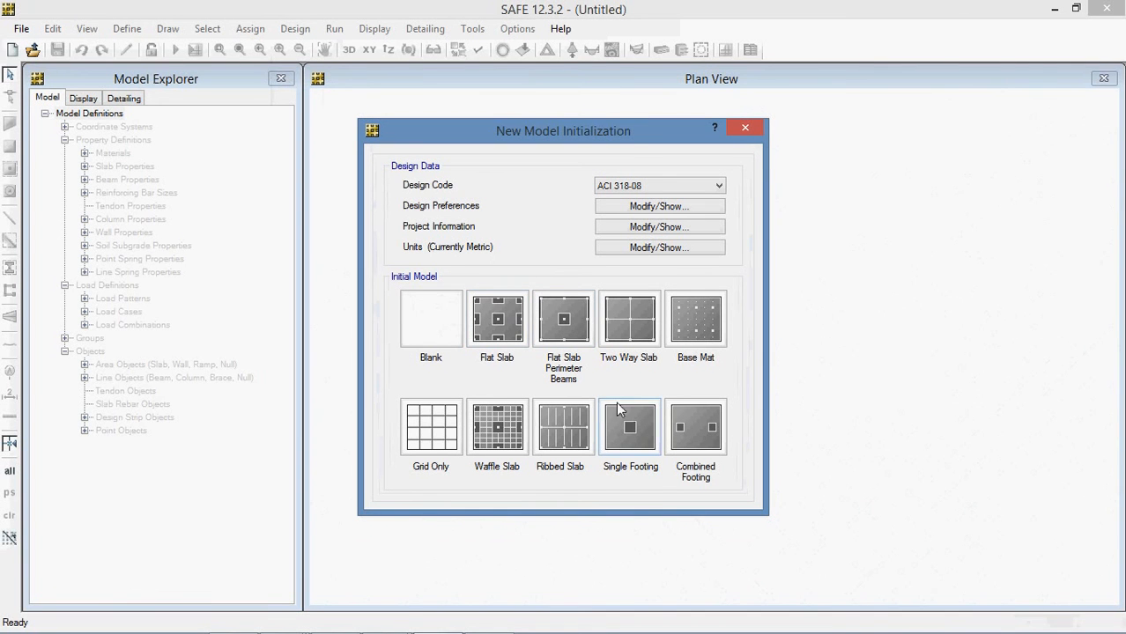
left_click(628, 432)
left_click(615, 425)
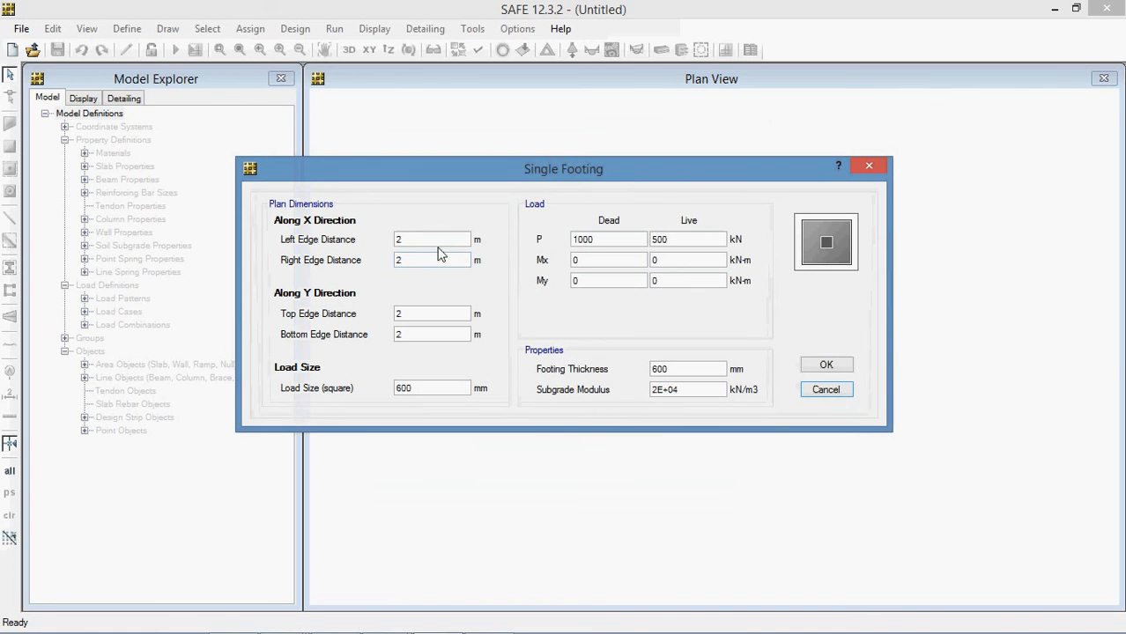
- Set the live axial load P of the single footing to 1000 kN
double_click(705, 246)
type("1000")
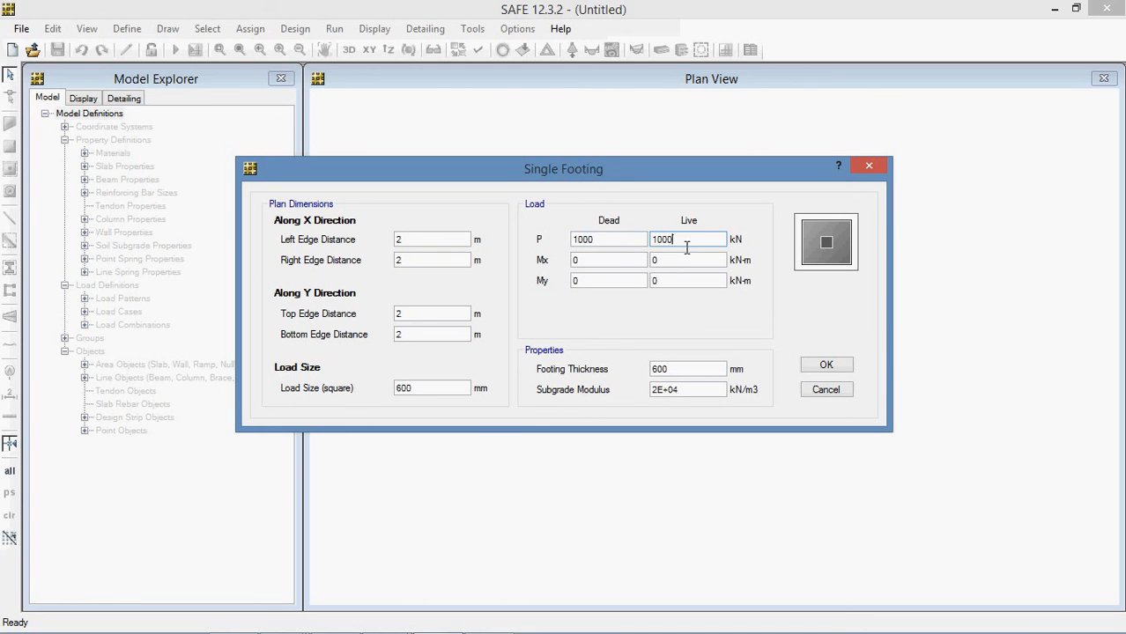
- Try 1.2 m for the footing's left and right edge distances along X
left_click(436, 243)
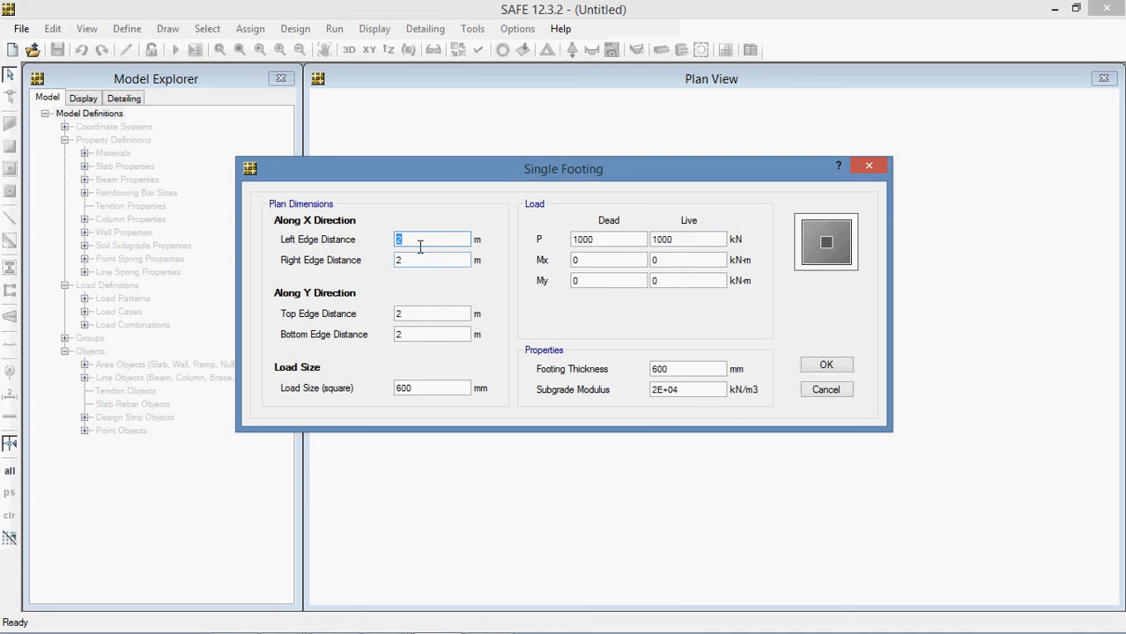
type("1.2")
key("Tab")
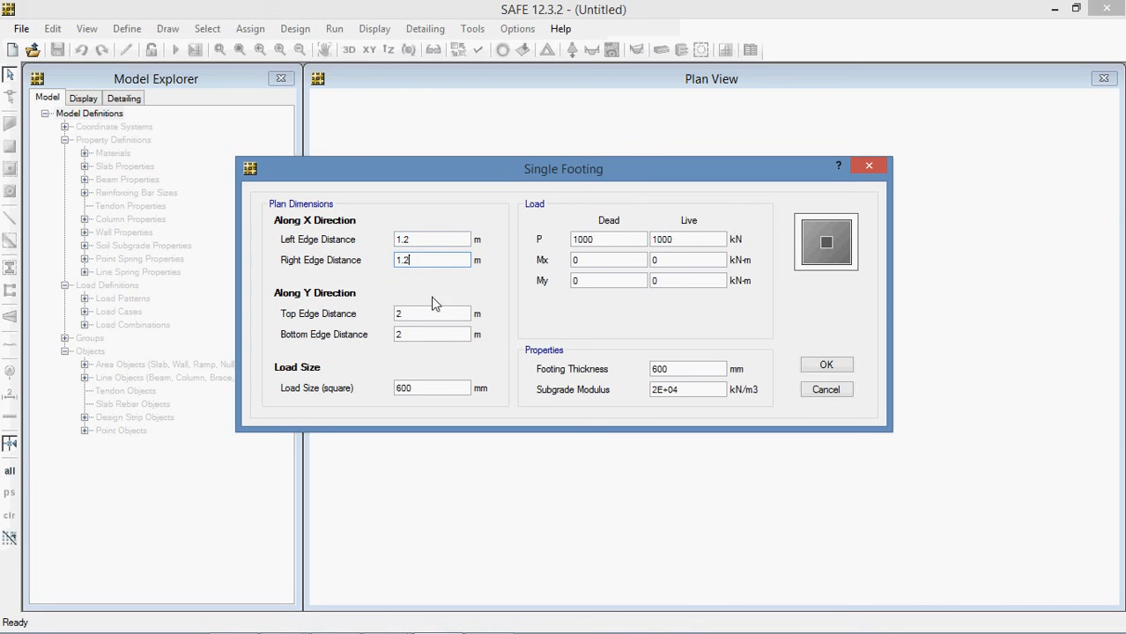
left_click(414, 318)
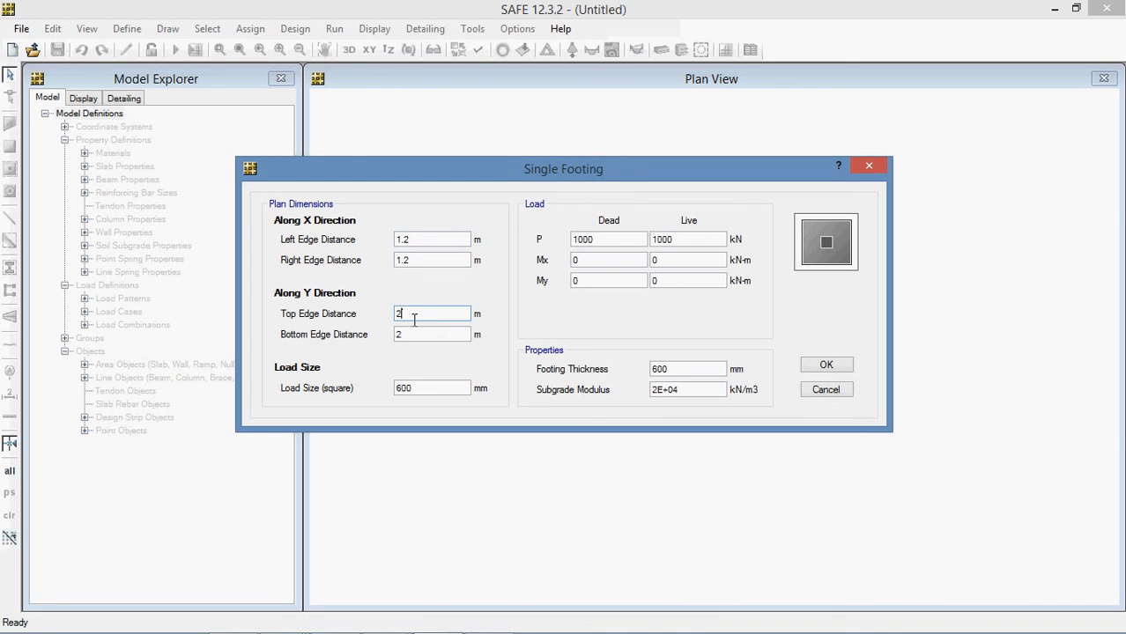
- Set the footing's left, right, top and bottom edge distances to 0.6 m each
left_click_drag(419, 240, 385, 242)
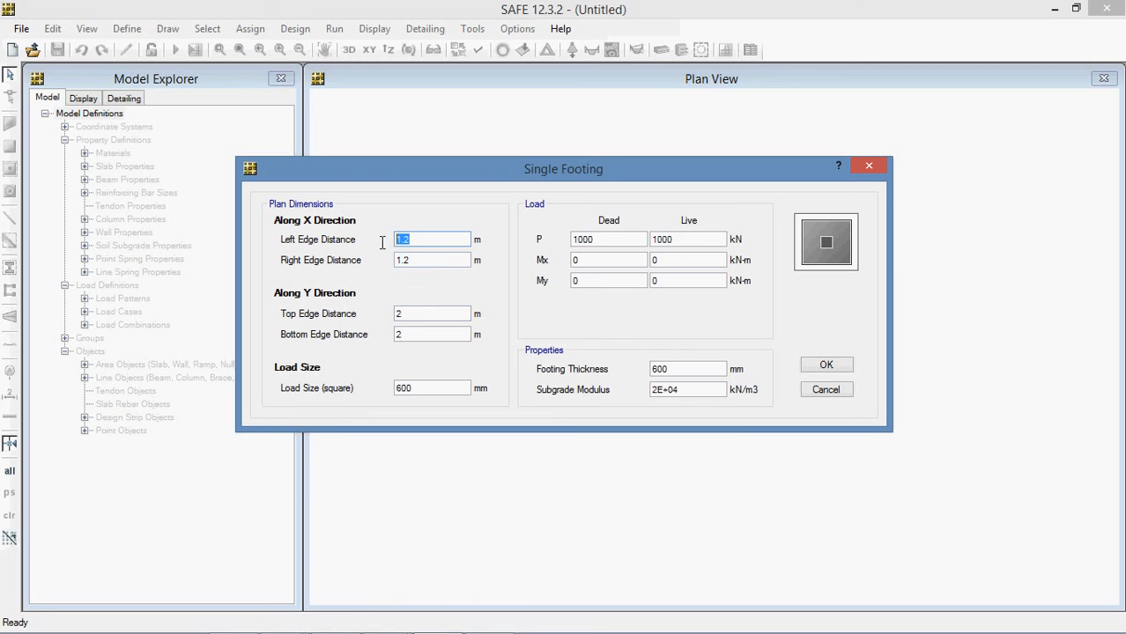
type("0.6")
left_click_drag(468, 264, 395, 262)
type("0")
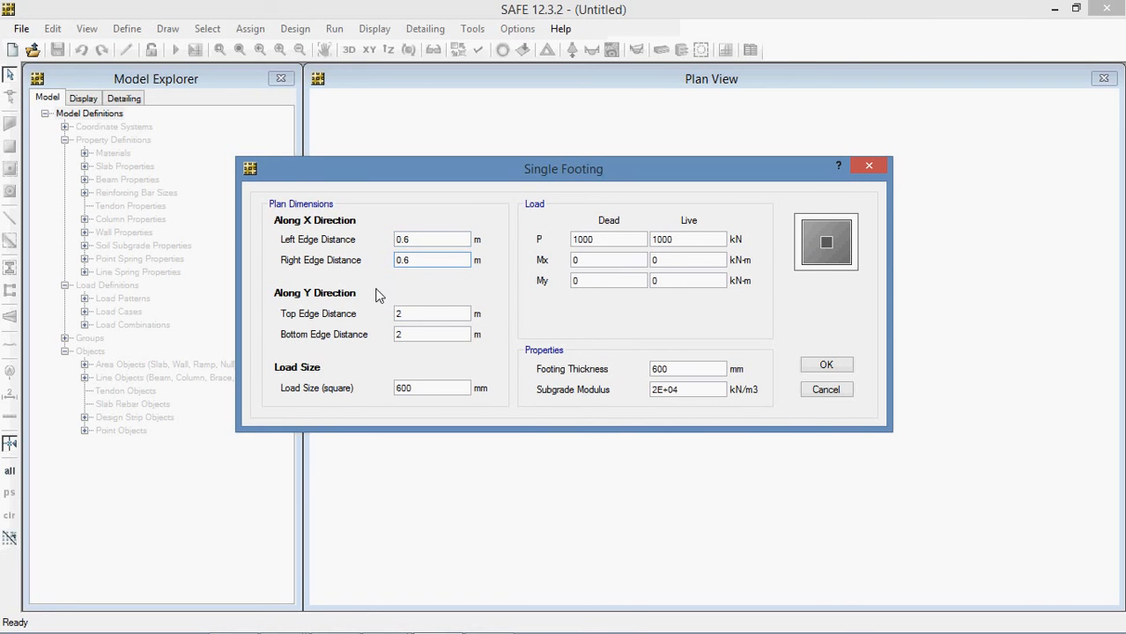
left_click_drag(407, 317, 394, 323)
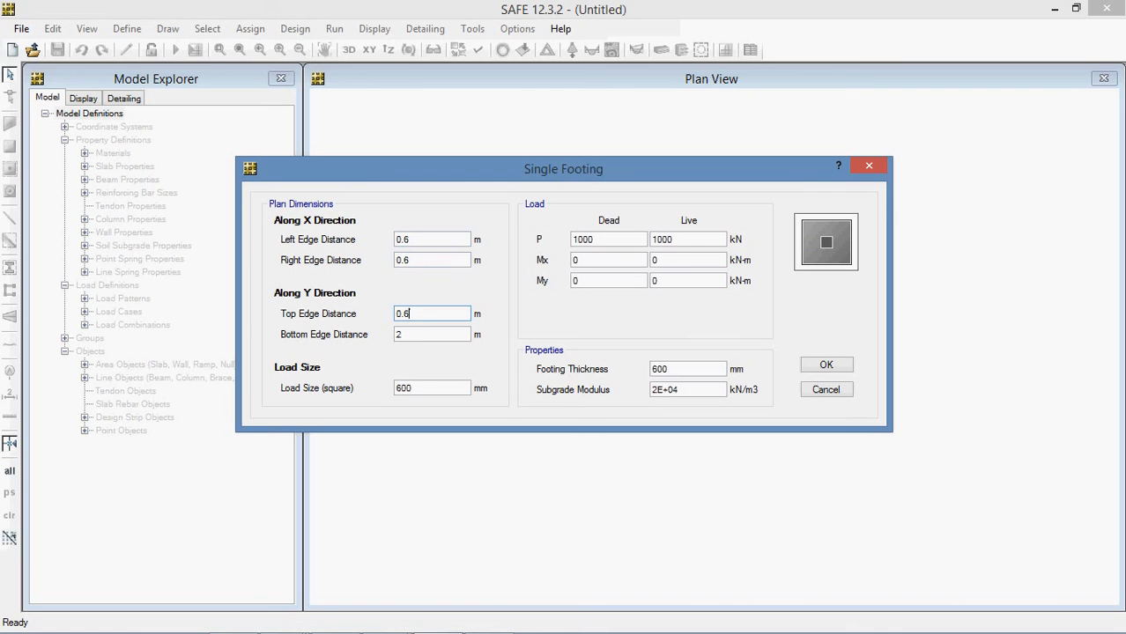
left_click_drag(408, 337, 394, 335)
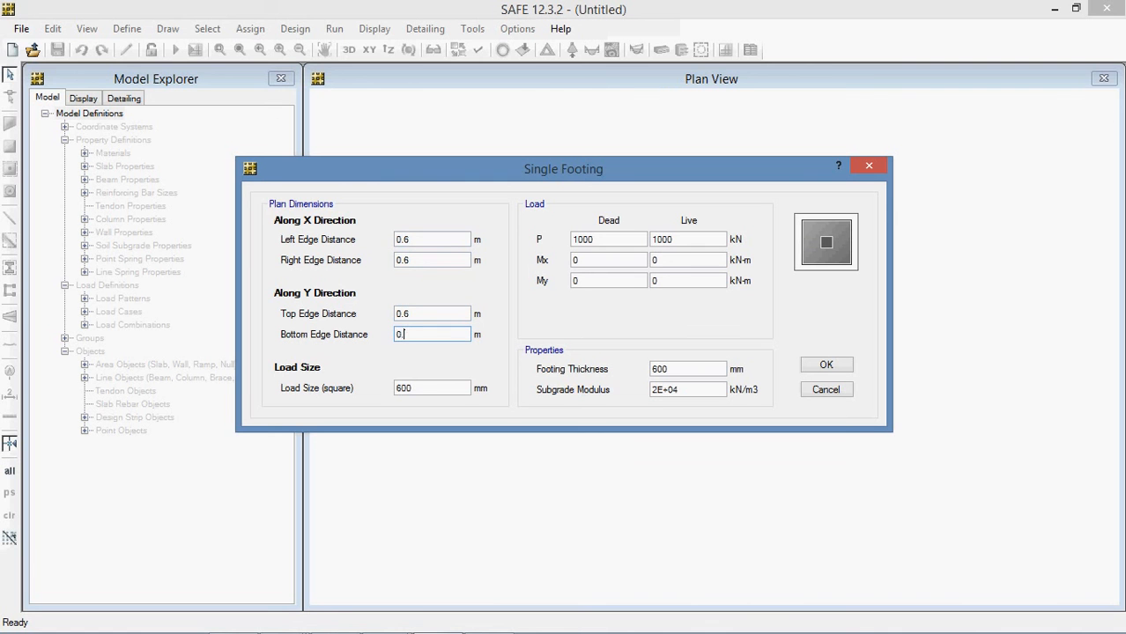
- Set the square load size to 300 mm and the subgrade modulus to 8000 kN/m3, and create the single footing
left_click_drag(448, 393, 390, 396)
type("6003")
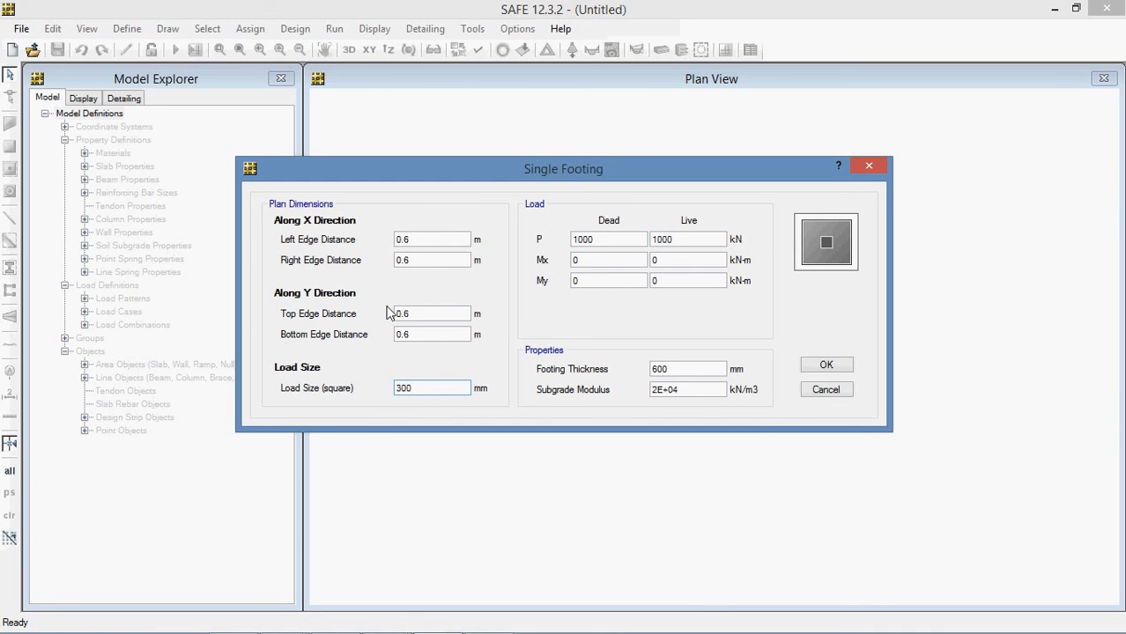
left_click_drag(700, 395, 542, 398)
type("8000")
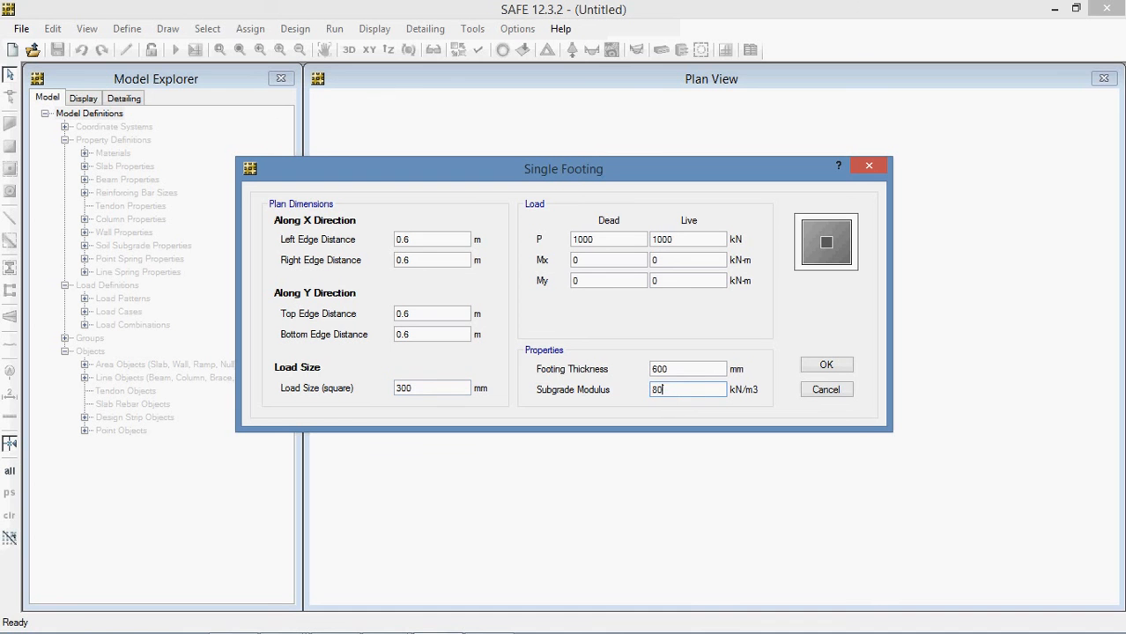
left_click(687, 375)
left_click(826, 365)
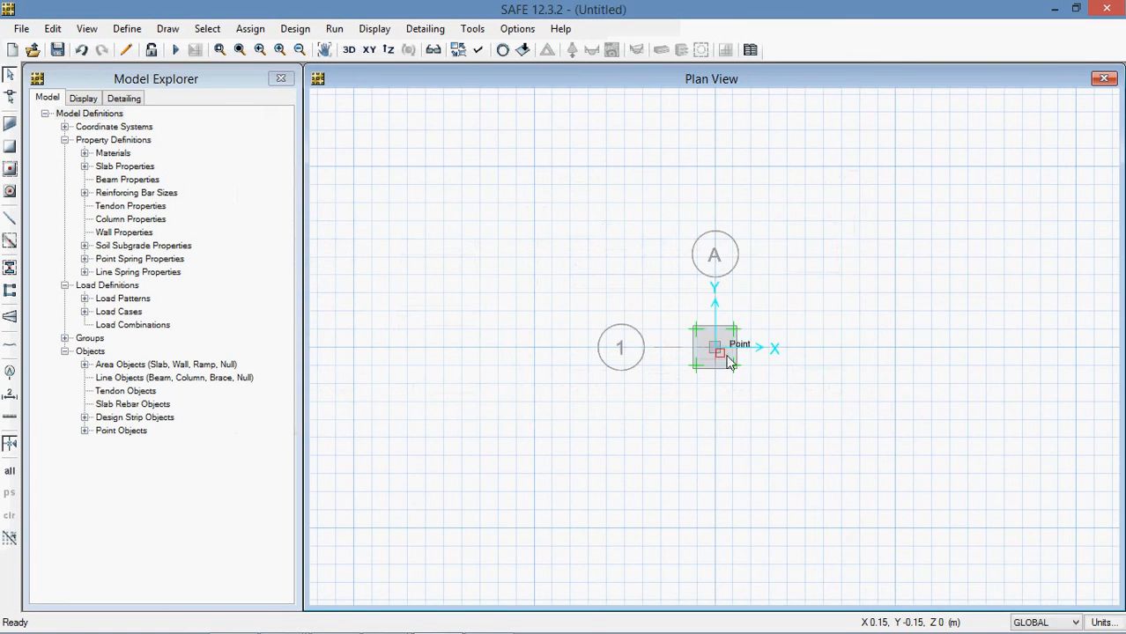
scroll(732, 351, "up", 4)
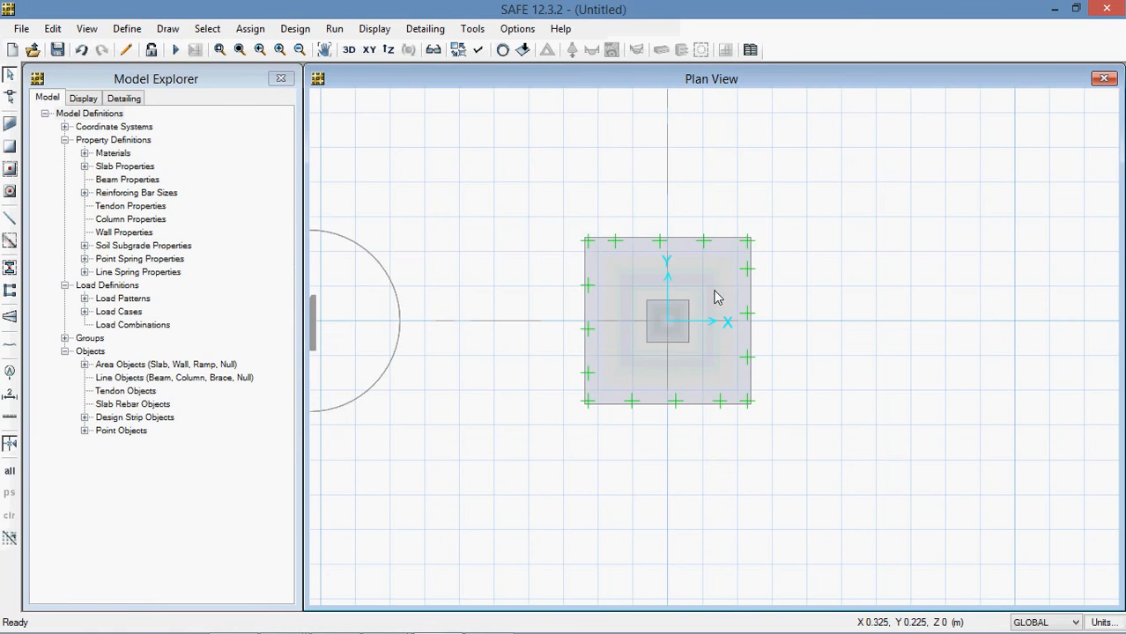
left_click(295, 28)
left_click(333, 29)
left_click(331, 28)
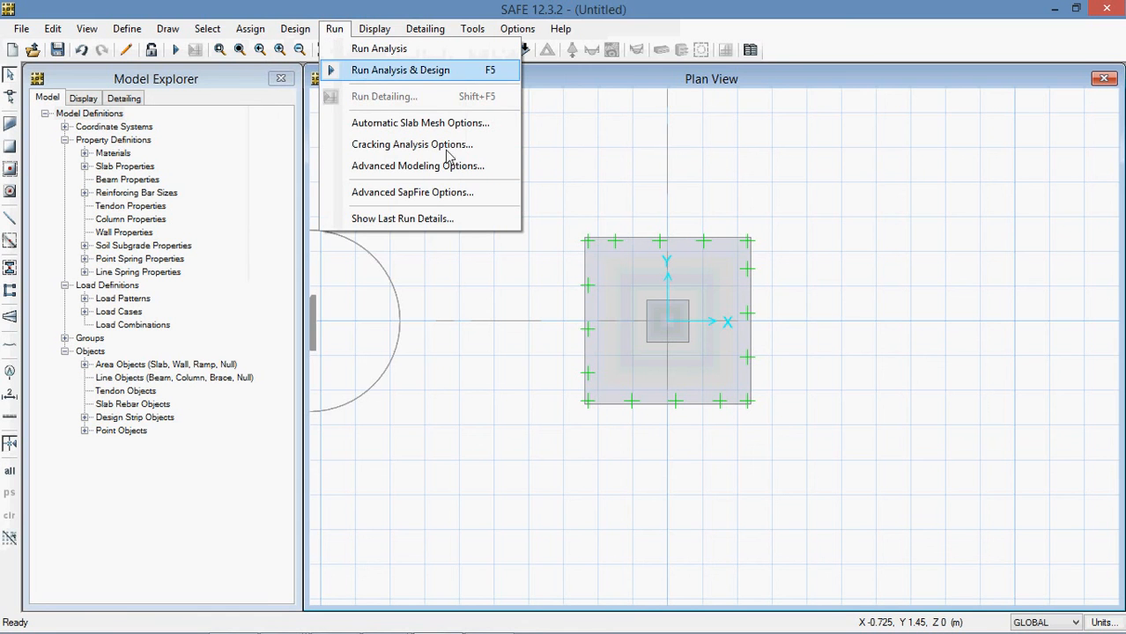
- Review the footing slab's assignments, geometry, loads and design settings in its object information
left_click(614, 262)
right_click(613, 262)
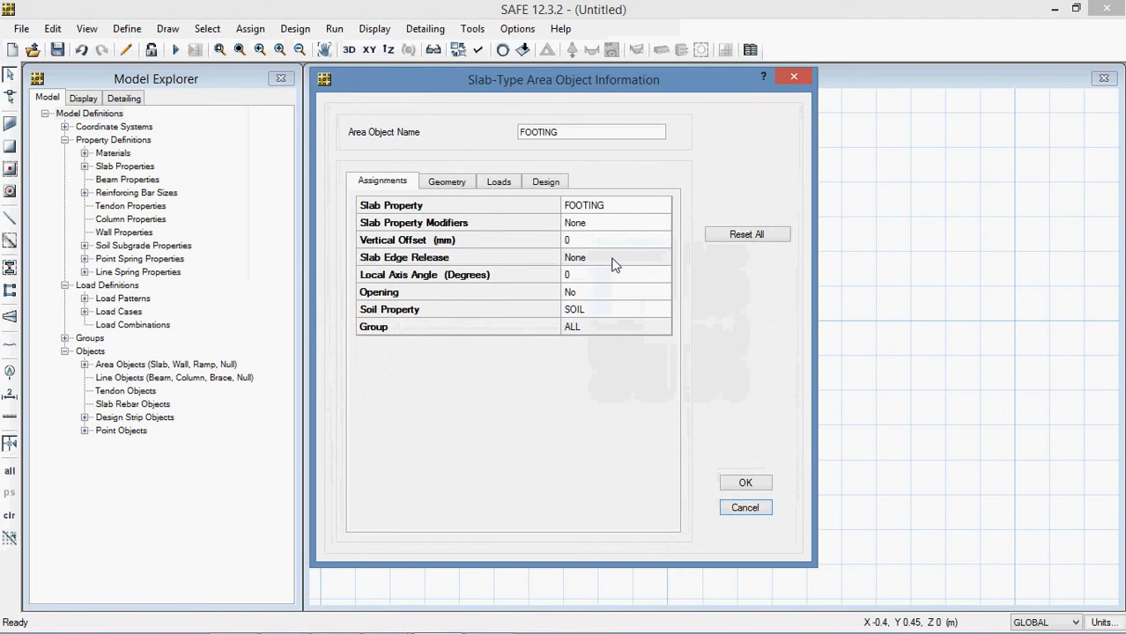
left_click(449, 185)
left_click(509, 183)
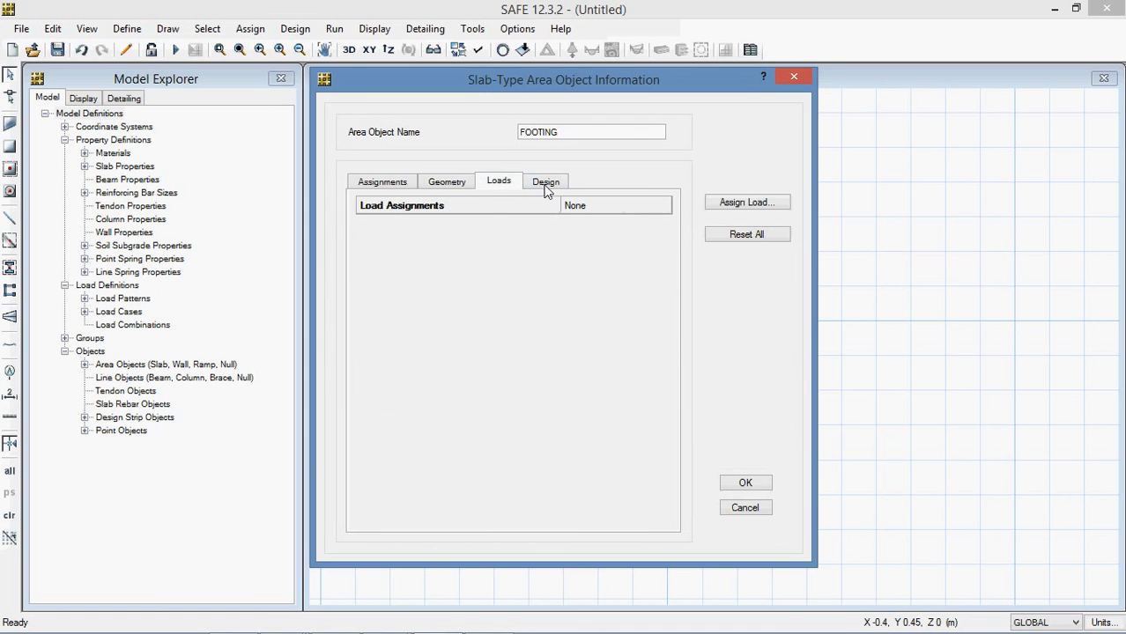
left_click(548, 185)
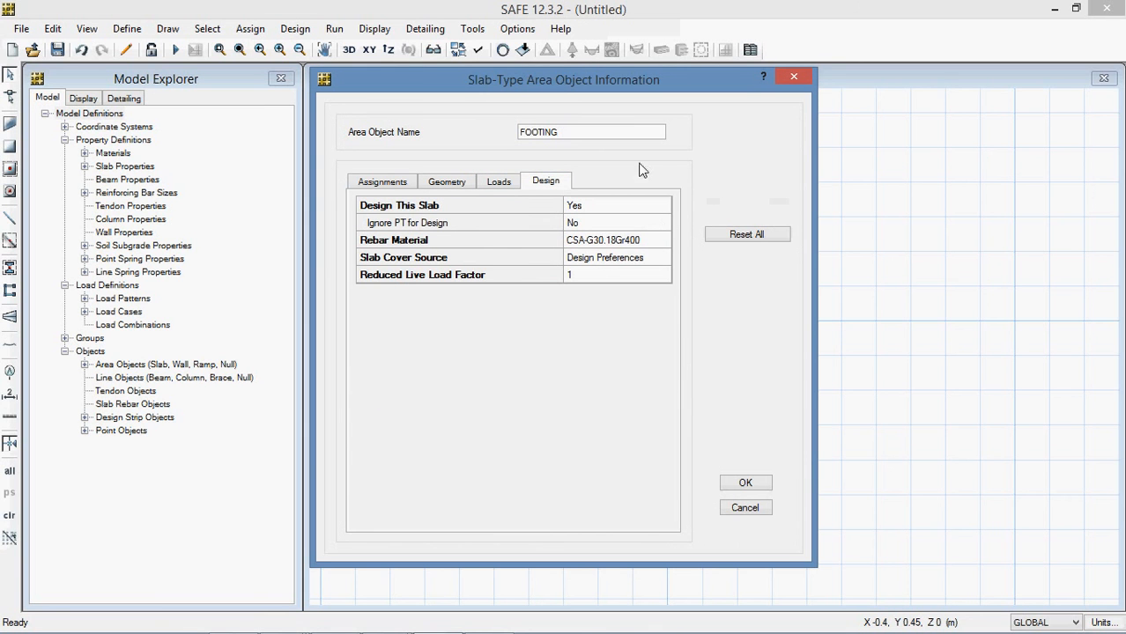
left_click(392, 187)
- Check the material options and thickness of the FOOTING slab property, and accept its definition for the footing
left_click(624, 210)
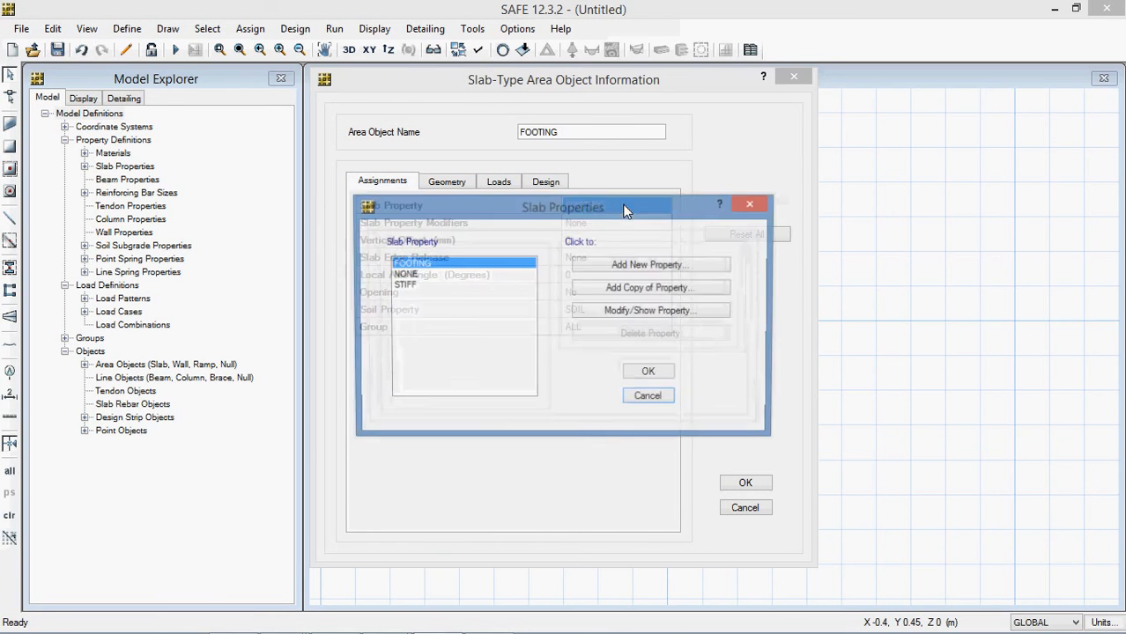
left_click(662, 315)
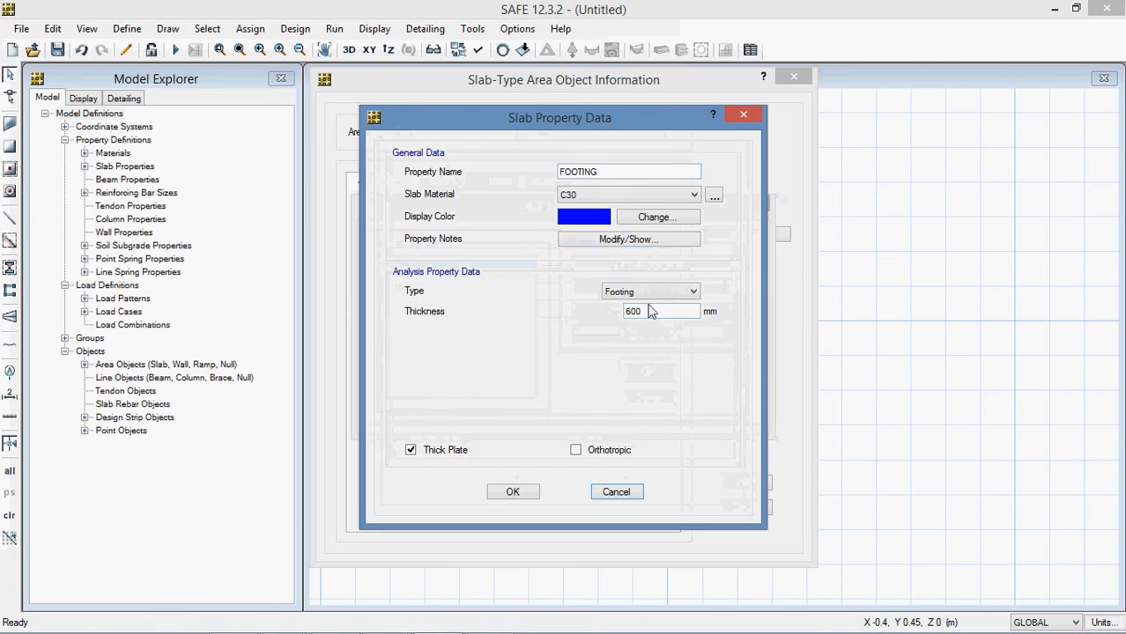
left_click(616, 198)
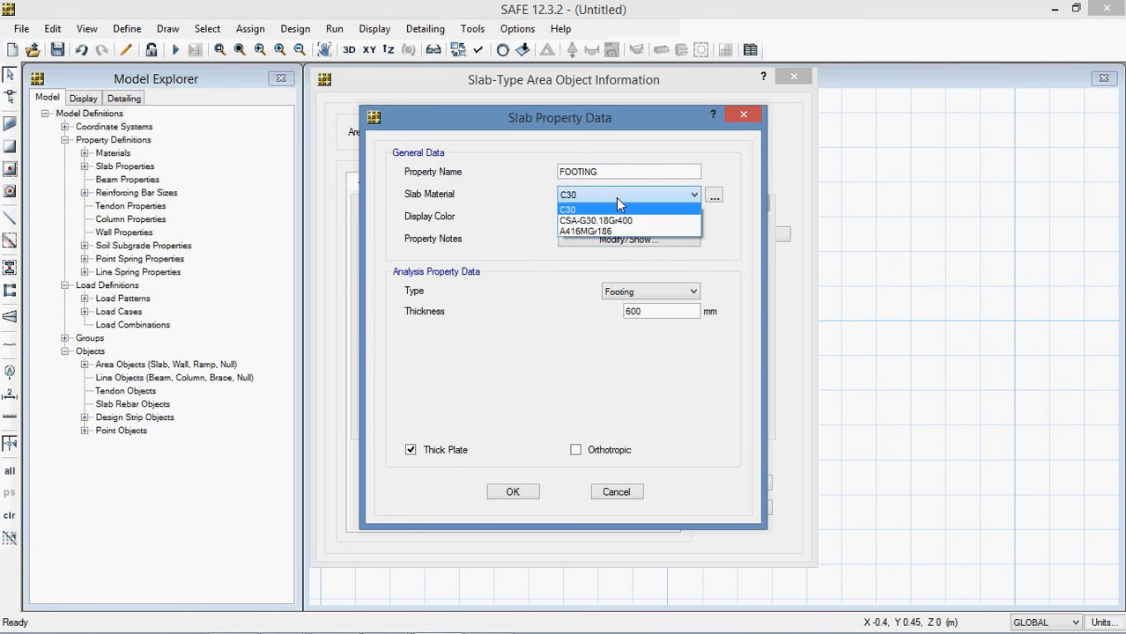
left_click(616, 197)
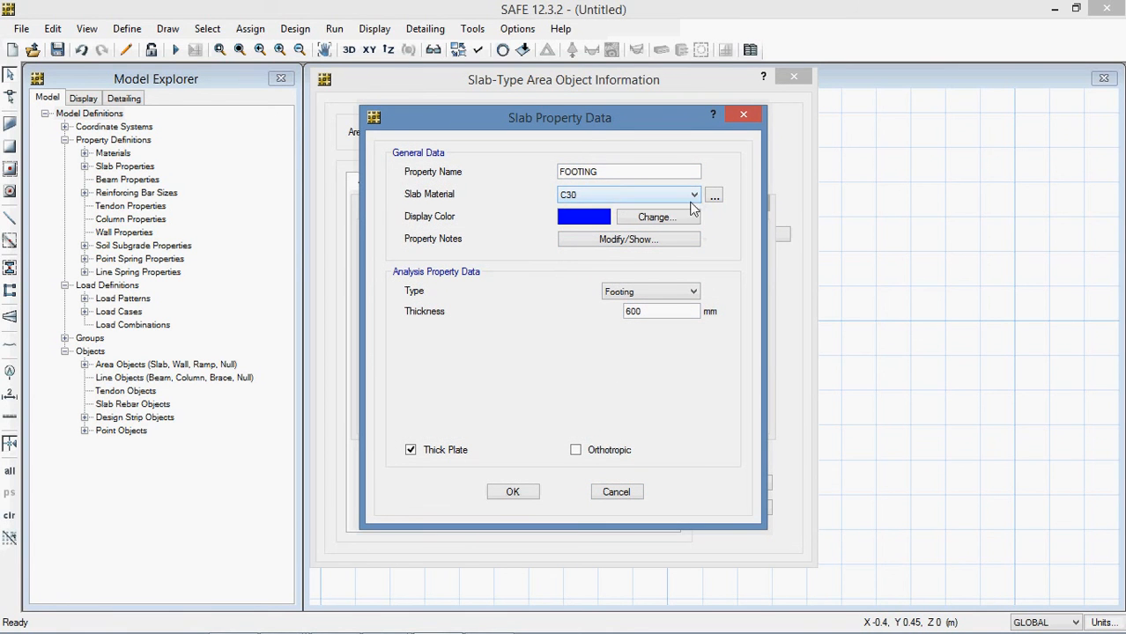
left_click(515, 495)
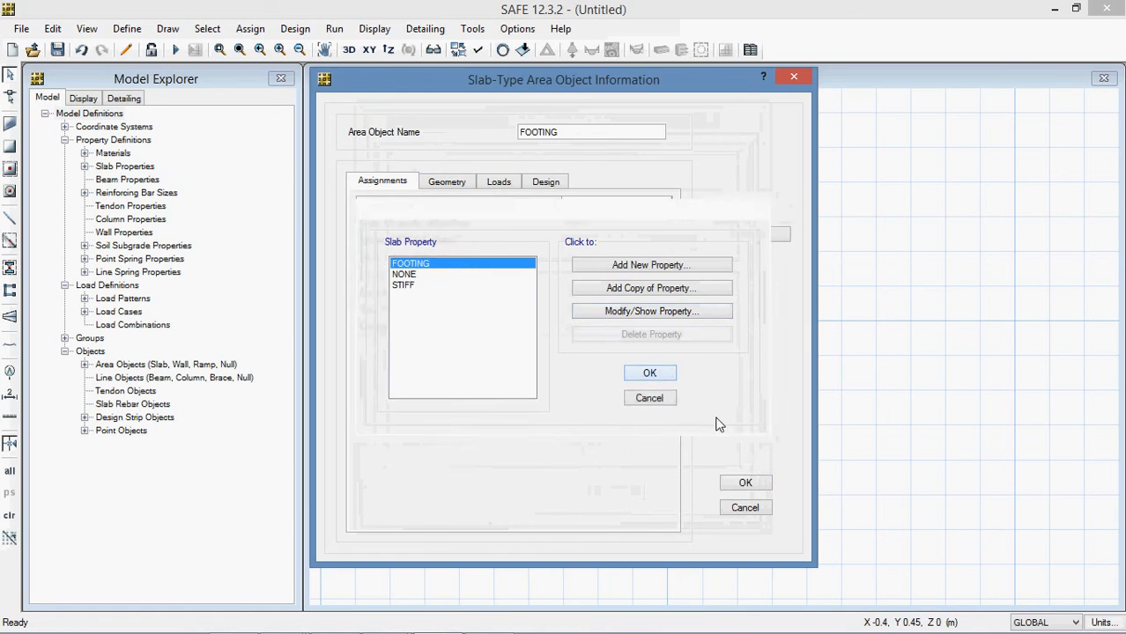
left_click(649, 373)
left_click(745, 483)
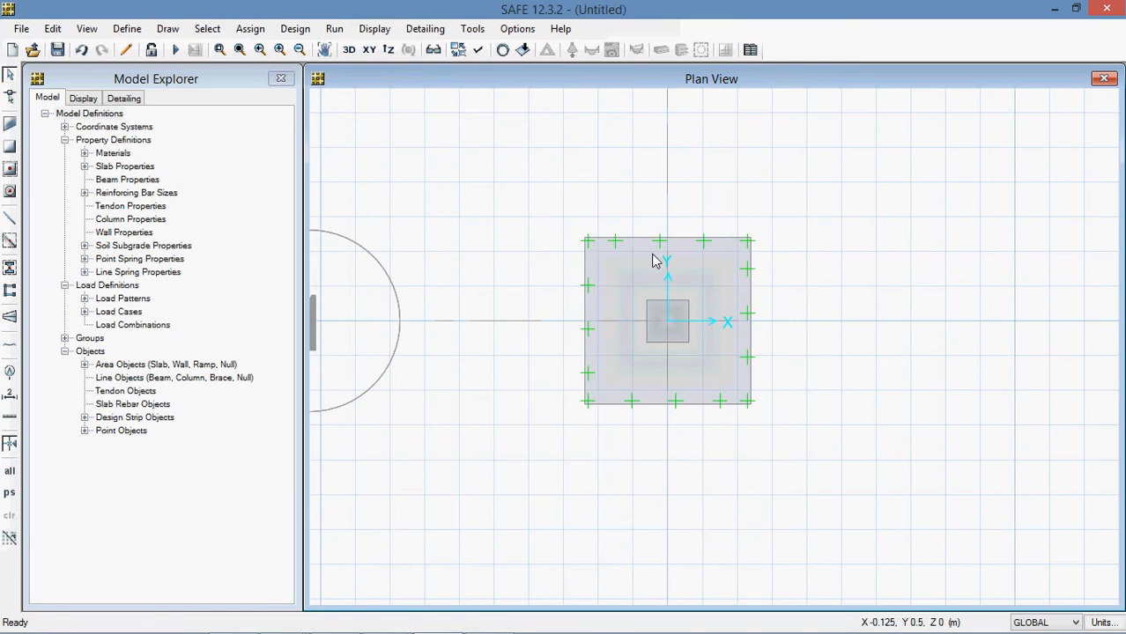
- Run the analysis and design, saving the model as Simple, and examine the footing's displacement contours
left_click(334, 32)
left_click(400, 69)
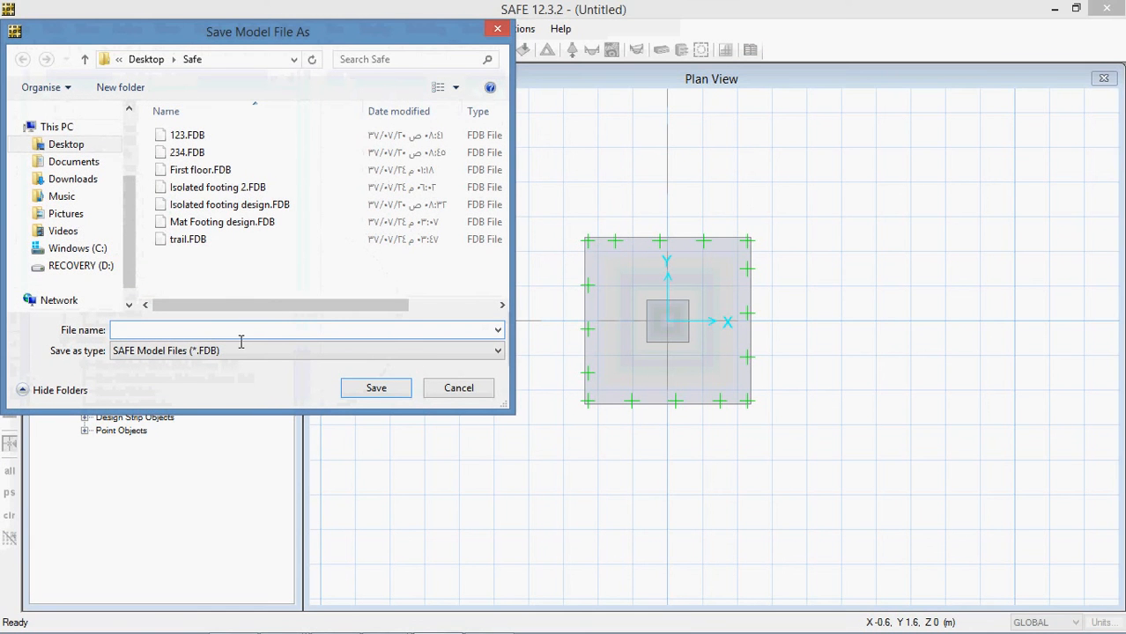
type("Simple")
key("Return")
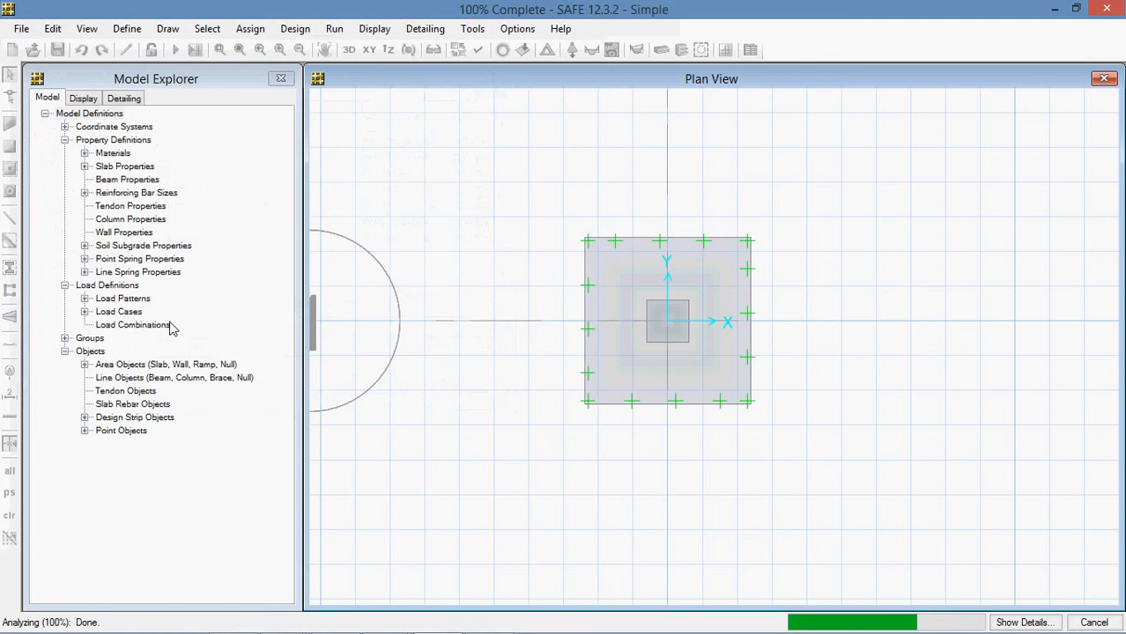
scroll(779, 357, "up", 3)
mouse_move(625, 339)
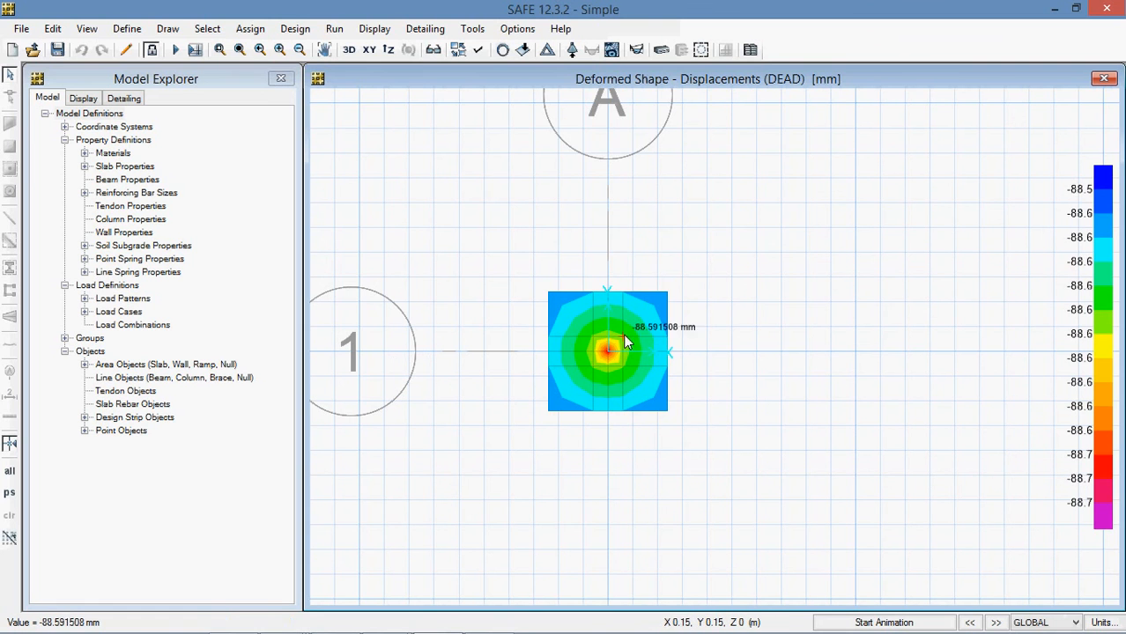
left_click(655, 326)
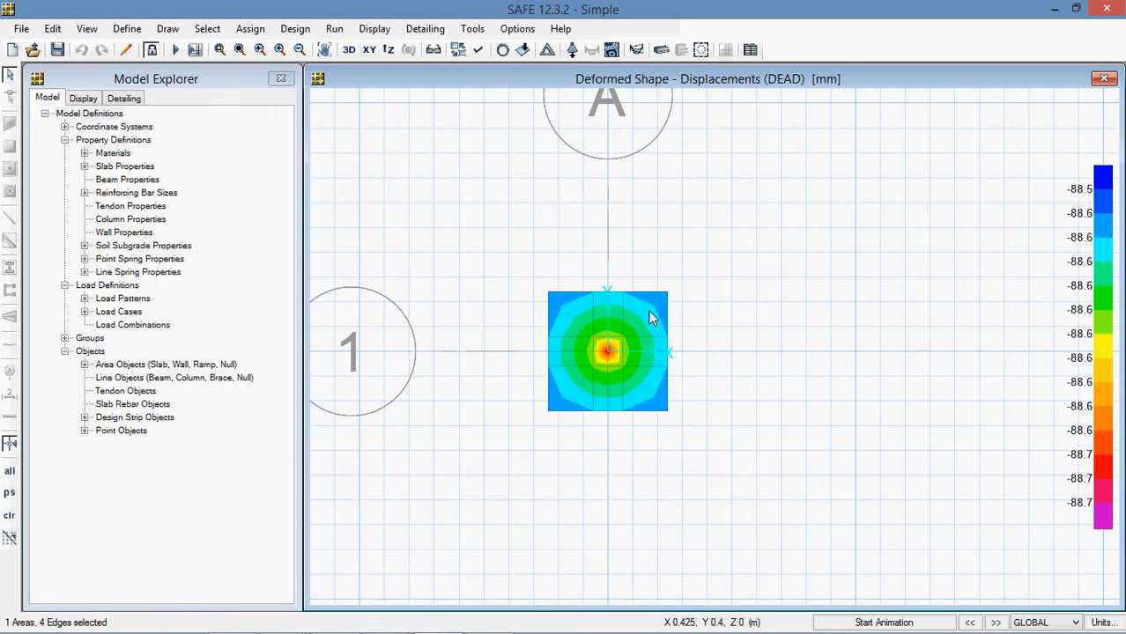
- Display the soil pressure diagram for the DEAD load case and read the pressures at the footing's corners
left_click(424, 29)
left_click(386, 35)
left_click(379, 30)
mouse_move(426, 33)
mouse_move(384, 33)
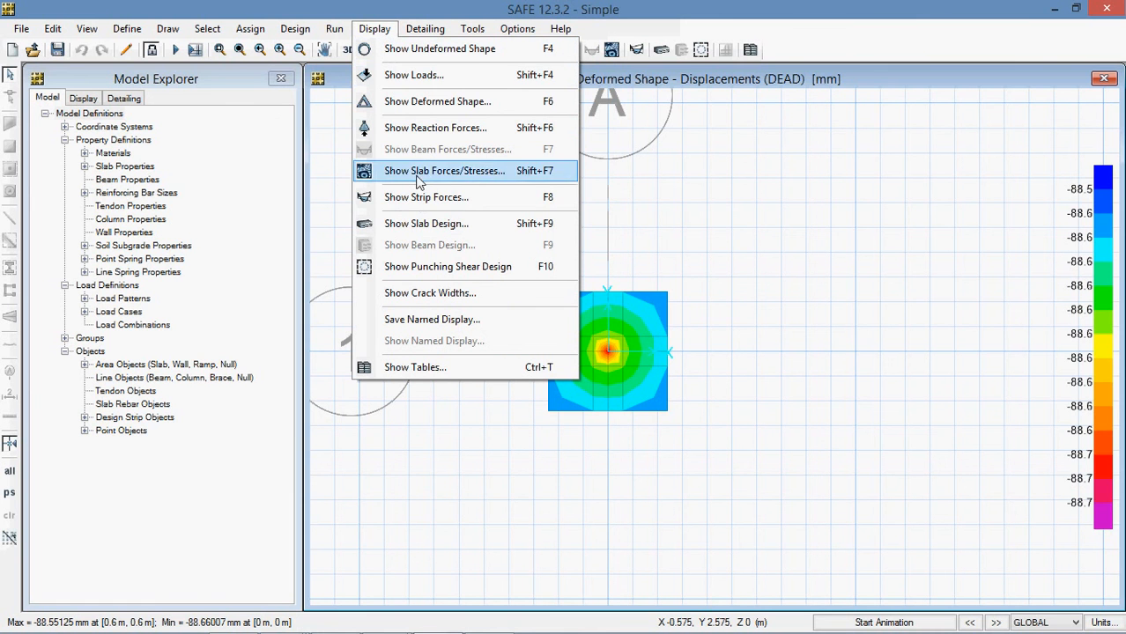
left_click(421, 128)
left_click(429, 256)
left_click(520, 519)
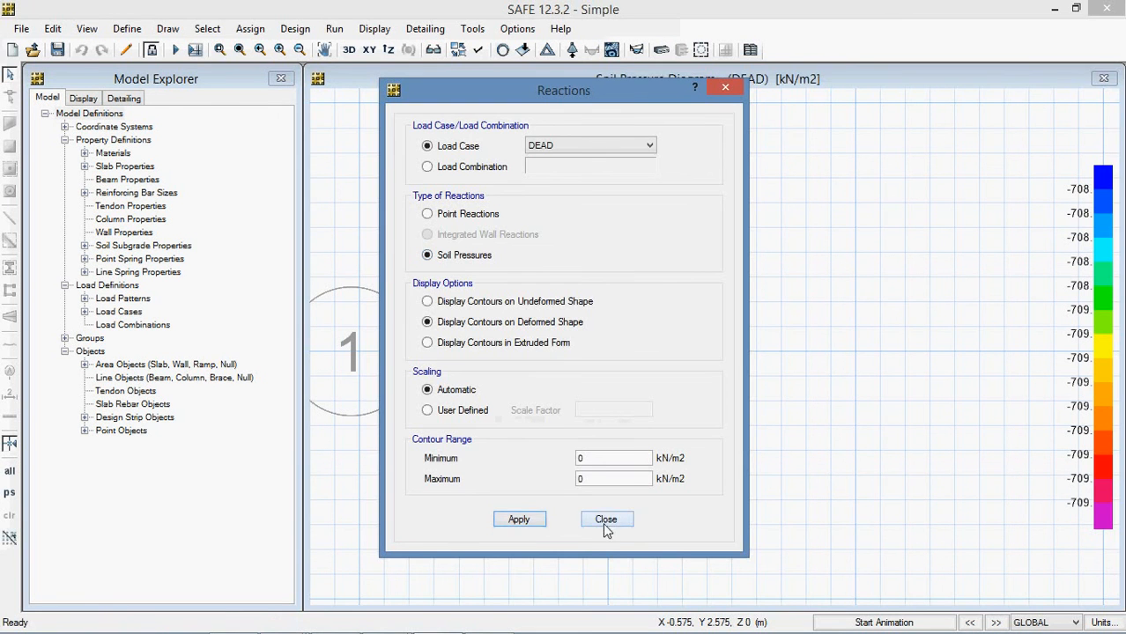
left_click(605, 520)
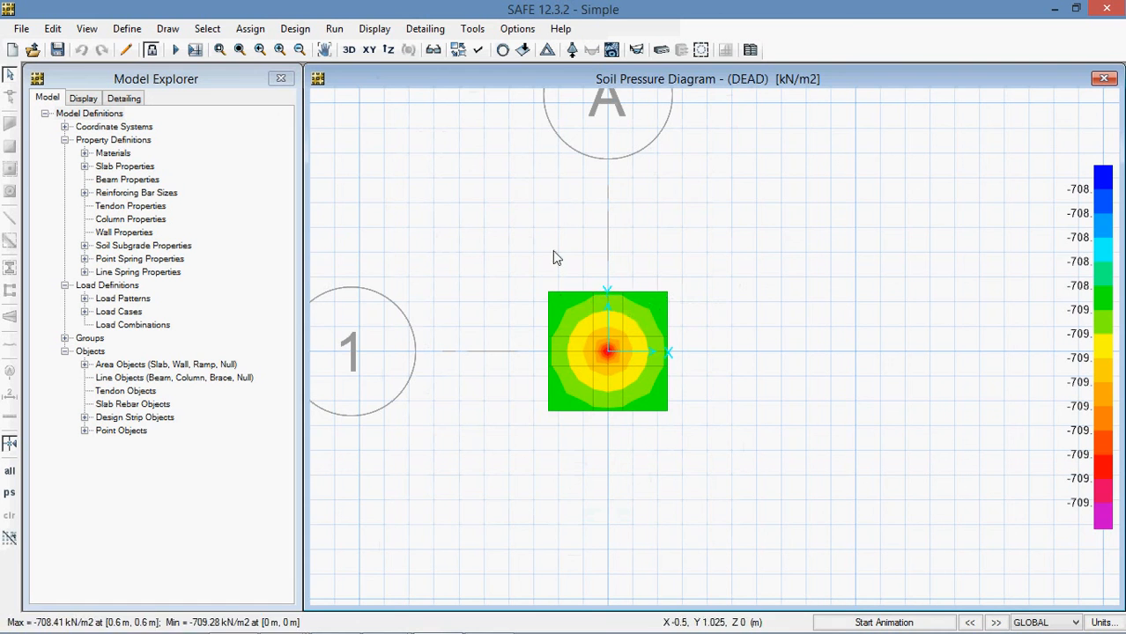
mouse_move(569, 325)
mouse_move(550, 295)
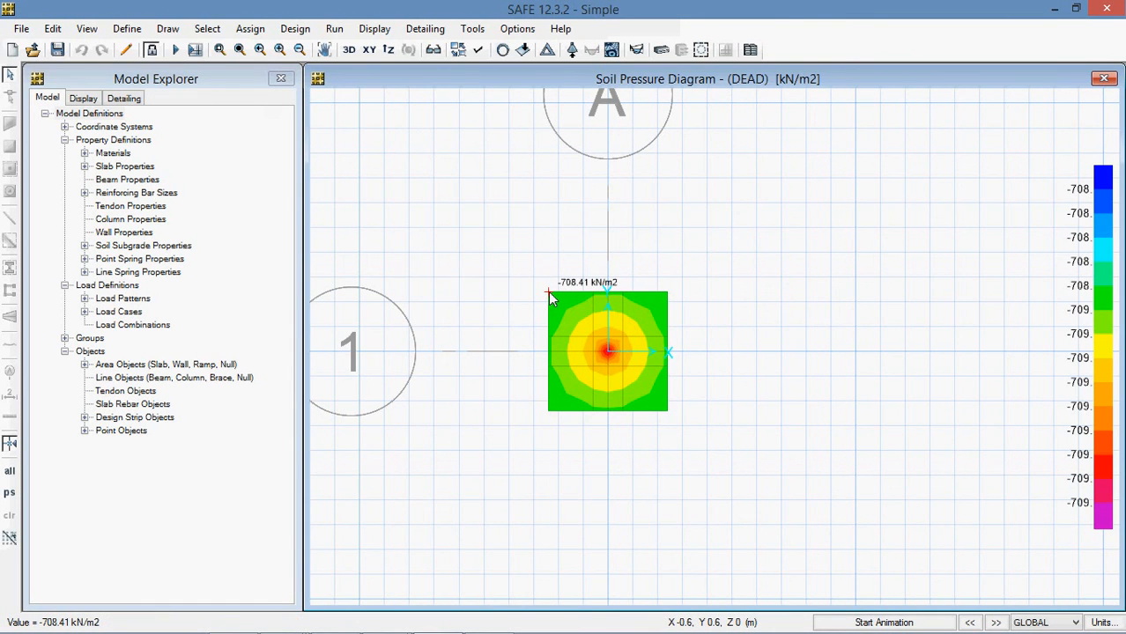
mouse_move(664, 294)
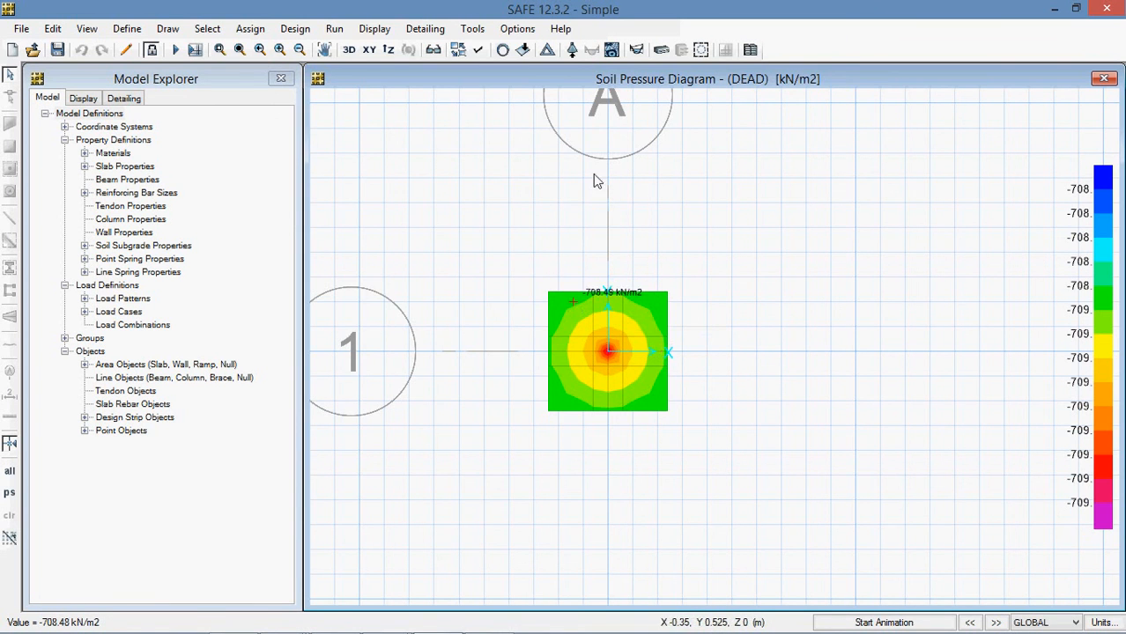
- Show the footing's punching shear design, and unlock the model, deleting the analysis and design results
left_click(377, 36)
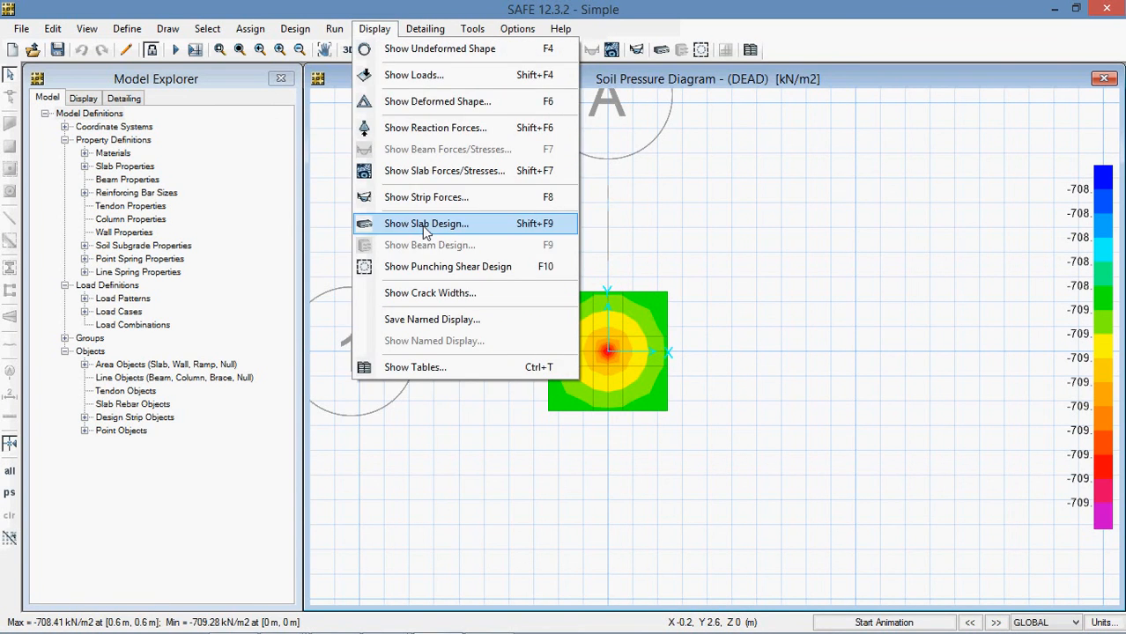
left_click(445, 266)
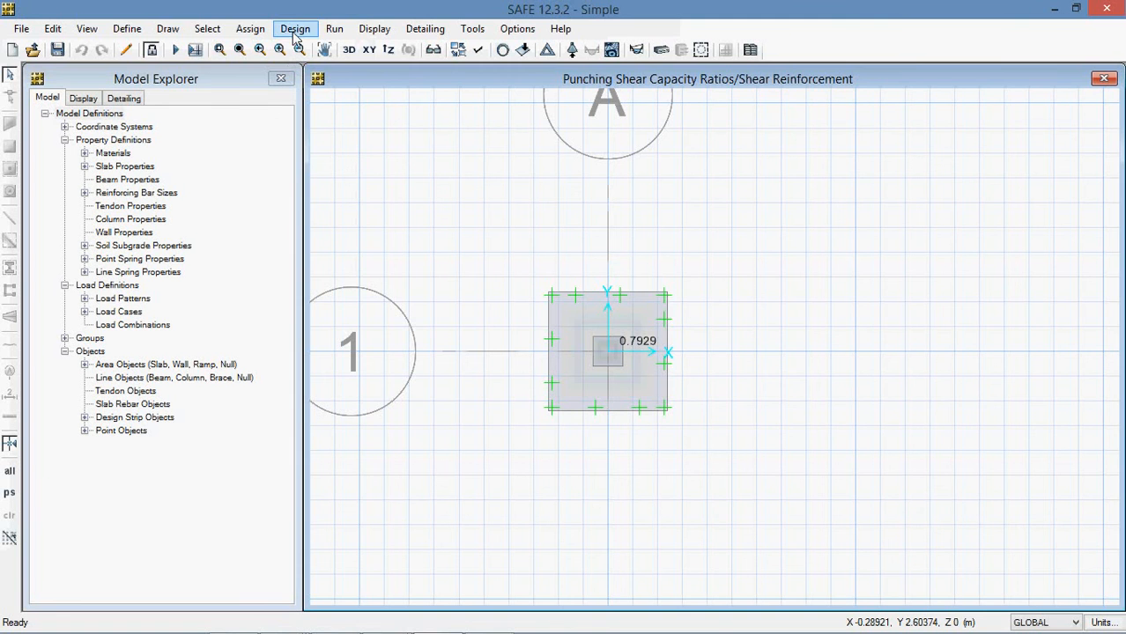
left_click(151, 50)
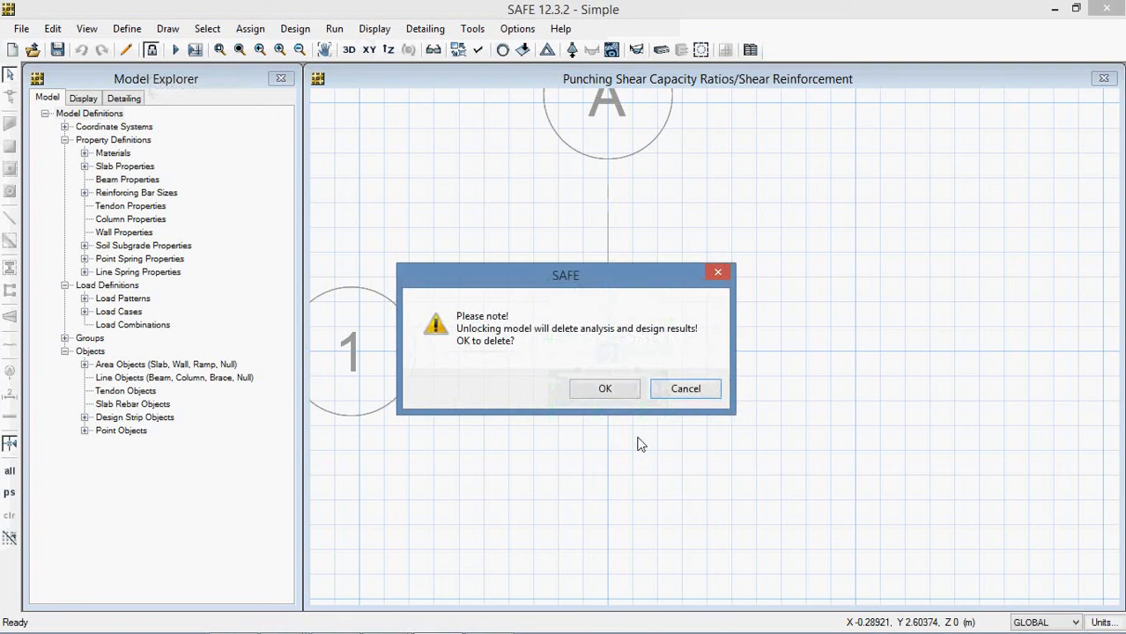
left_click(603, 385)
- Try moving the footing's upper-right corner point to X 1 m, Y 1 m, and undo the point modification
left_click(666, 297)
right_click(666, 298)
left_click(447, 182)
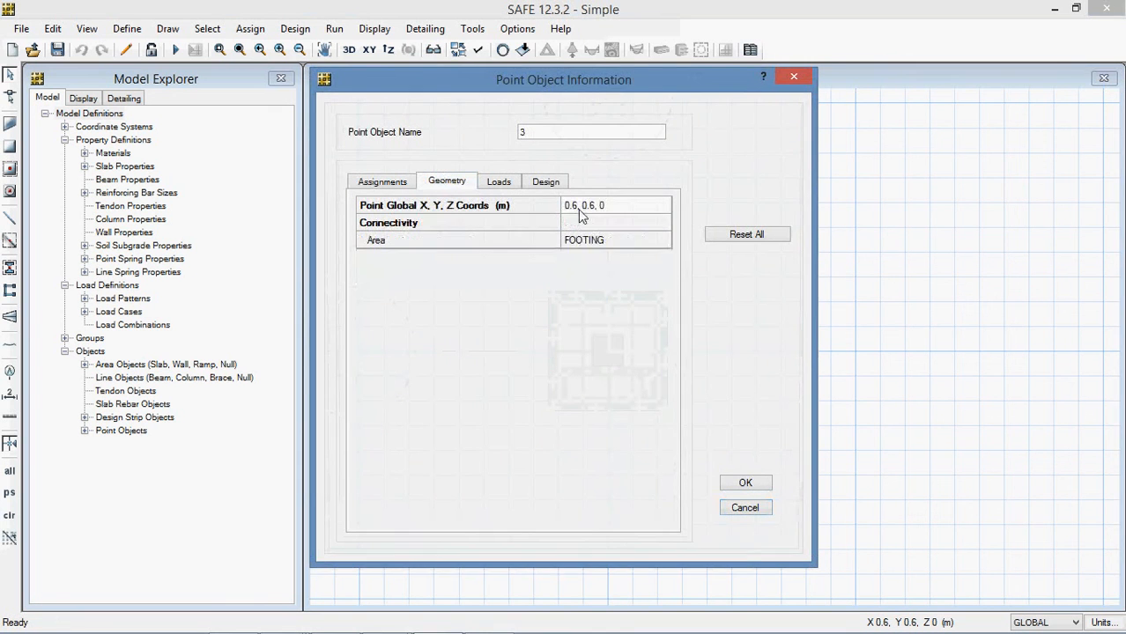
left_click(608, 206)
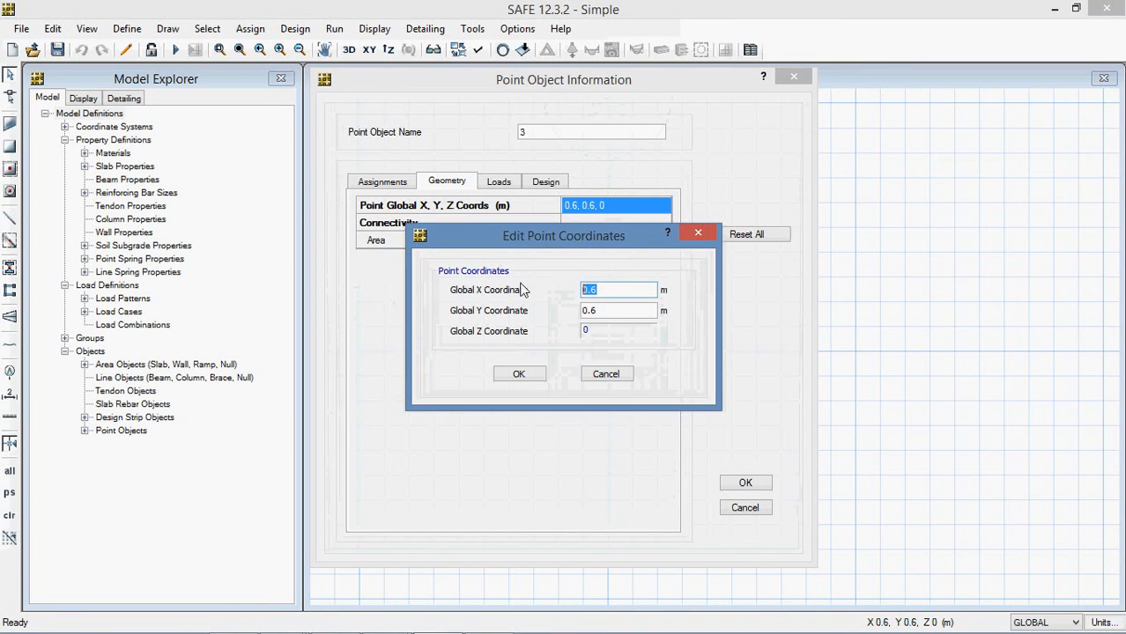
type("1")
double_click(600, 311)
type("1")
left_click(532, 375)
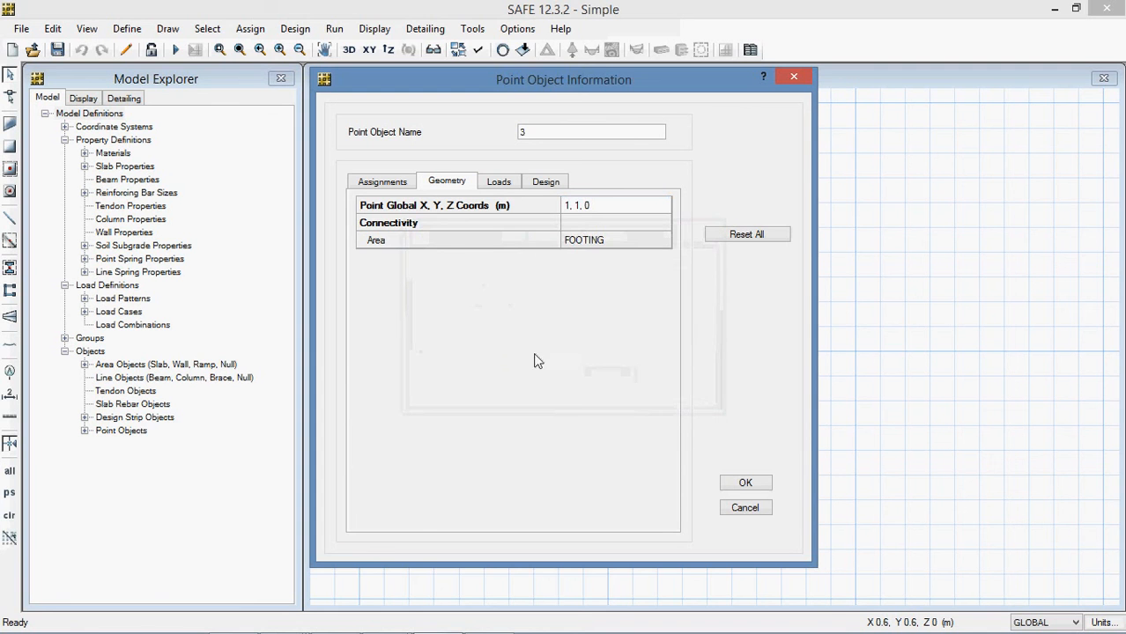
left_click(745, 481)
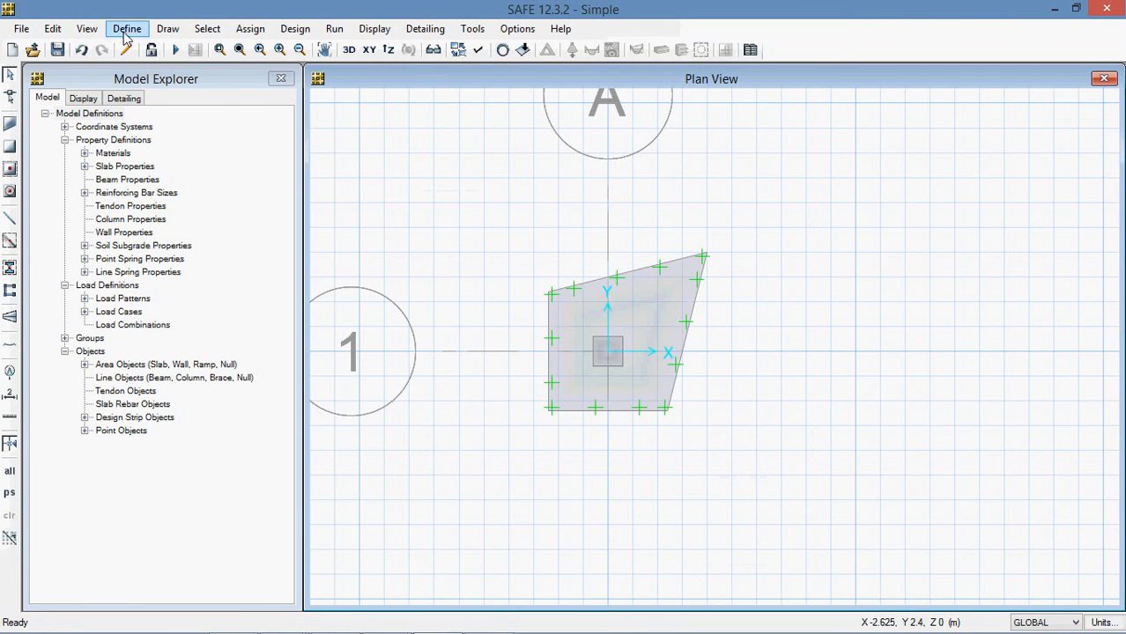
left_click(53, 28)
left_click(78, 48)
- Expand the footing area by an offset of 500 mm
left_click(639, 329)
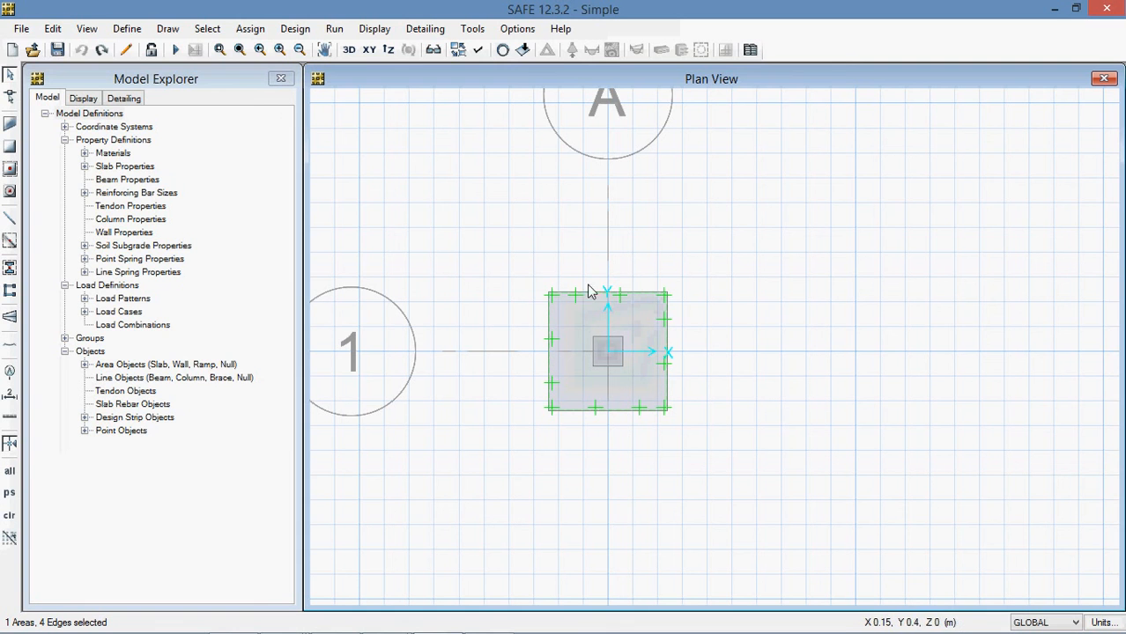
left_click(53, 28)
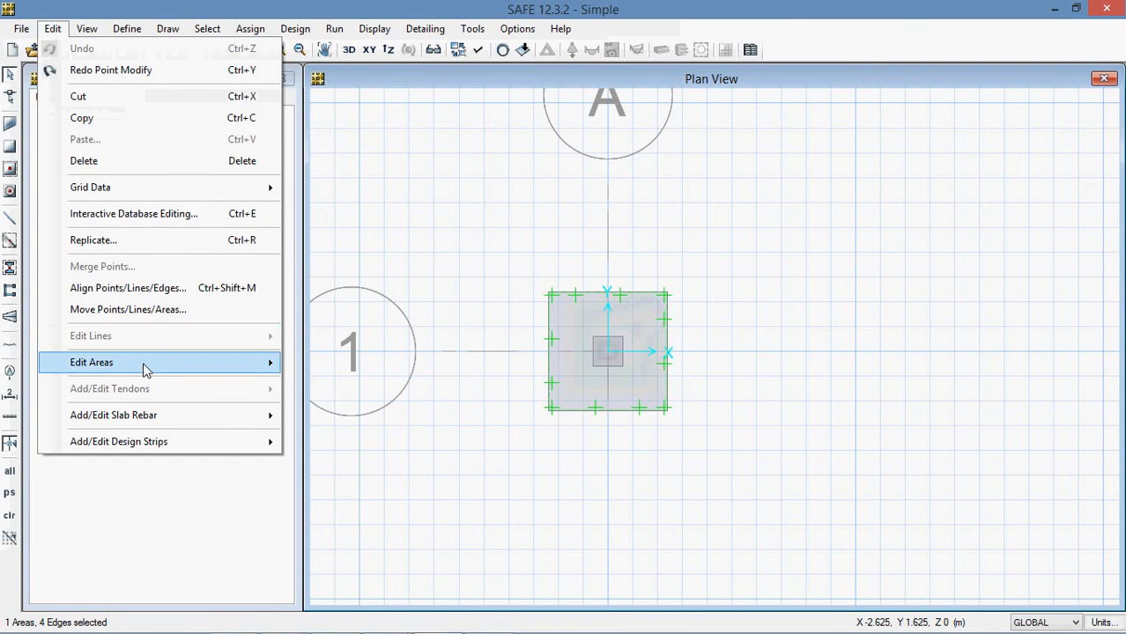
mouse_move(146, 368)
left_click(377, 398)
double_click(581, 290)
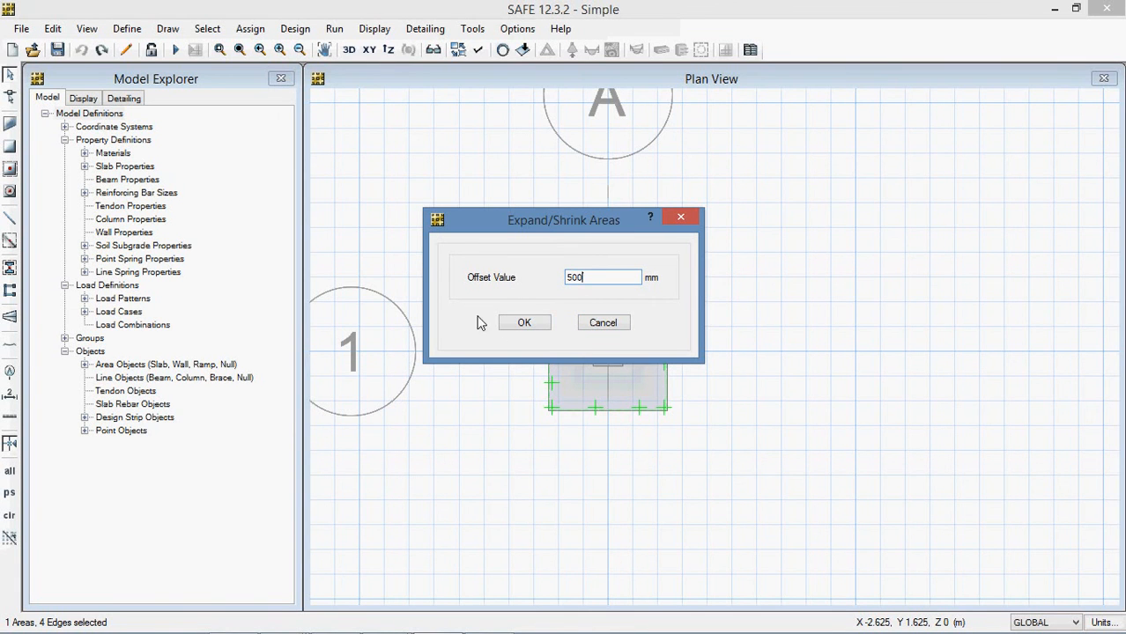
left_click(520, 323)
- Rerun the analysis and design, and display the soil pressure diagram of the enlarged footing for the DEAD load case
left_click(334, 28)
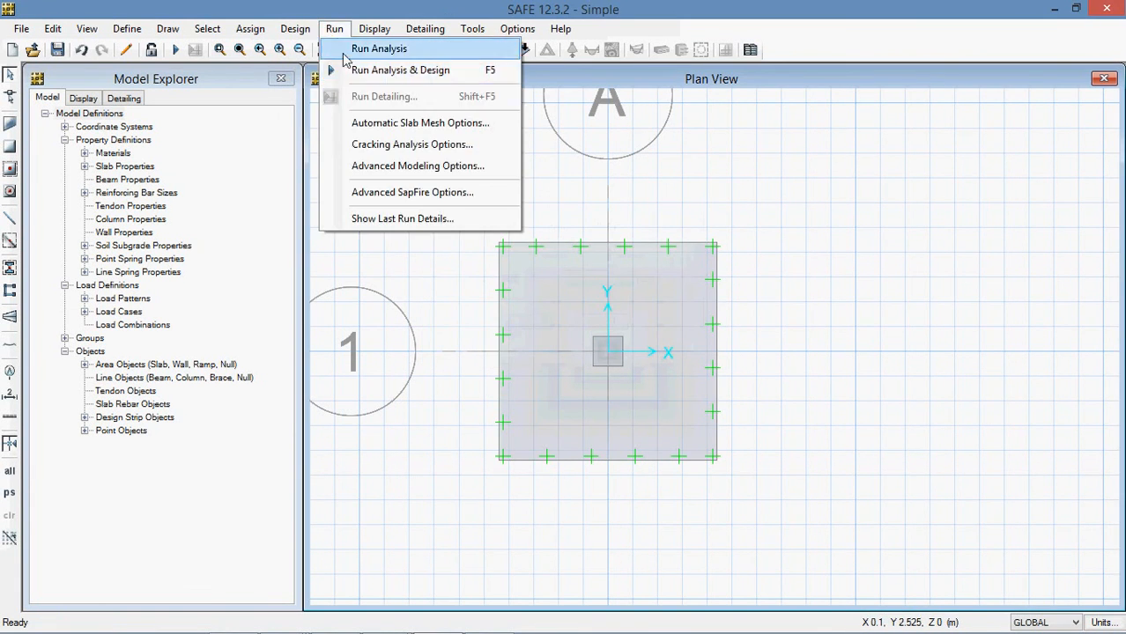
left_click(357, 72)
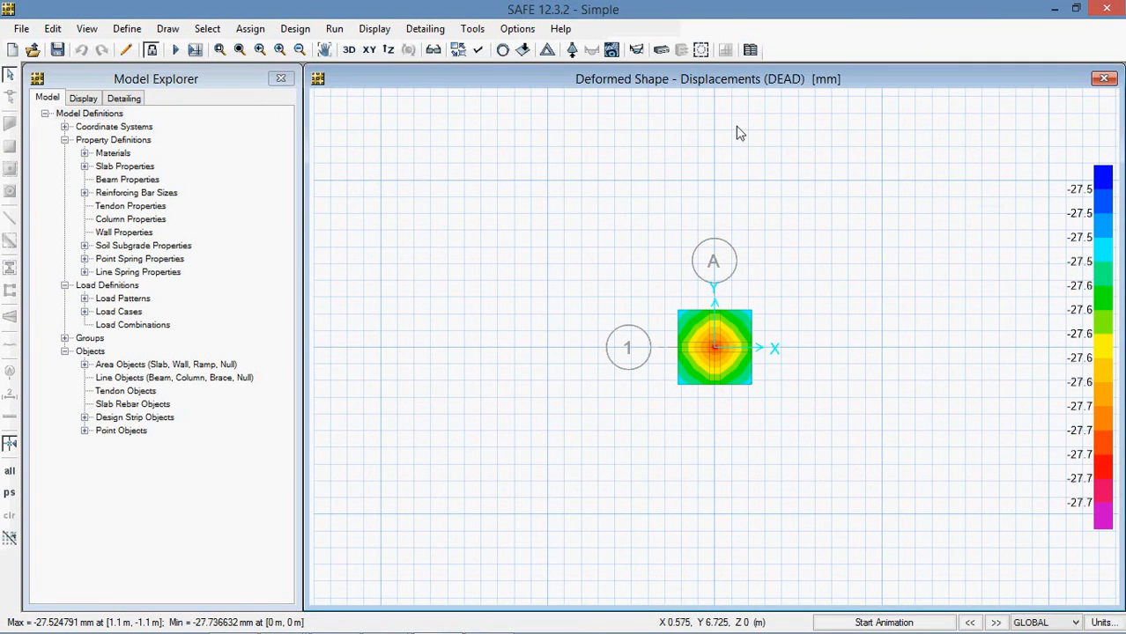
left_click(390, 29)
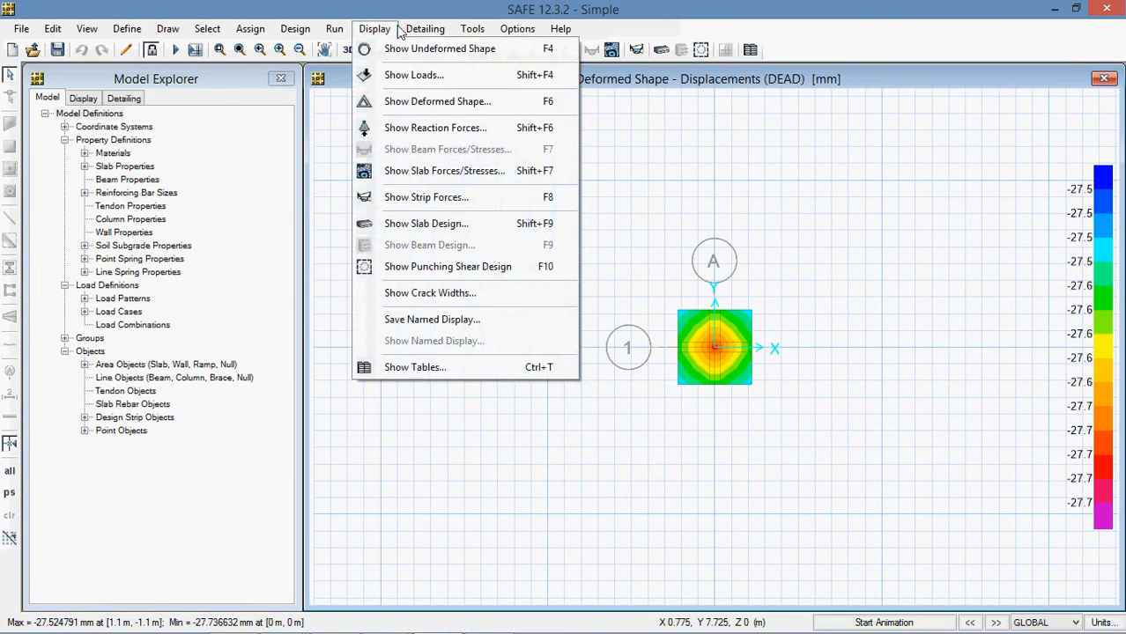
left_click(411, 129)
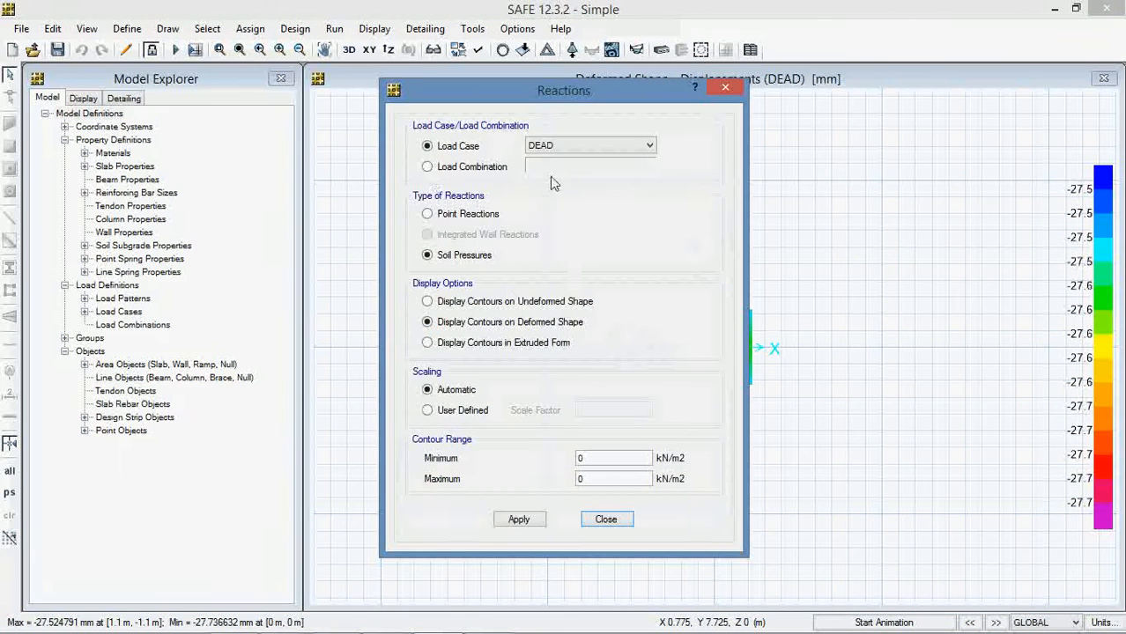
left_click(519, 520)
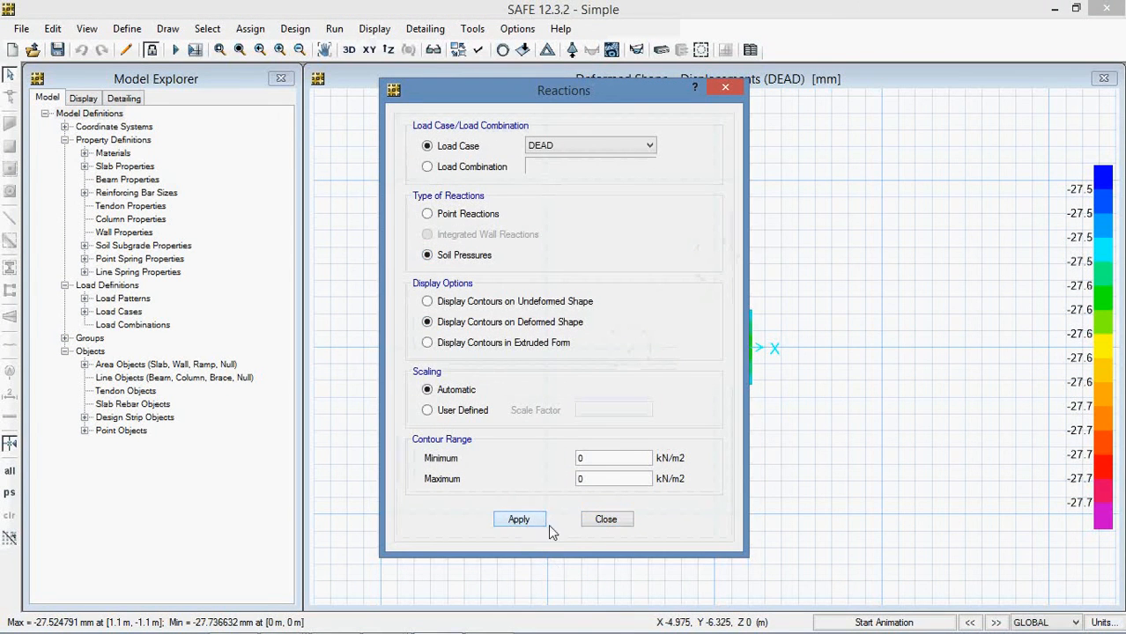
left_click(603, 520)
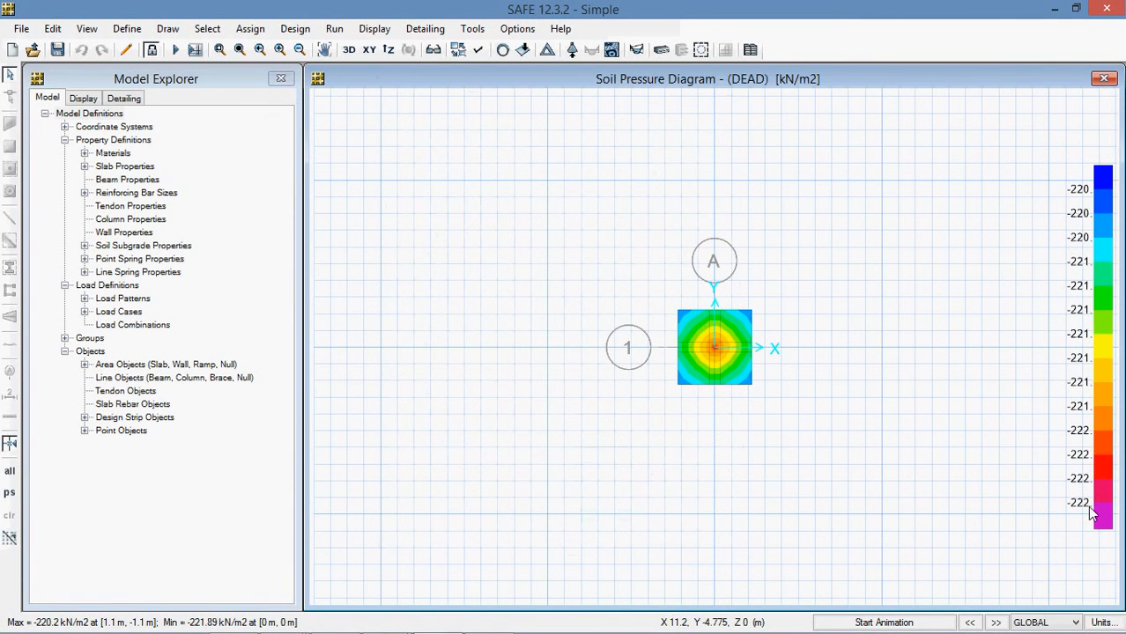
mouse_move(754, 326)
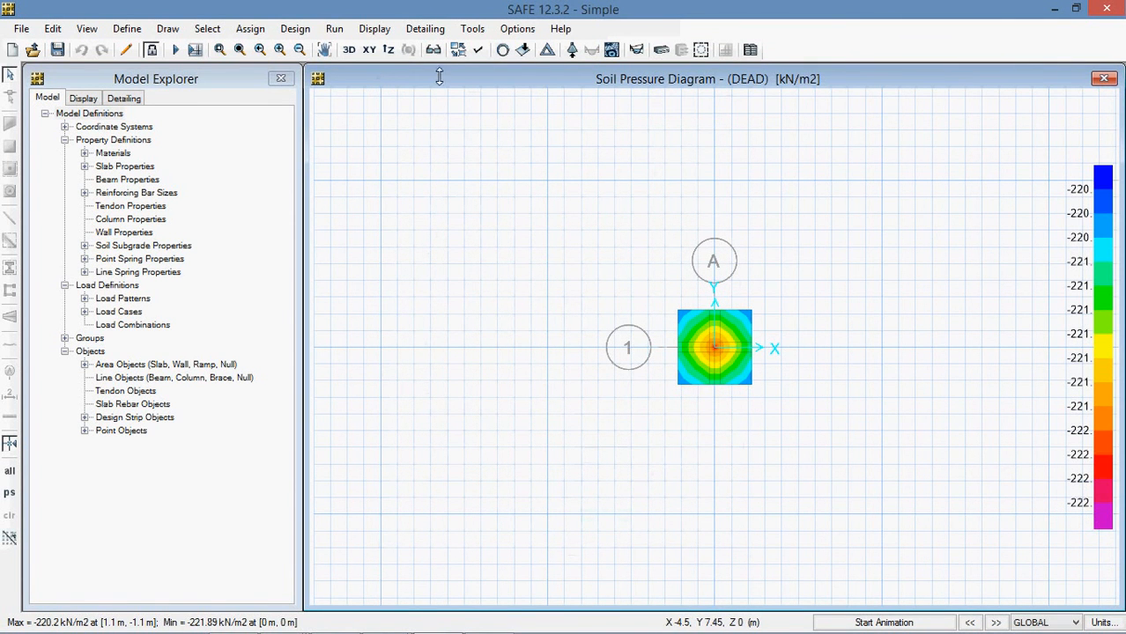
- Unlock the model again, accepting deletion of the analysis and design results
left_click(296, 29)
left_click(725, 331)
left_click(727, 330)
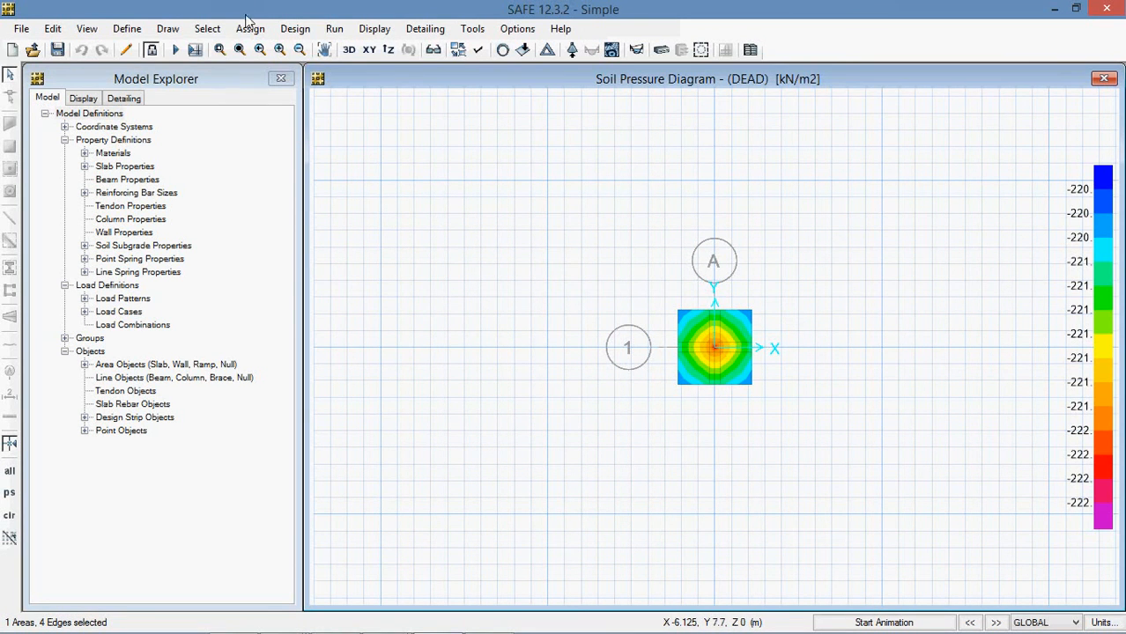
left_click(151, 50)
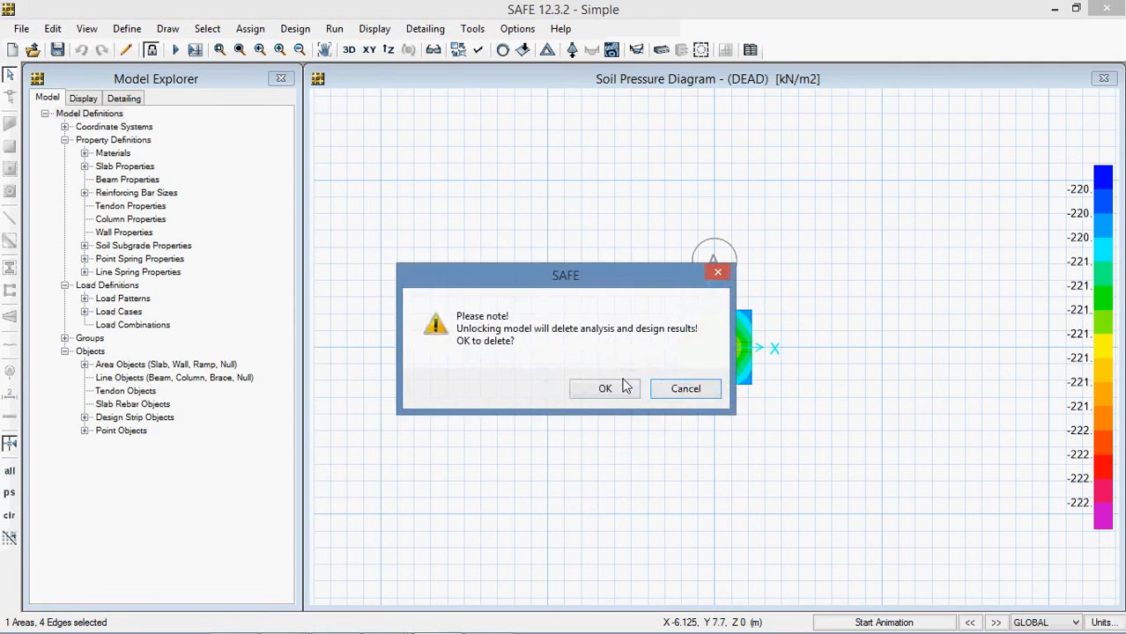
left_click(625, 388)
- Select the footing slab and expand its area by a further offset of 200 mm
left_click(19, 29)
left_click(51, 39)
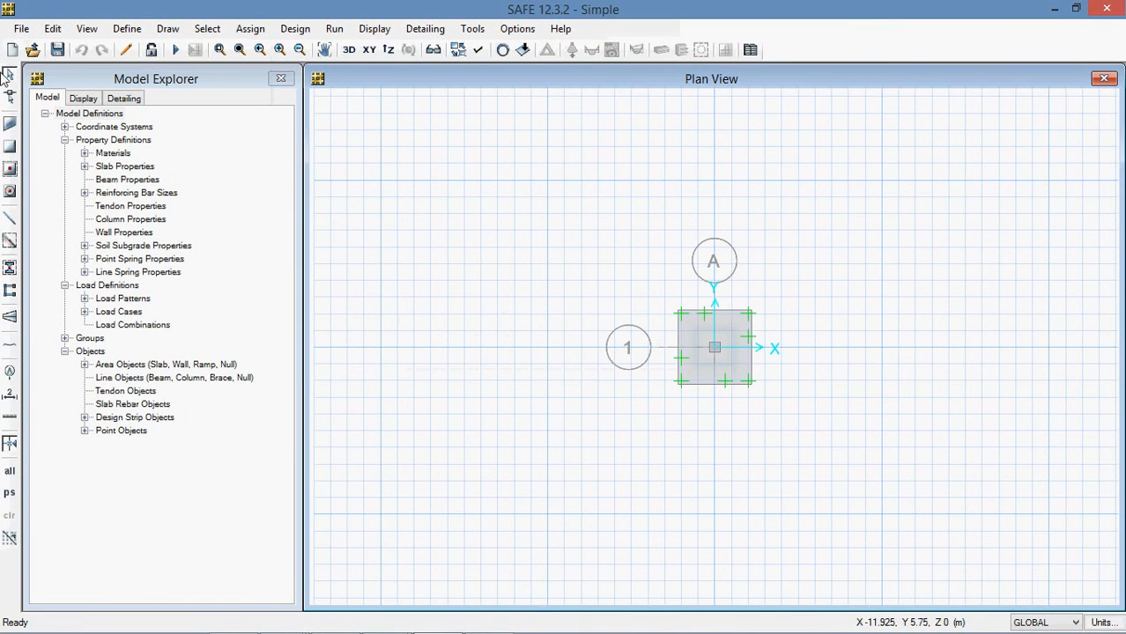
left_click(54, 32)
left_click(443, 445)
left_click(725, 367)
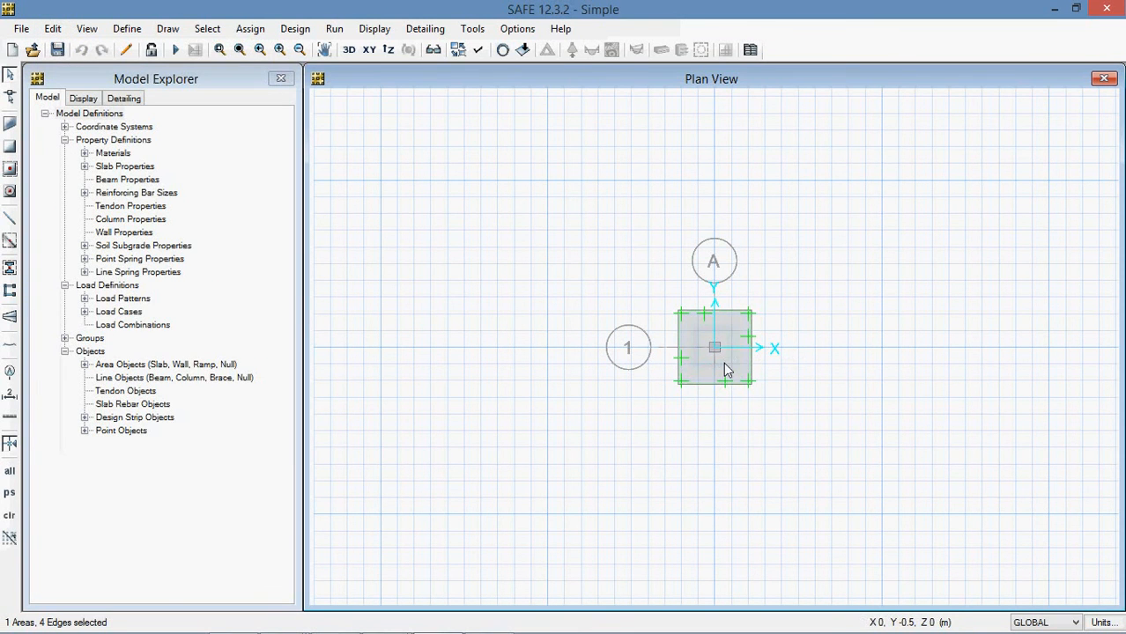
left_click(56, 32)
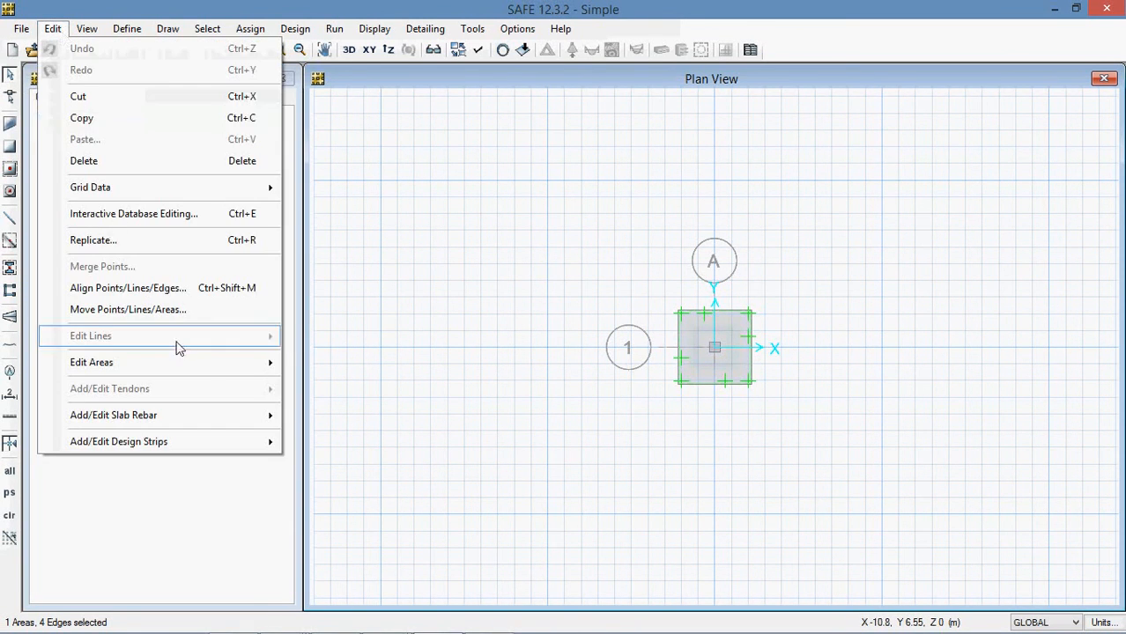
mouse_move(212, 371)
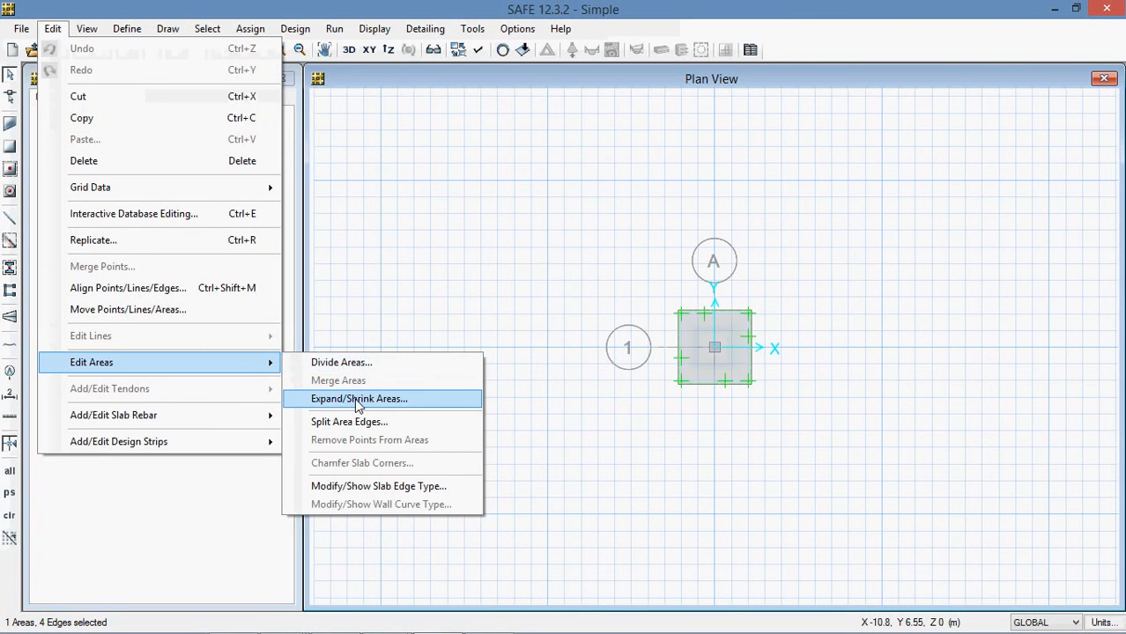
left_click(357, 399)
left_click_drag(598, 280, 547, 286)
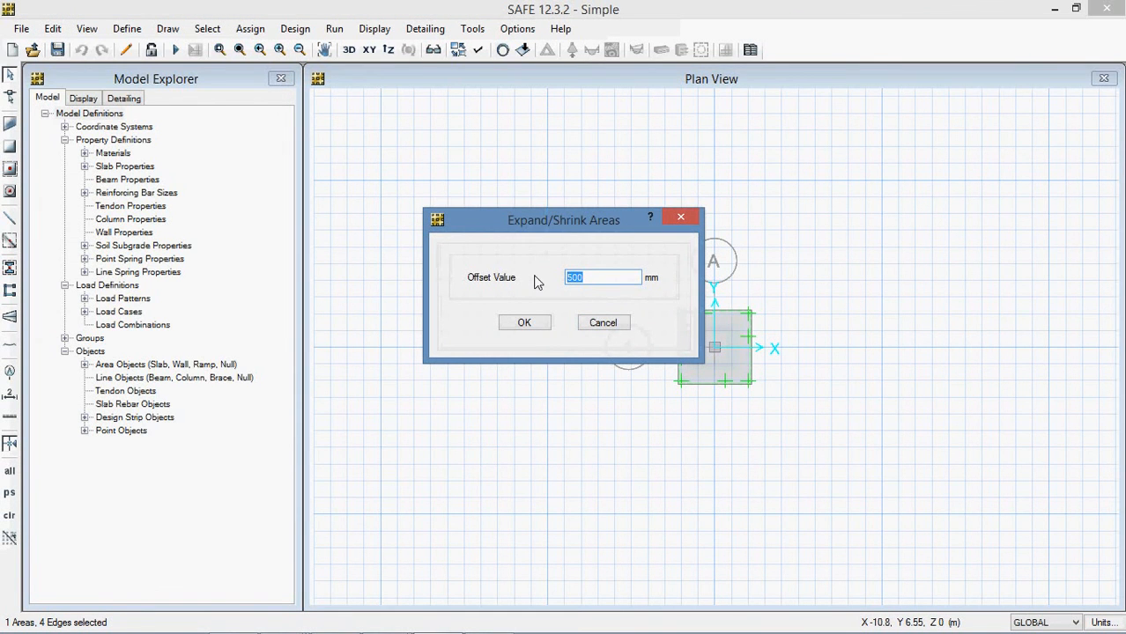
type("2")
left_click(524, 323)
- Rerun the analysis and design, and display the soil pressure diagram for the DEAD load case
left_click(250, 28)
left_click(334, 28)
left_click(368, 72)
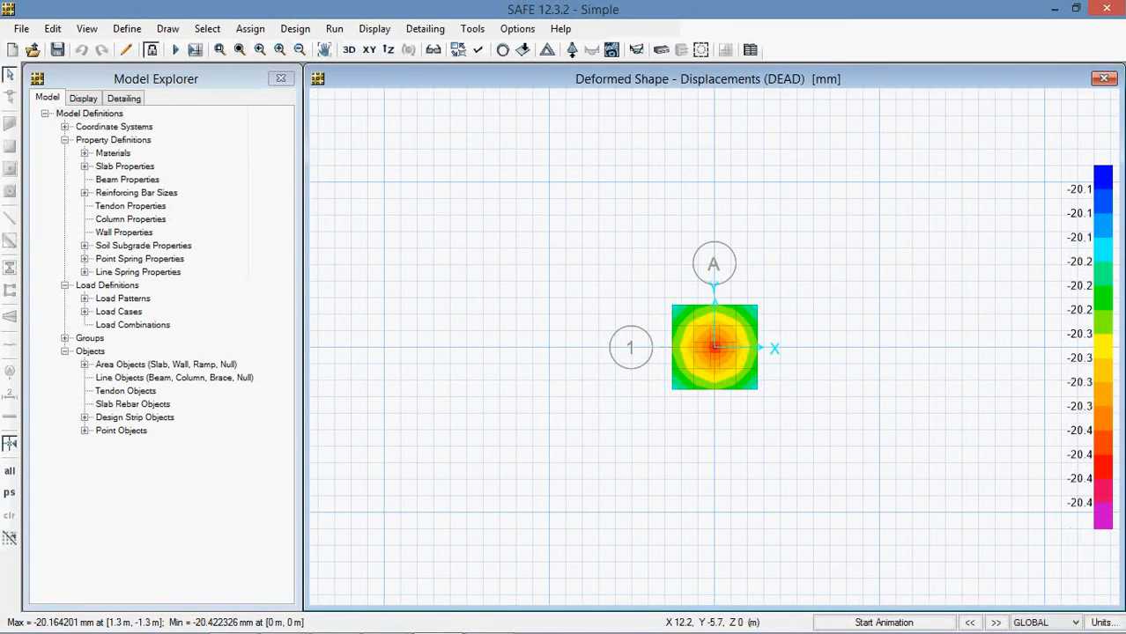
left_click(374, 29)
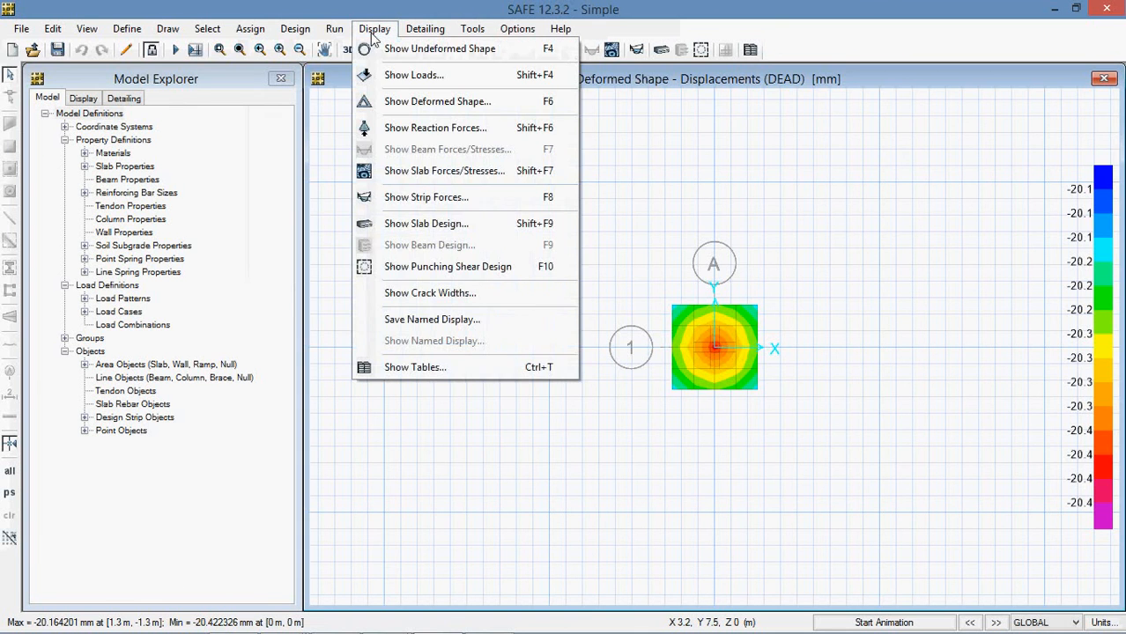
left_click(438, 132)
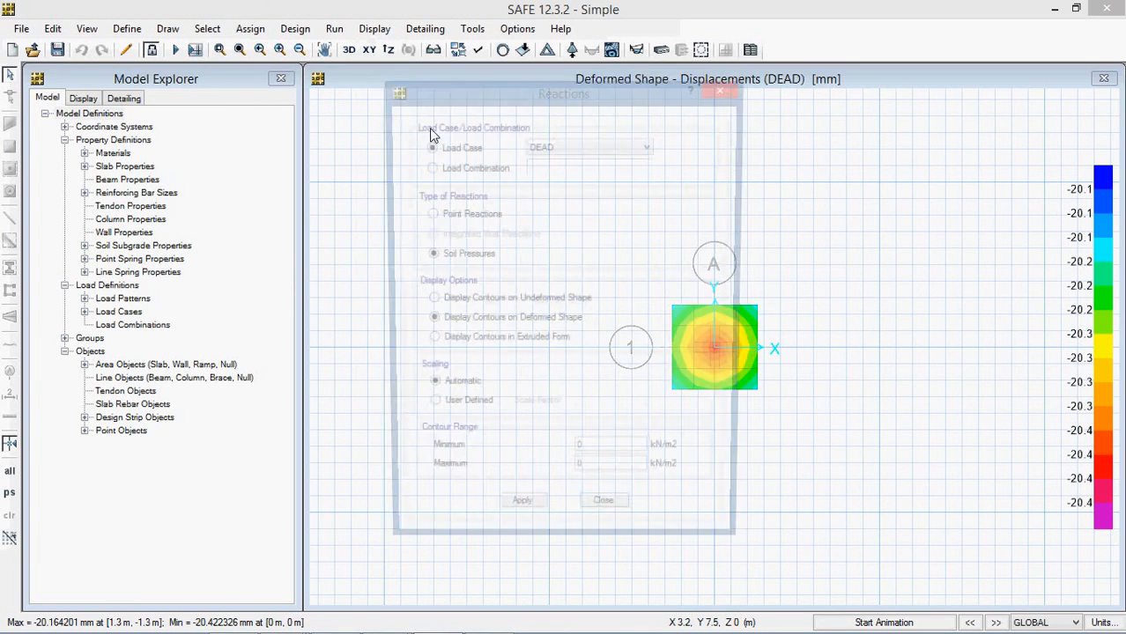
left_click(521, 520)
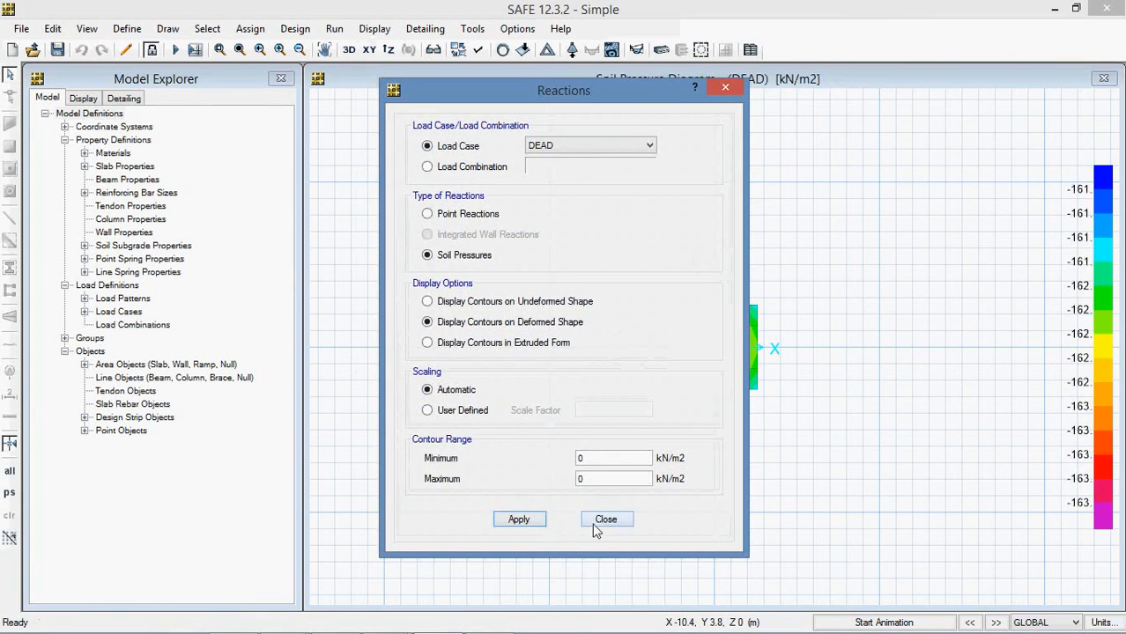
left_click(606, 520)
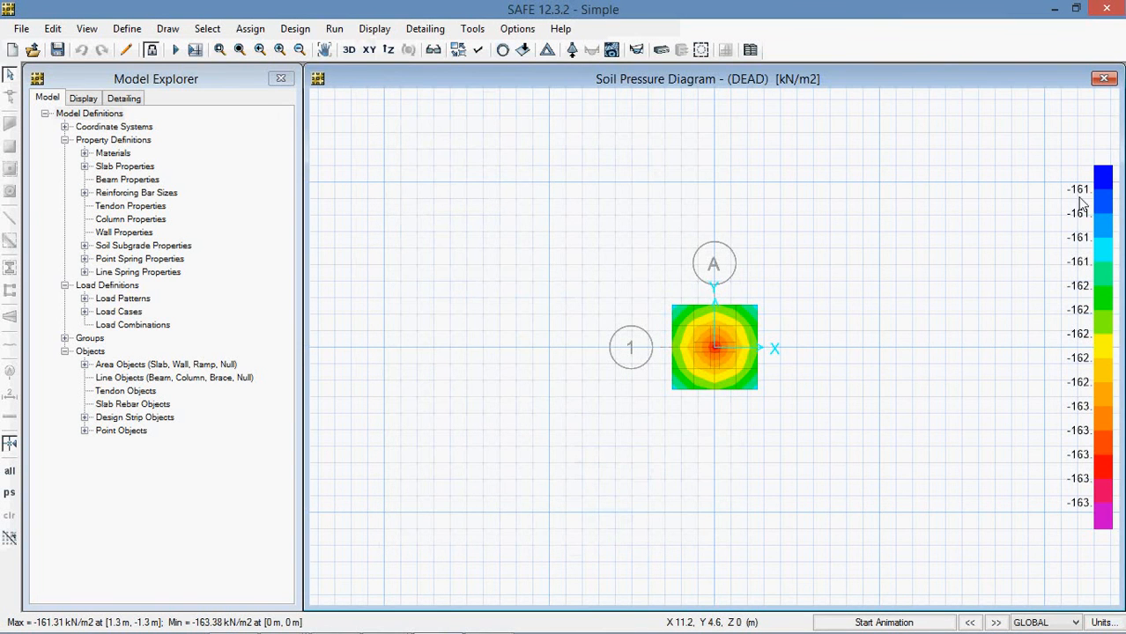
- Display the punching shear design of the footing and inspect the footing slab's geometry data
left_click(422, 29)
mouse_move(376, 30)
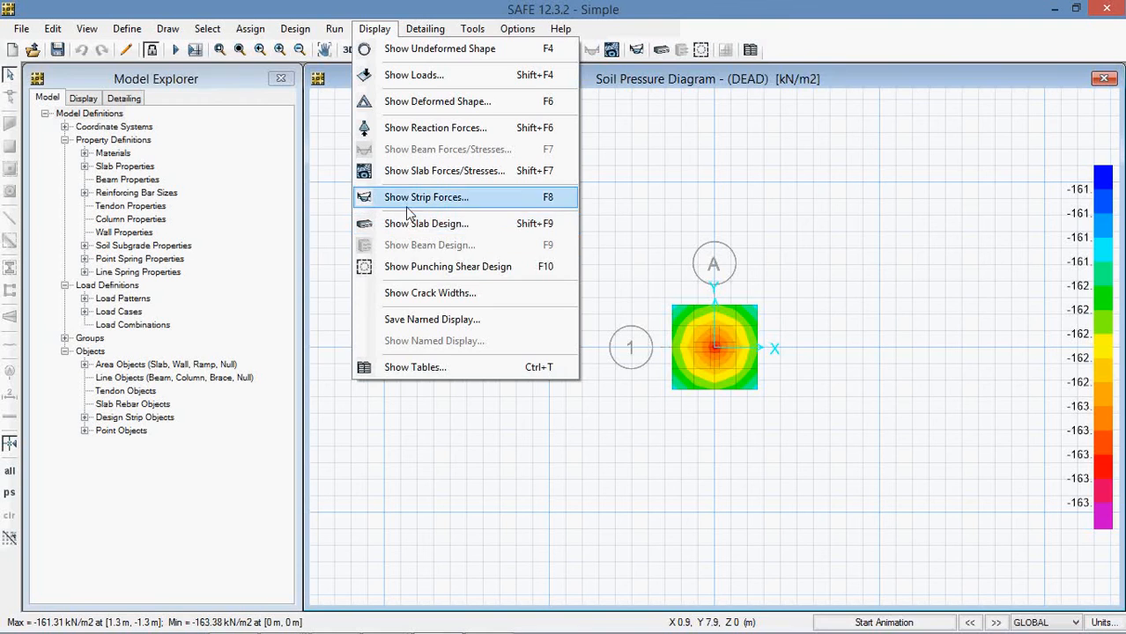
left_click(415, 267)
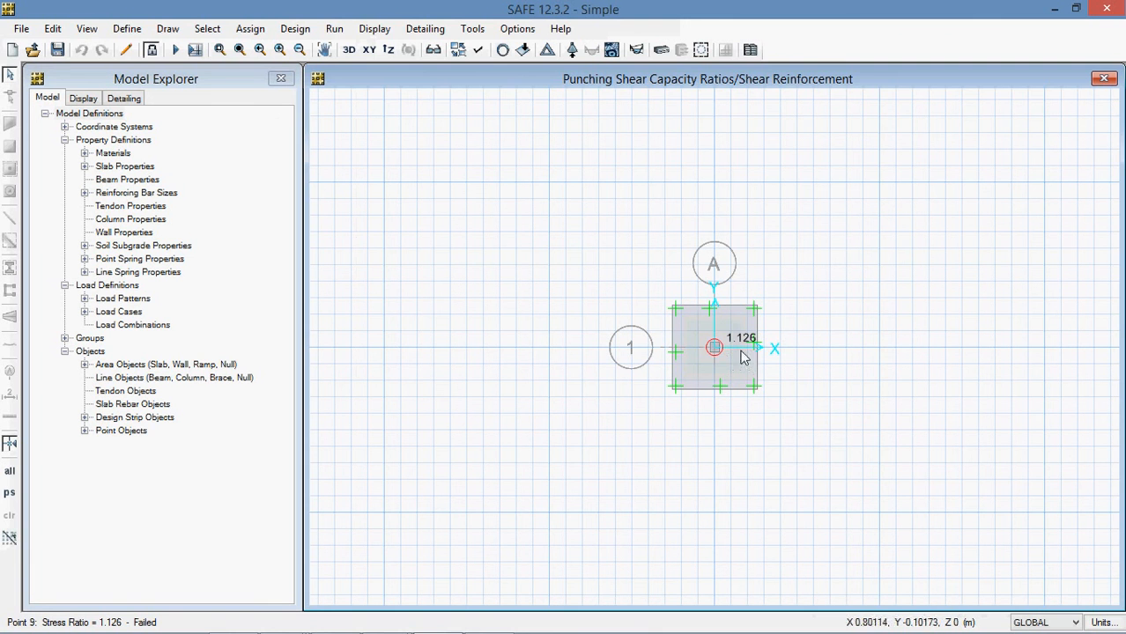
left_click(716, 349)
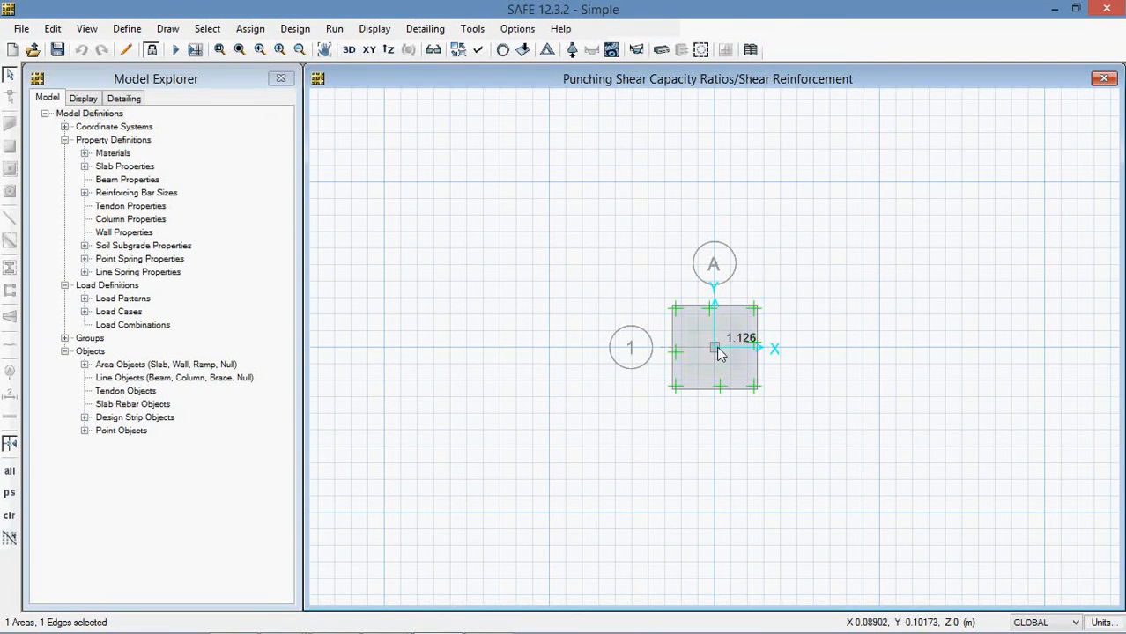
right_click(730, 326)
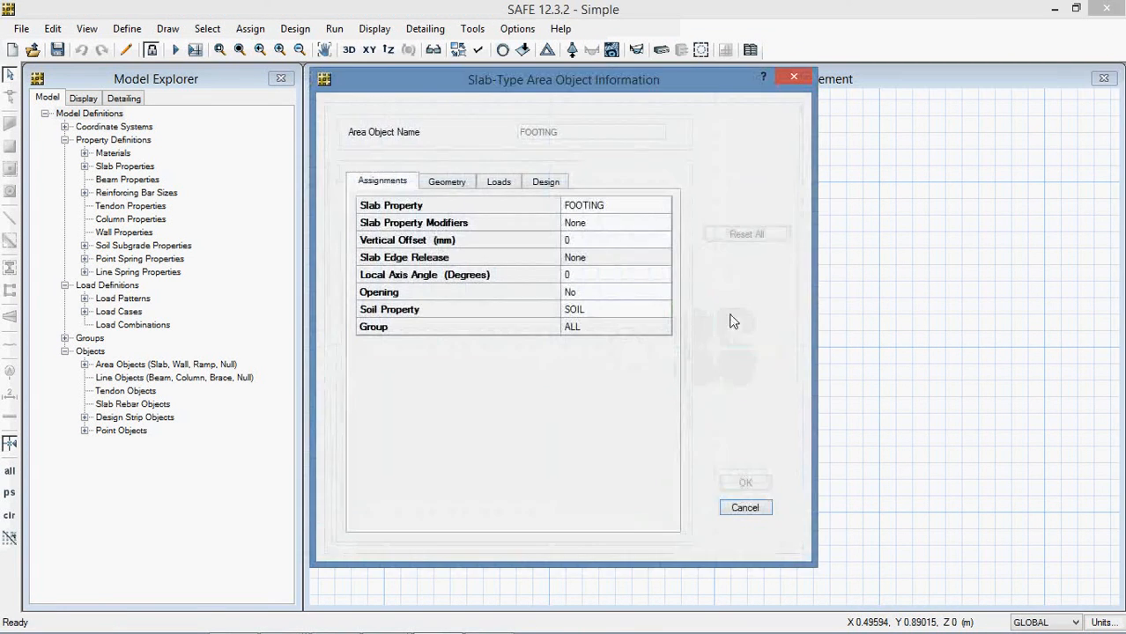
left_click(449, 183)
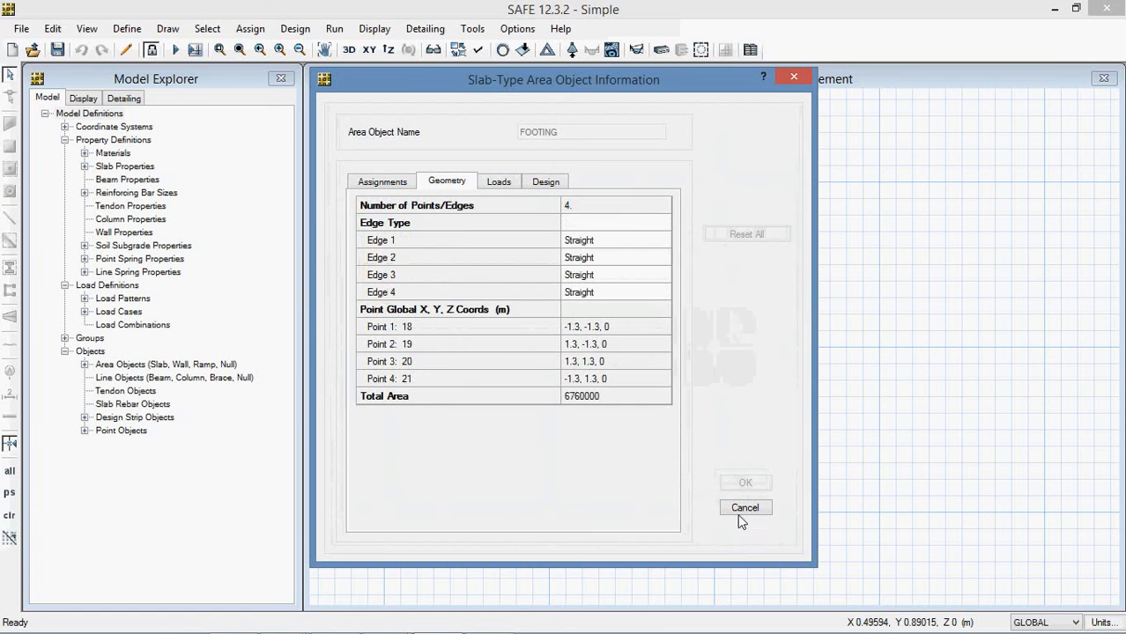
left_click(742, 509)
- Unlock the model, accepting deletion of the results, and increase the thickness of the FOOTING slab property
left_click(151, 51)
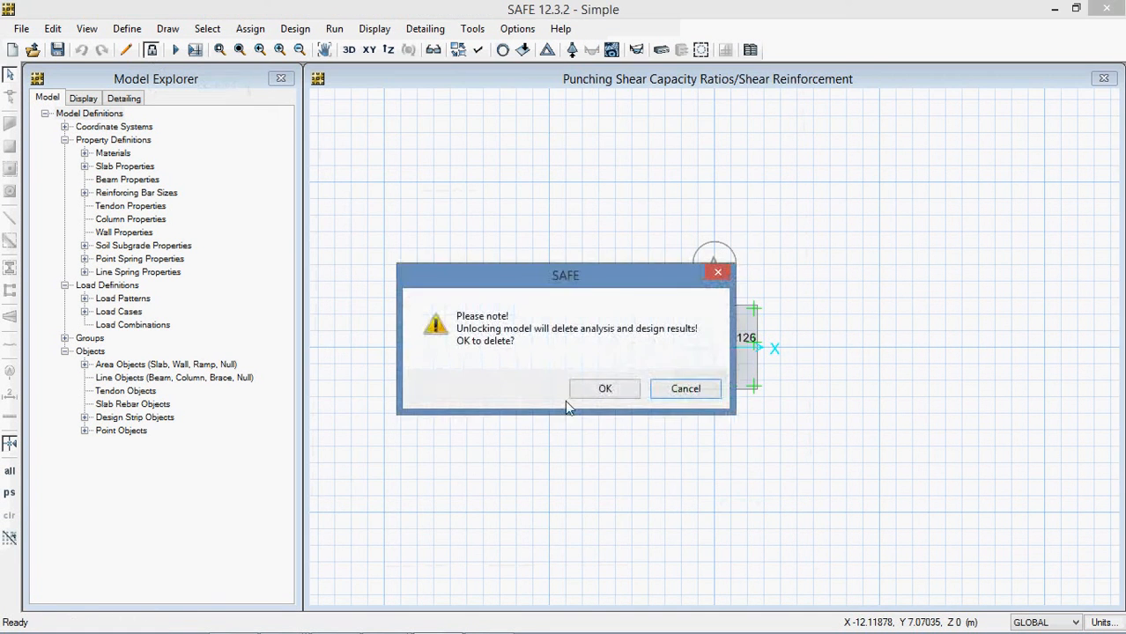
left_click(604, 387)
right_click(746, 368)
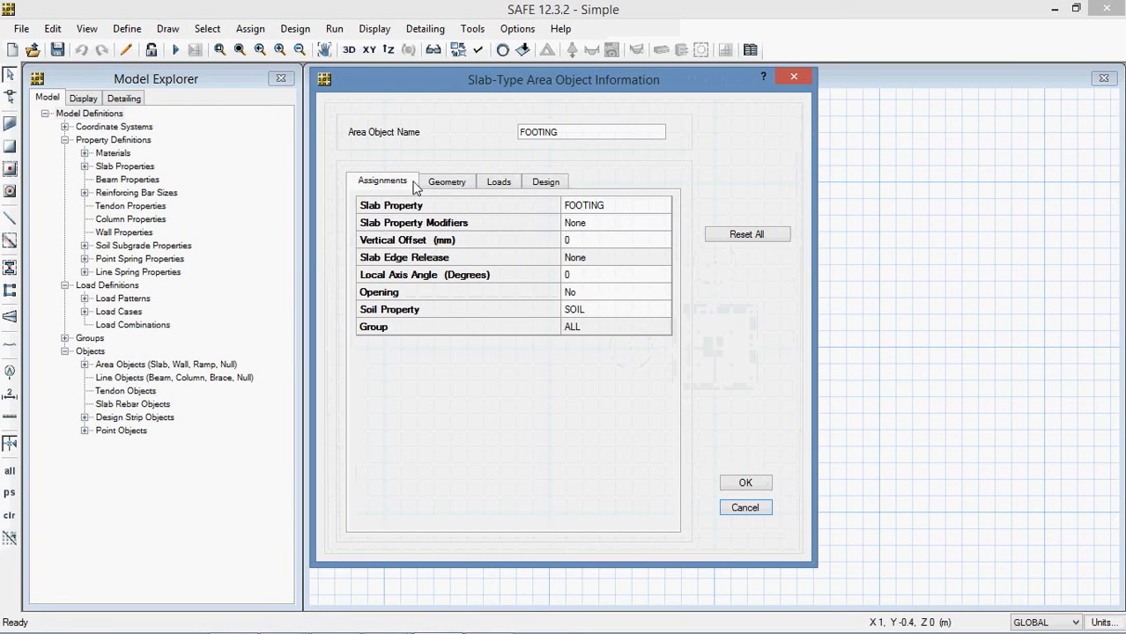
double_click(637, 212)
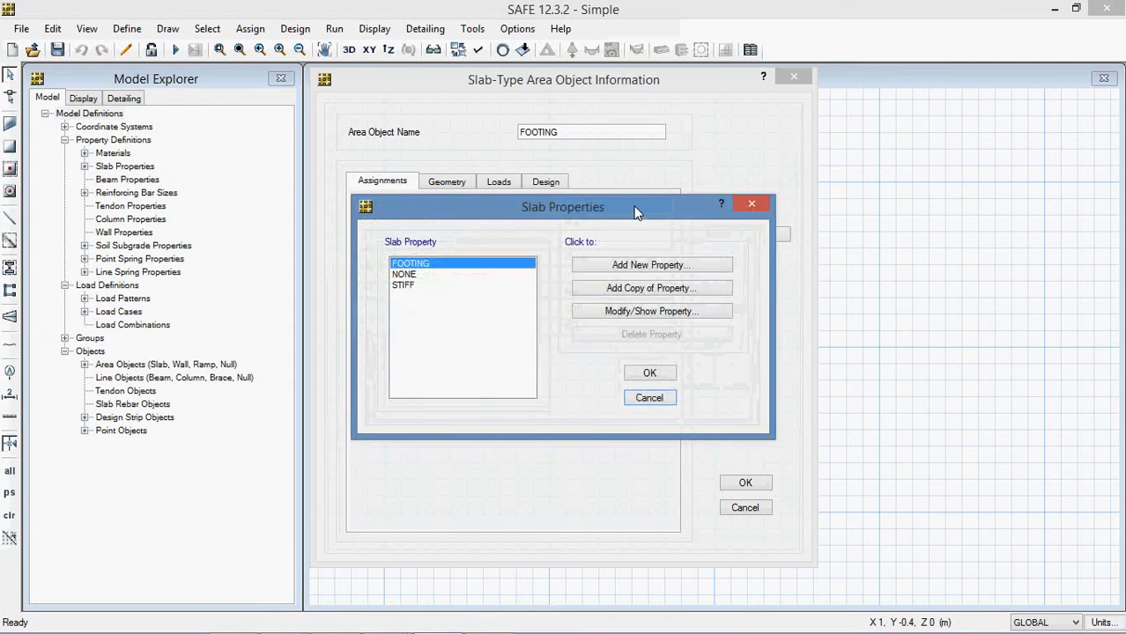
left_click(641, 312)
left_click_drag(668, 315, 550, 300)
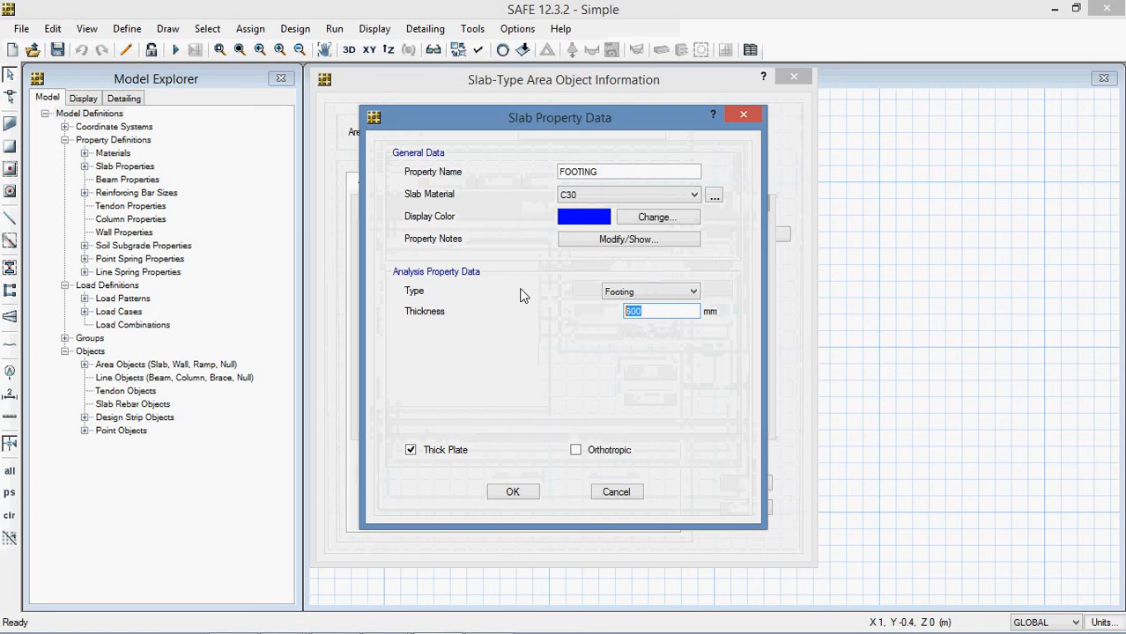
left_click(513, 492)
left_click(646, 374)
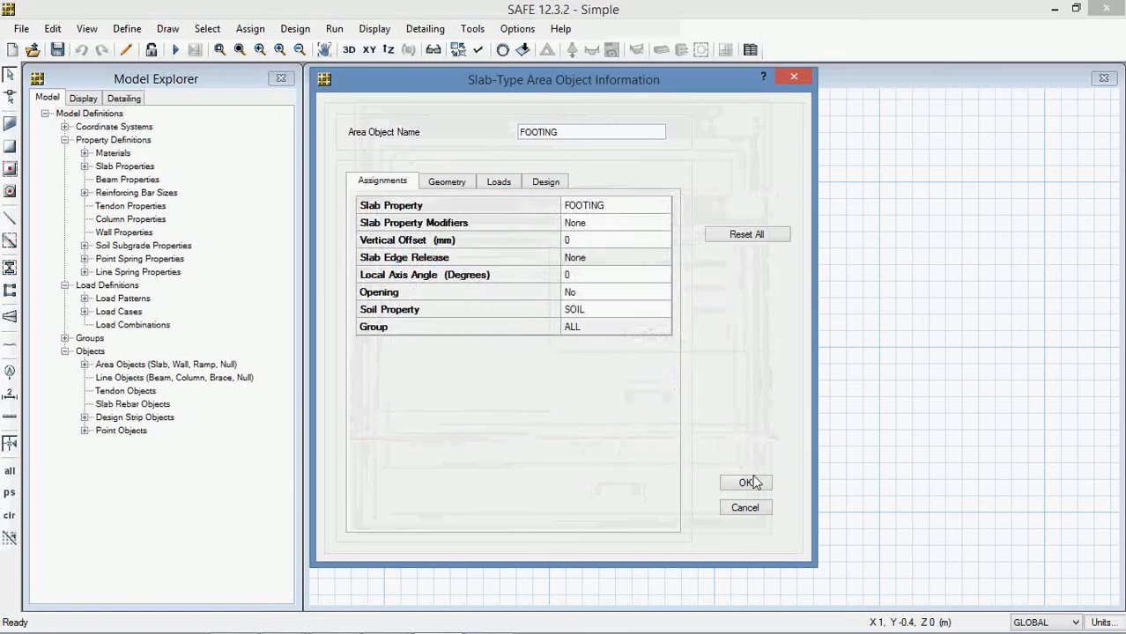
left_click(745, 483)
- Rerun the analysis and design with the thicker footing, and display the punching shear capacity ratio
left_click(334, 29)
left_click(295, 29)
left_click(334, 28)
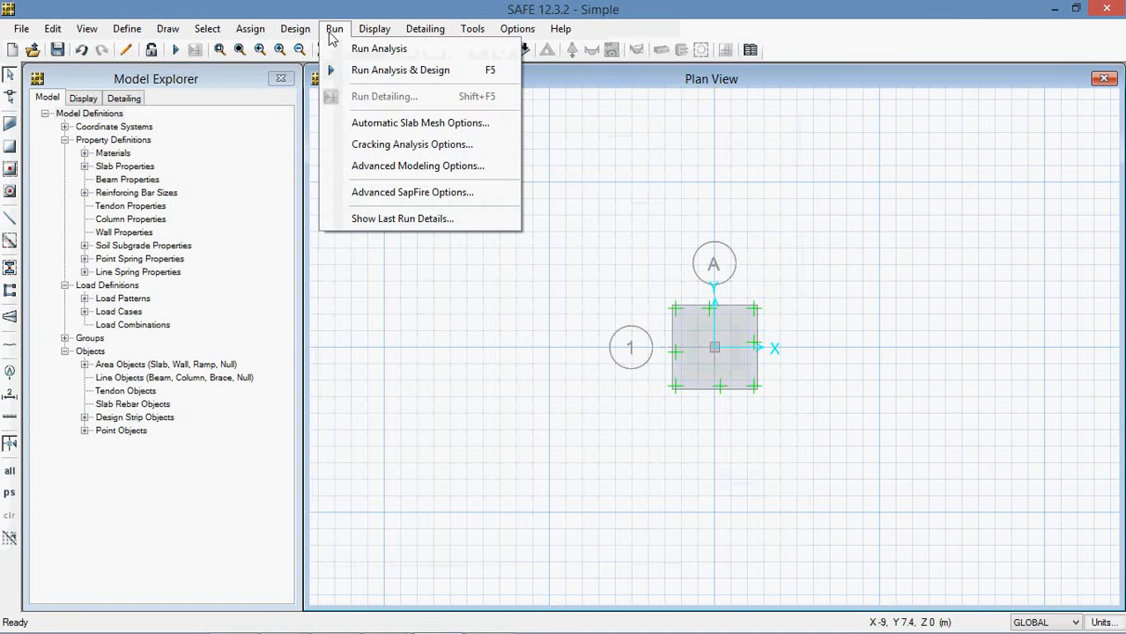
left_click(380, 71)
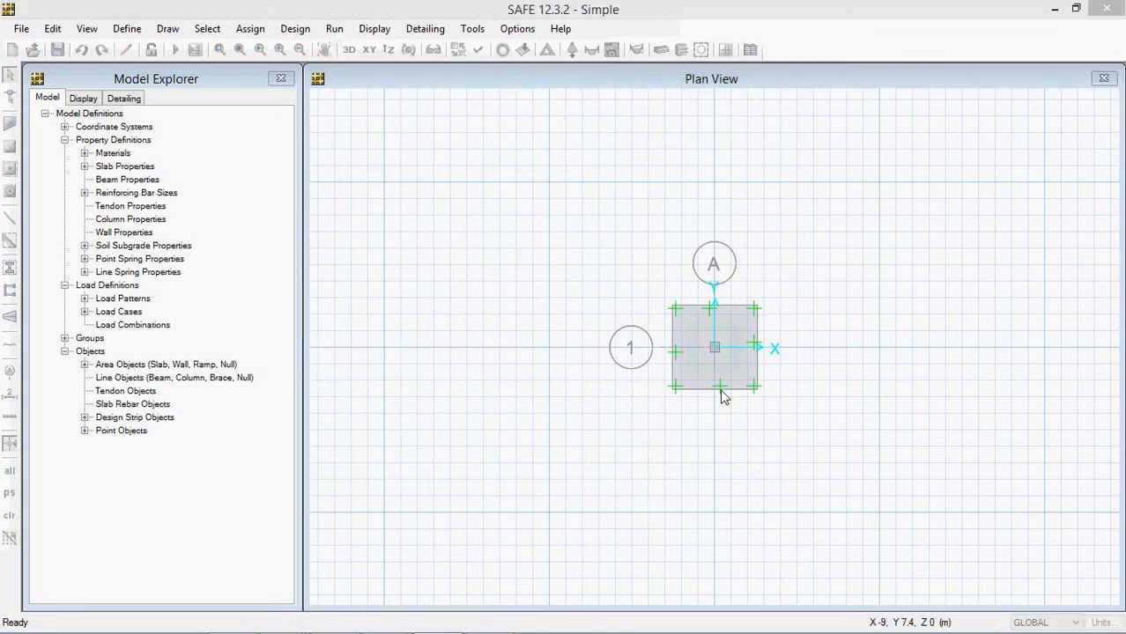
left_click(517, 28)
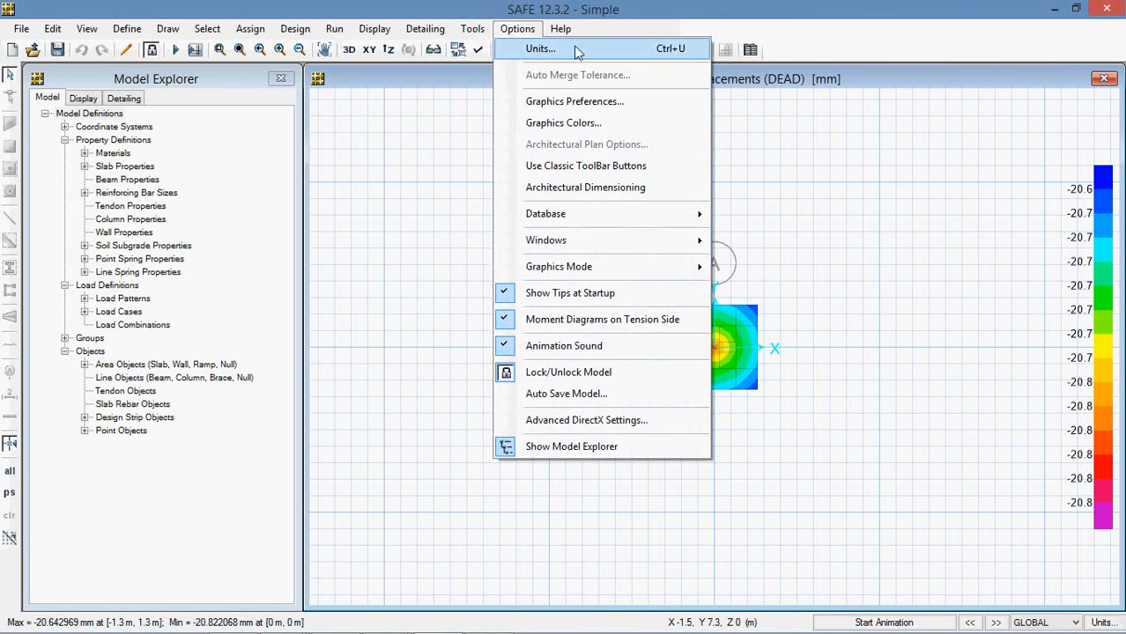
mouse_move(383, 33)
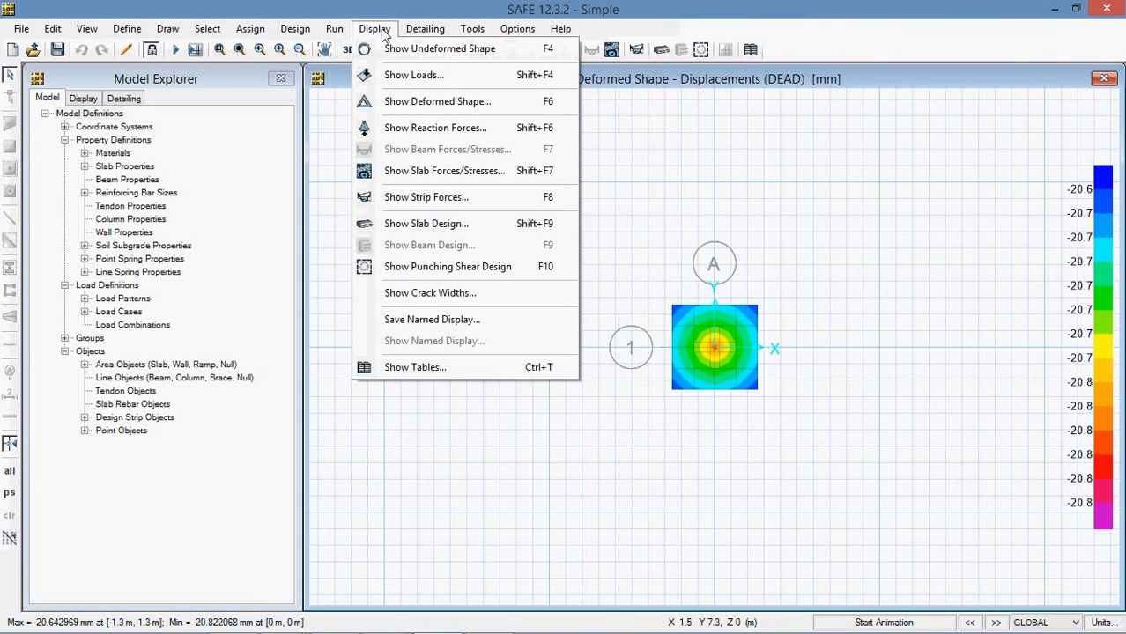
left_click(436, 269)
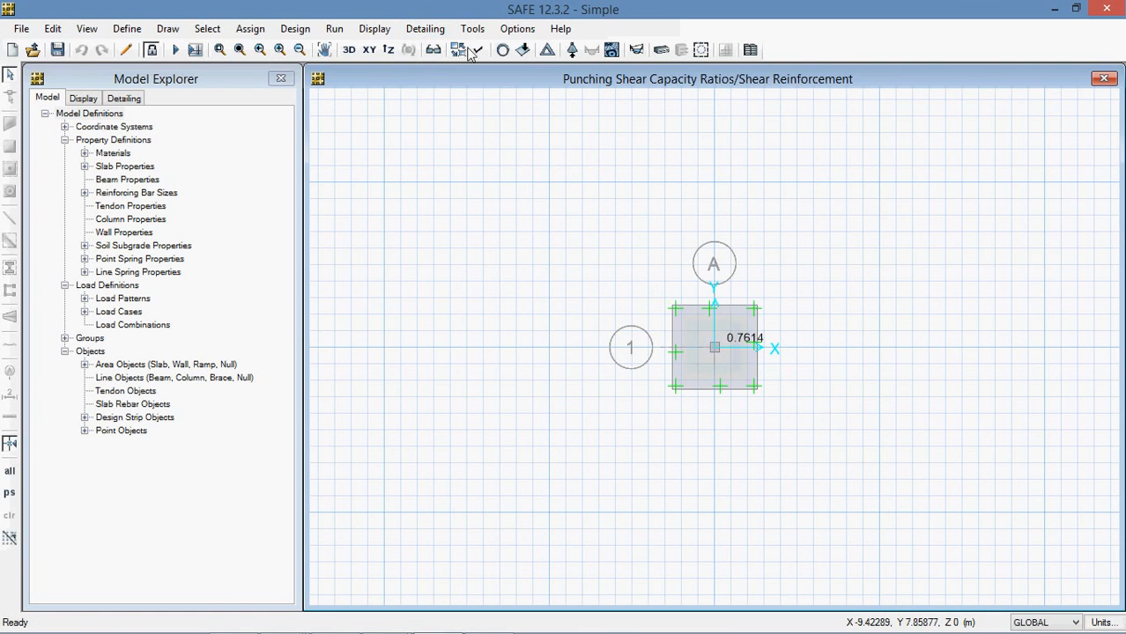
- Display the strip-based enveloping flexural reinforcement intensity for layer A and examine the values along the strip
left_click(374, 28)
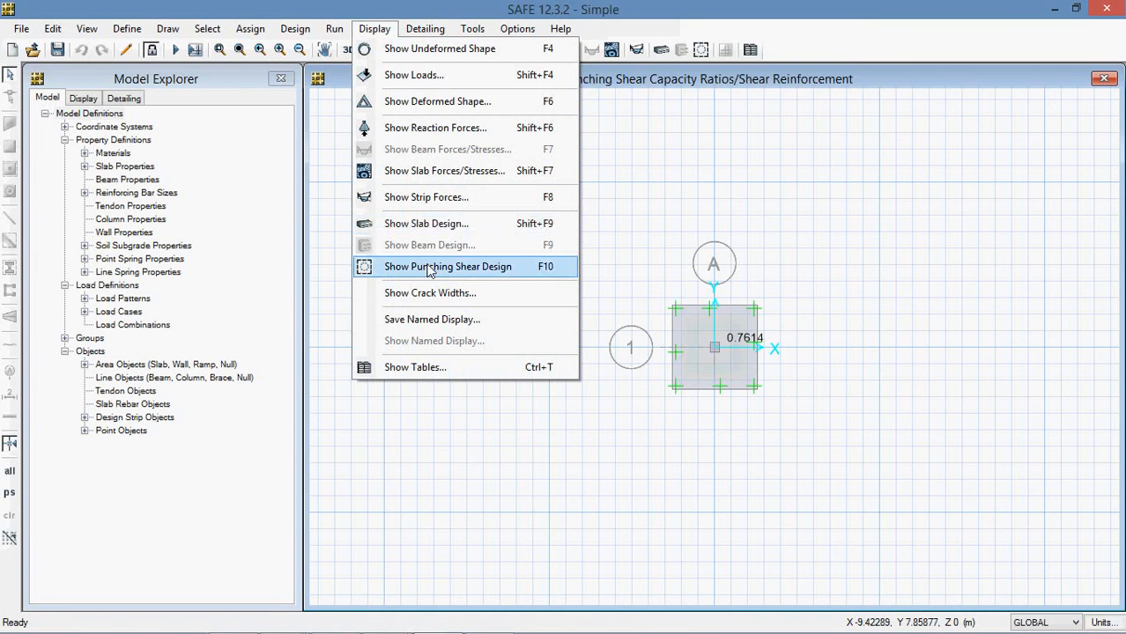
left_click(408, 225)
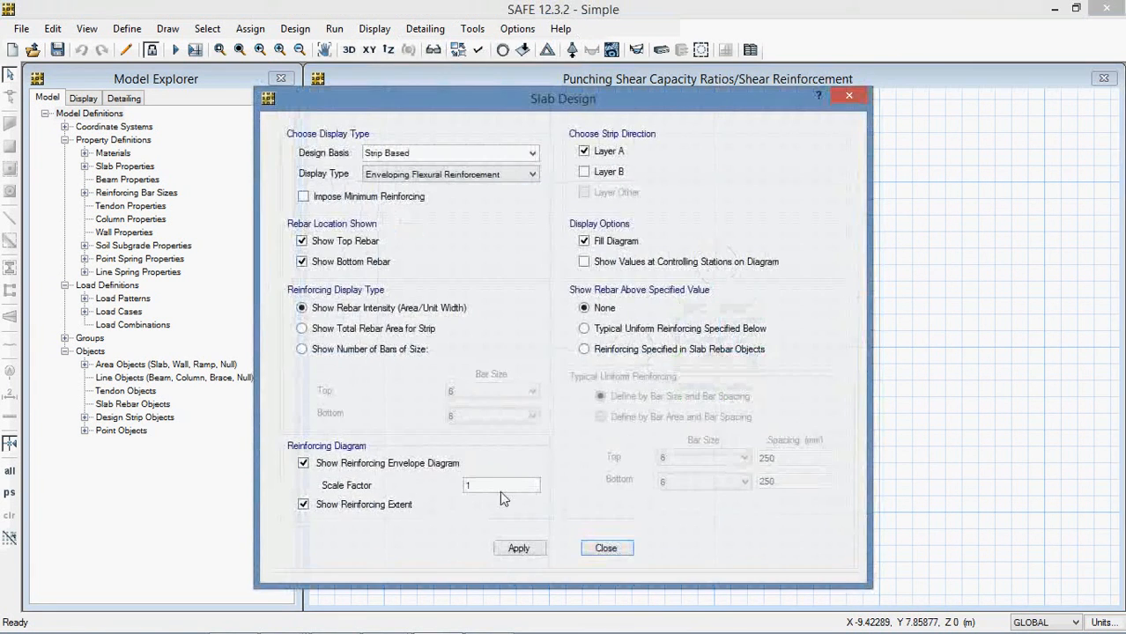
left_click(528, 549)
left_click(622, 556)
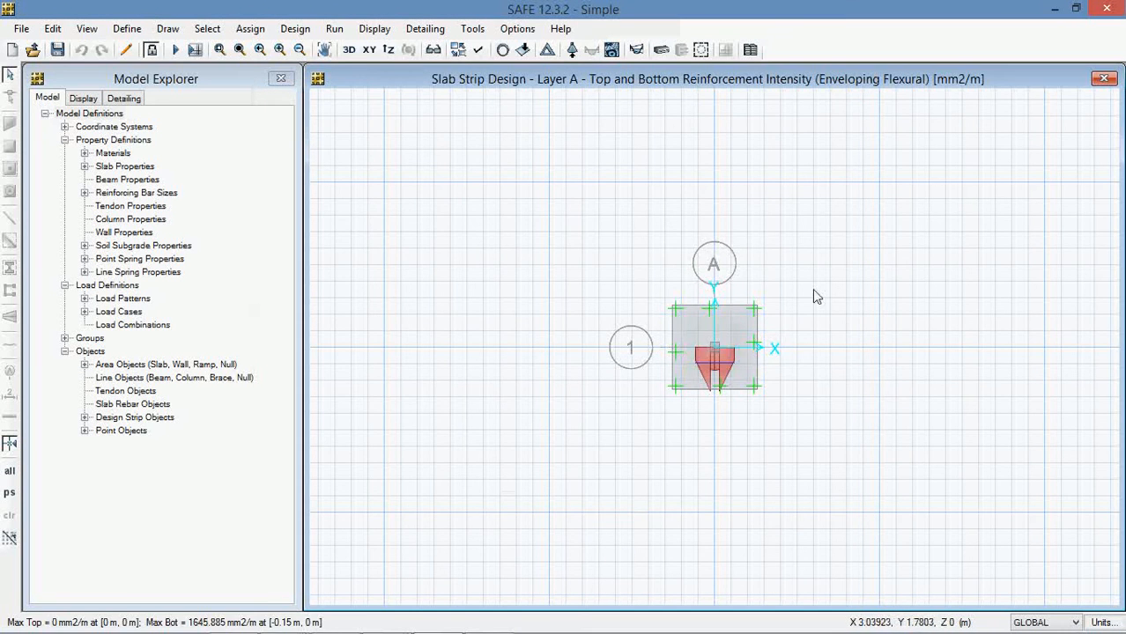
scroll(718, 378, "up", 2)
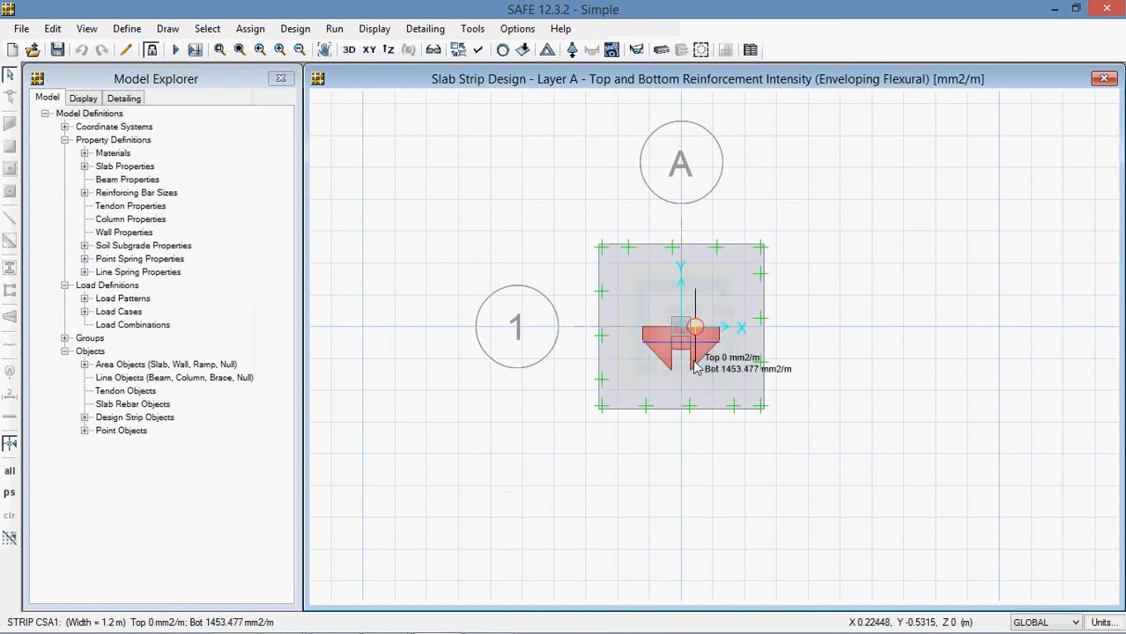
scroll(730, 368, "up", 2)
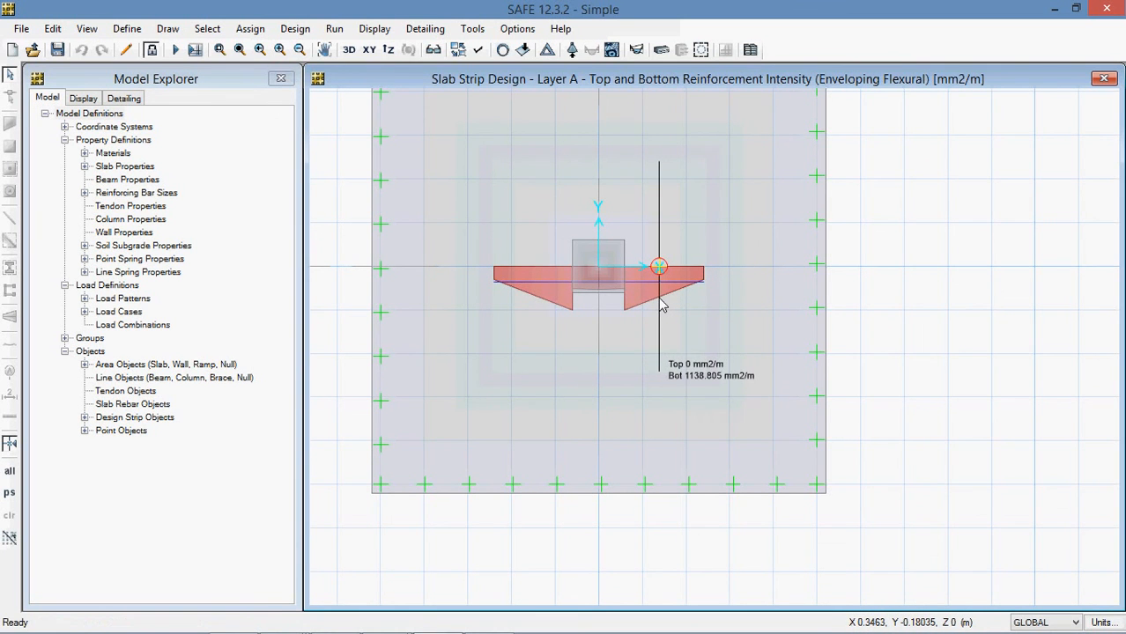
scroll(672, 301, "down", 2)
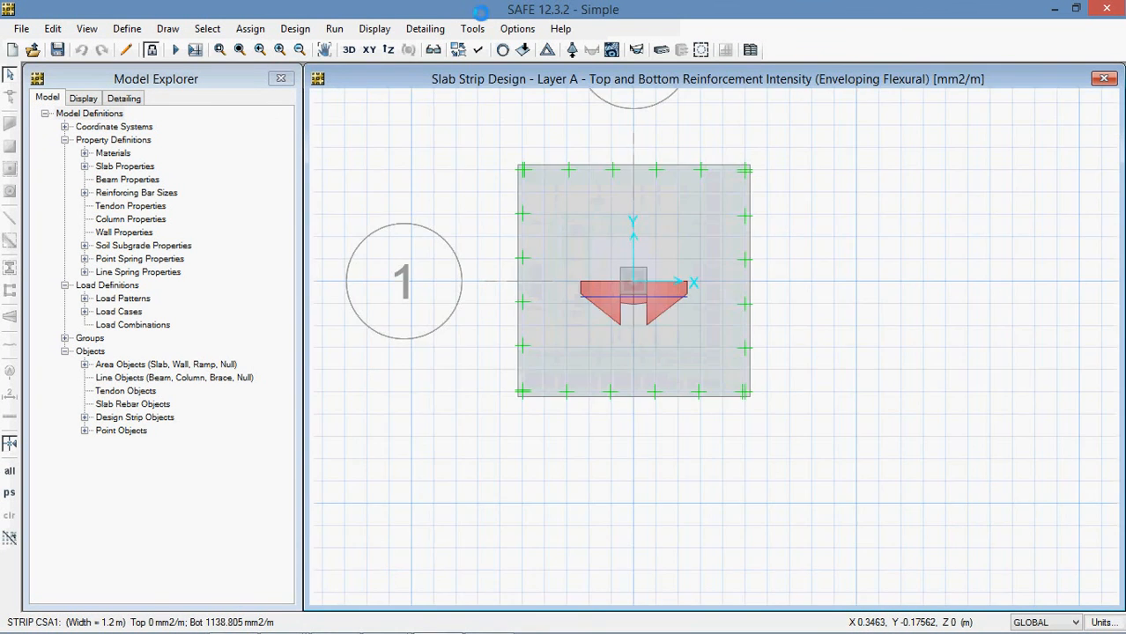
- Add design strips along the X-direction Cartesian grid lines on layer A, with middle strips and automatic width
left_click(19, 29)
left_click(53, 29)
left_click(53, 28)
mouse_move(276, 442)
left_click(316, 442)
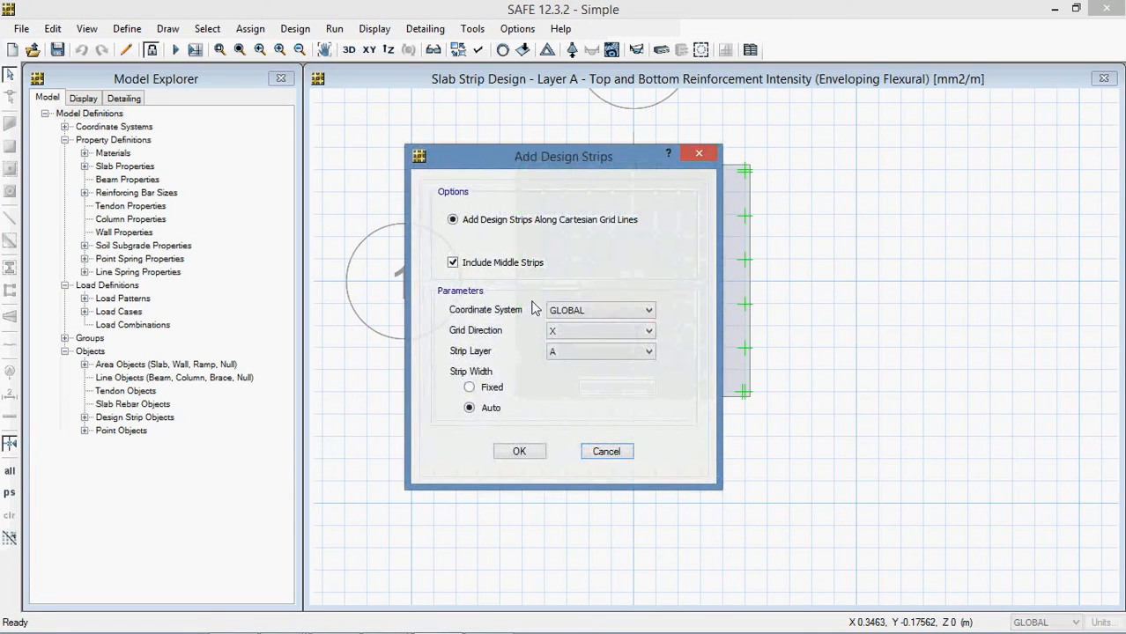
left_click(523, 451)
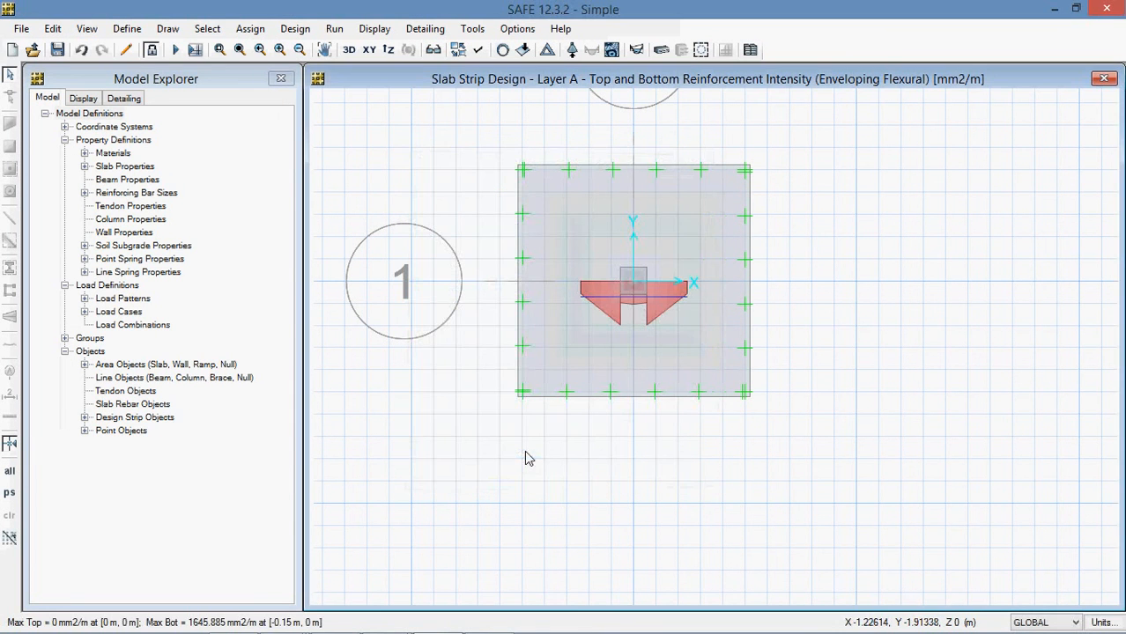
- Add design strips in grid direction Y on layer B, with middle strips and automatic width
left_click(87, 29)
mouse_move(53, 29)
mouse_move(193, 453)
left_click(339, 443)
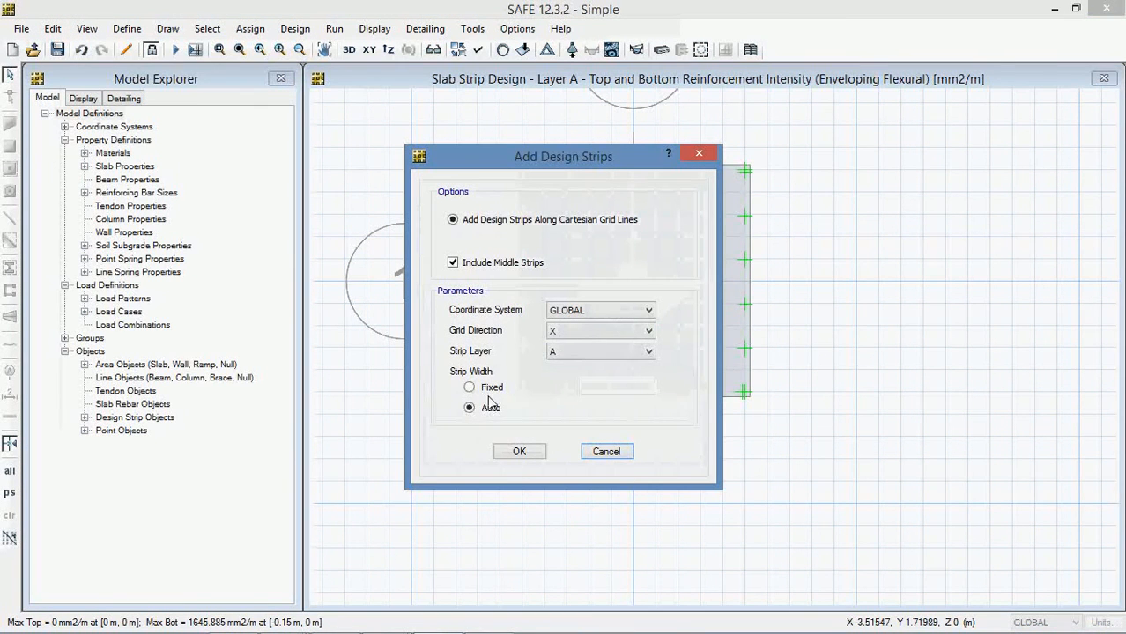
left_click(588, 333)
left_click(574, 354)
left_click(574, 353)
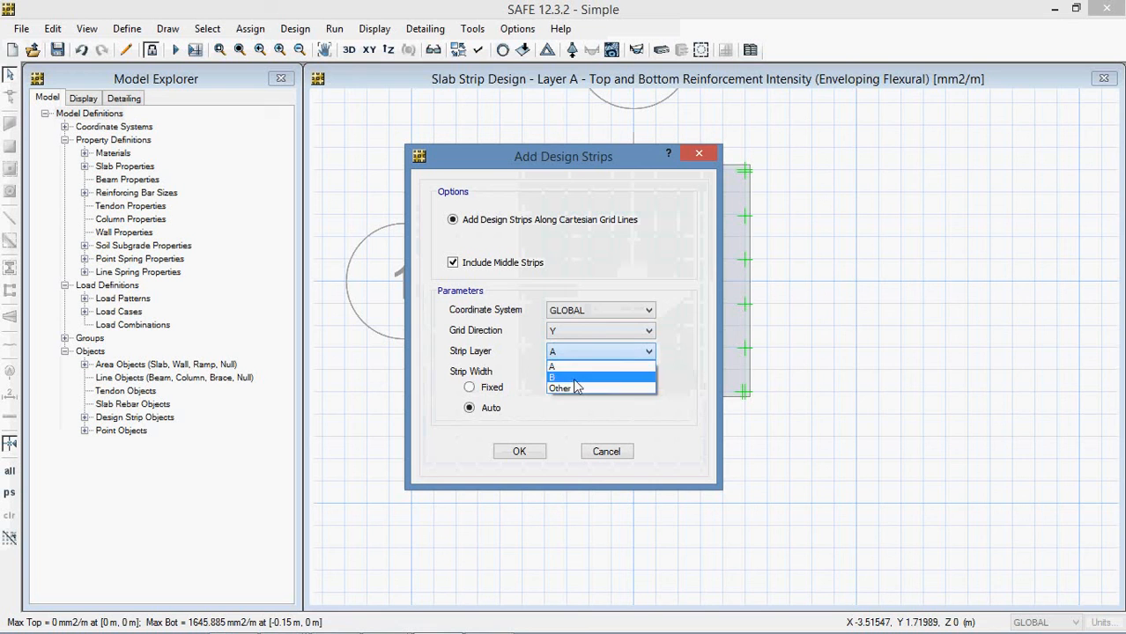
left_click(572, 381)
left_click(519, 451)
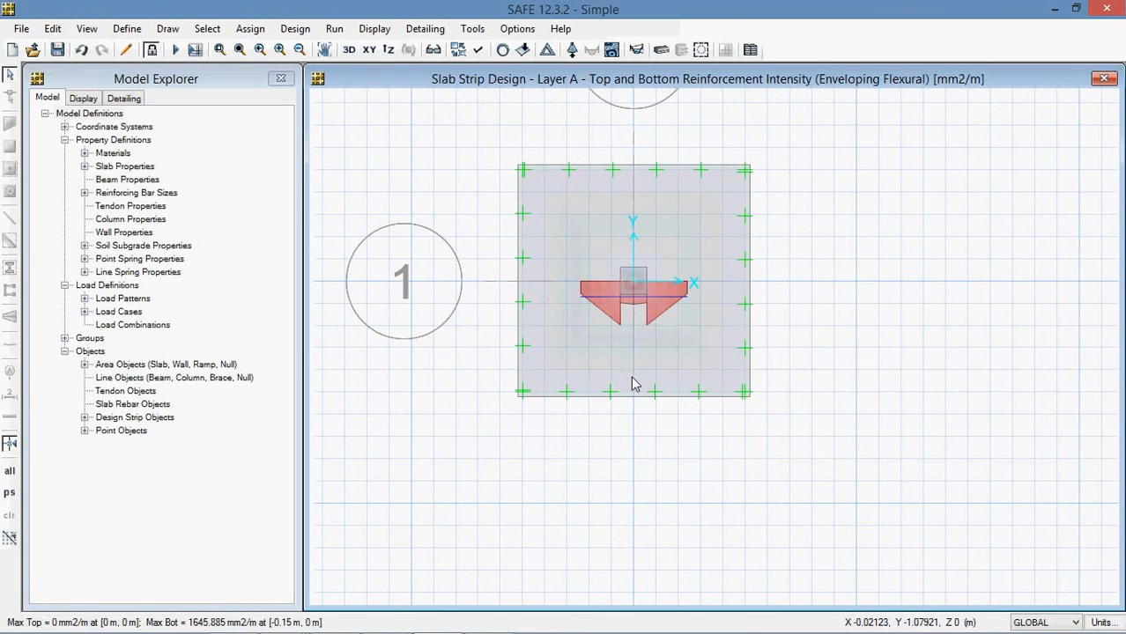
- Display the strip moment diagram of the DEAD load case for layer A with a filled diagram and automatic scaling
left_click(250, 29)
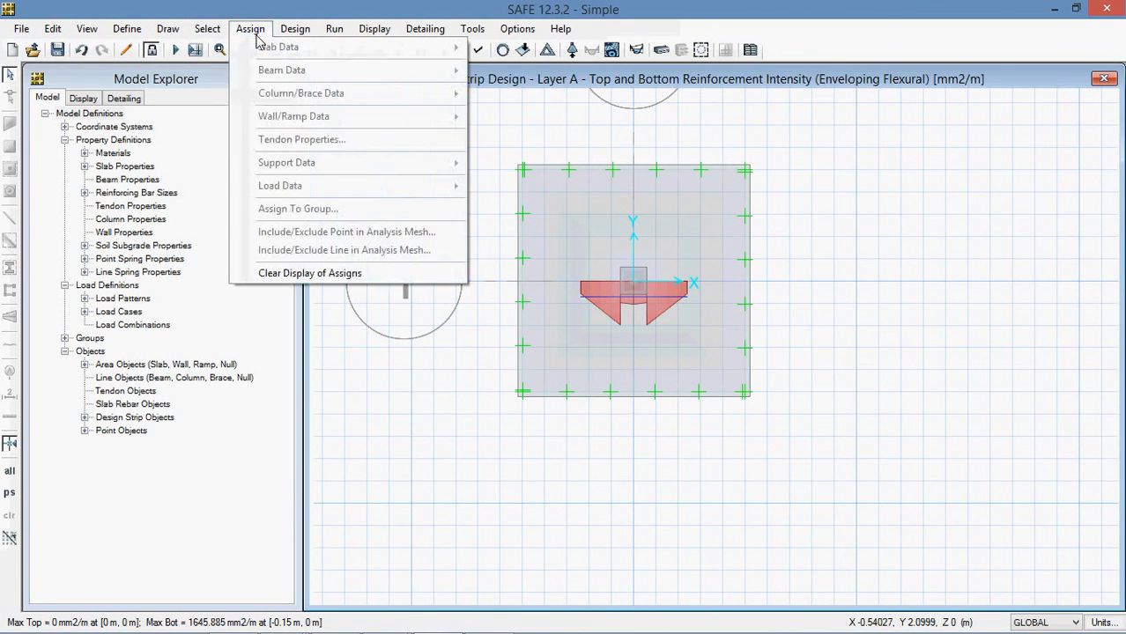
mouse_move(334, 29)
left_click(358, 73)
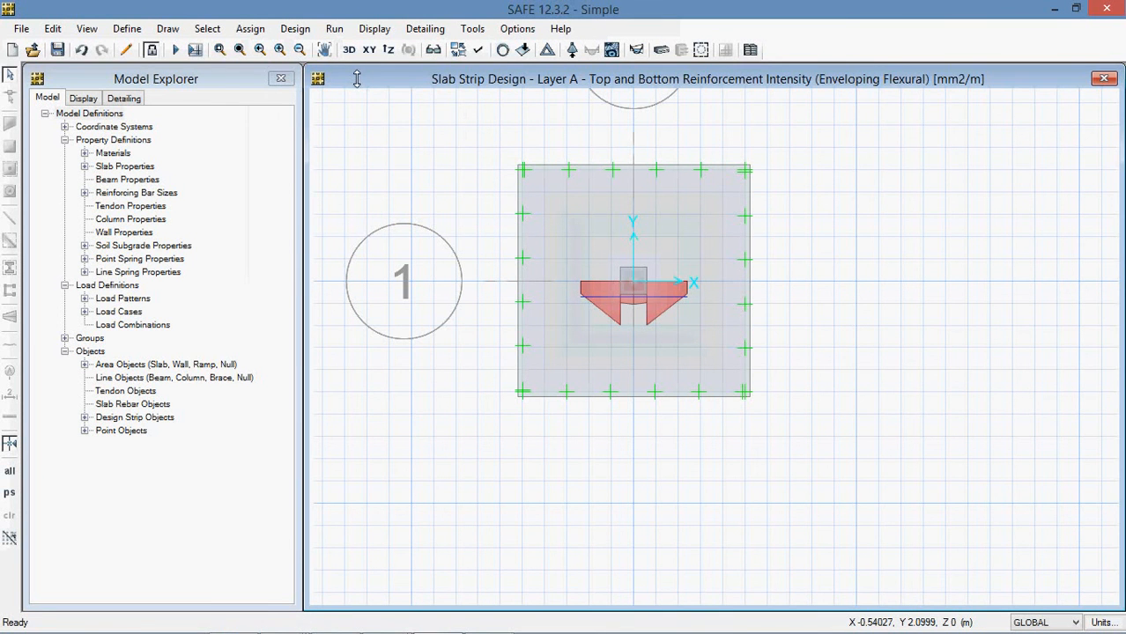
left_click(374, 29)
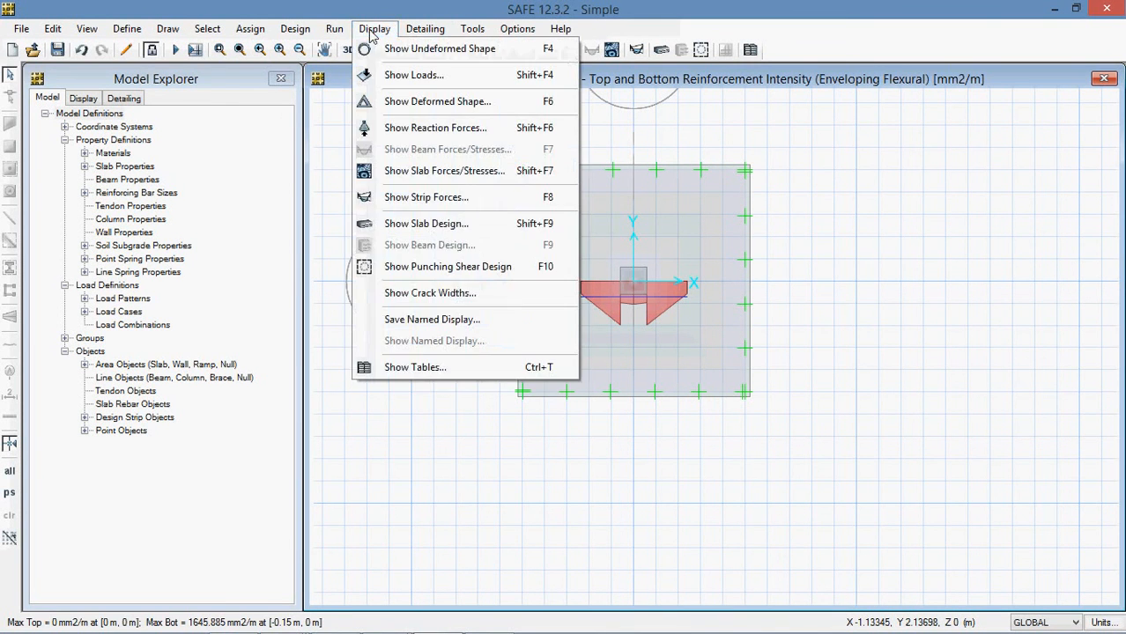
left_click(437, 208)
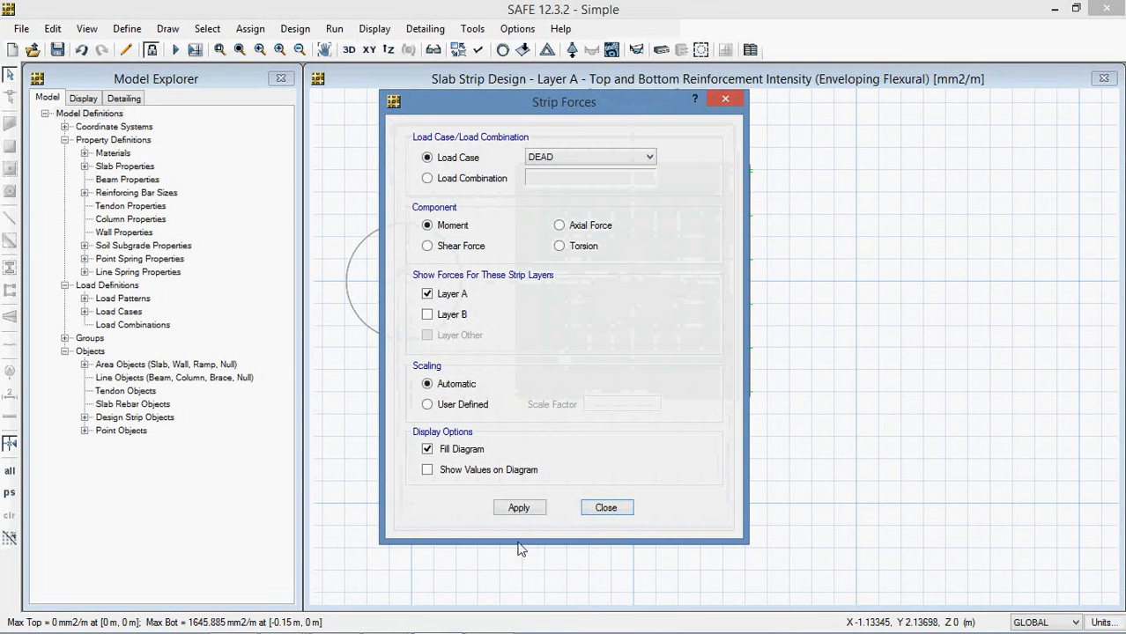
left_click(532, 515)
left_click(604, 510)
scroll(684, 345, "up", 2)
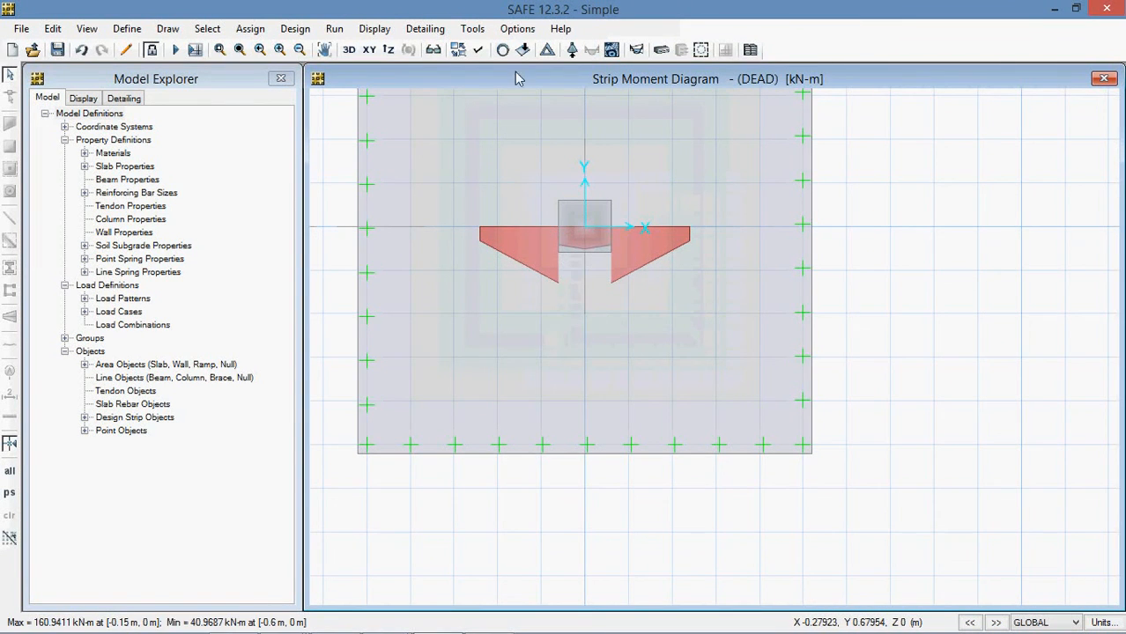
- Switch to the 3D view and examine the DEAD moment values along the layer A strip
left_click(349, 50)
scroll(709, 275, "up", 5)
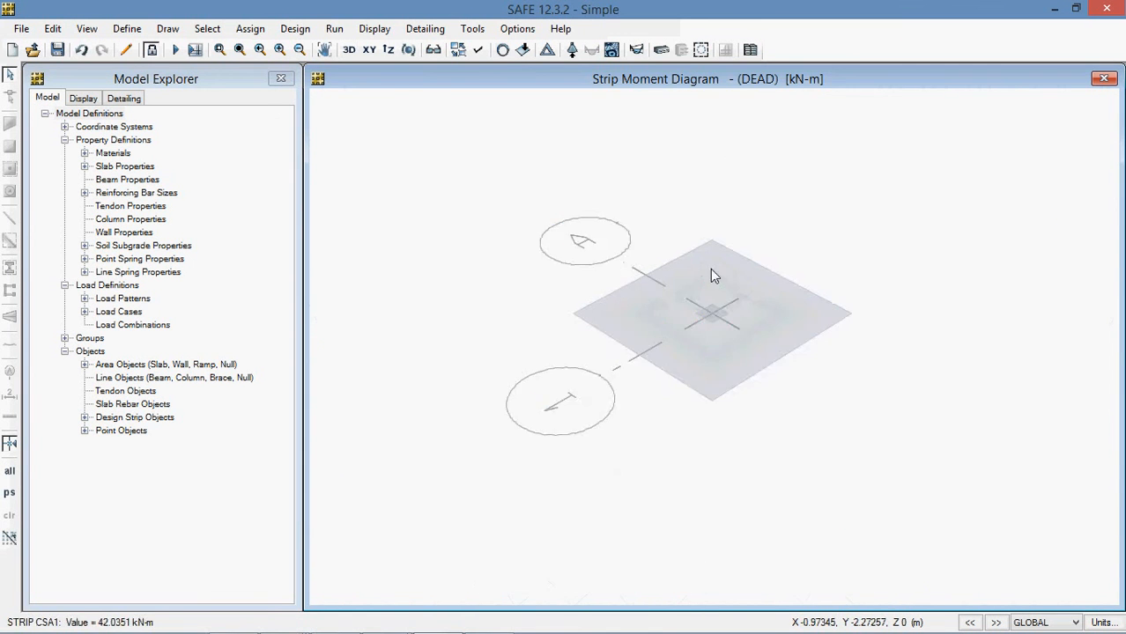
scroll(761, 342, "up", 3)
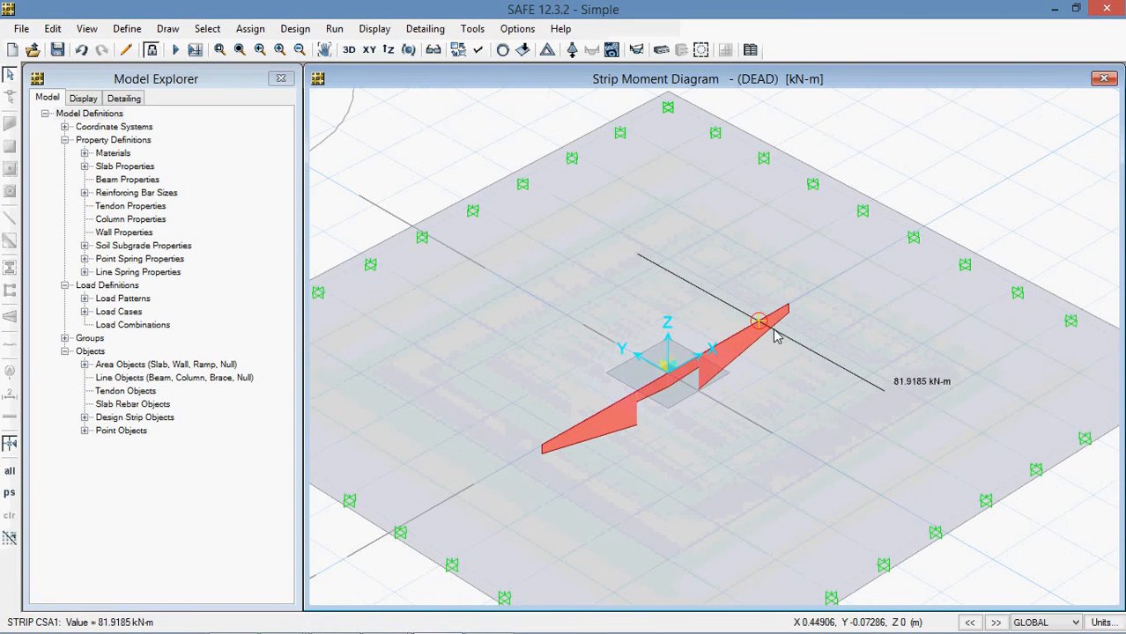
left_click(740, 350)
mouse_move(788, 312)
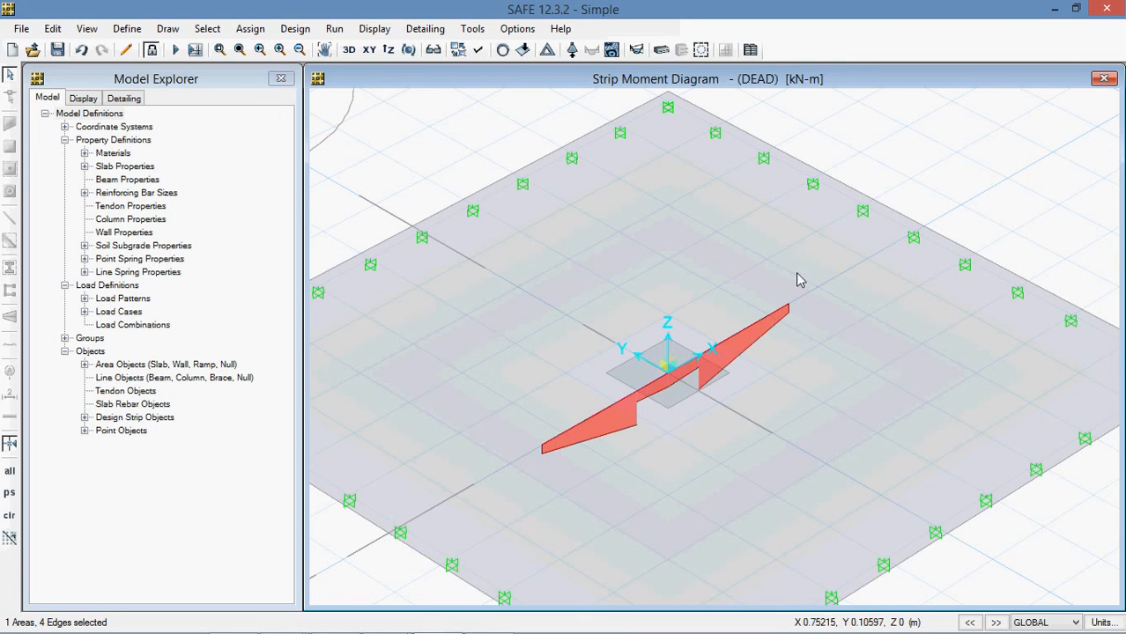
- Start a new model from the Single Footing template without saving the current model's changes
left_click(21, 29)
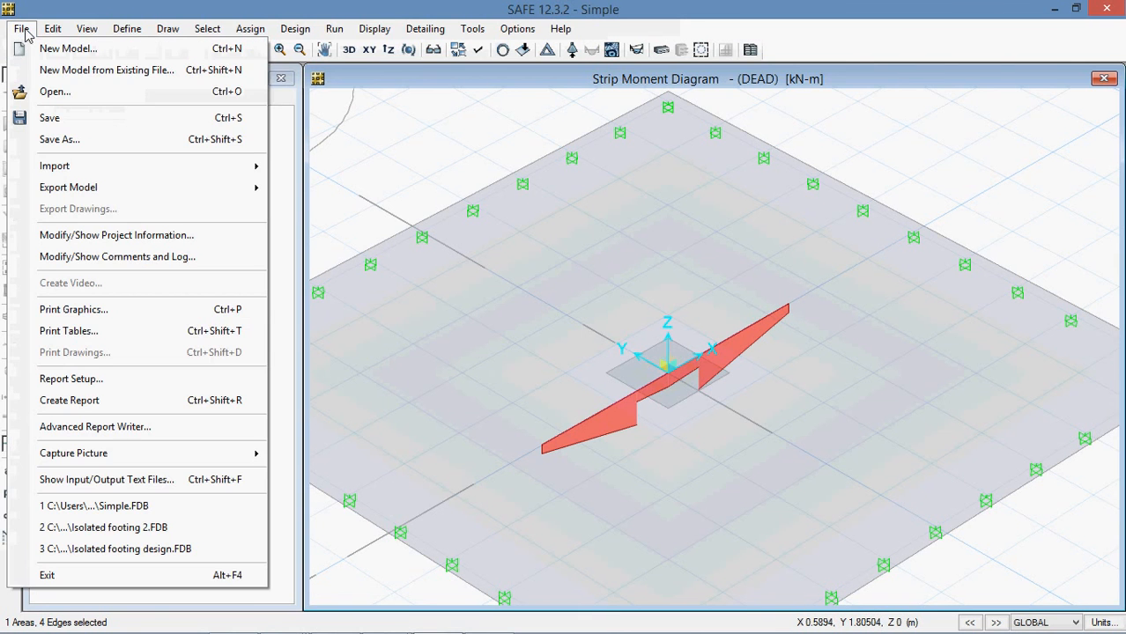
left_click(44, 48)
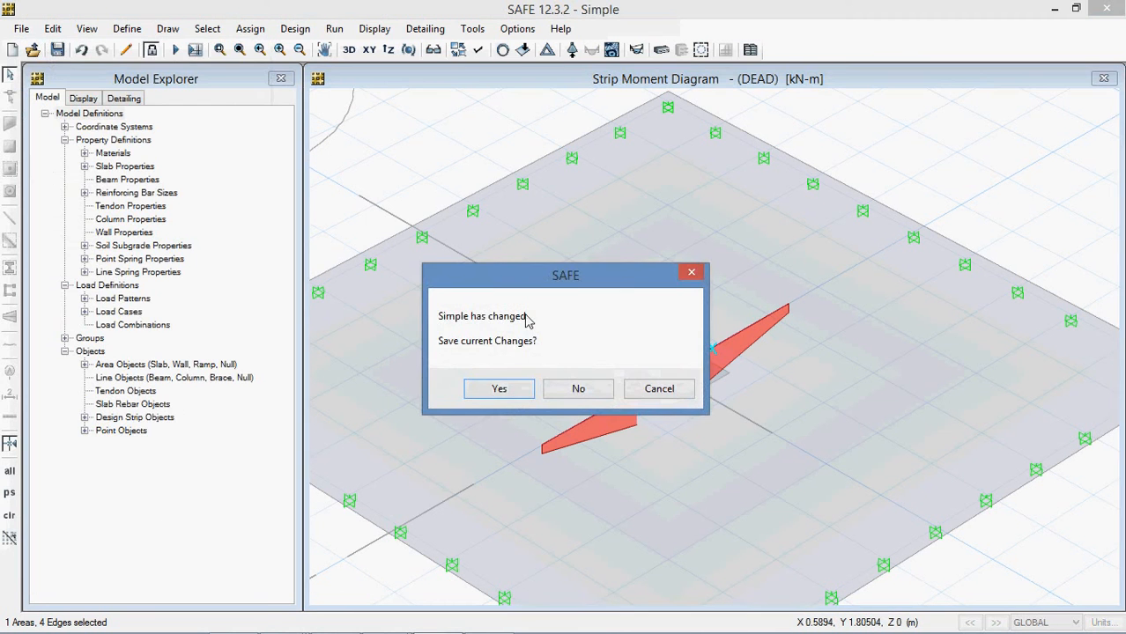
left_click(565, 395)
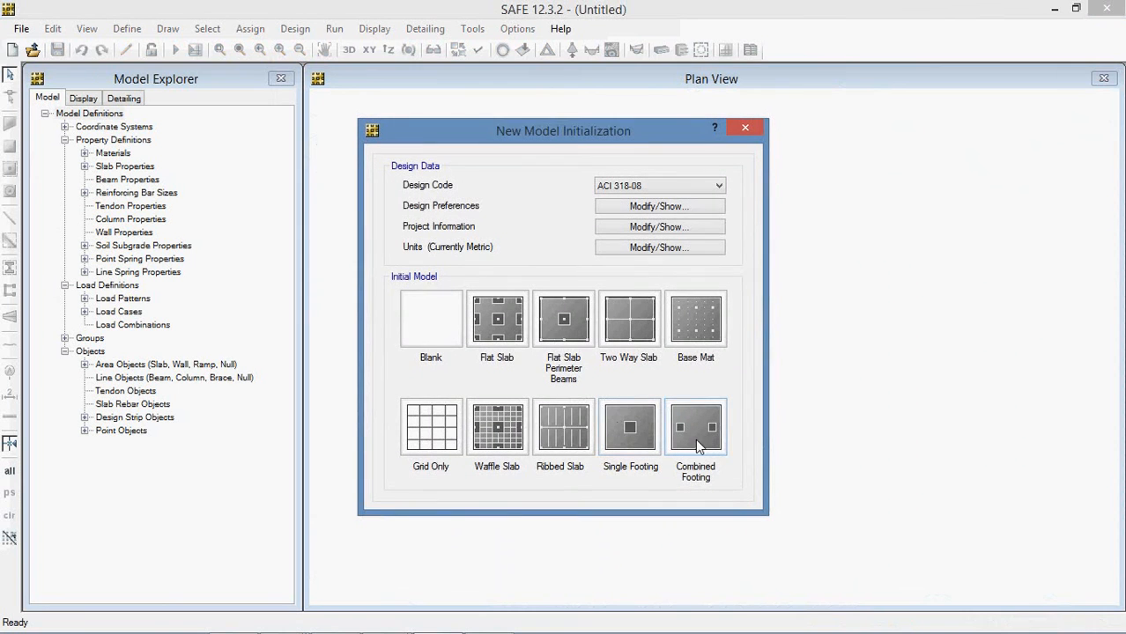
left_click(629, 430)
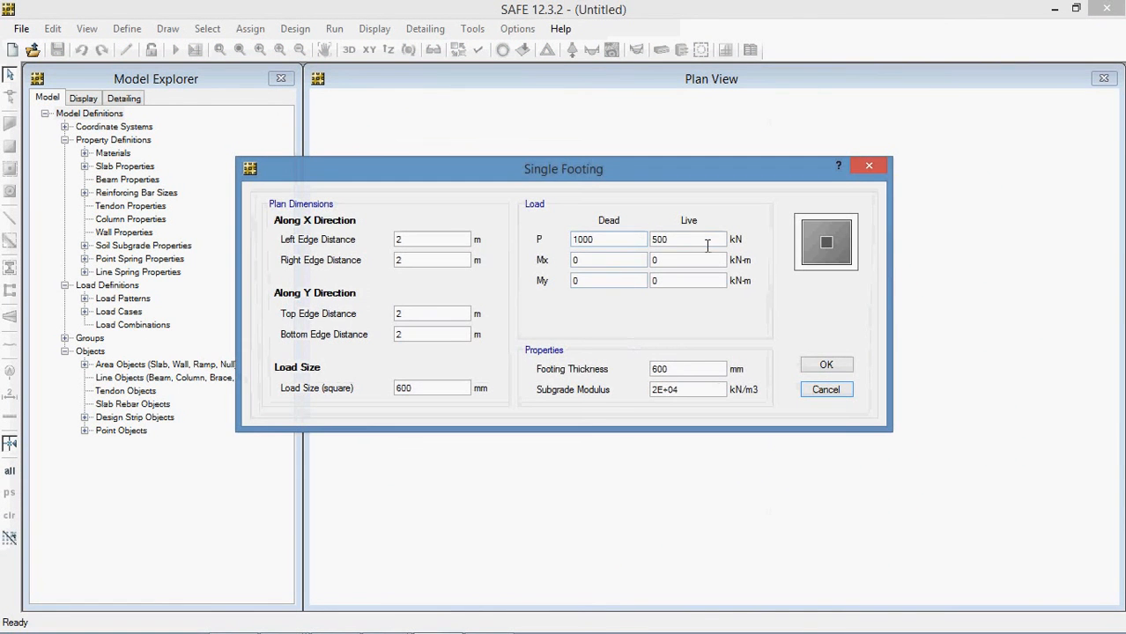
- Set all four edge distances of the footing to 1.2 m and the square load size to 450 mm
left_click_drag(701, 246, 656, 250)
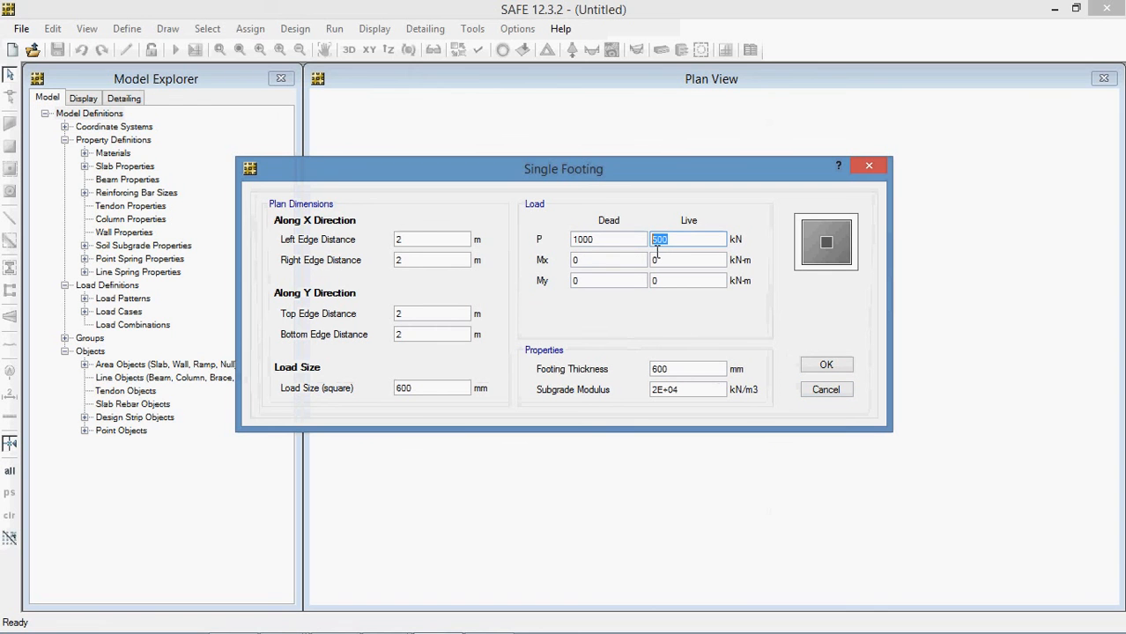
left_click_drag(420, 247, 394, 250)
type("1")
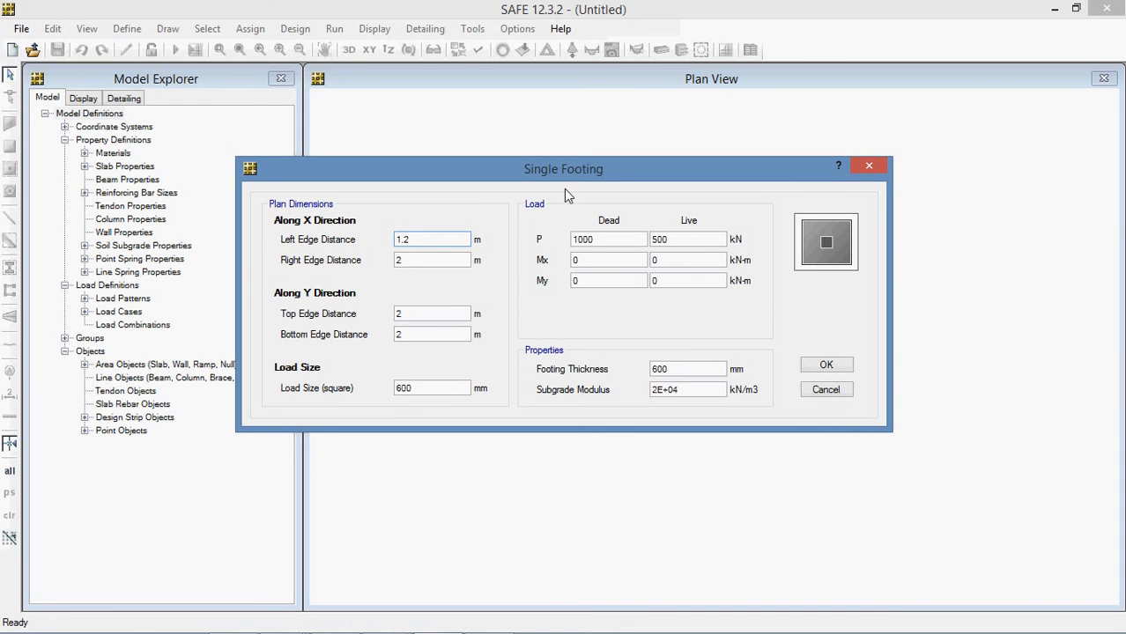
type(".2")
key("Tab")
left_click_drag(411, 317, 370, 318)
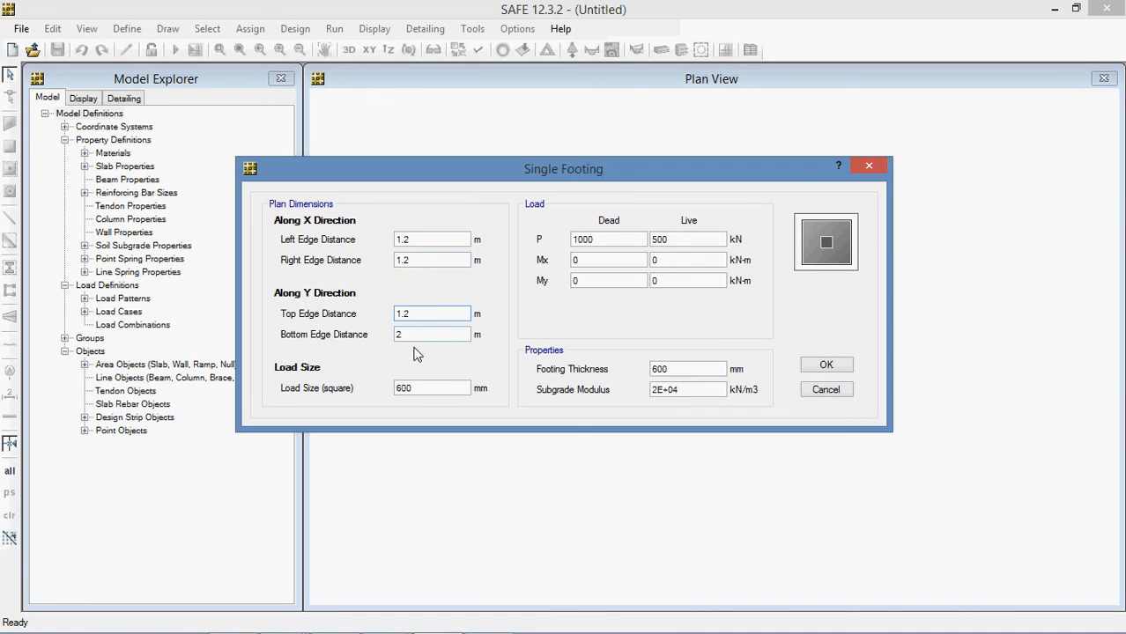
left_click_drag(419, 342, 345, 336)
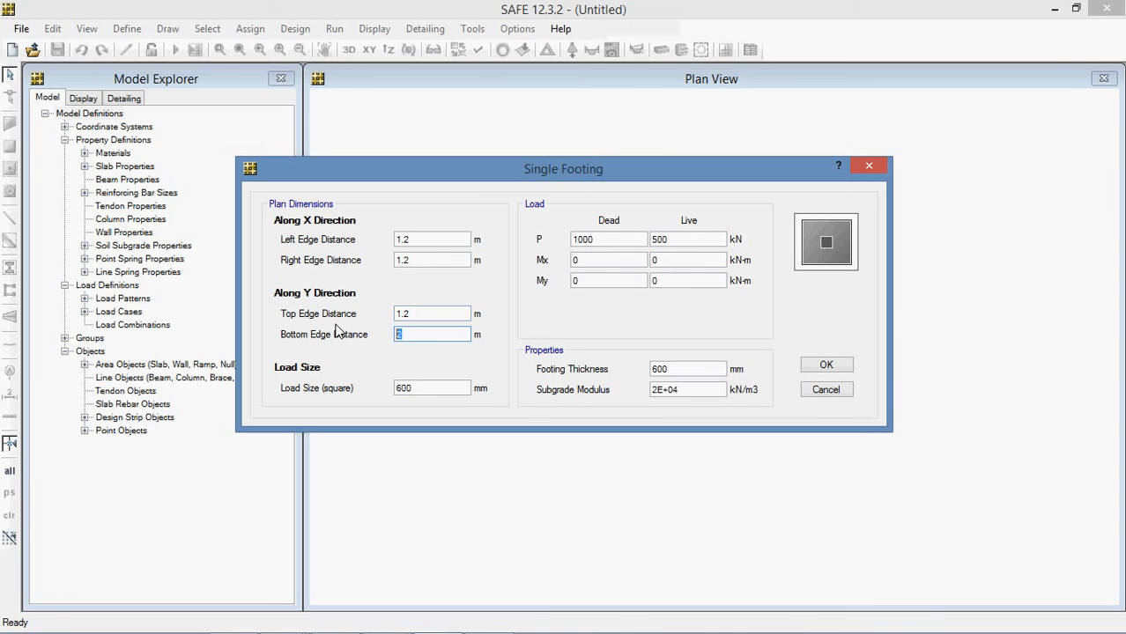
left_click_drag(416, 391, 345, 388)
type("450")
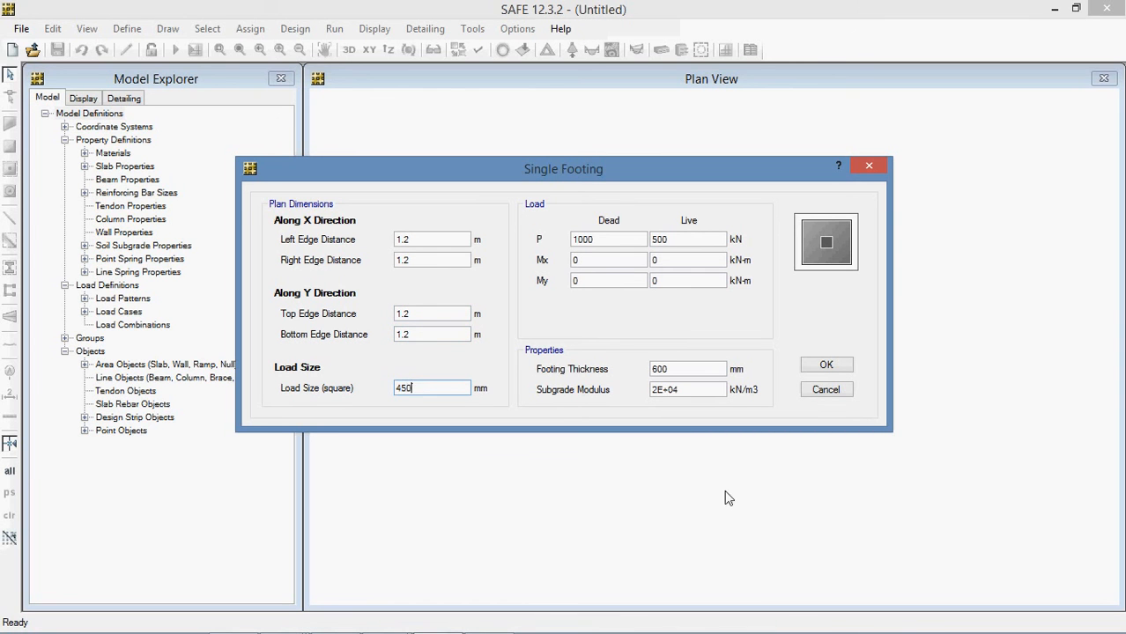
- Set the footing thickness to 750 mm and the subgrade modulus to 8000 kN/m3, and create the model
left_click_drag(693, 372, 548, 376)
type("750")
left_click_drag(692, 399, 593, 357)
type("8000")
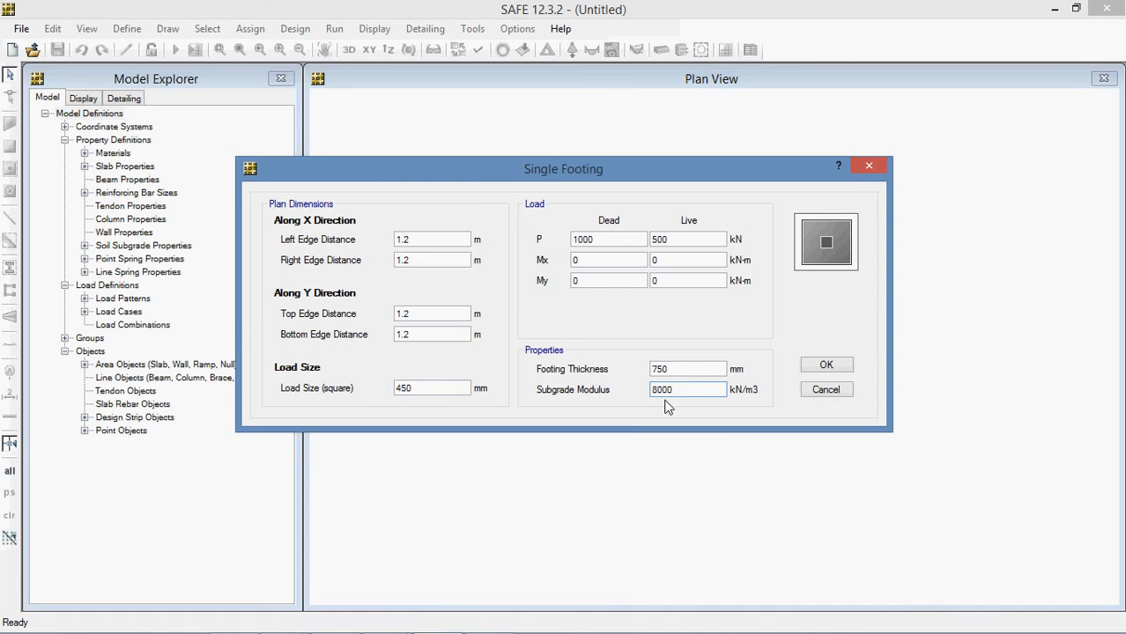
left_click(831, 368)
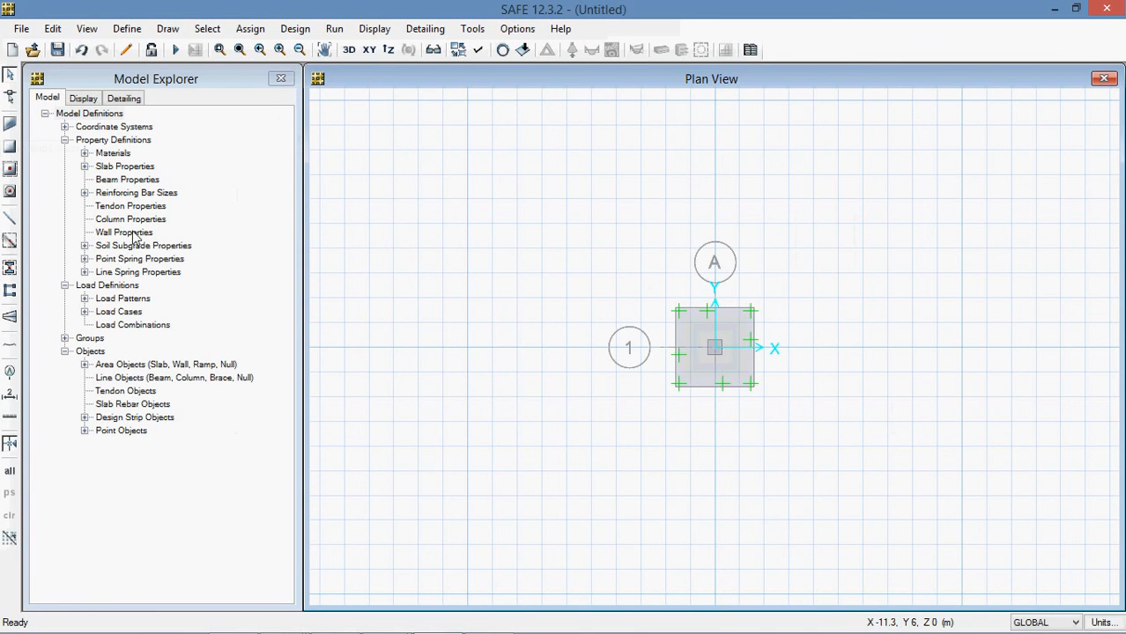
- Inspect the footing area object's slab property data, check its material and thickness, and accept the dialogs
left_click(295, 28)
mouse_move(264, 29)
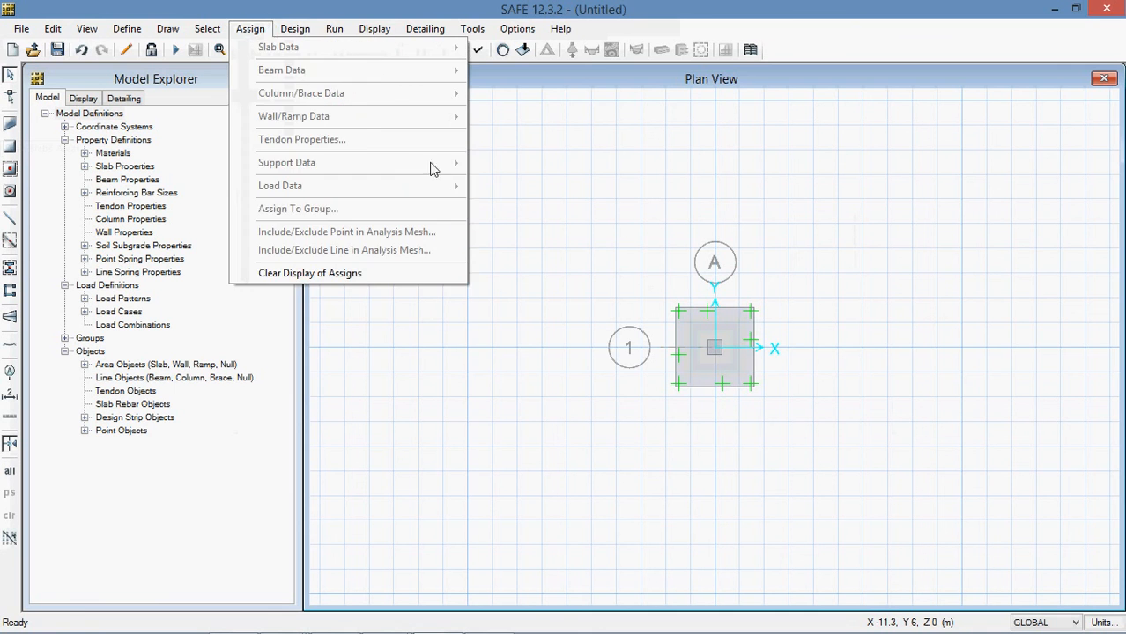
left_click(696, 323)
right_click(698, 341)
left_click(453, 184)
left_click(405, 182)
left_click(612, 205)
left_click(610, 205)
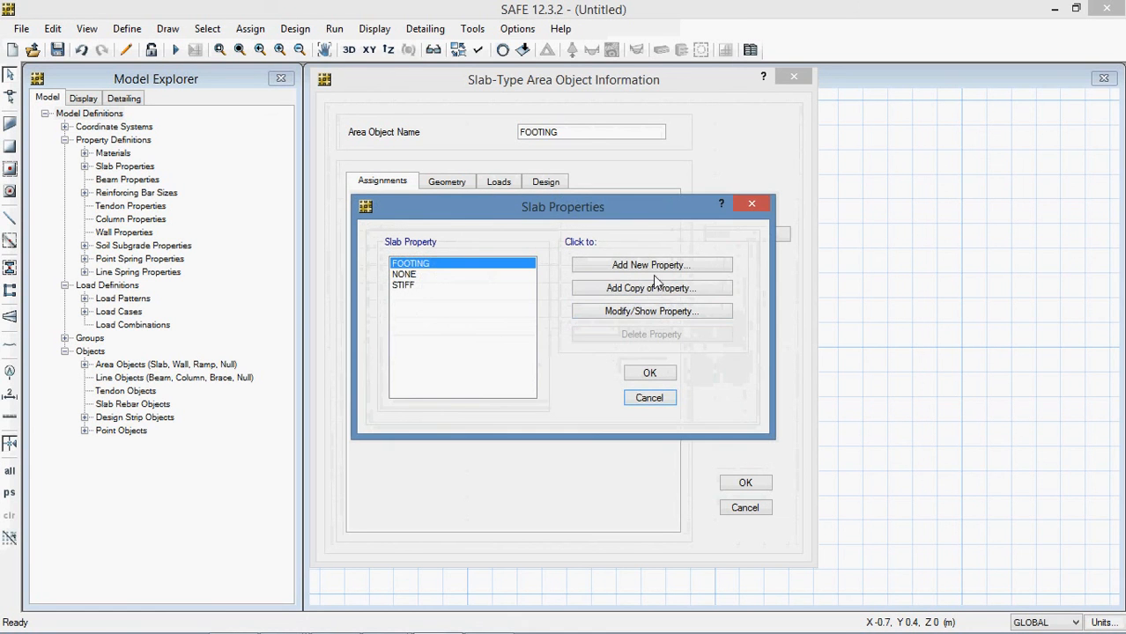
left_click(654, 311)
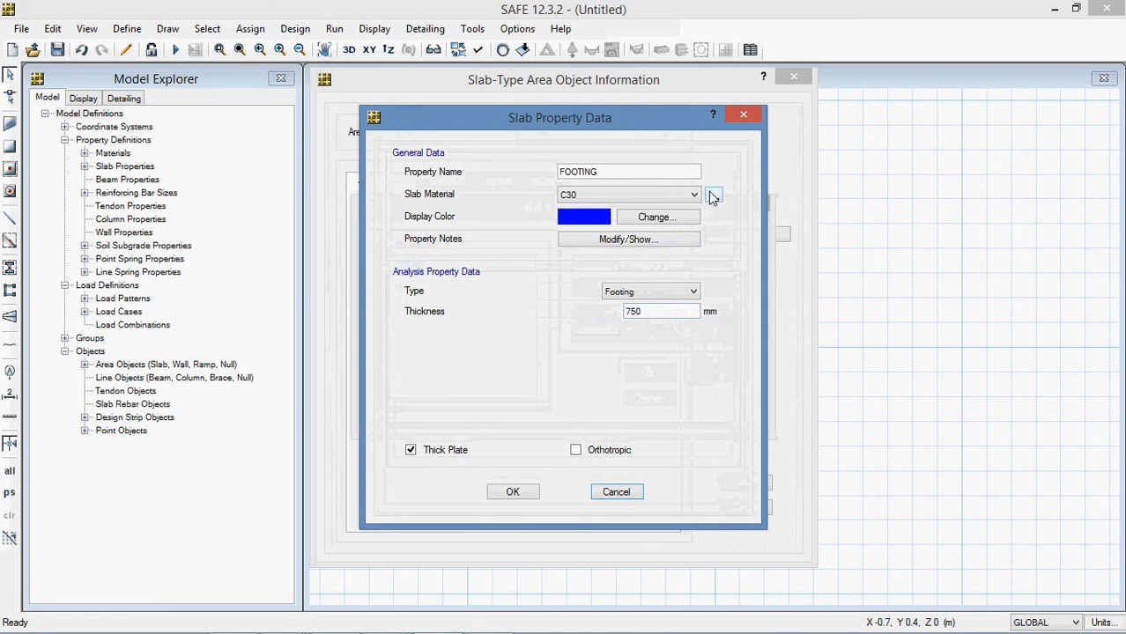
left_click(674, 195)
left_click(671, 191)
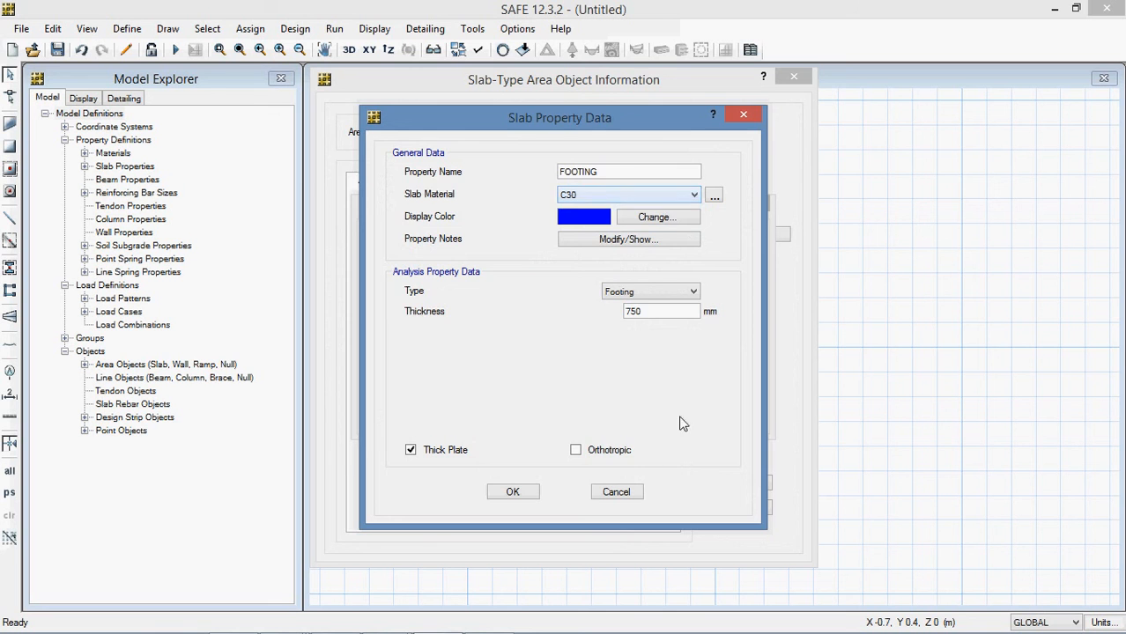
left_click(511, 492)
left_click(649, 373)
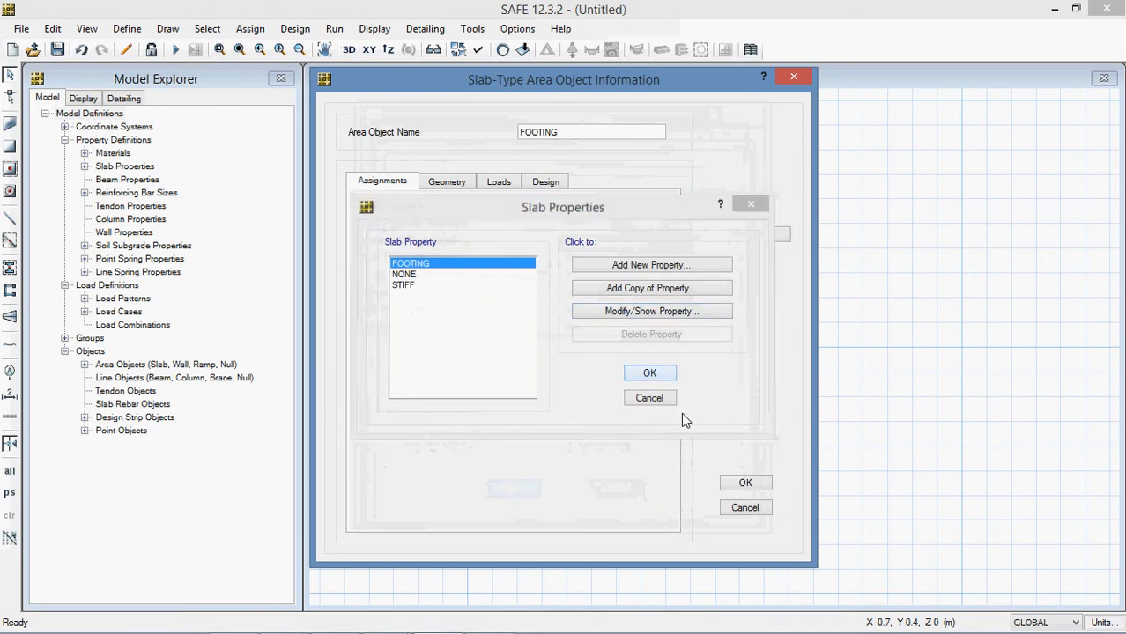
left_click(745, 483)
- Run the analysis and design of the new footing, saving the model file as 2
left_click(255, 28)
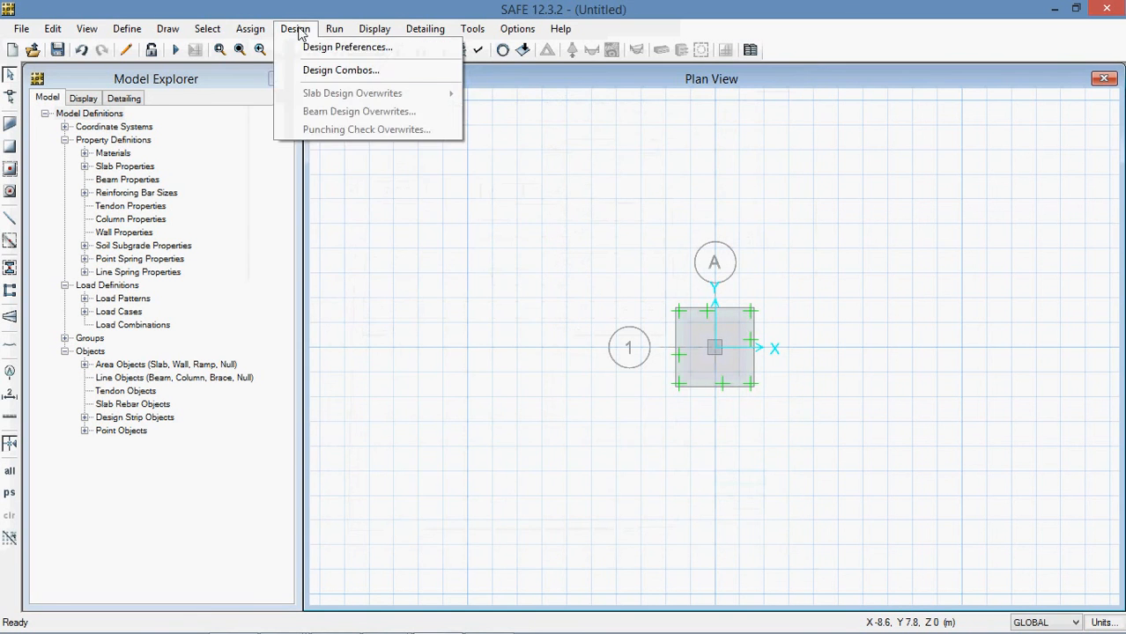
left_click(332, 32)
left_click(333, 30)
left_click(370, 68)
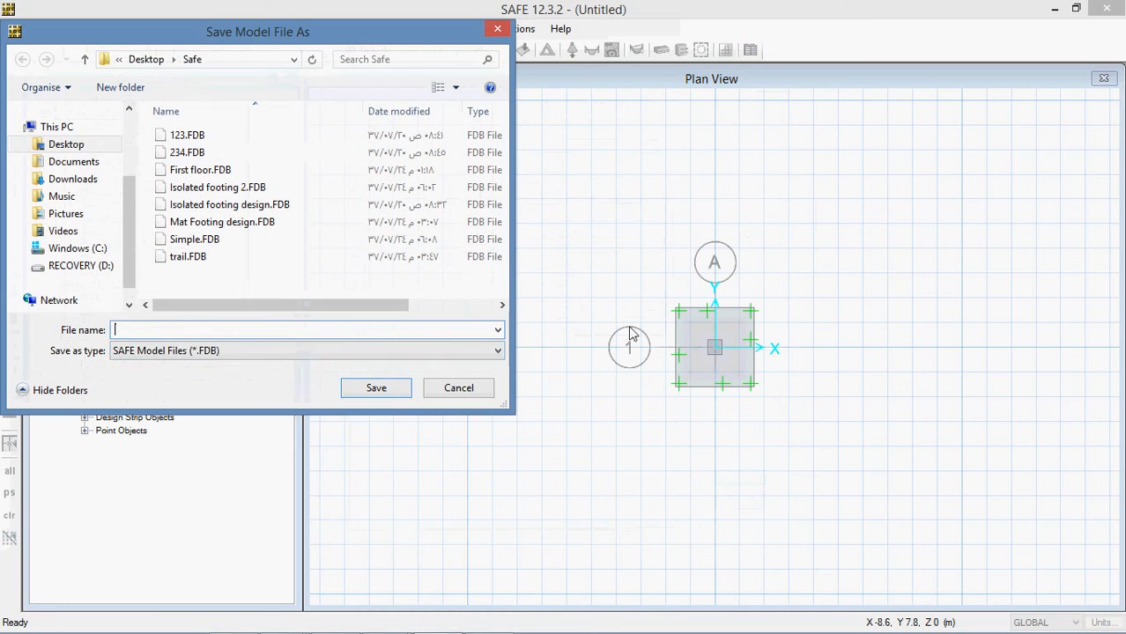
type("2\\")
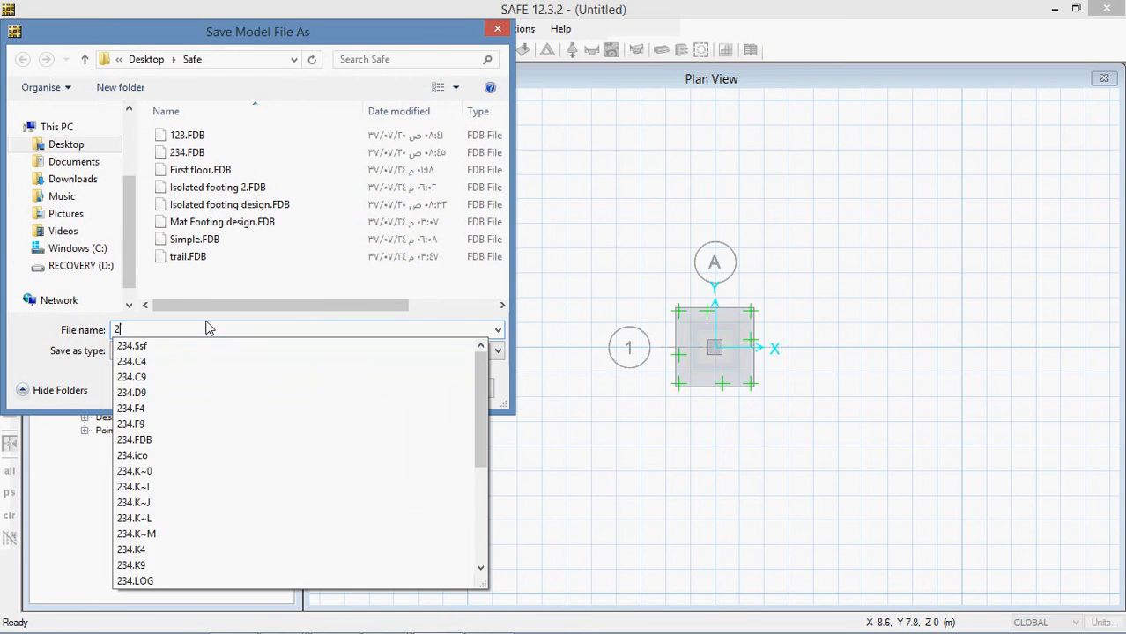
key("Return")
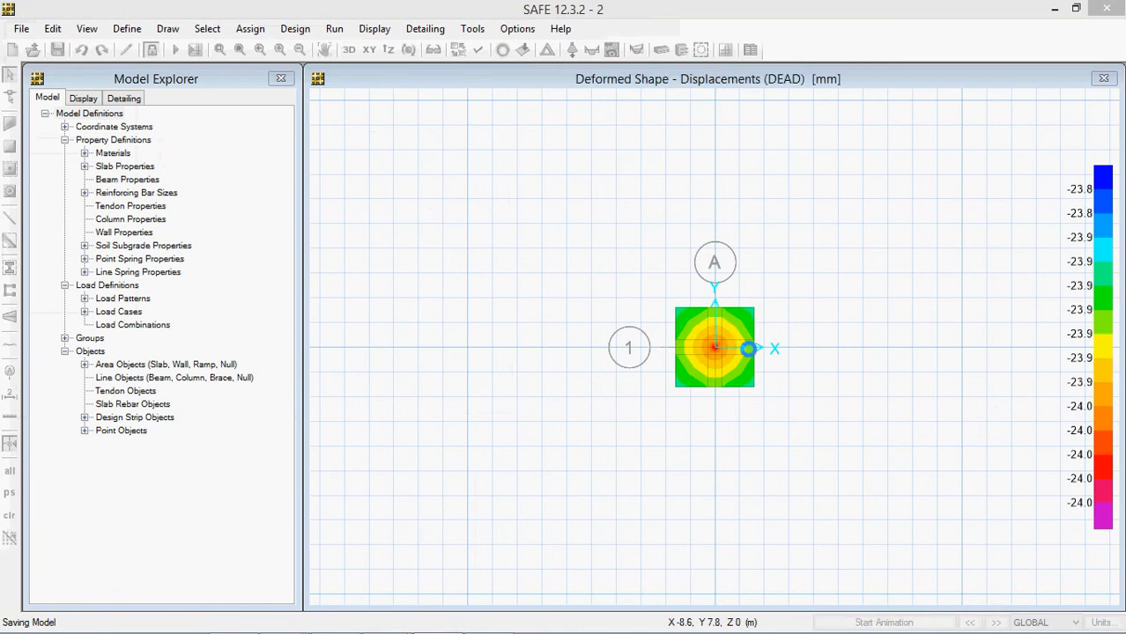
- Display the punching shear capacity ratio of the new footing
scroll(779, 385, "up", 3)
left_click(521, 32)
mouse_move(388, 33)
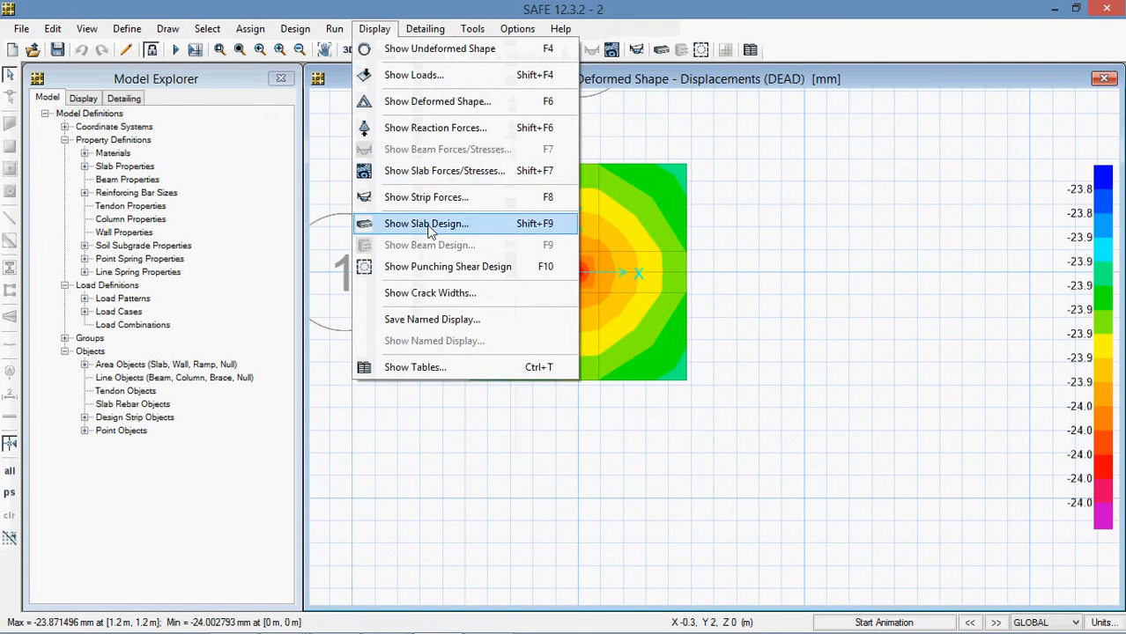
left_click(422, 267)
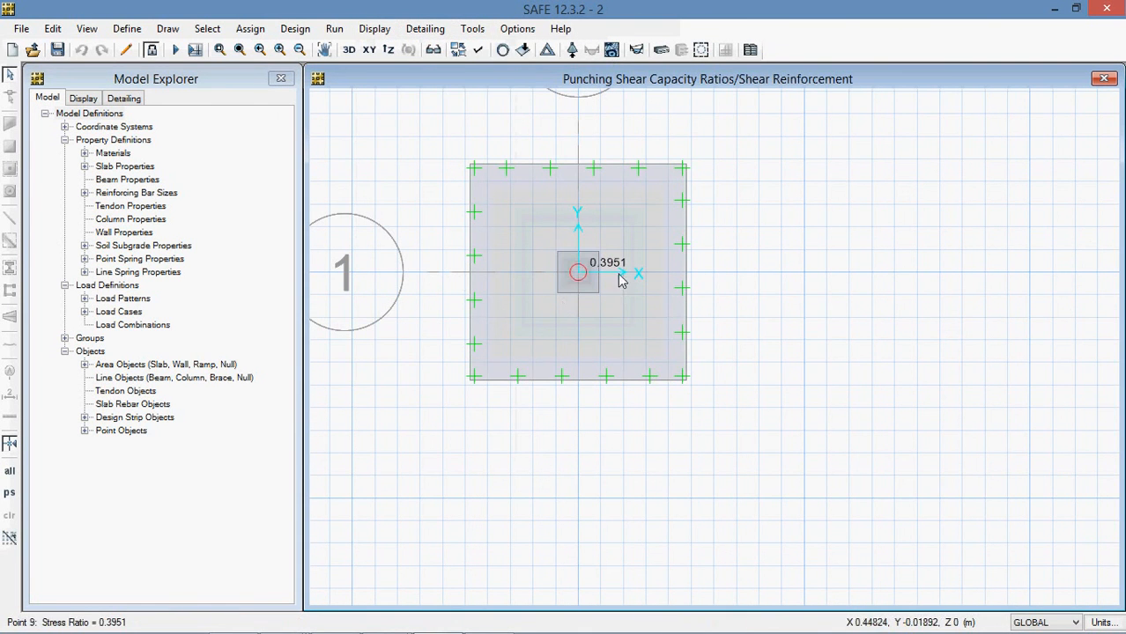
- Display the soil pressure contours of the DEAD load case on the footing and examine their values
left_click(290, 29)
mouse_move(254, 33)
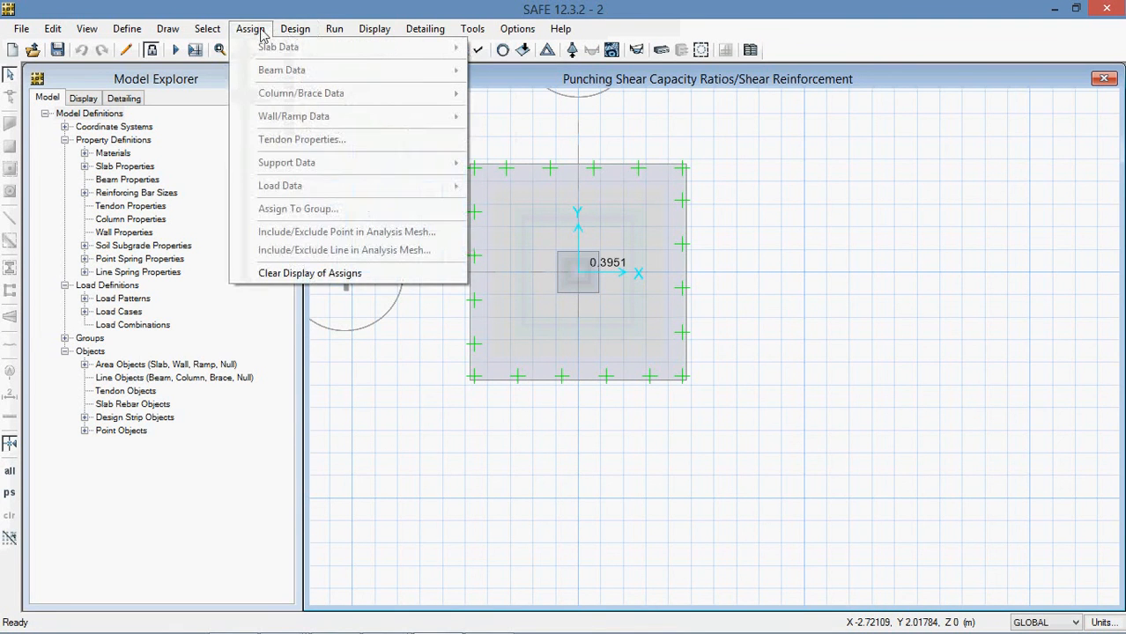
mouse_move(374, 30)
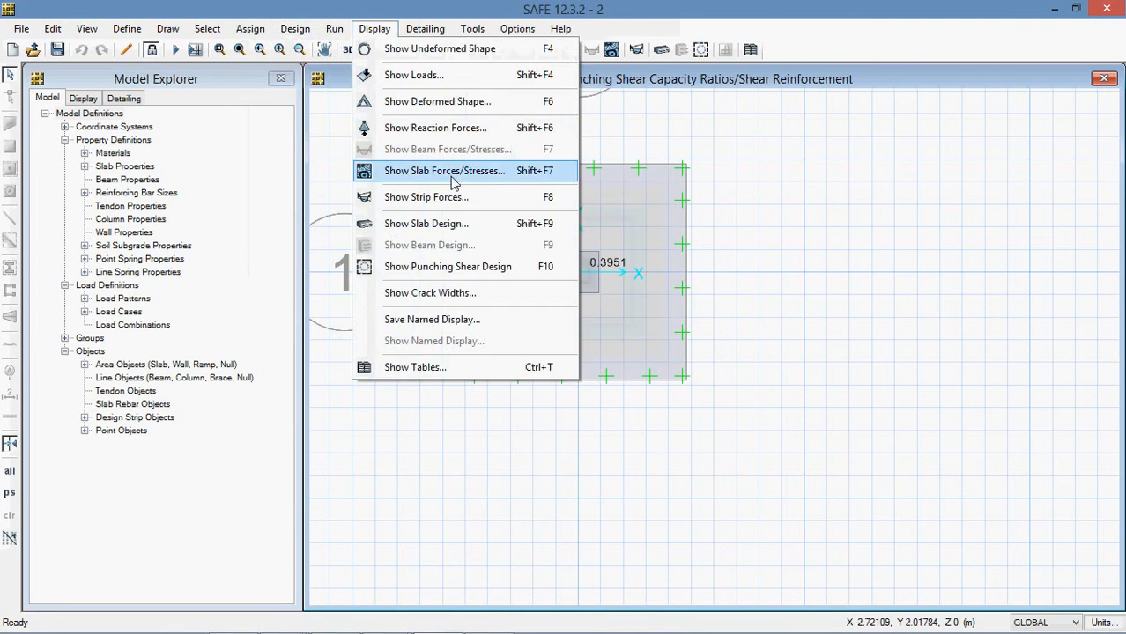
left_click(435, 128)
left_click(484, 255)
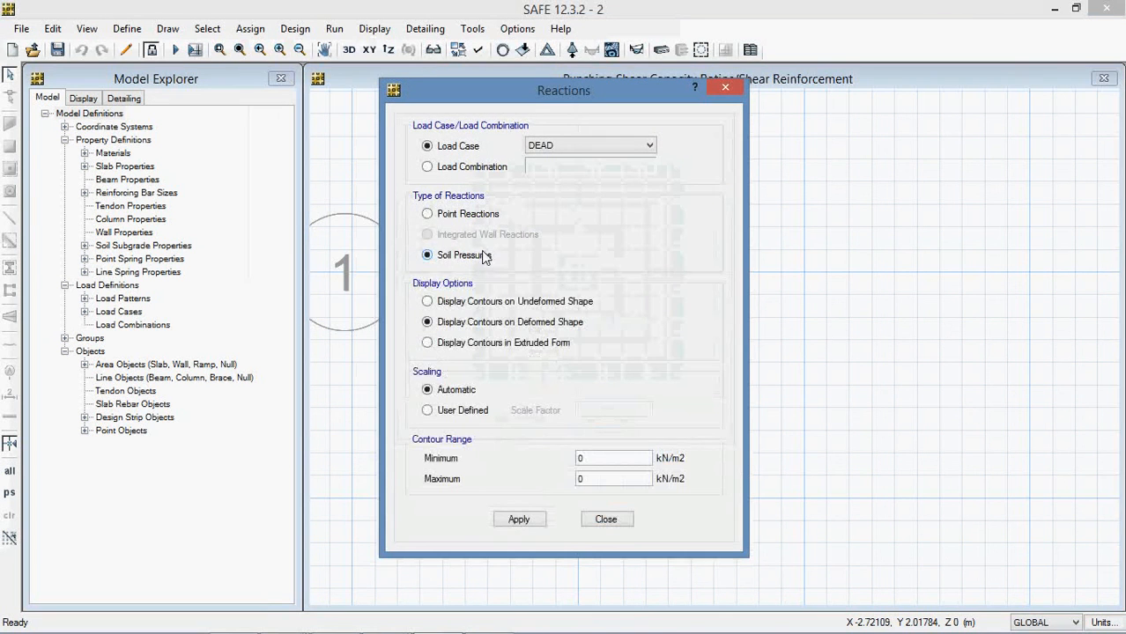
left_click(502, 521)
left_click(604, 520)
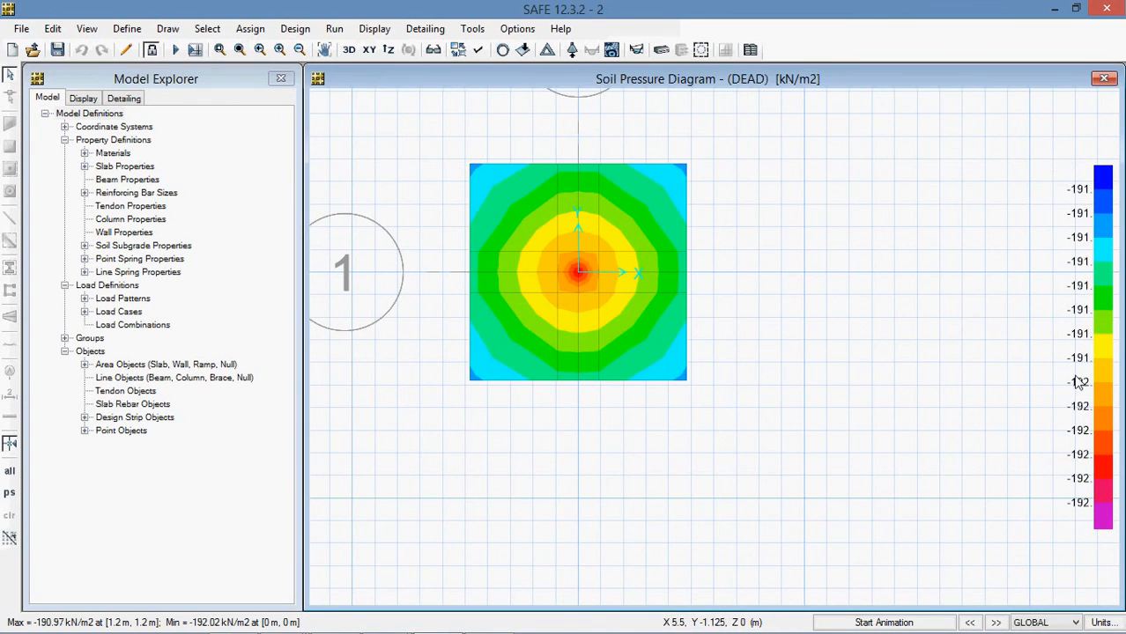
scroll(775, 288, "down", 2)
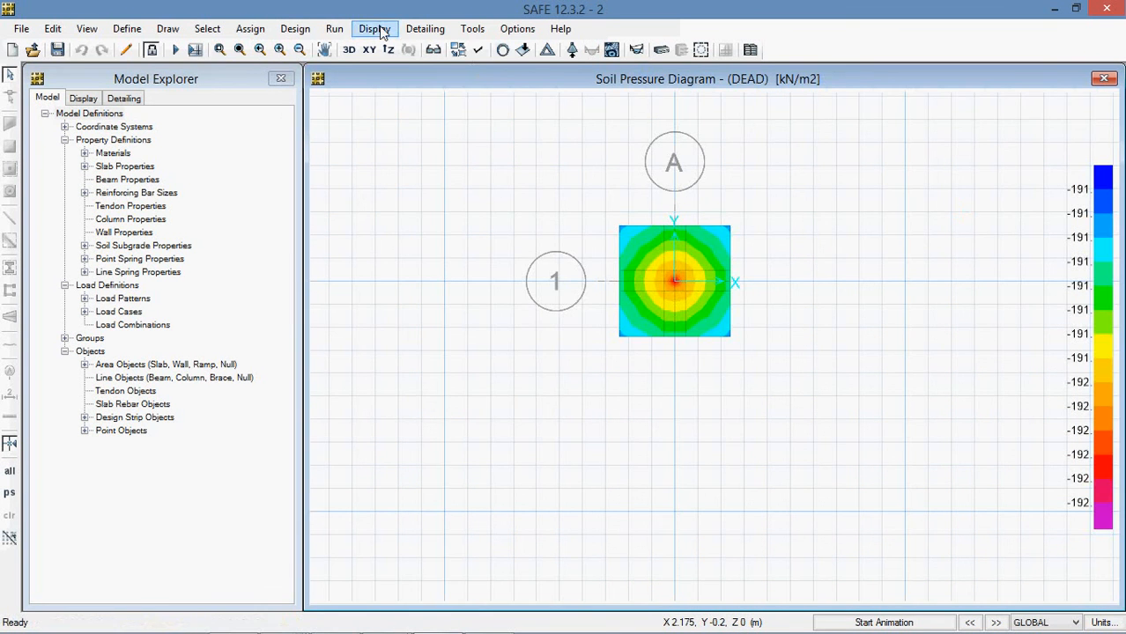
- Display the footing's finite element based slab design, showing the enveloping flexural top rebar in Direction 1
left_click(373, 28)
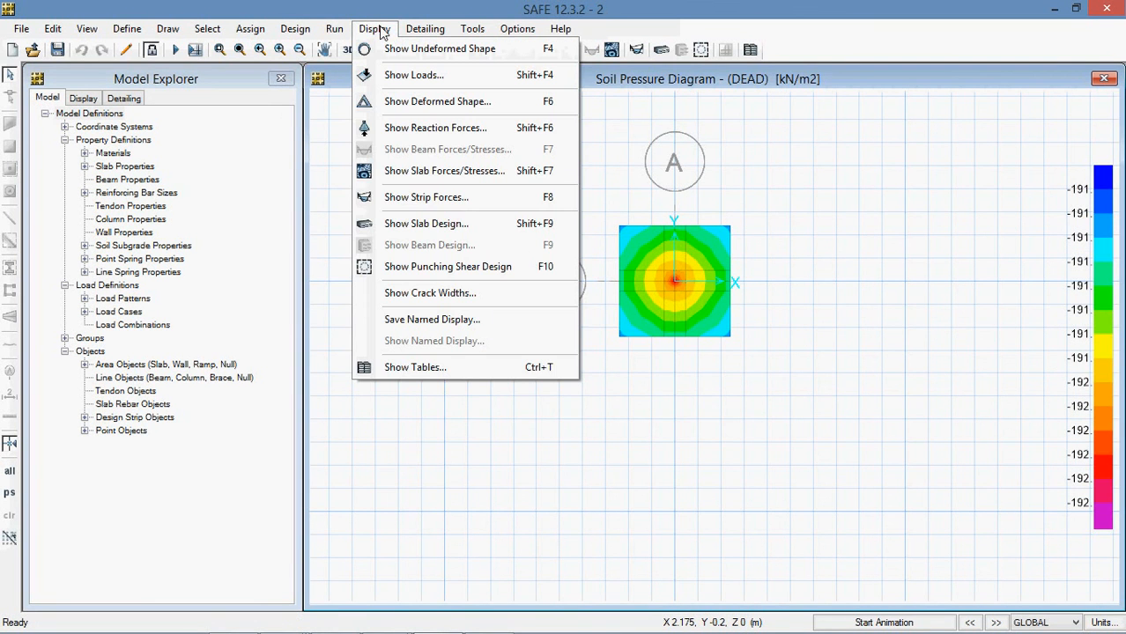
left_click(430, 223)
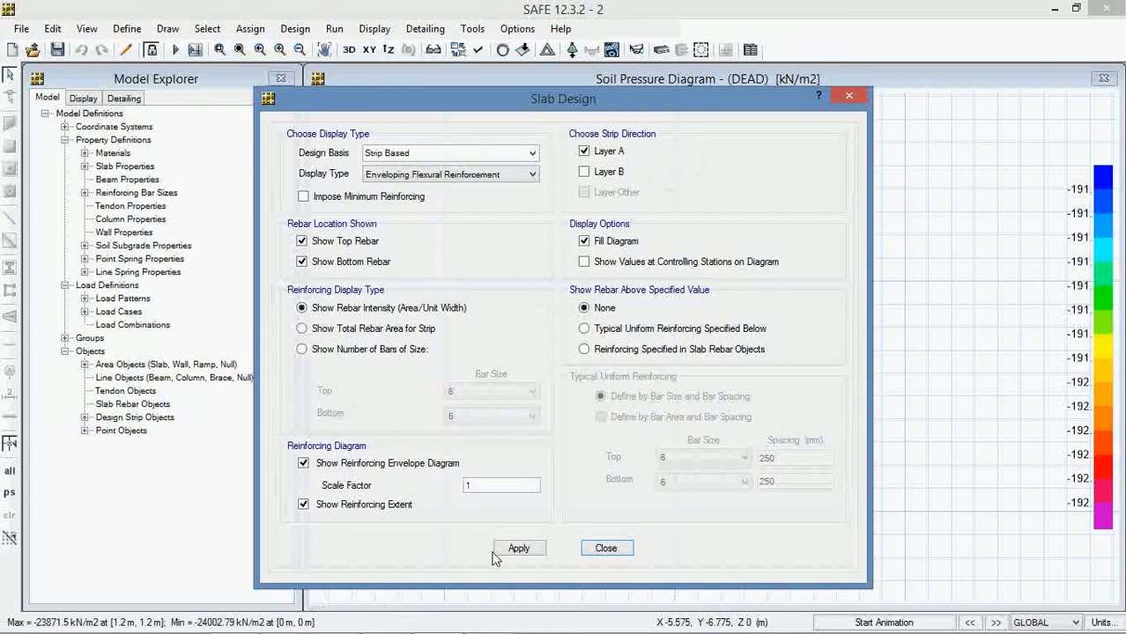
left_click(529, 155)
left_click(531, 156)
left_click(531, 156)
left_click(511, 168)
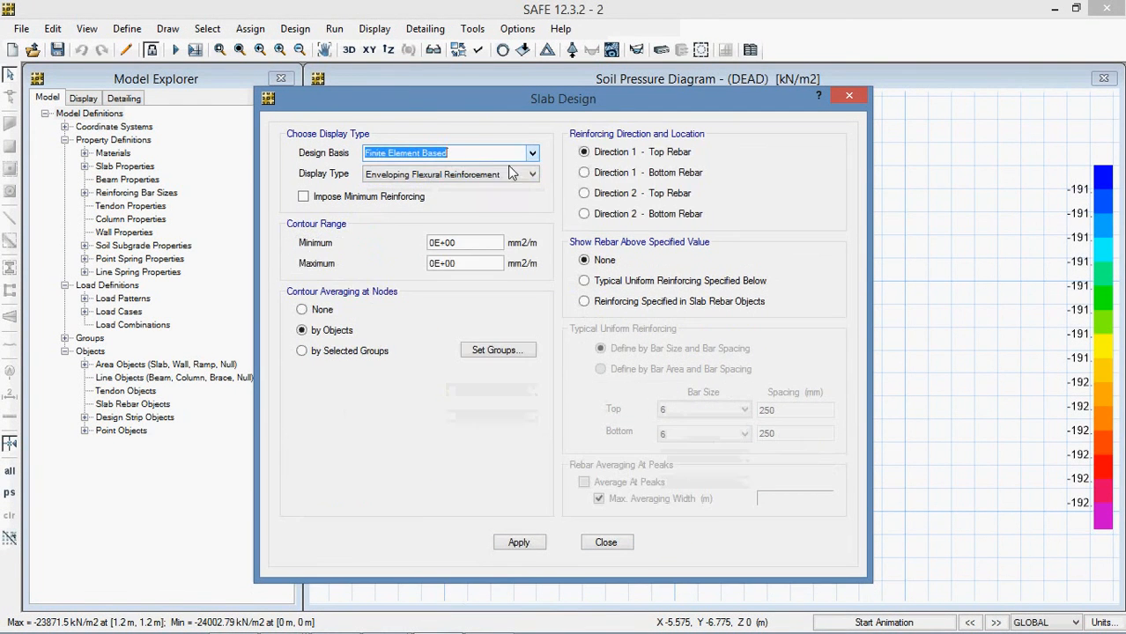
left_click(518, 542)
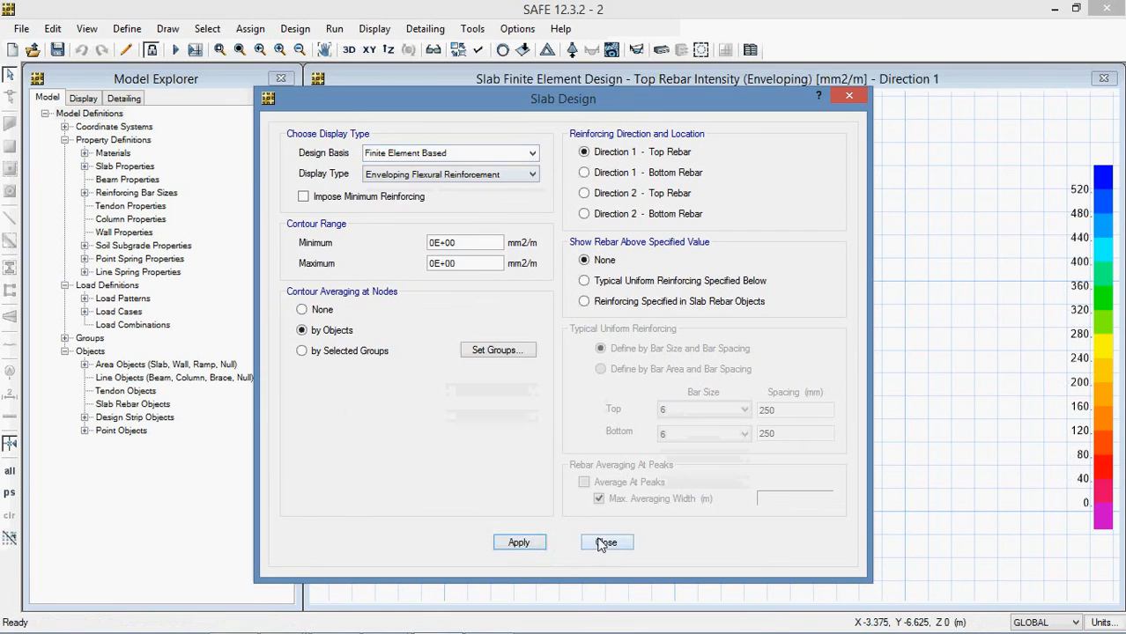
left_click(604, 541)
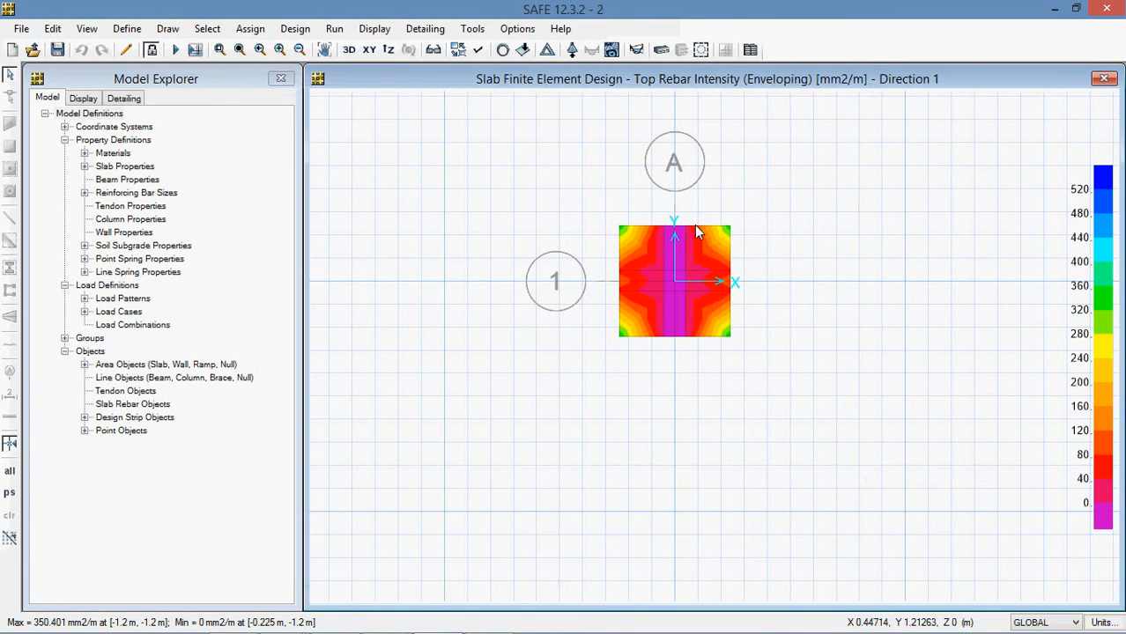
- Display the strip based slab design with enveloping flexural reinforcement intensity for the Layer A strips and examine the values along the footing
left_click(388, 29)
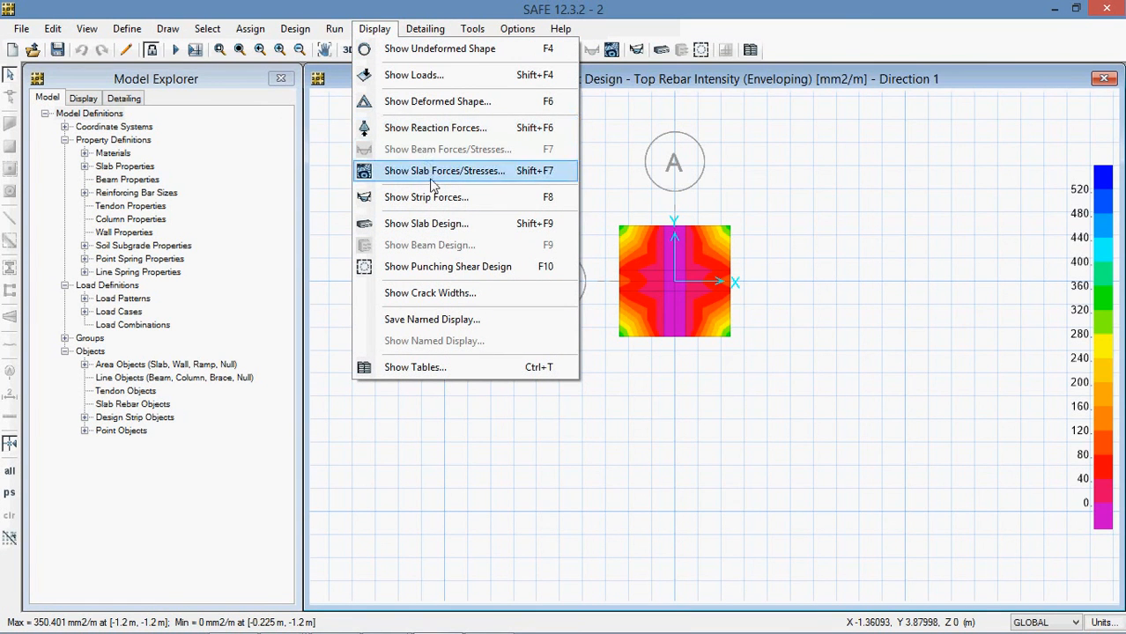
left_click(441, 223)
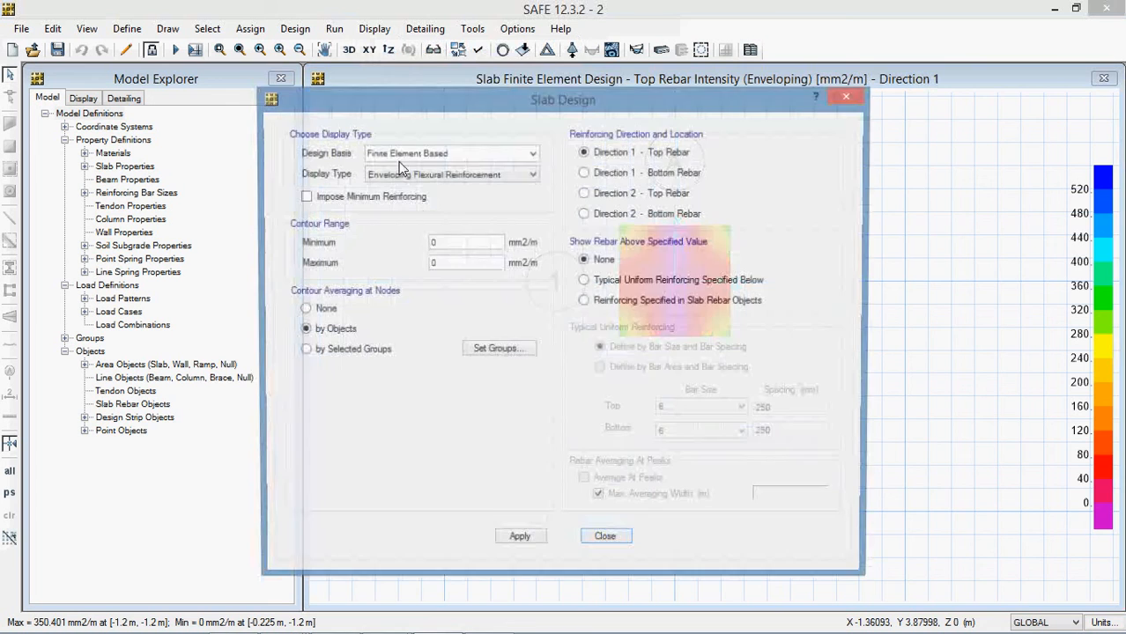
left_click(532, 153)
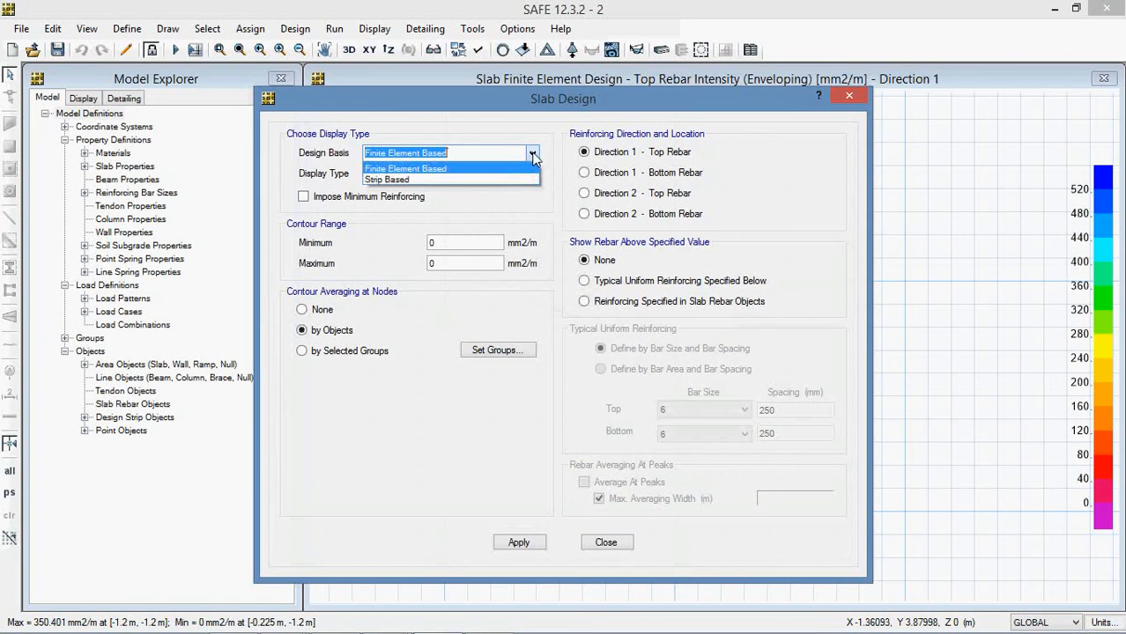
left_click(502, 176)
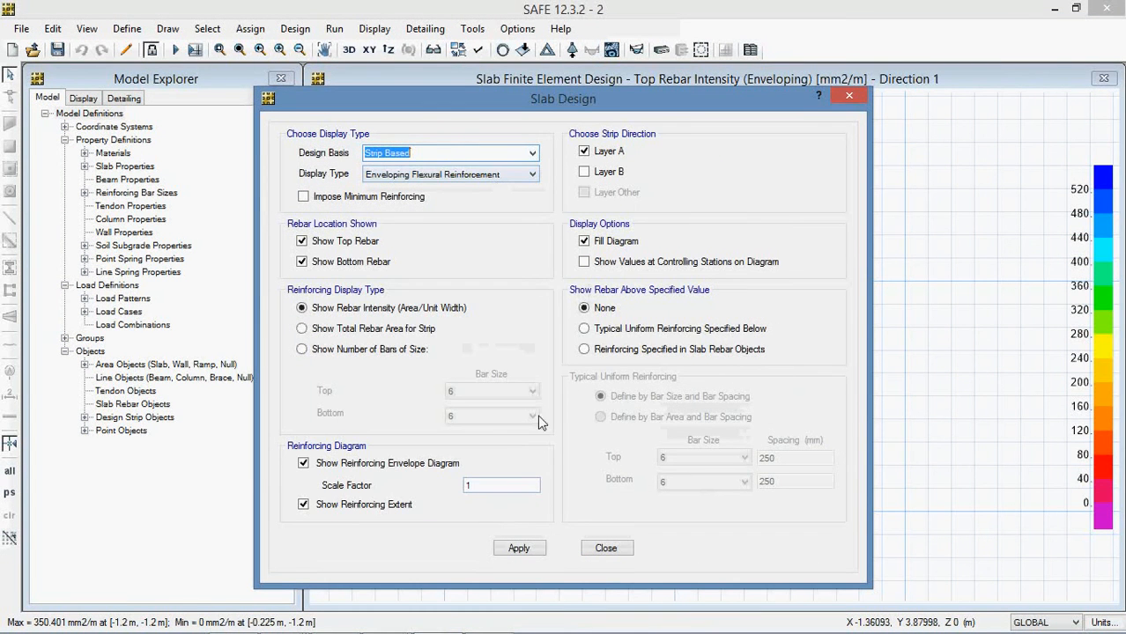
left_click(585, 173)
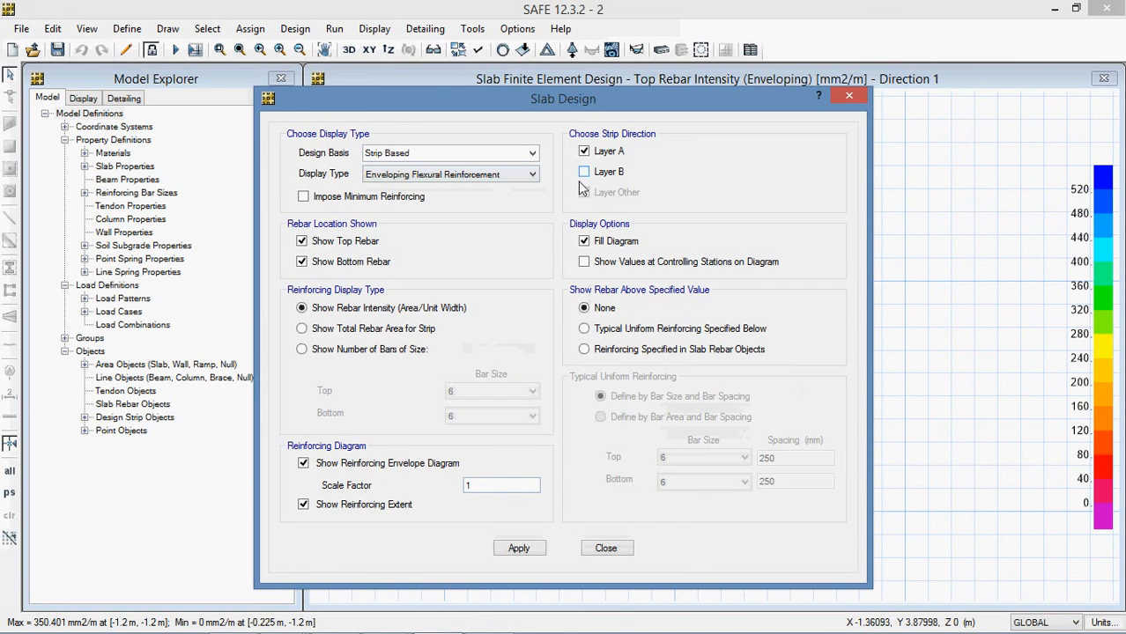
left_click(520, 550)
left_click(610, 547)
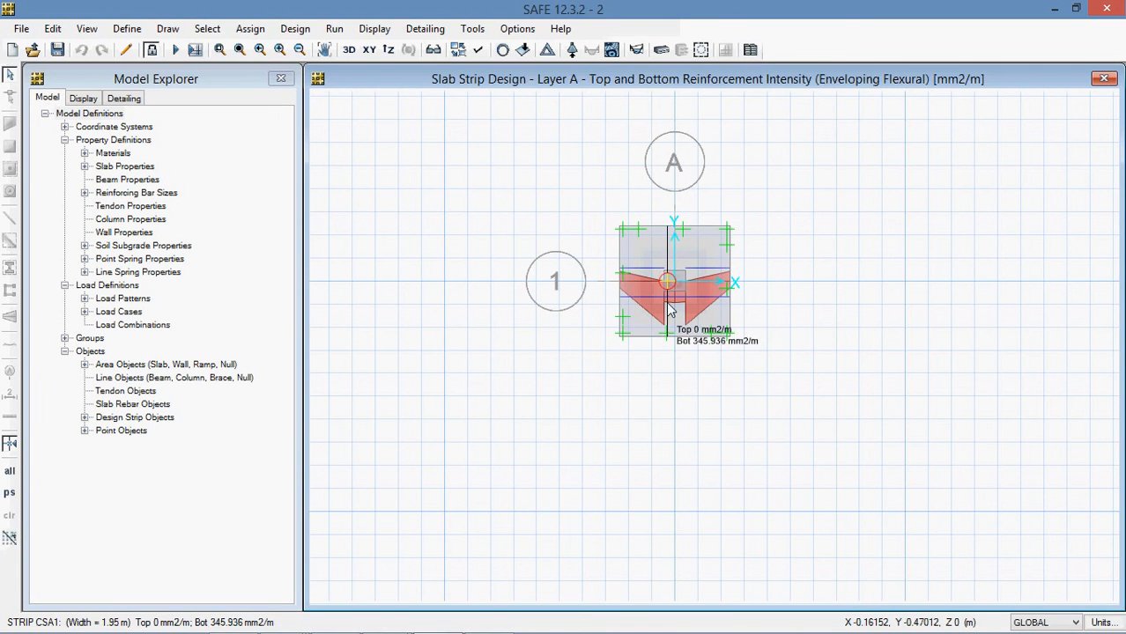
- Switch the strip based reinforcement intensity display from Layer A to Layer B and examine the top and bottom rebar values
left_click(304, 36)
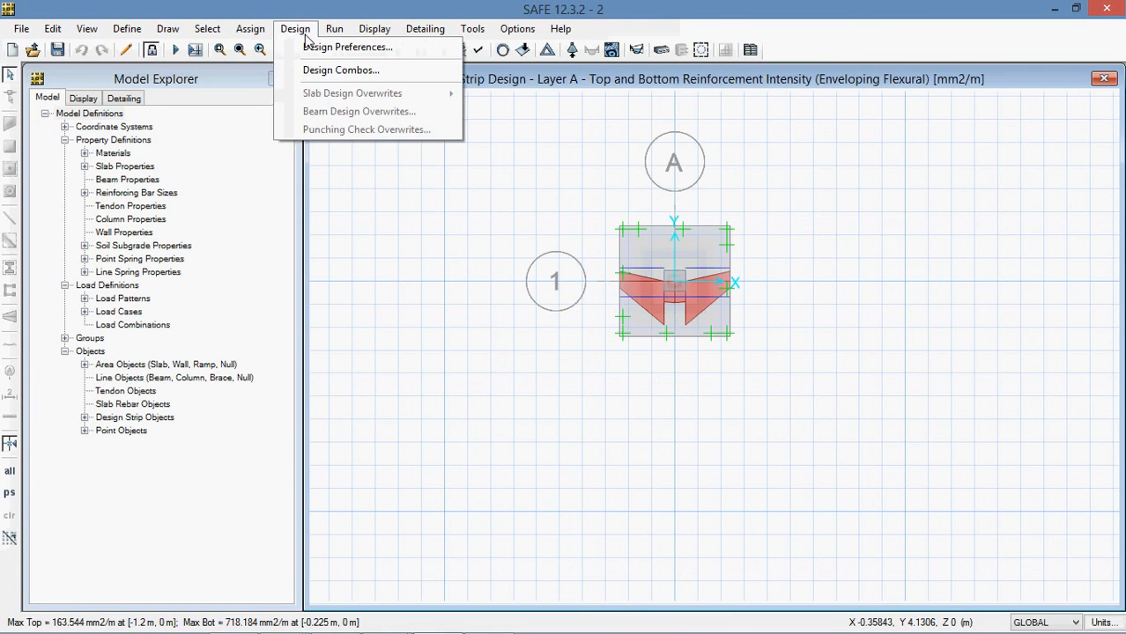
left_click(374, 29)
left_click(374, 29)
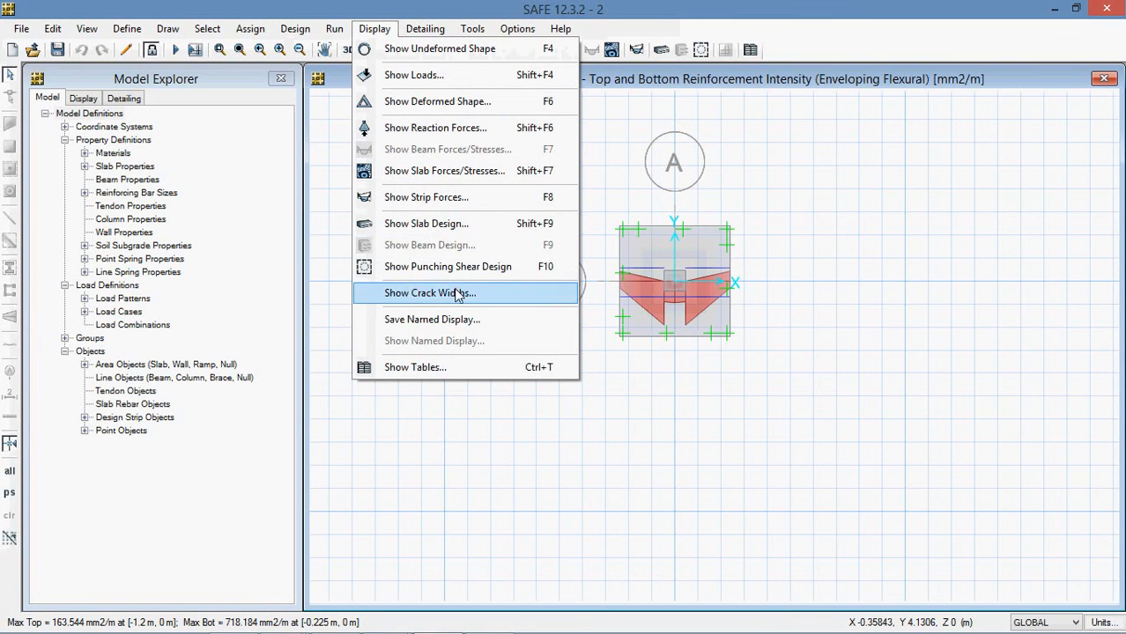
left_click(440, 226)
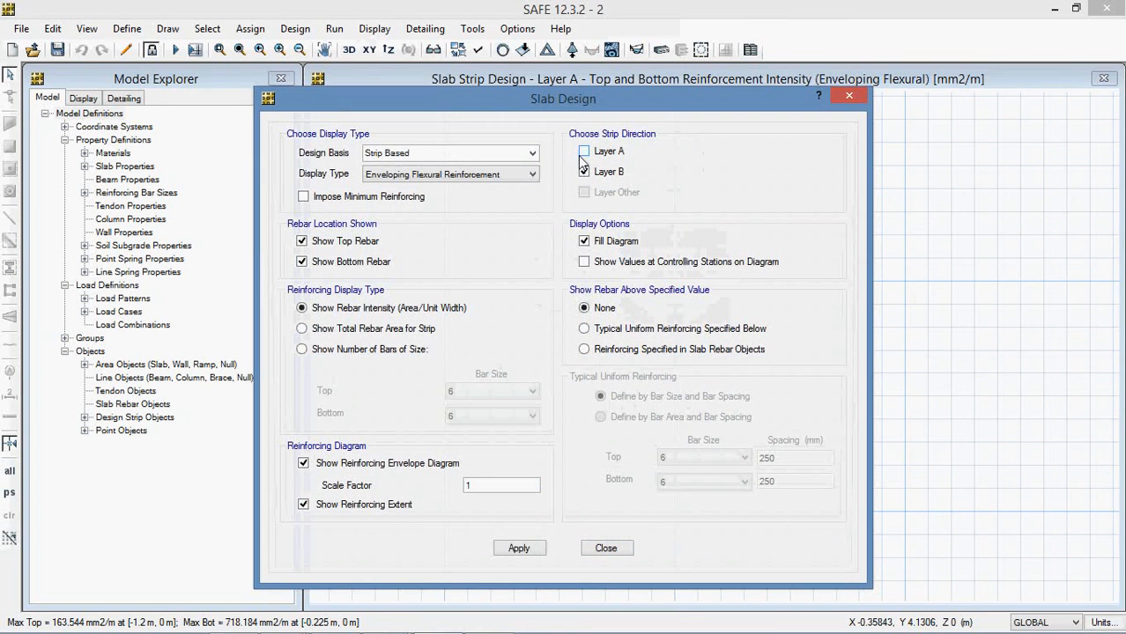
left_click(519, 549)
left_click(590, 552)
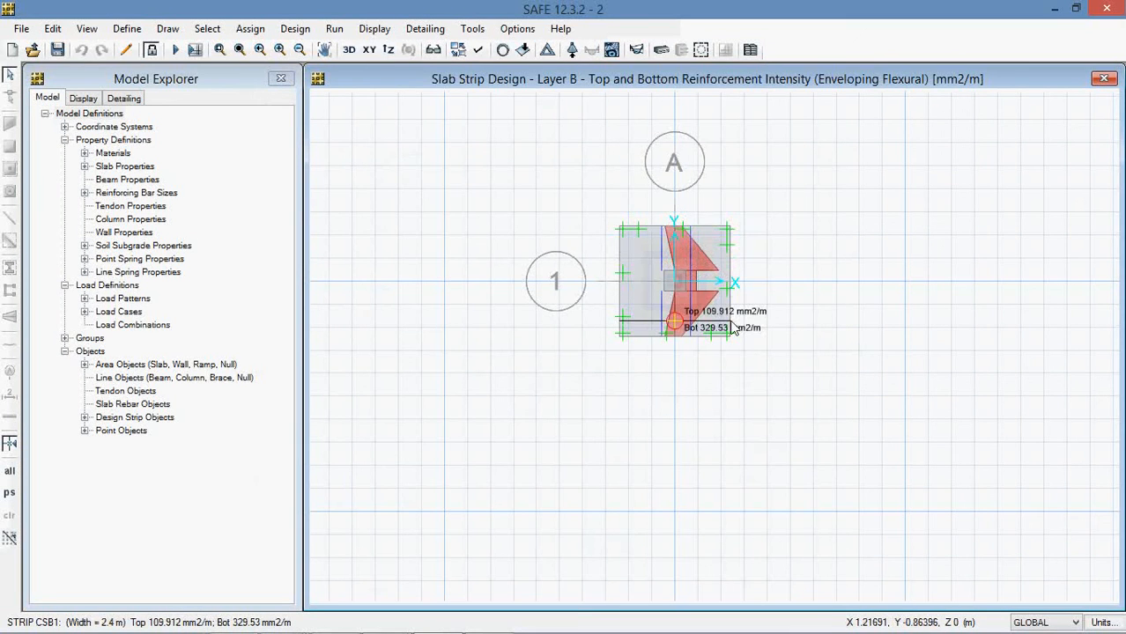
left_click(1056, 8)
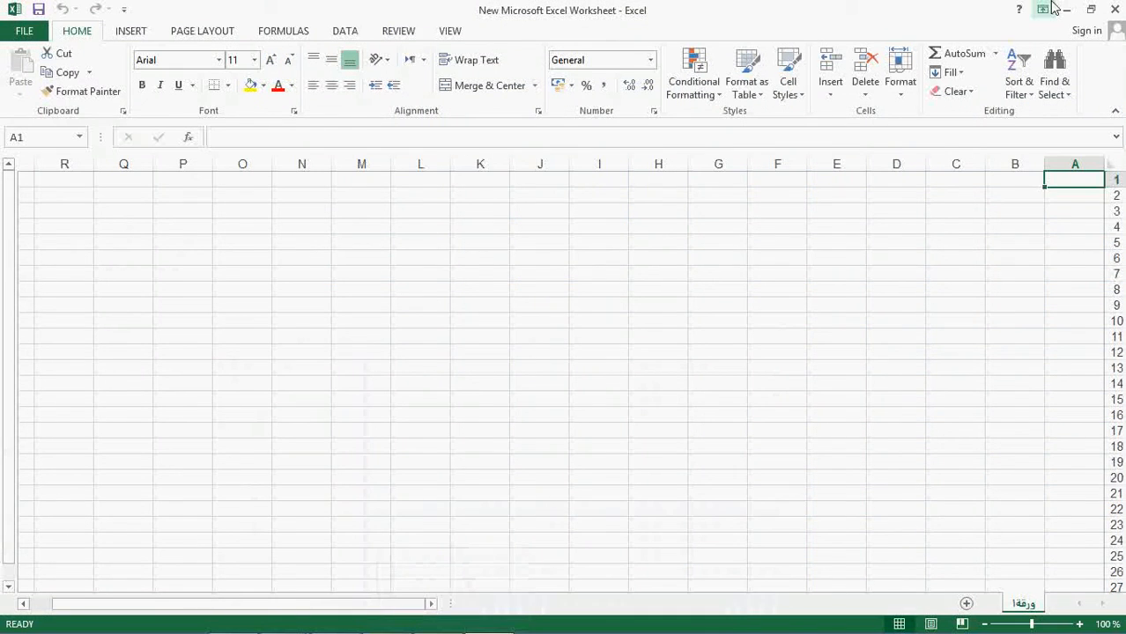
left_click(1066, 10)
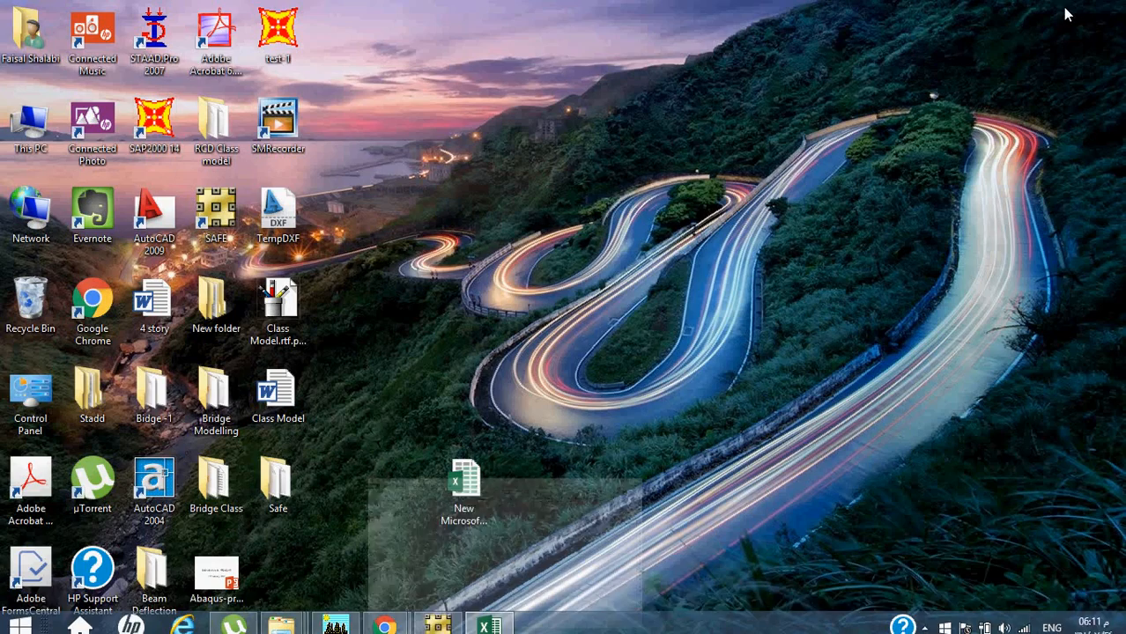
left_click(925, 619)
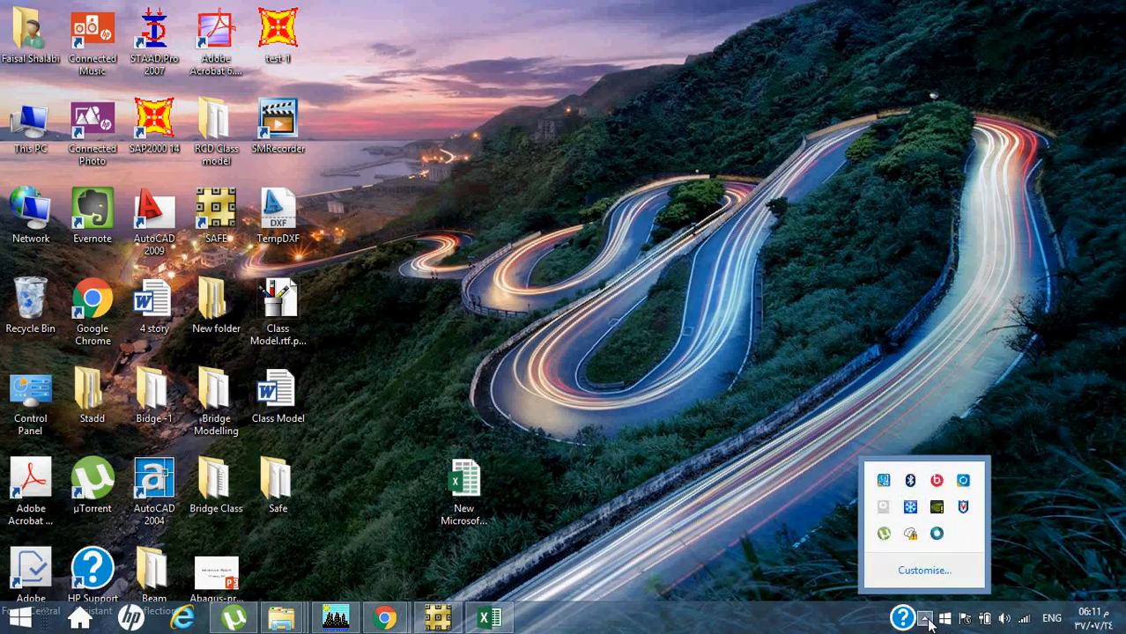